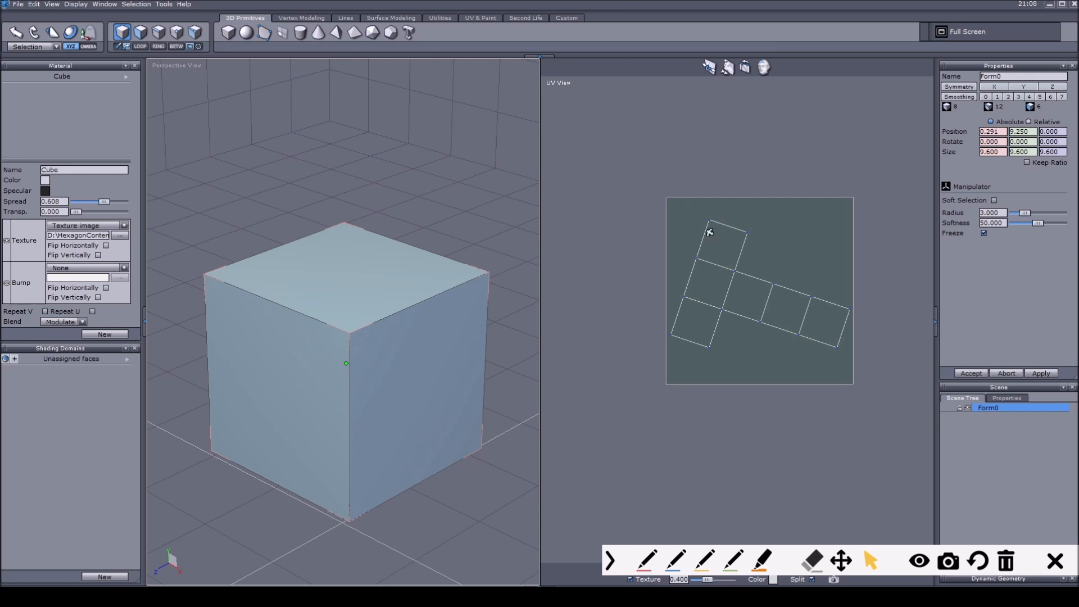
Step: Examine the textured cube from several angles and distances in the perspective view
scroll(379, 217, down, 3)
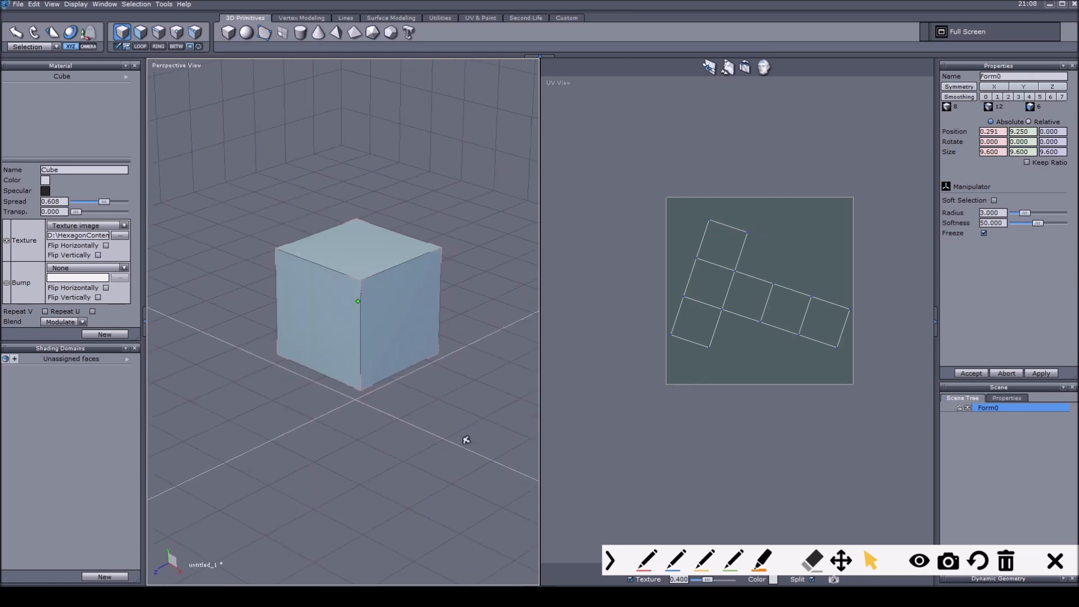
right_drag(458, 281, 390, 330)
scroll(377, 282, up, 4)
scroll(378, 281, down, 4)
right_drag(378, 281, 423, 307)
right_drag(337, 297, 383, 274)
scroll(386, 279, up, 3)
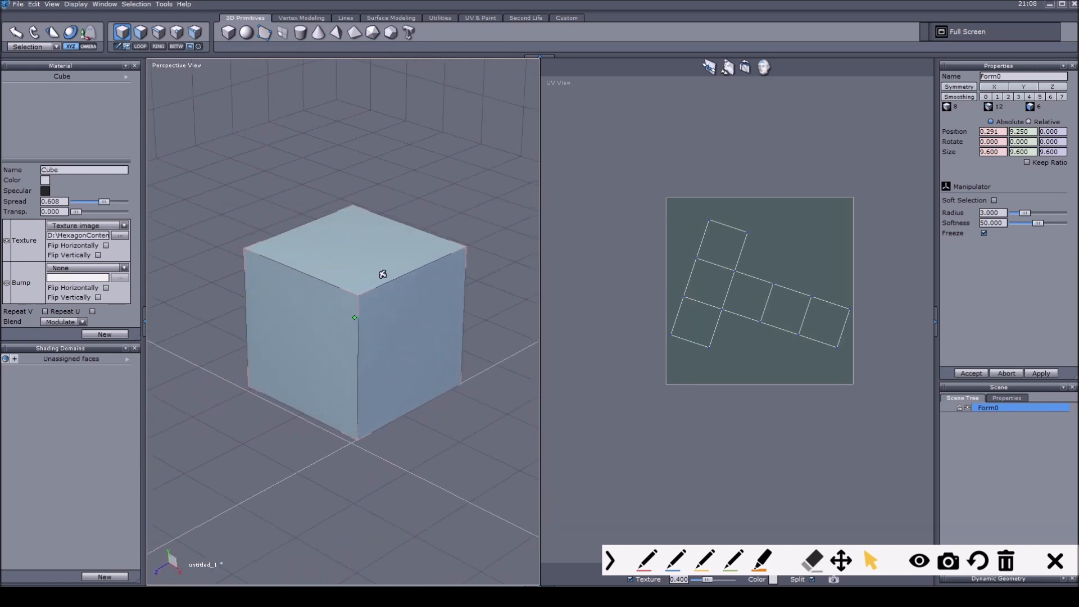
right_drag(407, 257, 433, 265)
mouse_move(469, 299)
right_down()
mouse_move(494, 258)
mouse_move(457, 220)
mouse_move(590, 306)
mouse_move(541, 294)
mouse_move(440, 306)
mouse_move(480, 301)
right_up()
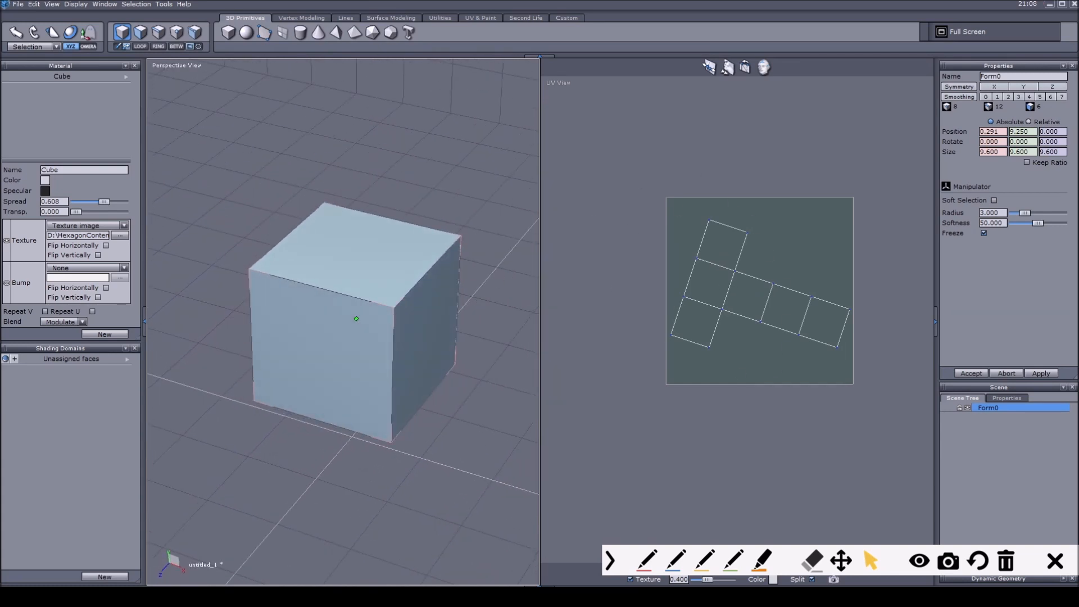
Step: Switch to face selection and pick the unwrapped faces in the UV view one by one to match them with the cube's sides
click(142, 34)
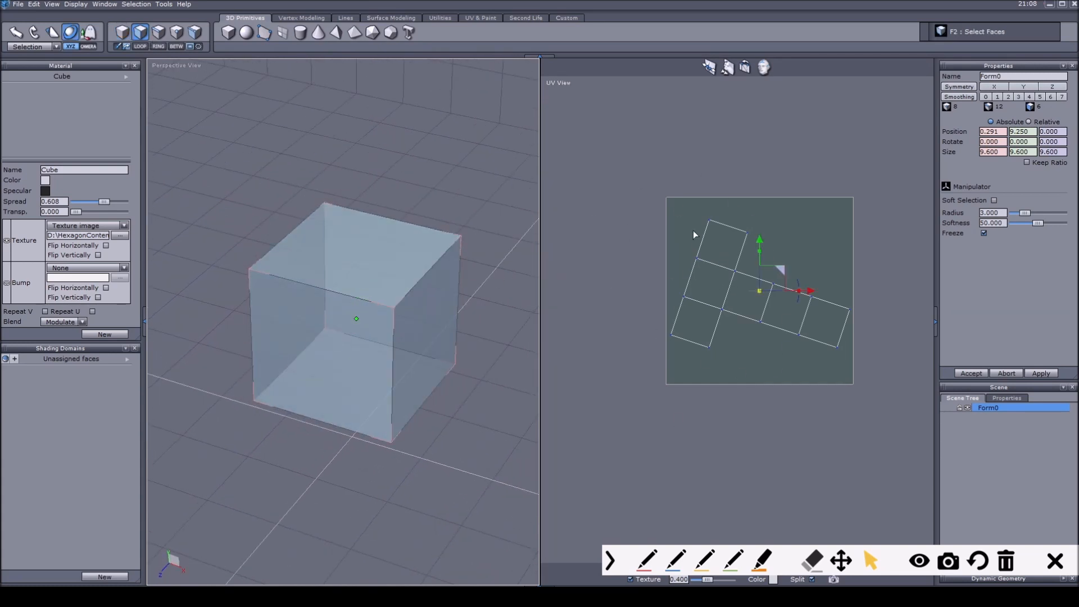
click(715, 243)
mouse_move(709, 283)
mouse_down()
mouse_move(710, 306)
mouse_move(716, 293)
mouse_up()
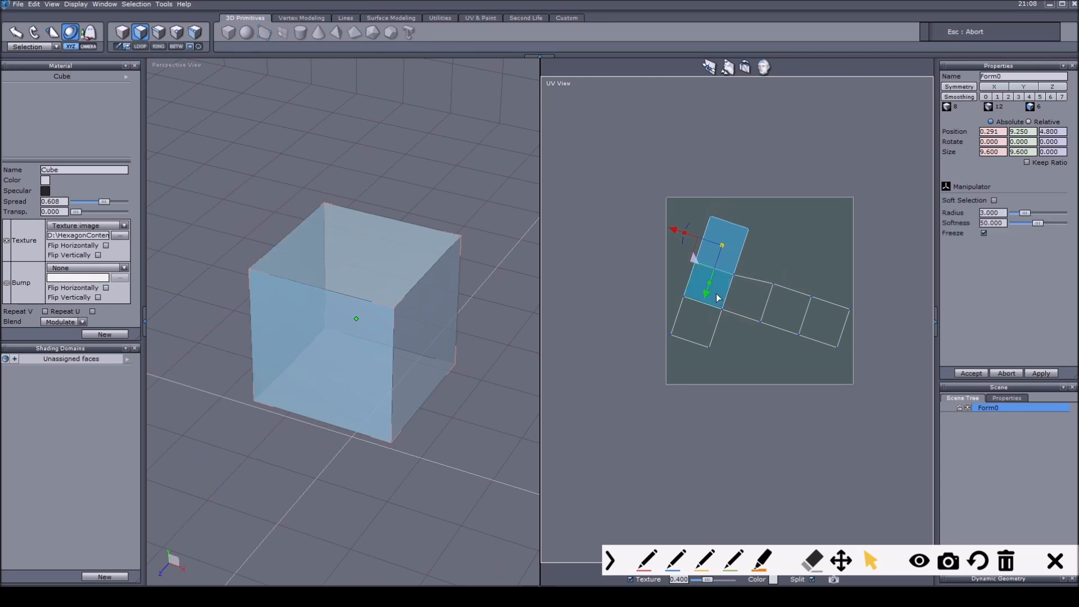
click(711, 328)
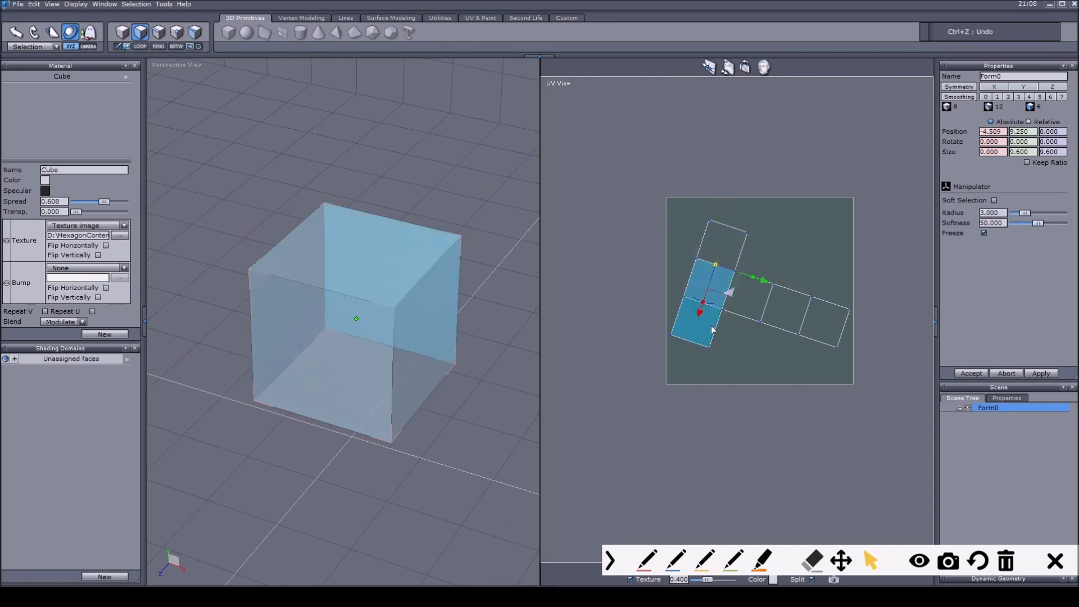
click(750, 309)
click(787, 316)
click(849, 330)
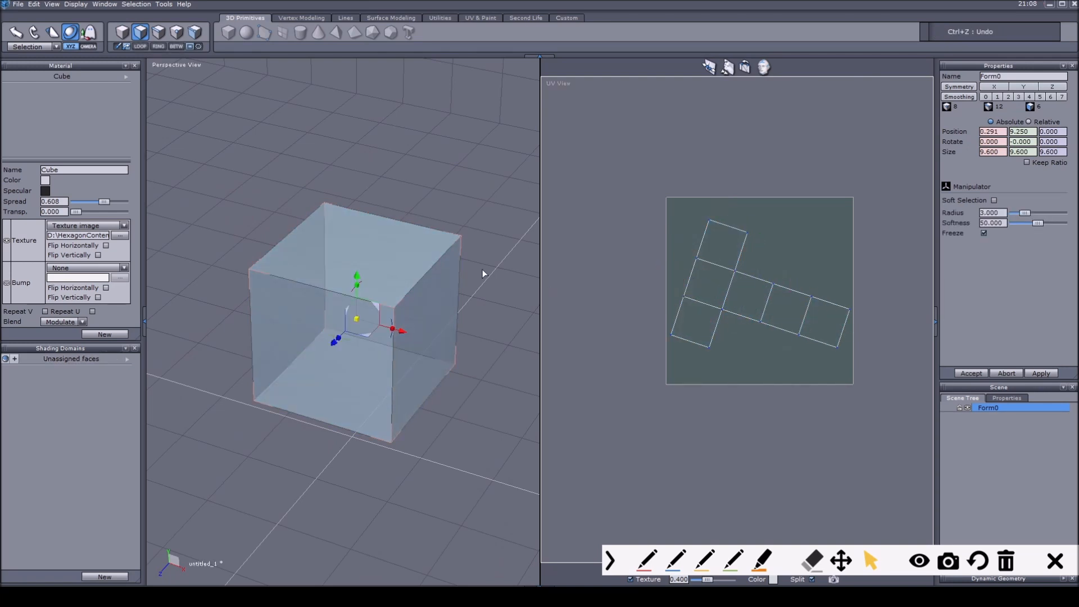
mouse_move(406, 425)
middle_down()
mouse_move(397, 430)
mouse_move(414, 435)
mouse_move(432, 426)
middle_up()
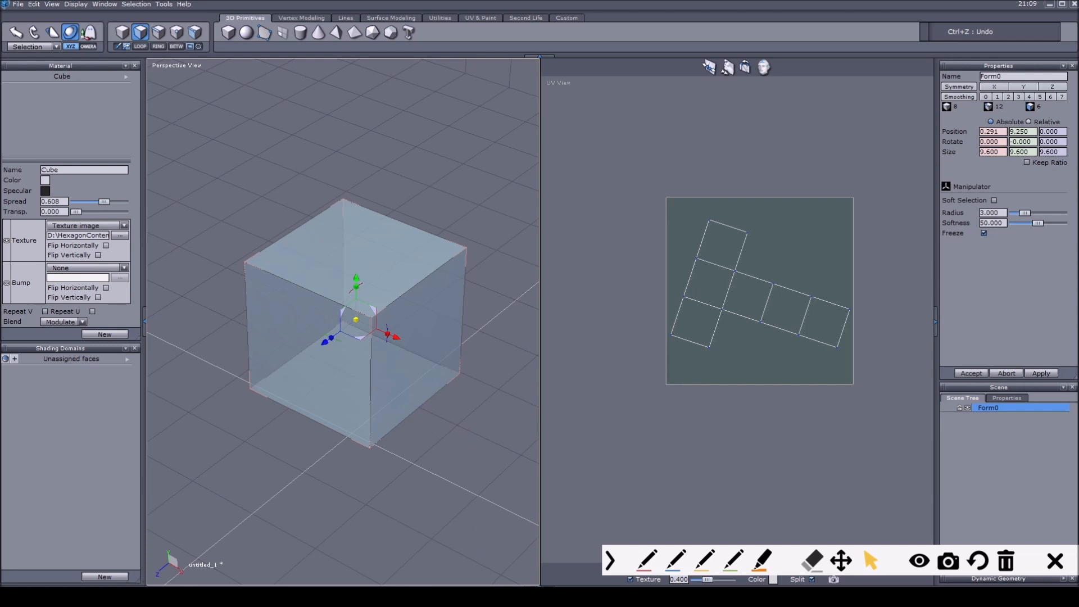
middle_drag(458, 494, 410, 443)
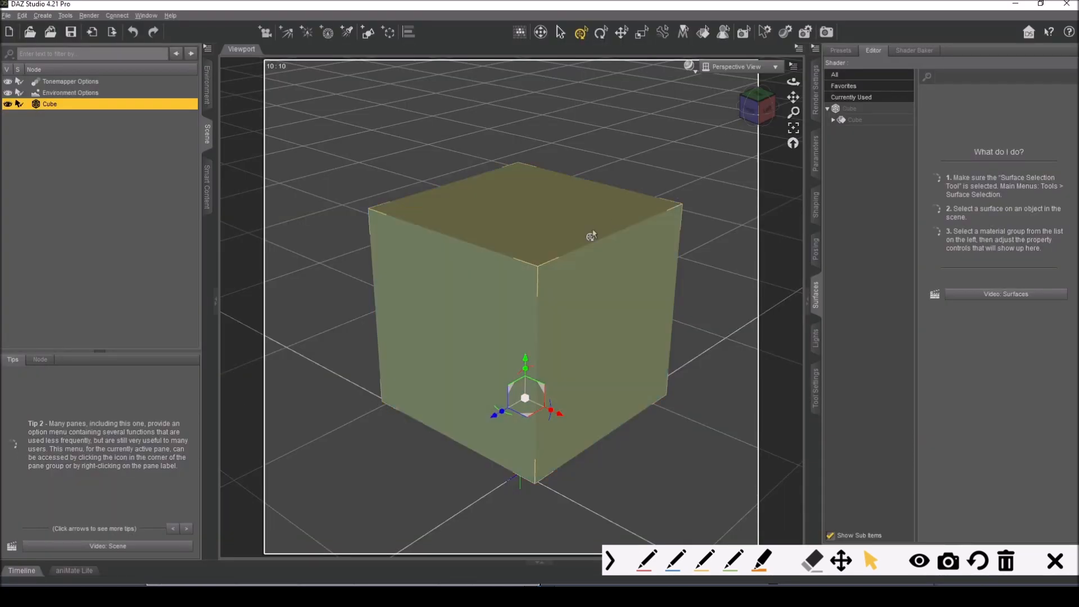
Step: In DAZ Studio, choose 3Delight (RSL) as the render engine in the render settings
mouse_move(750, 110)
mouse_down()
mouse_move(770, 112)
mouse_move(742, 111)
mouse_move(761, 113)
mouse_up()
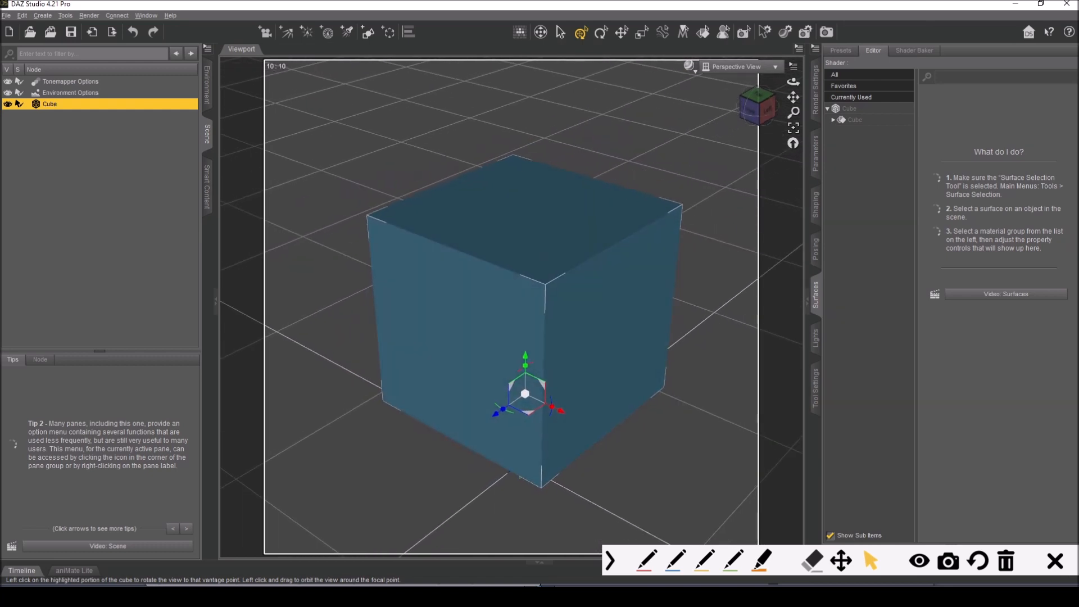
click(815, 90)
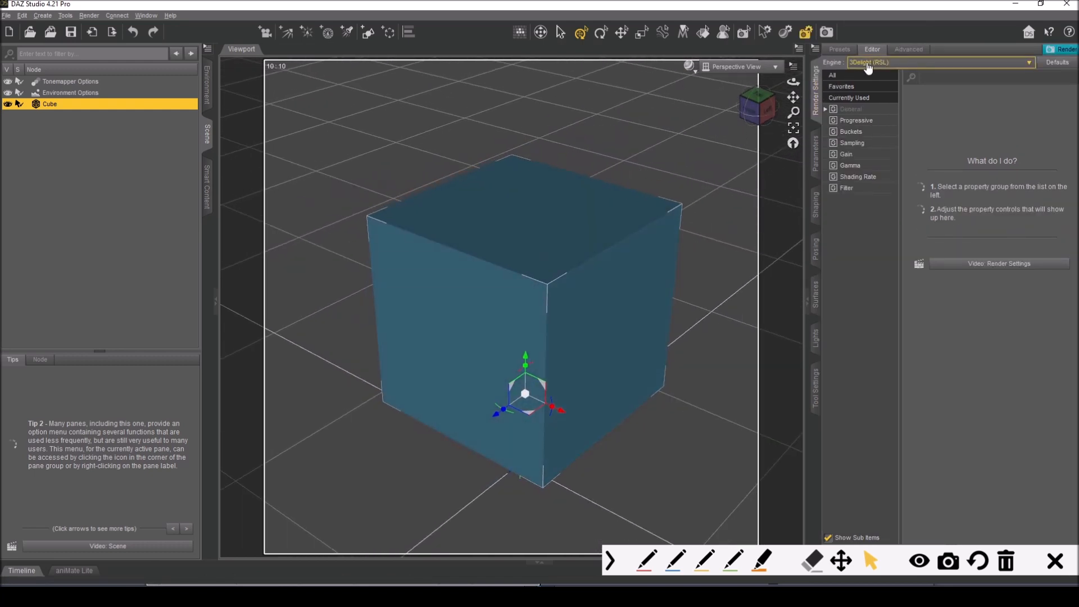
click(952, 62)
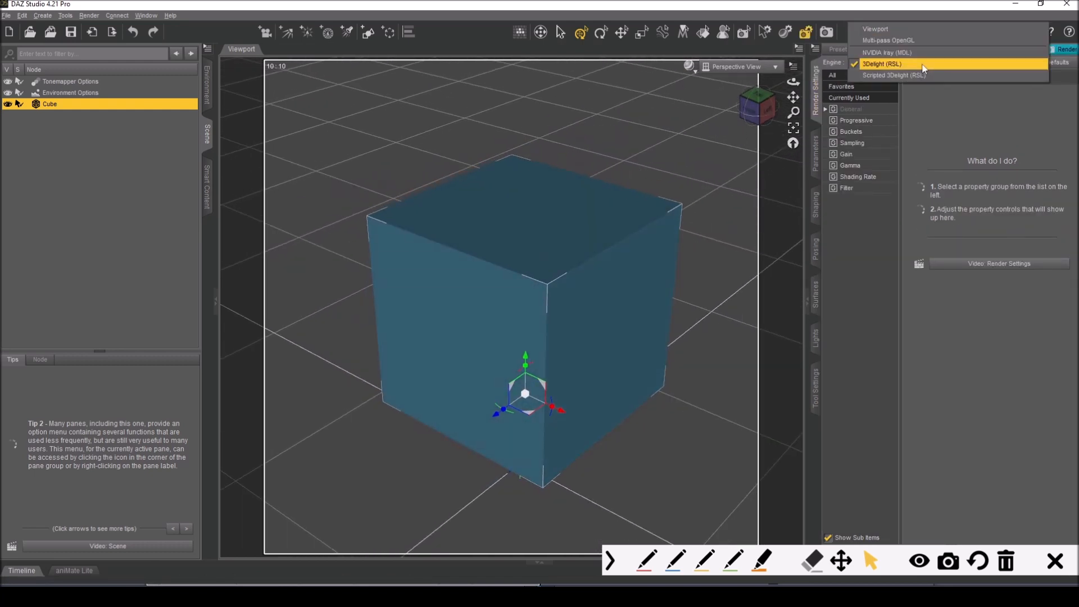
click(875, 64)
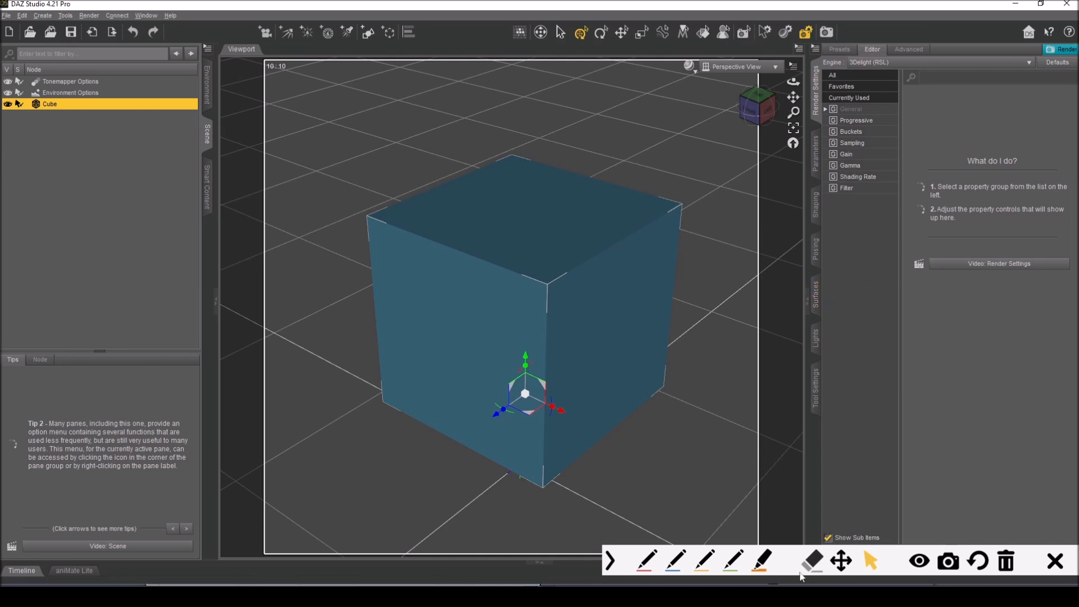
click(650, 562)
mouse_move(838, 308)
mouse_down()
mouse_move(809, 275)
mouse_move(809, 316)
mouse_up()
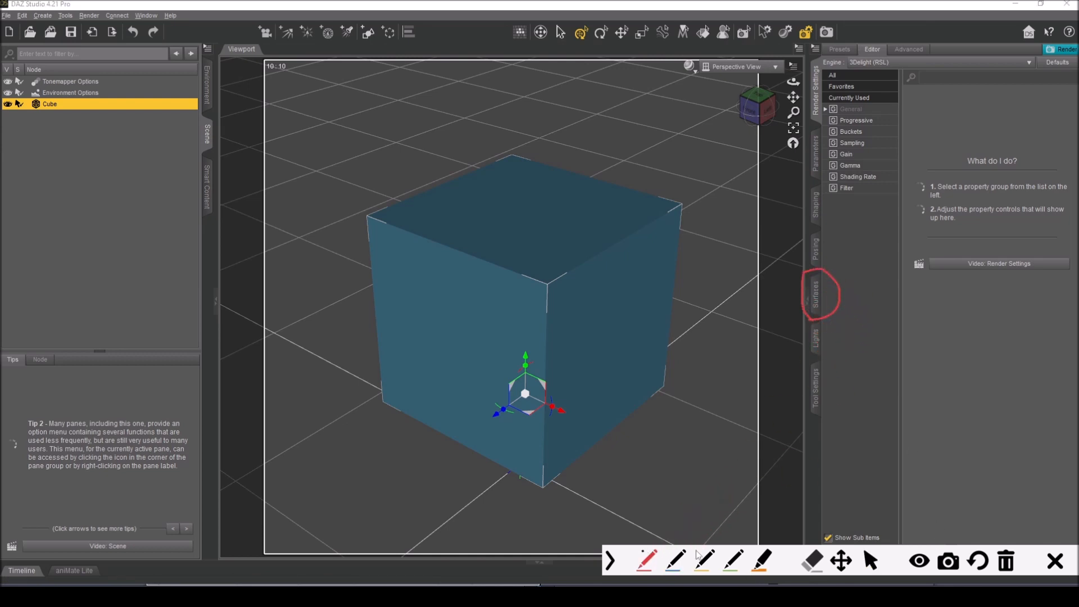
click(870, 561)
Step: Open the surface settings and select the Cube object together with its Cube surface for editing
click(818, 302)
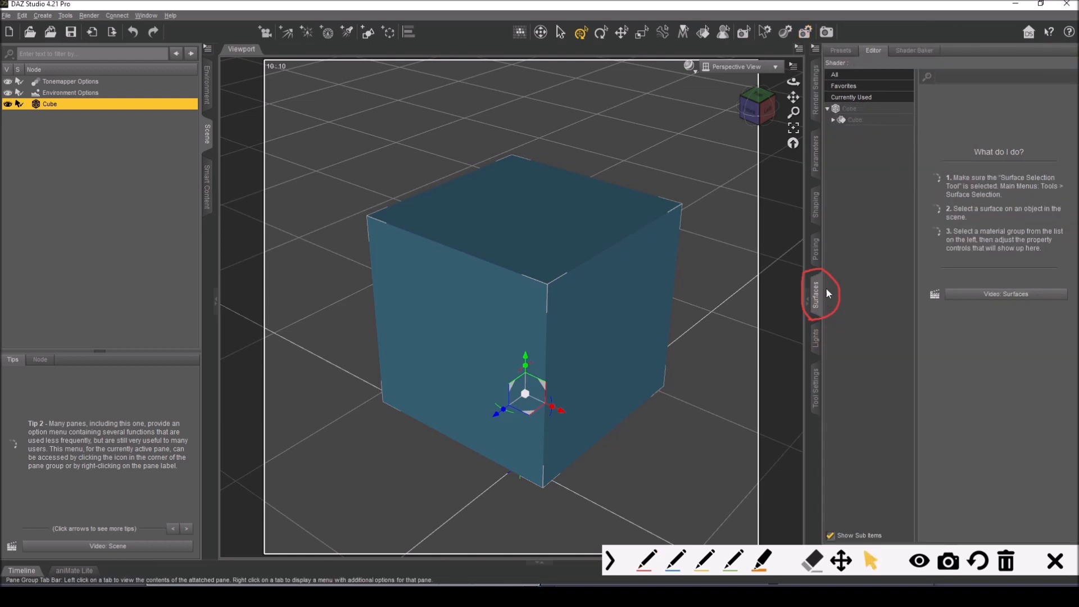
click(848, 115)
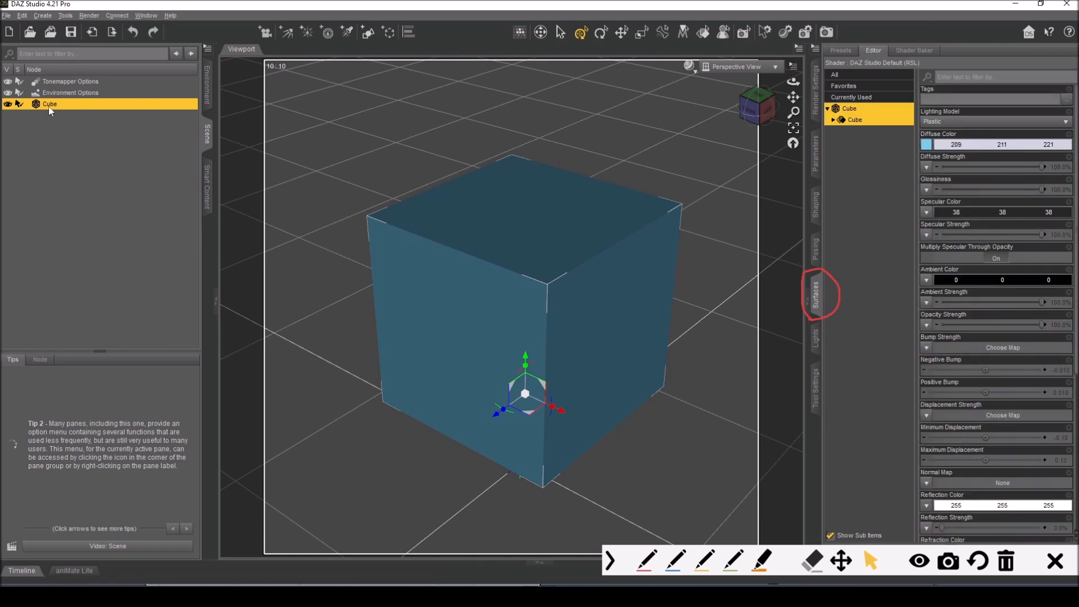
click(77, 128)
click(61, 104)
click(853, 122)
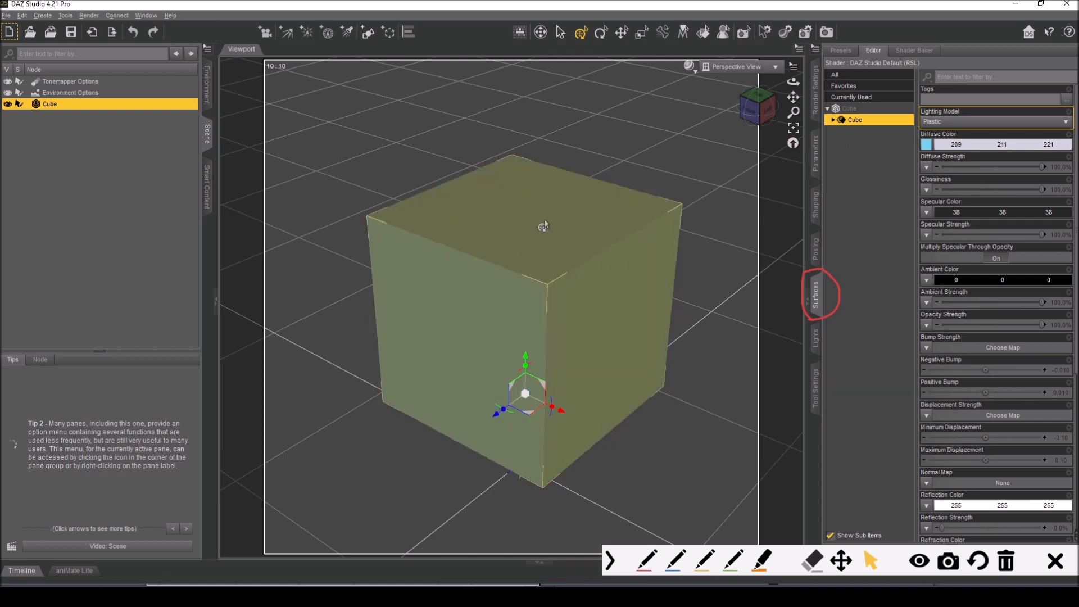
Step: Set the Cube surface's diffuse color to white (255, 255, 255) and keep the surface selected
drag(760, 114, 763, 111)
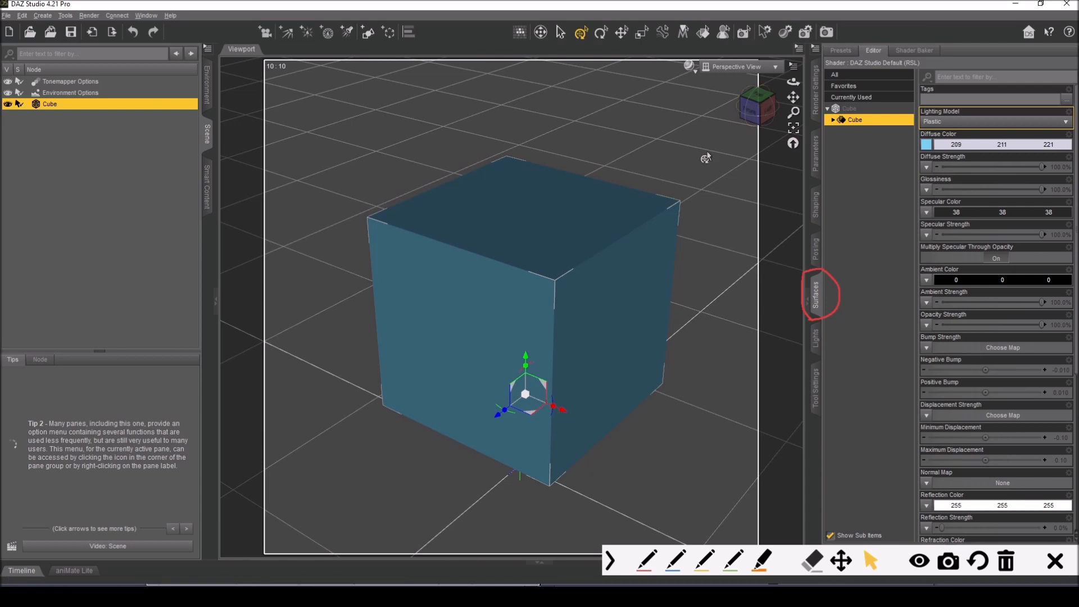
mouse_move(925, 146)
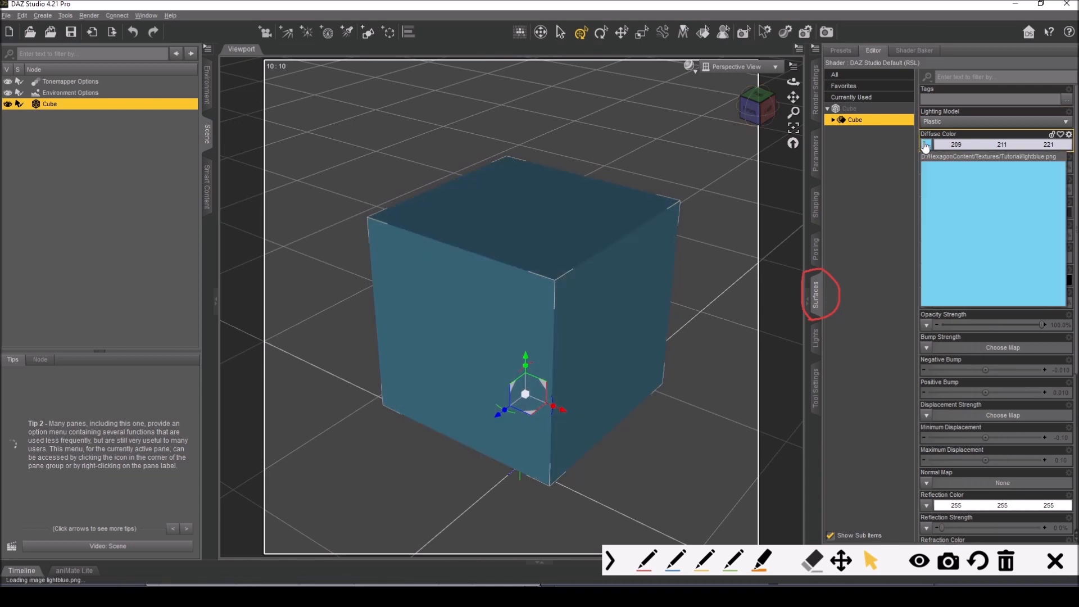
click(924, 145)
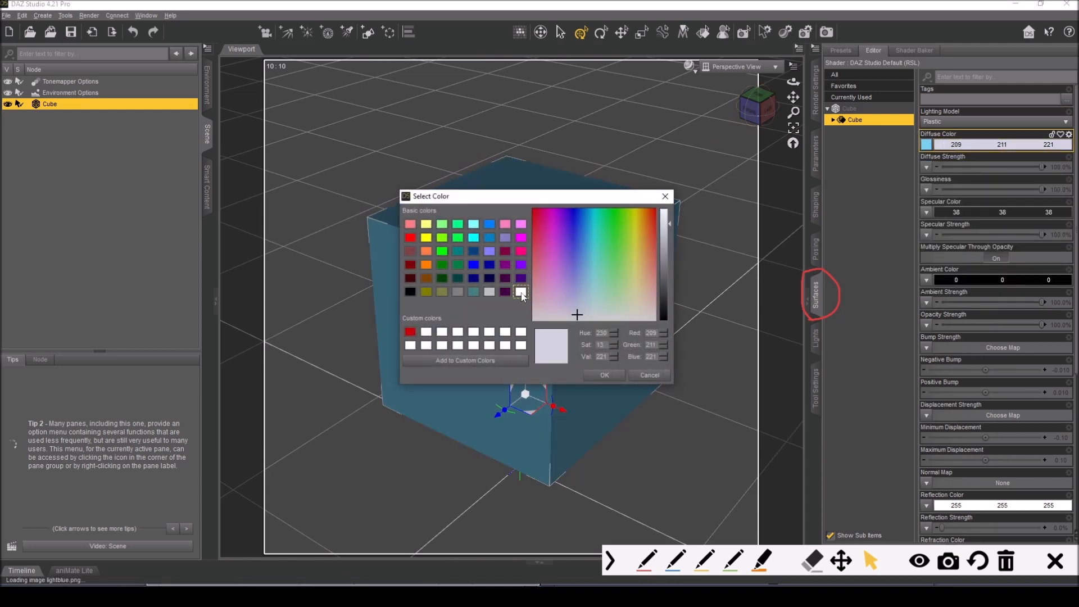
click(522, 292)
click(604, 375)
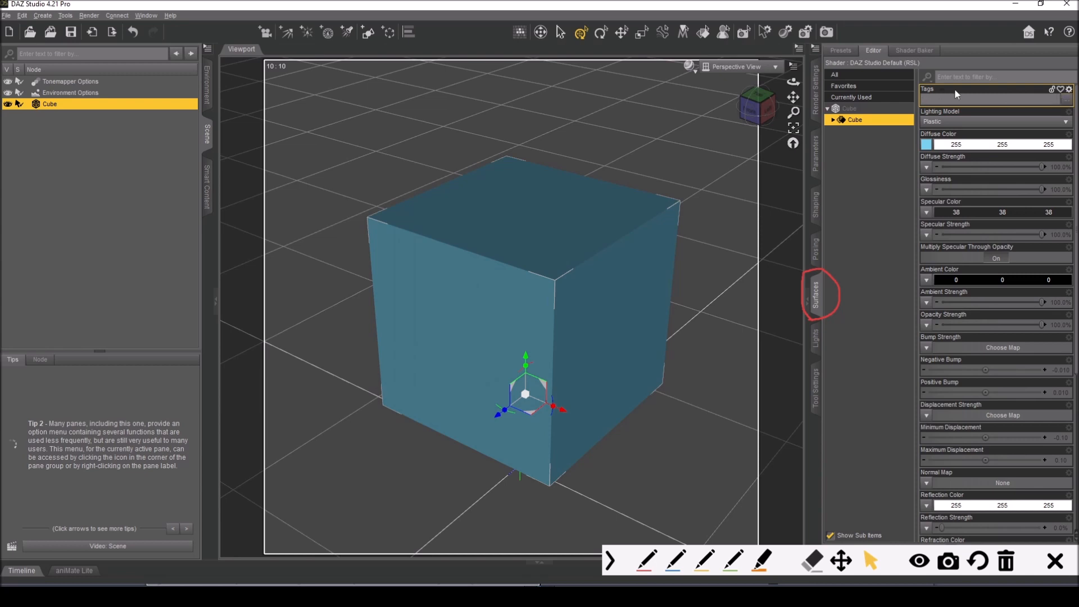
click(887, 147)
click(867, 120)
Step: Check the render settings and preview the deselected cube with the viewport's NVIDIA Iray draw style
click(806, 32)
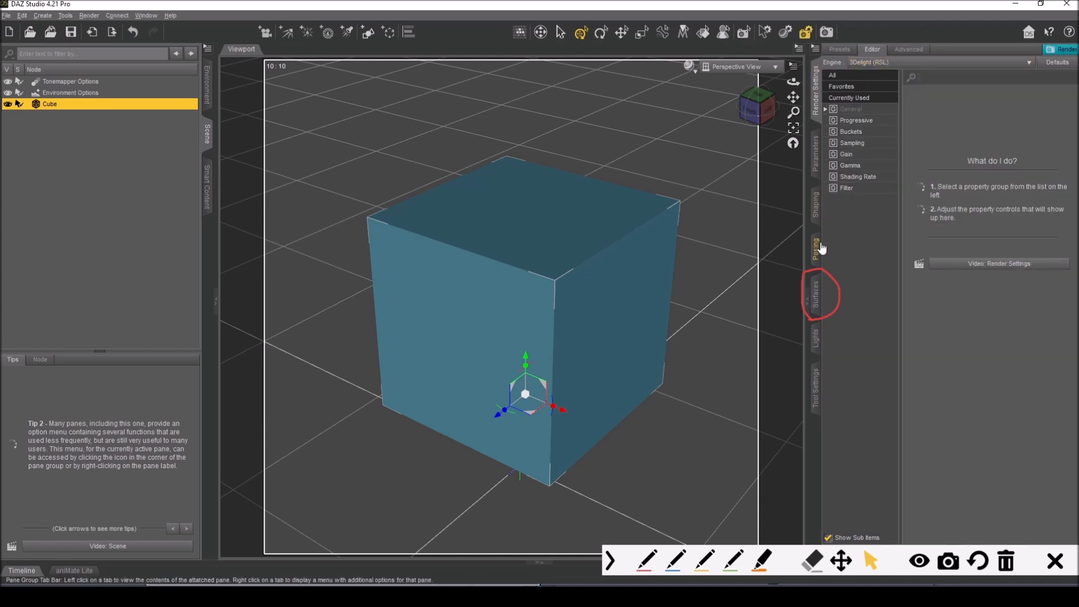
click(818, 293)
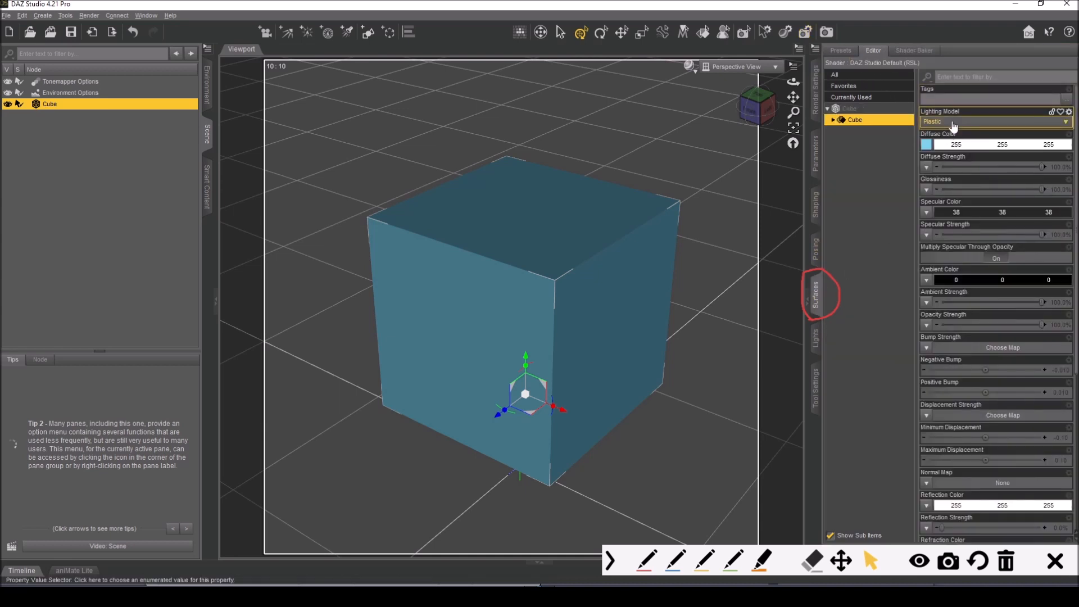
click(686, 72)
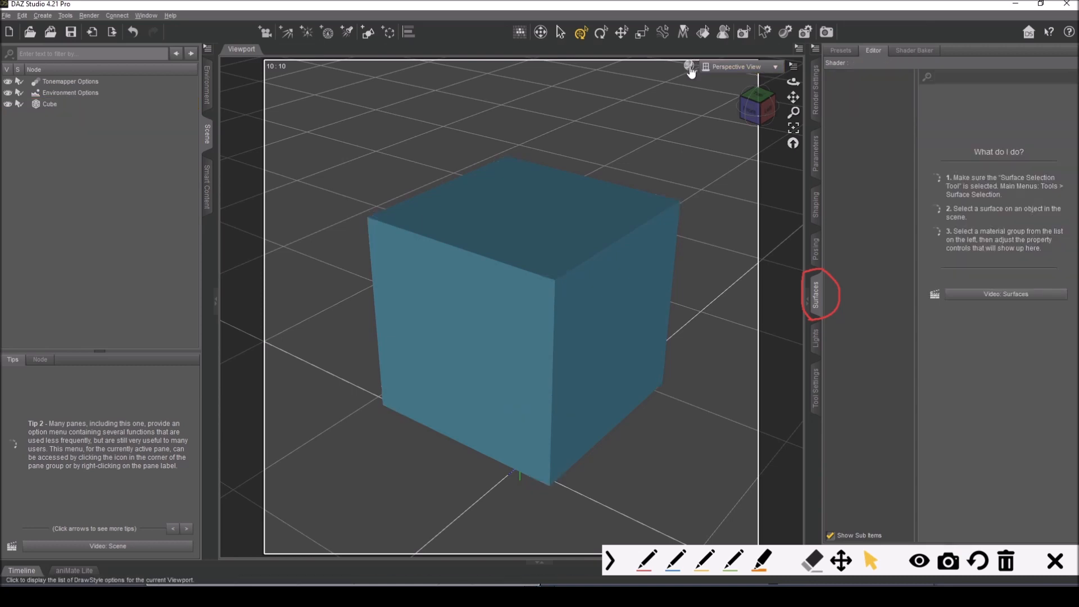
click(689, 66)
click(685, 212)
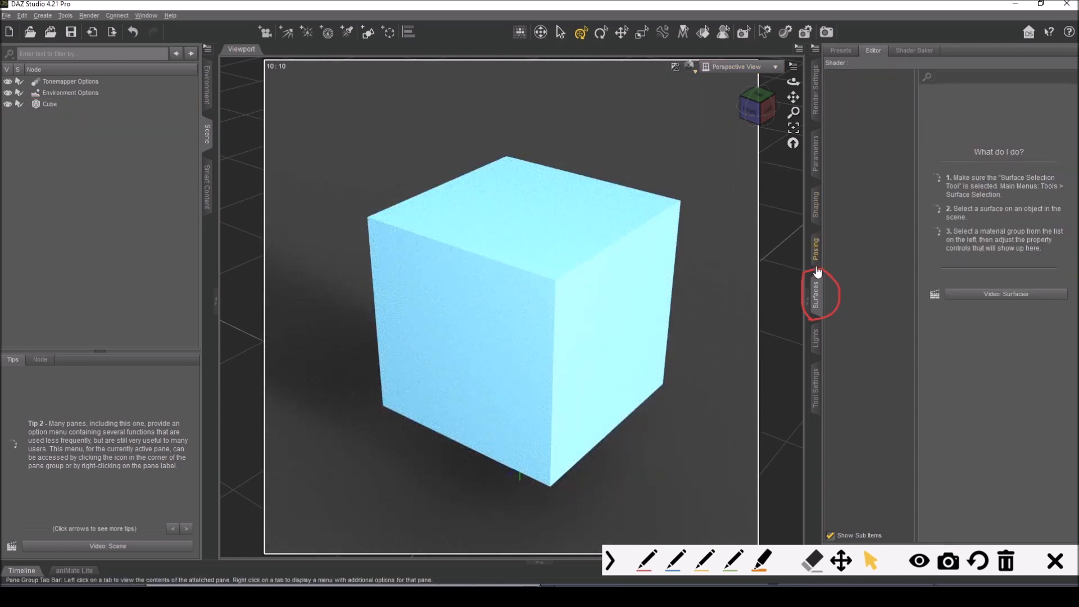
Step: Reselect the cube and set its surface's lighting model to Metallic
click(815, 293)
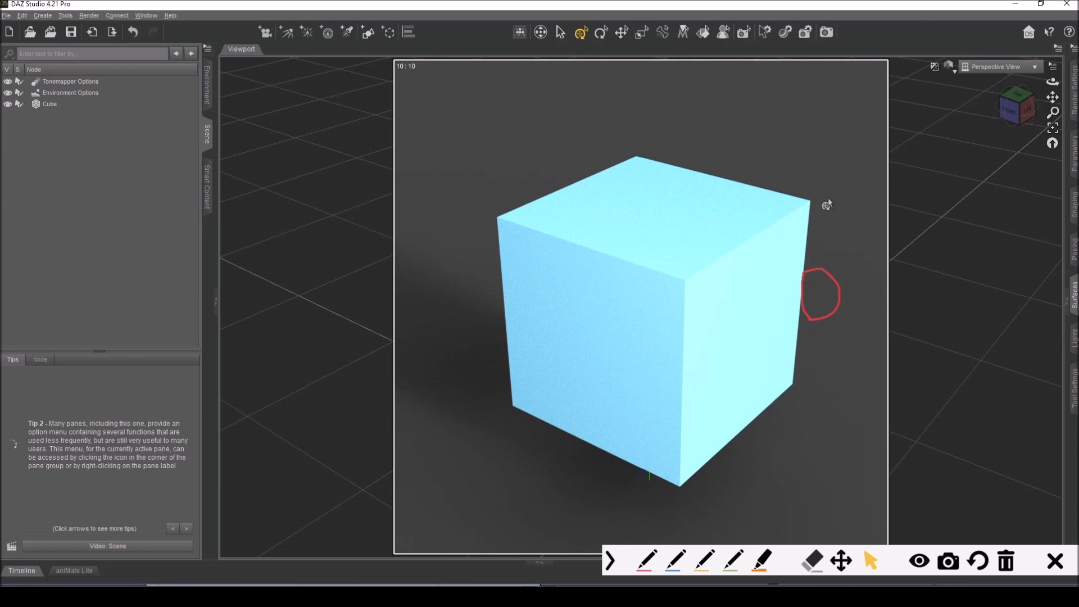
click(1074, 295)
click(664, 241)
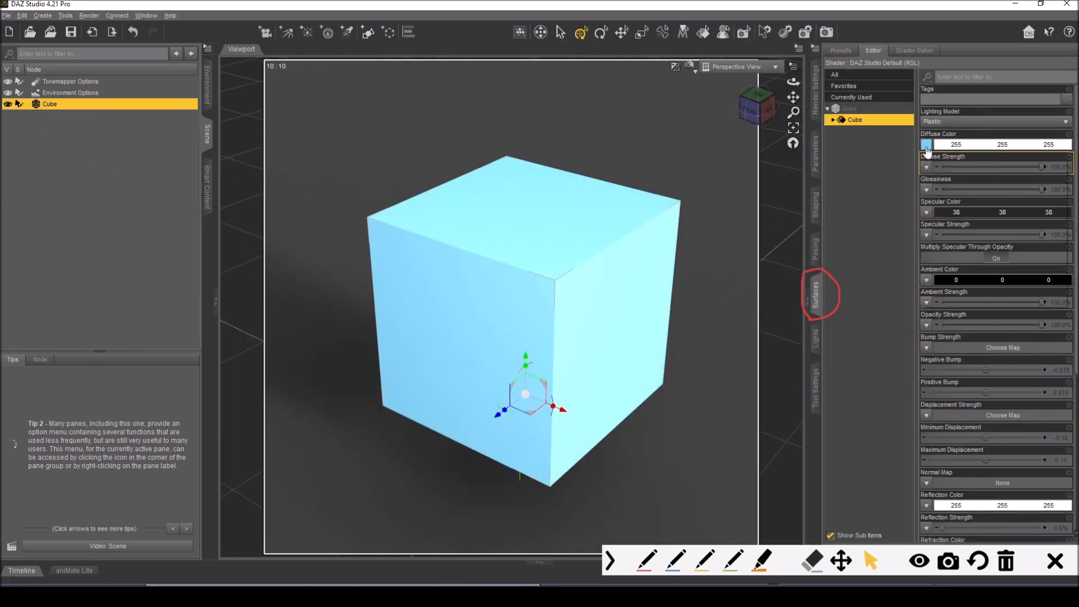
click(930, 122)
click(929, 124)
click(930, 122)
click(934, 144)
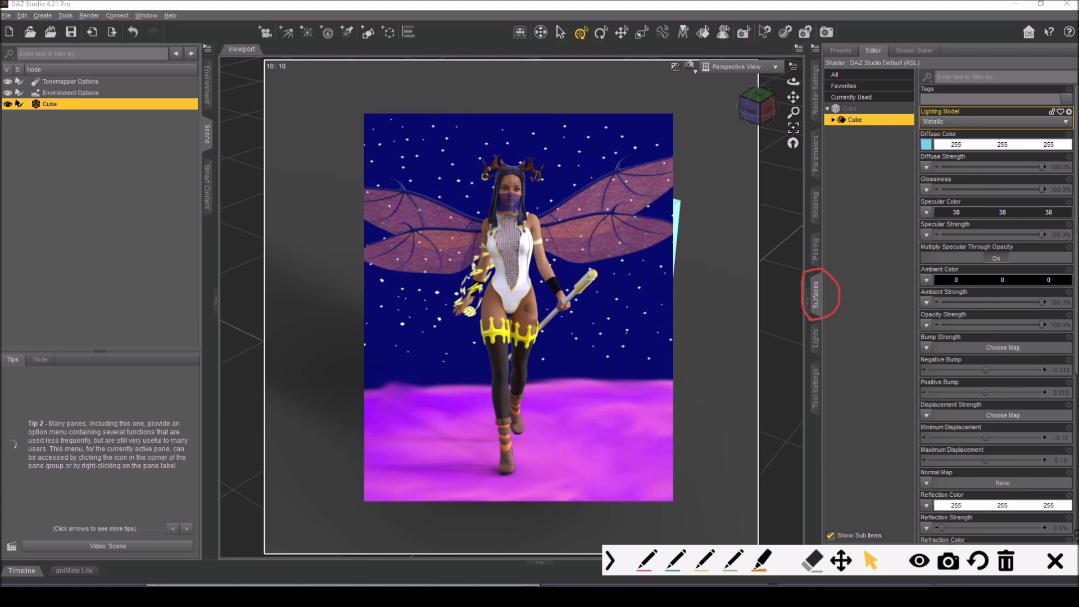
click(925, 144)
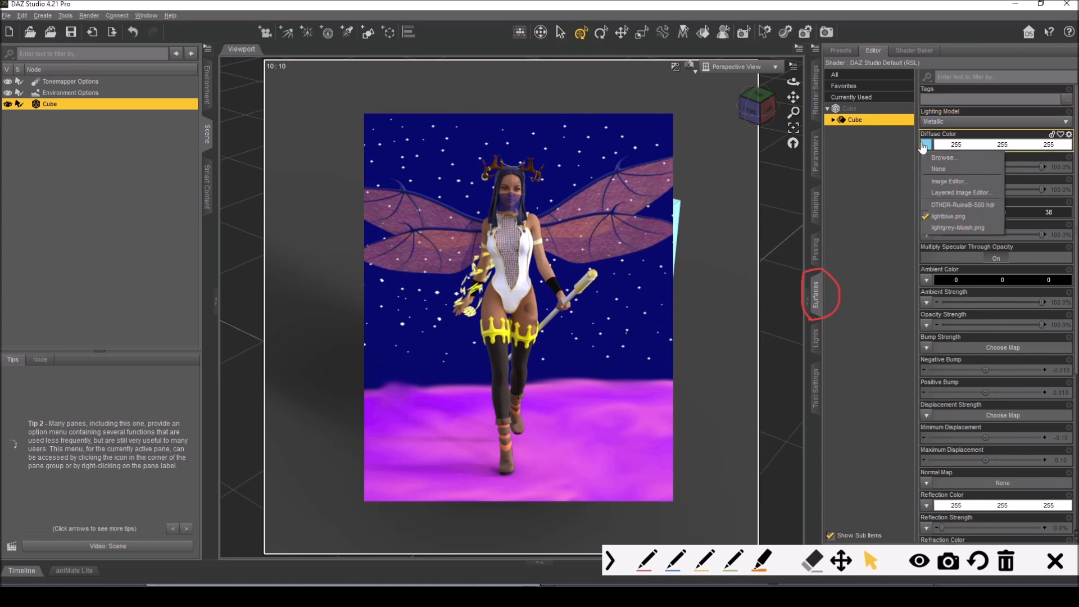
click(942, 158)
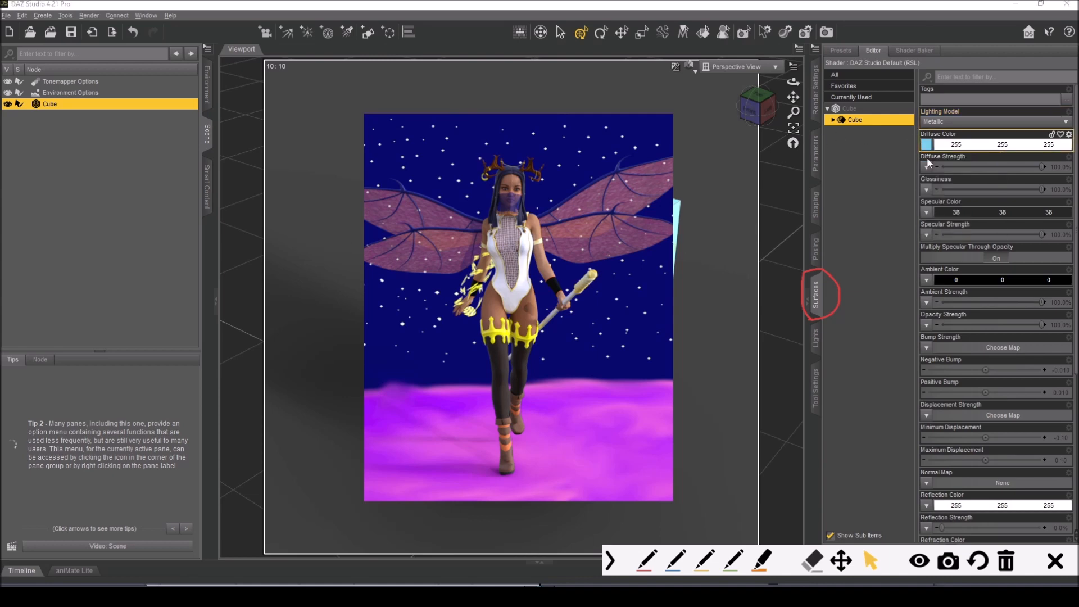
click(185, 86)
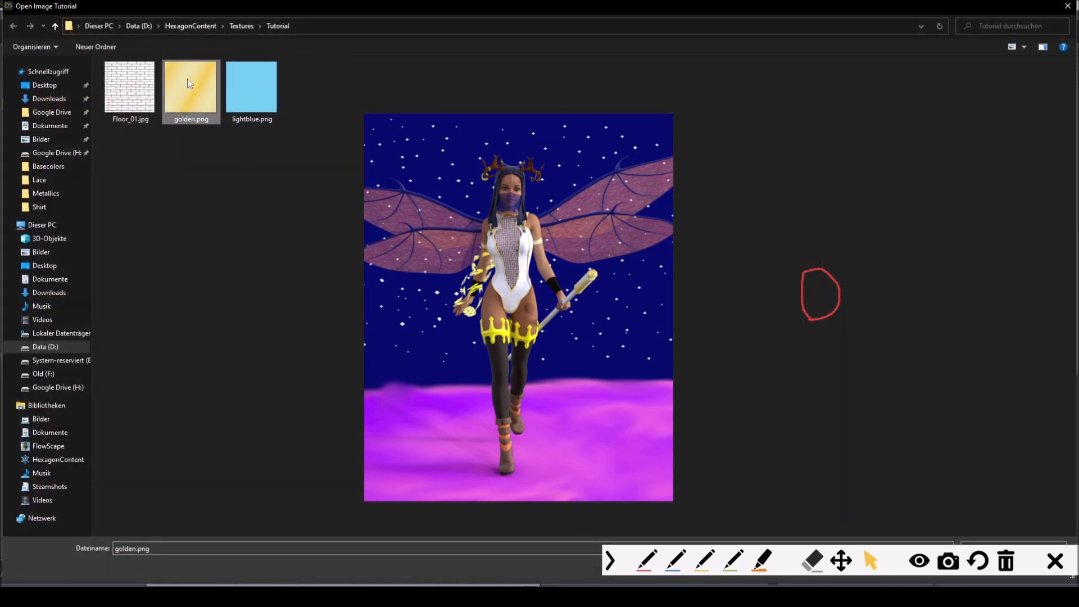
click(1067, 7)
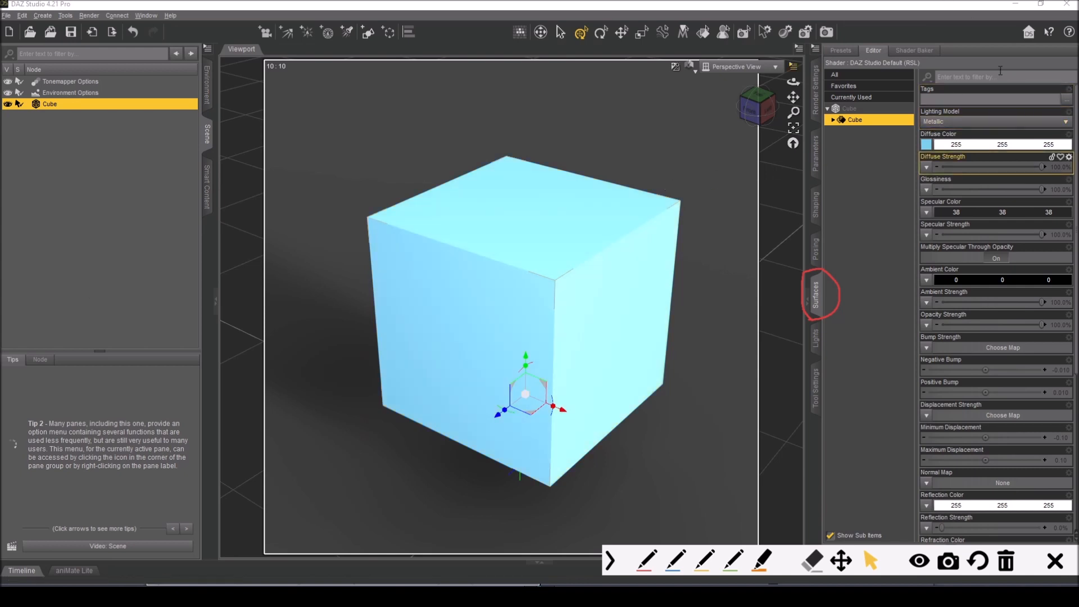
Step: Display the render settings and switch the viewport's draw style to Texture Shaded
click(805, 32)
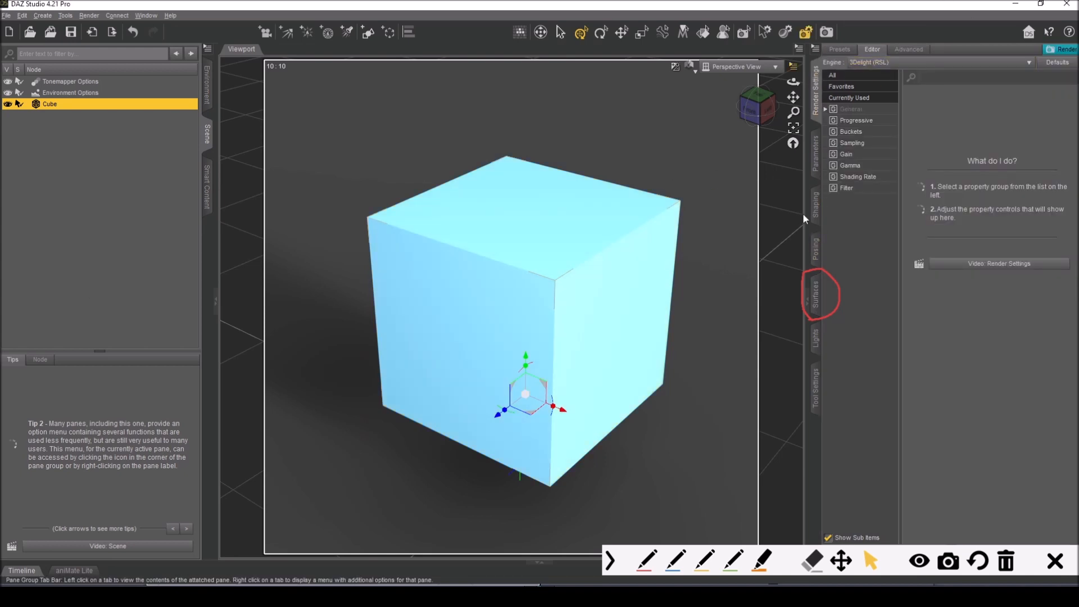
click(691, 71)
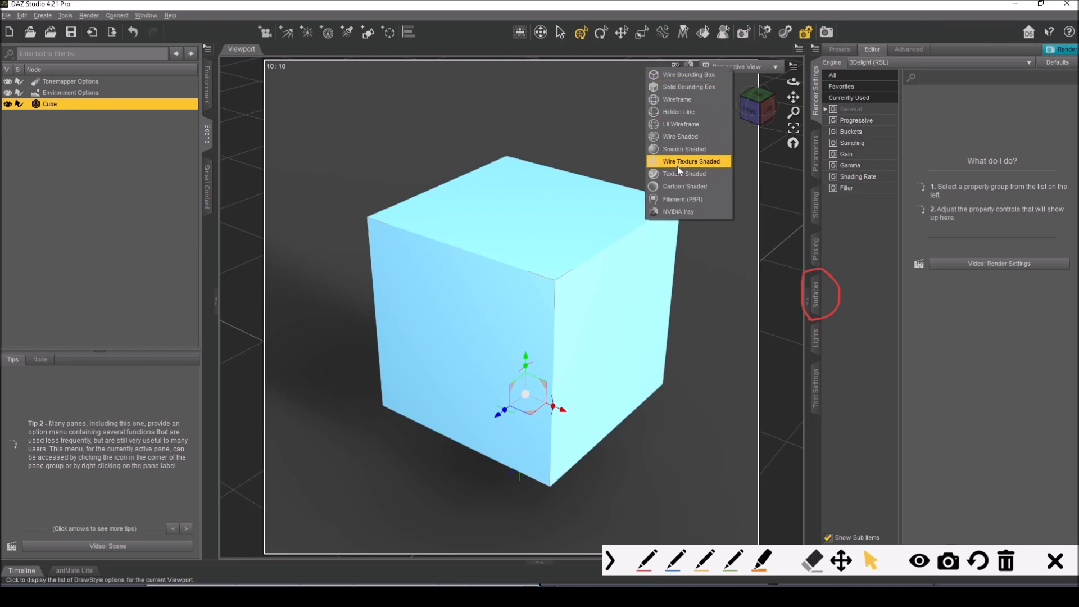
click(694, 179)
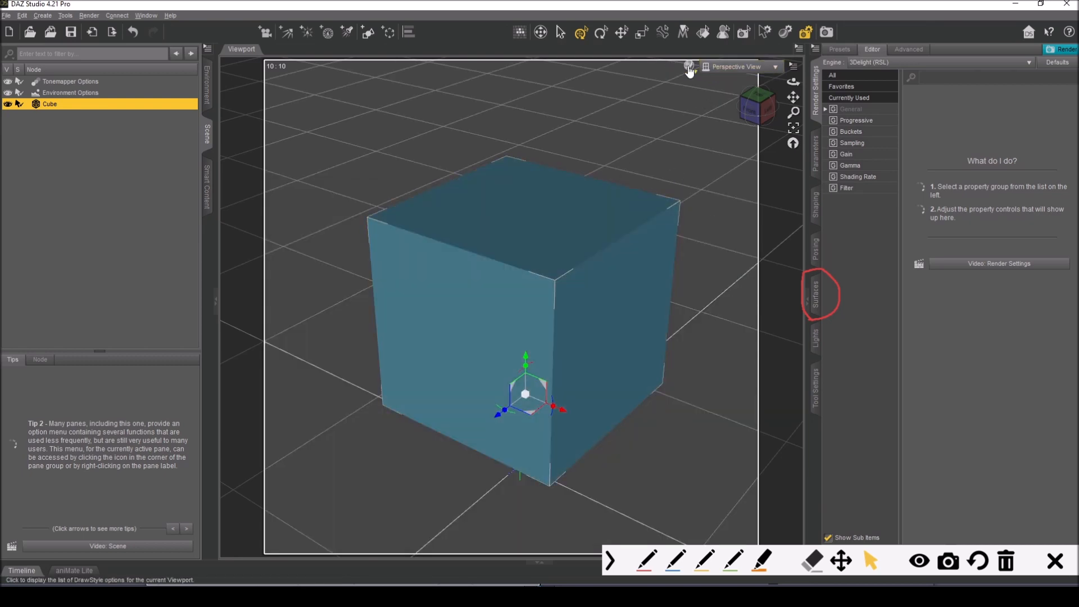
Step: Switch the viewport's draw style to NVIDIA Iray and display the Cube's surface settings
click(689, 66)
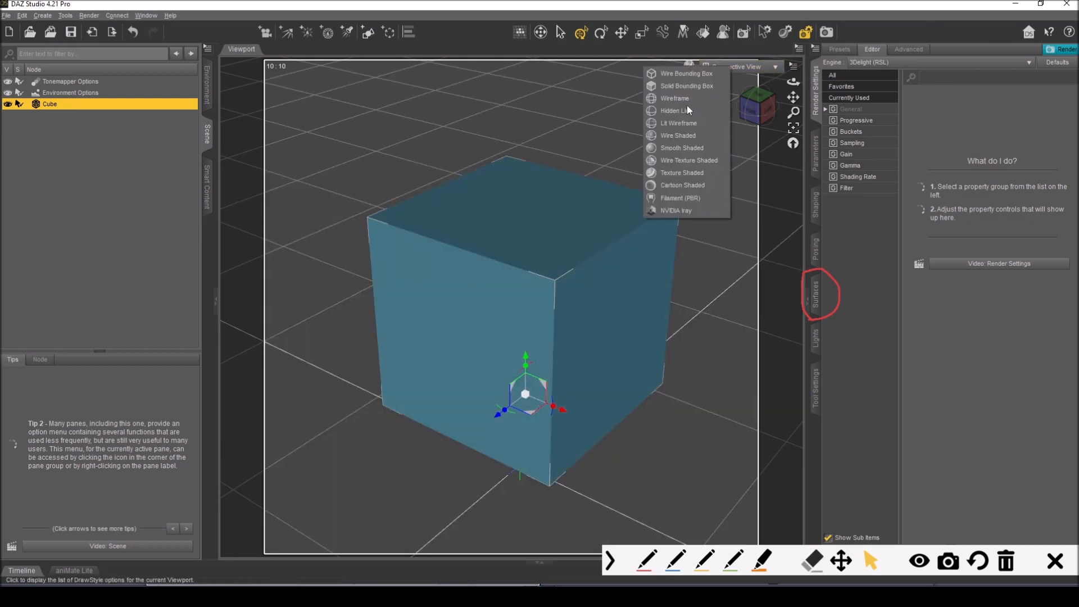
click(679, 209)
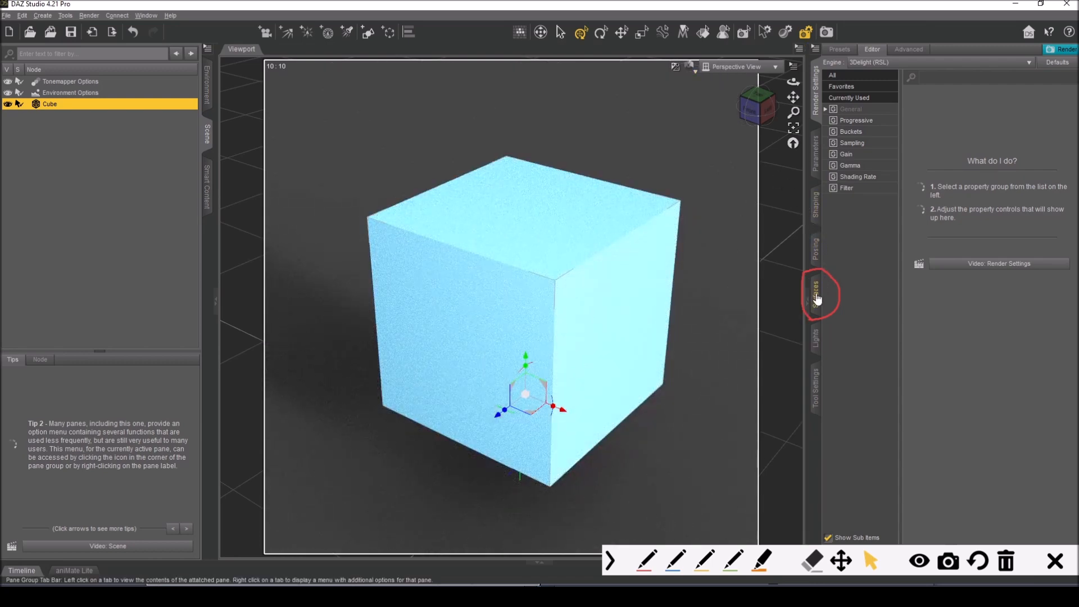
click(816, 297)
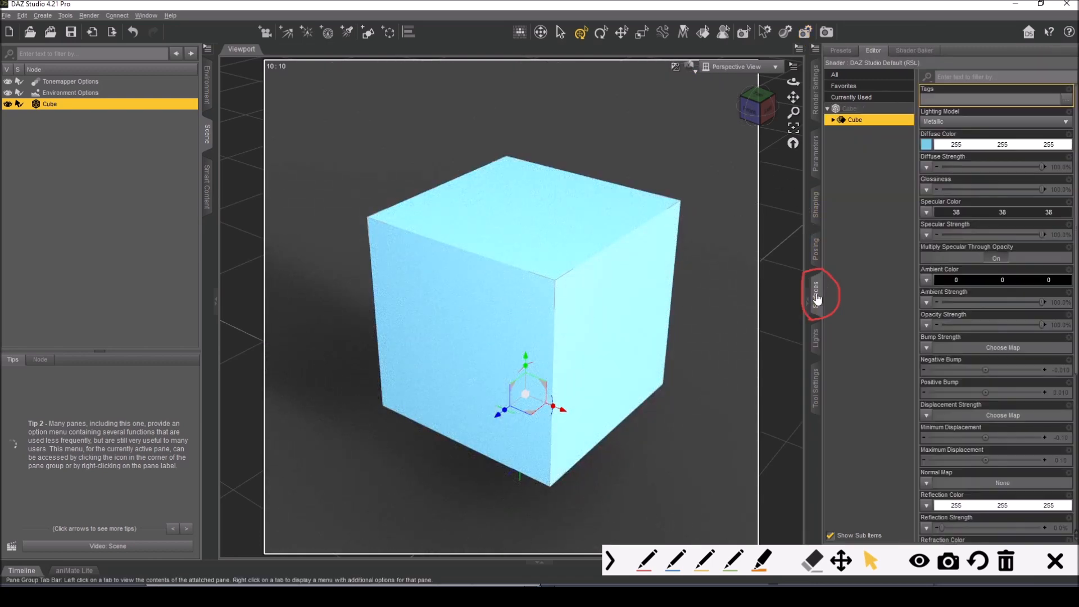
Step: Try the Skin, Glossy (Plastic) and Matte lighting models on the Cube surface
click(955, 123)
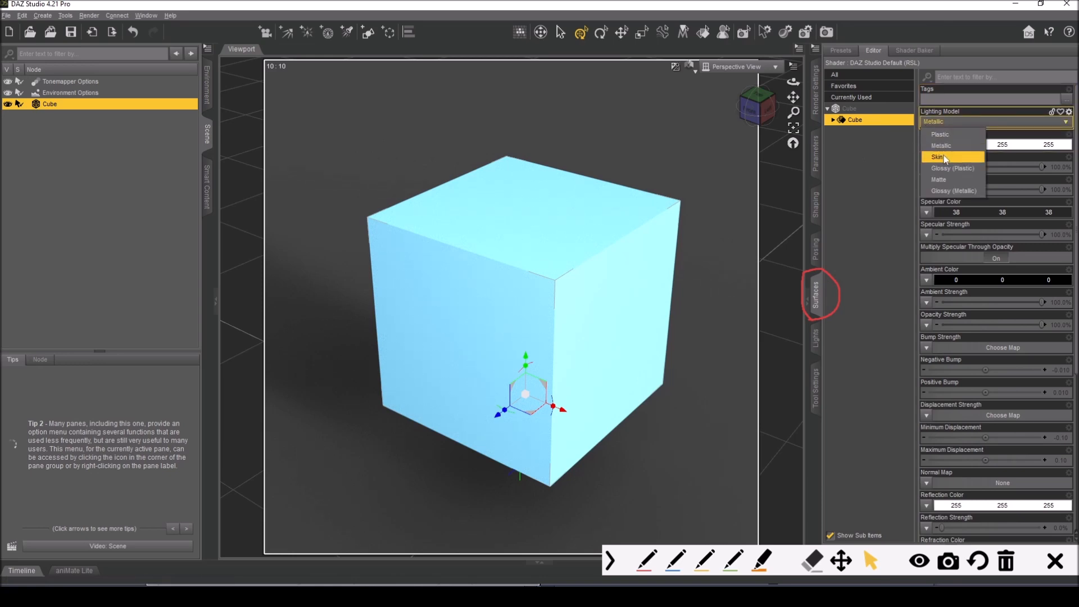
click(944, 157)
click(926, 145)
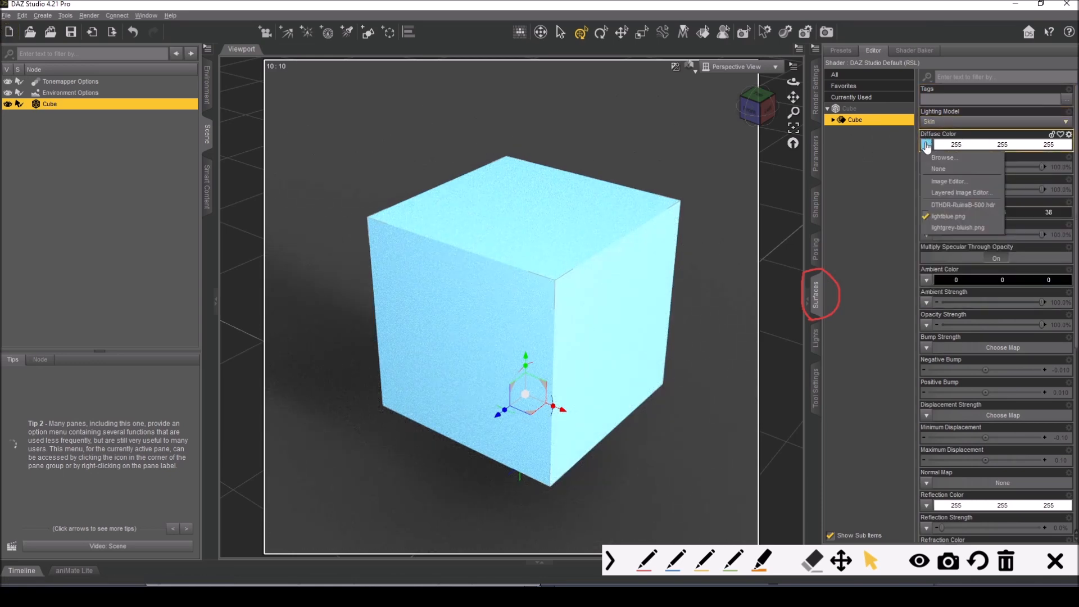
click(934, 112)
click(938, 122)
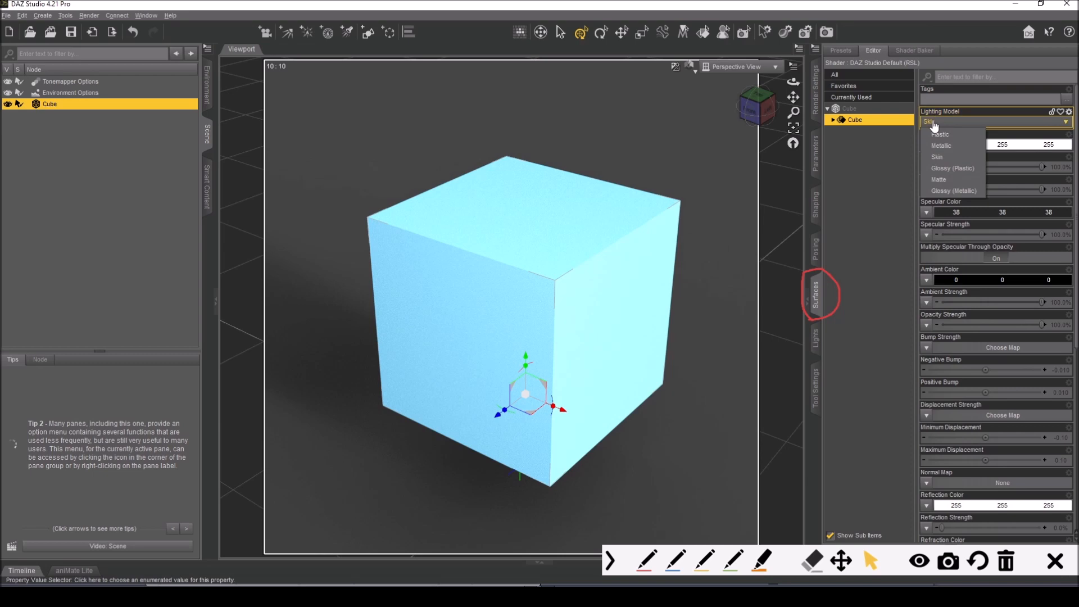
click(940, 166)
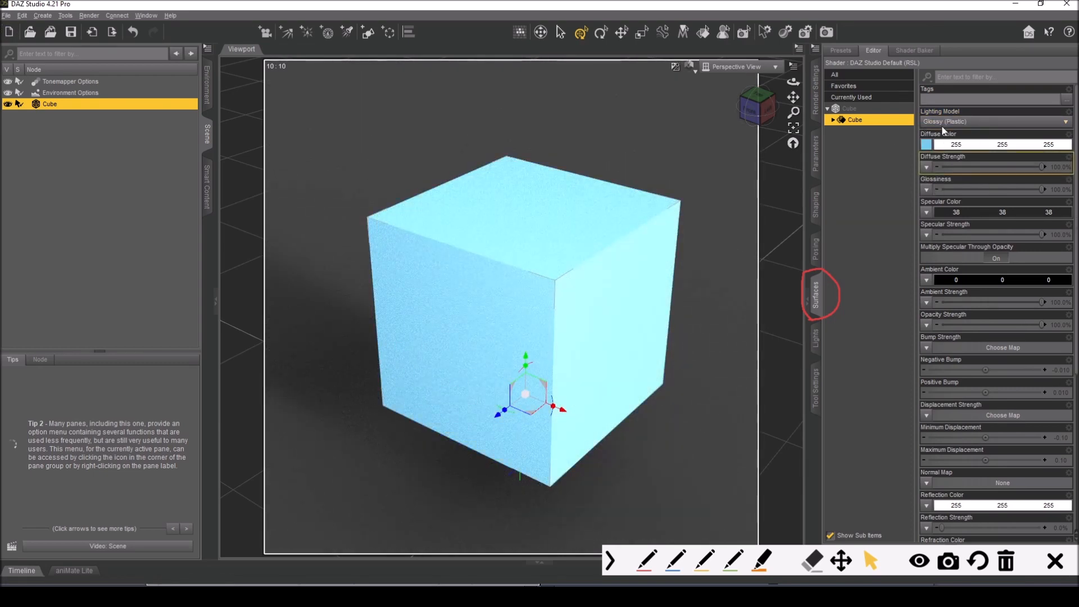
click(944, 121)
click(939, 180)
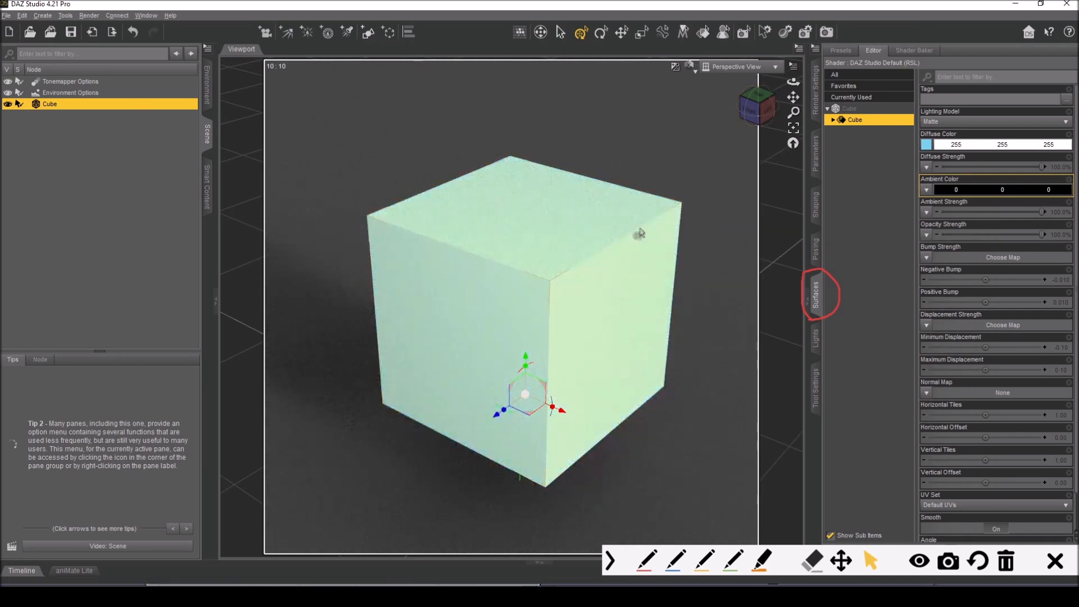
Step: Check the render settings and set the Cube surface's lighting model to Plastic
click(813, 84)
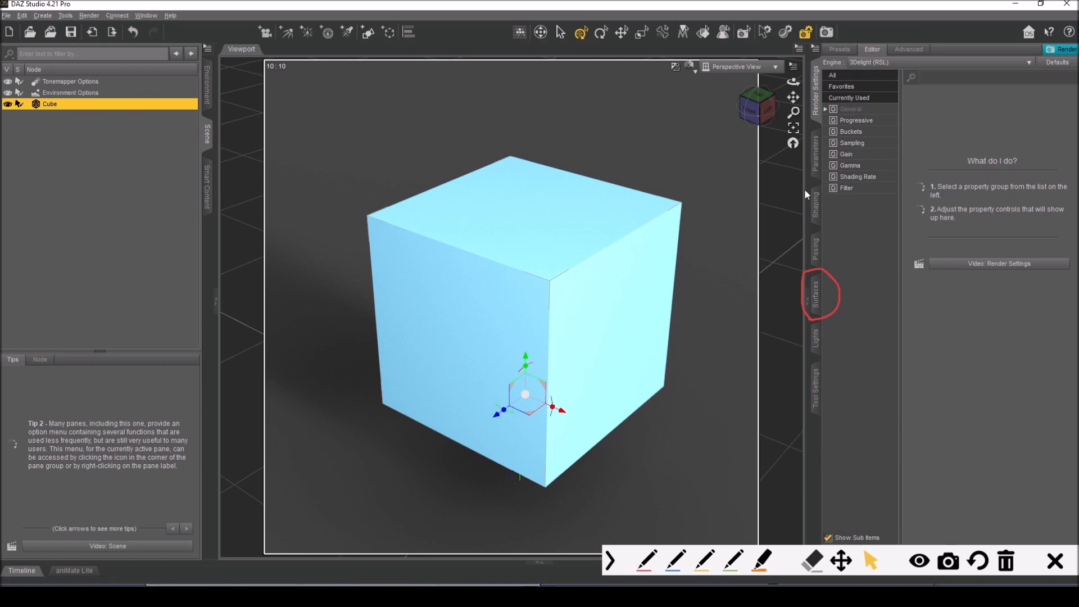
click(815, 294)
click(935, 122)
click(939, 134)
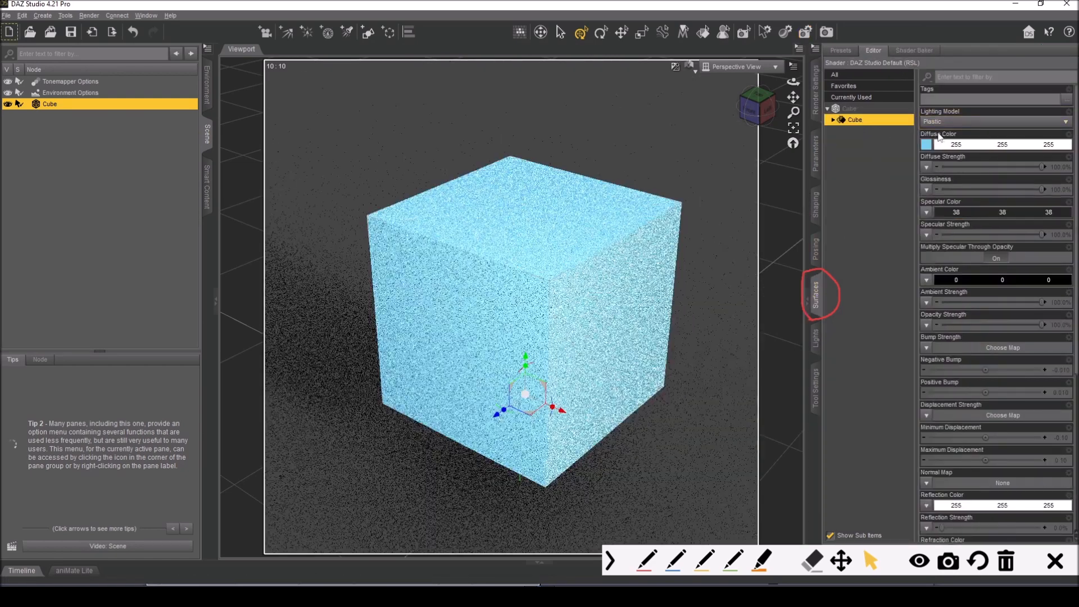
Step: Render the cube with the 3Delight (RSL) engine, examine the resulting image and close it without saving
click(816, 79)
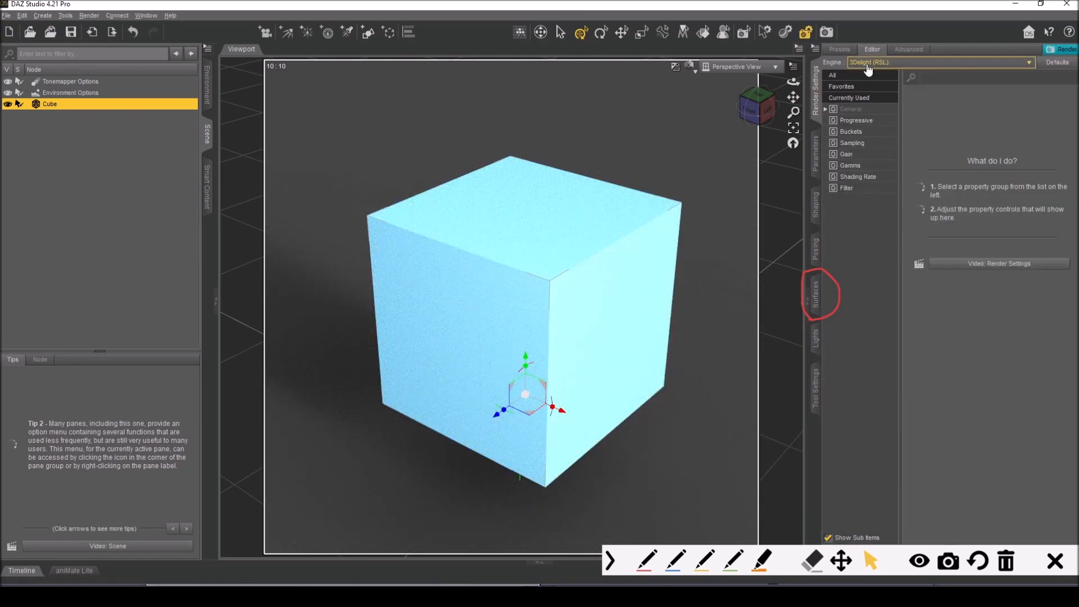
click(826, 34)
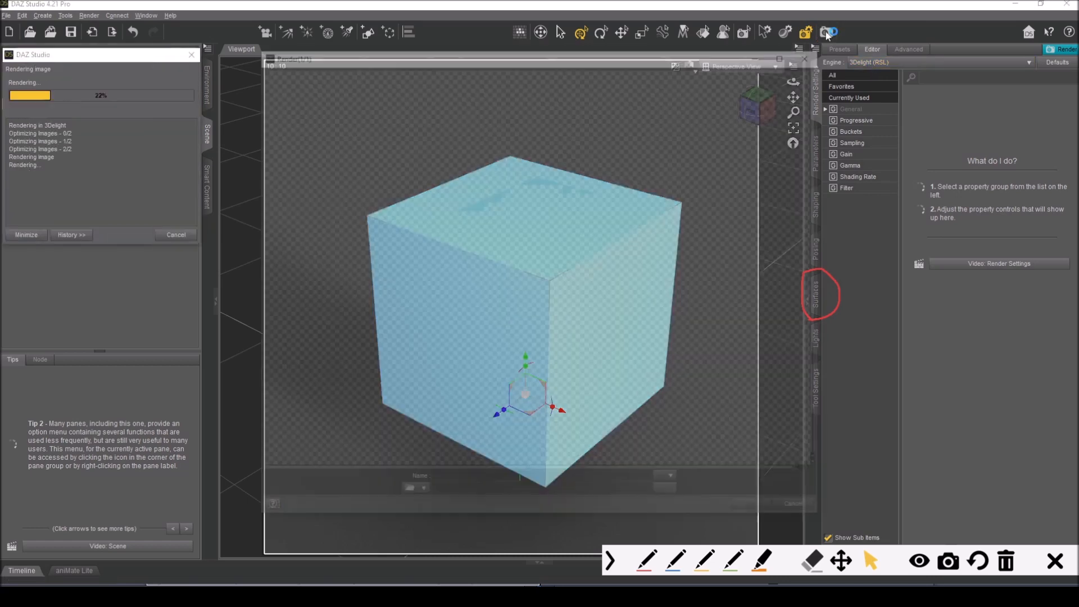
scroll(722, 266, up, 2)
scroll(722, 265, down, 5)
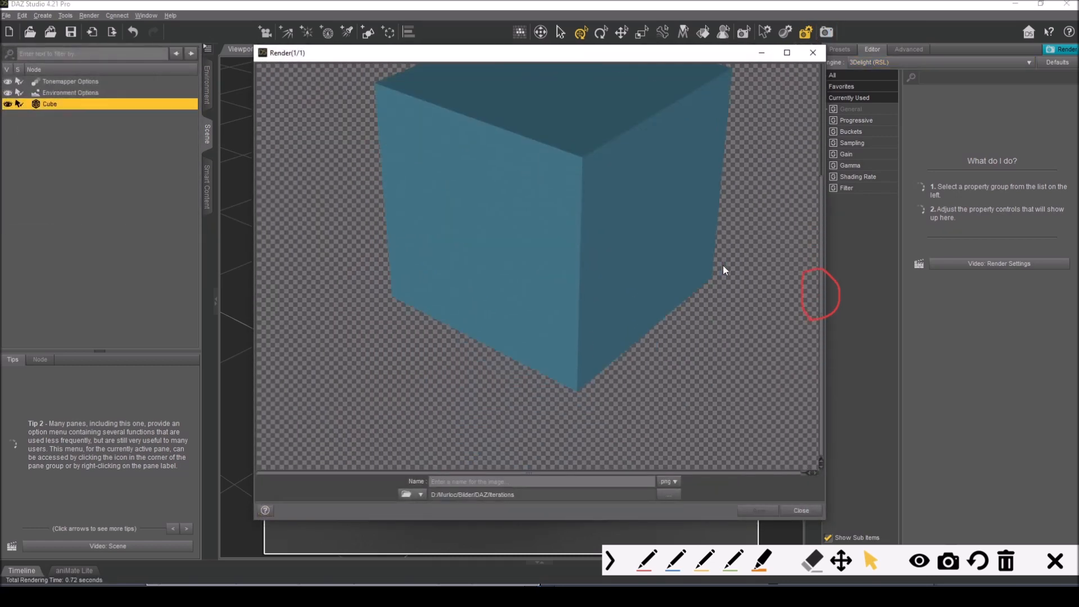
scroll(723, 266, up, 5)
scroll(723, 265, down, 5)
scroll(723, 265, up, 5)
scroll(723, 265, down, 5)
scroll(723, 265, up, 5)
scroll(723, 267, up, 2)
scroll(723, 266, down, 3)
scroll(723, 267, up, 3)
scroll(723, 266, down, 3)
scroll(723, 266, down, 2)
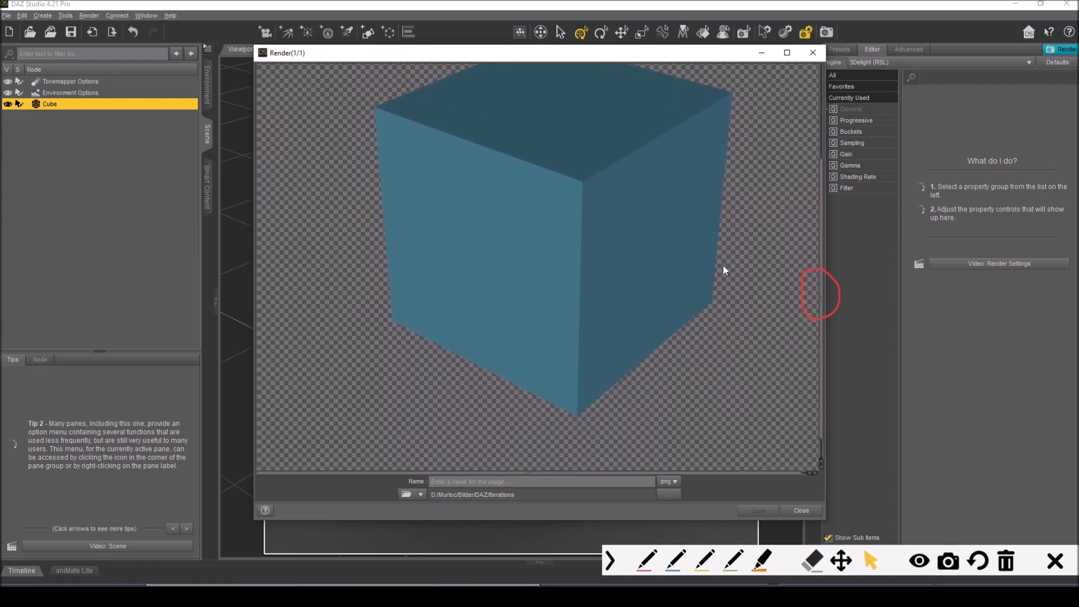
click(811, 57)
Step: Set the render engine to NVIDIA Iray (MDL), render the cube and close the image without saving
click(869, 62)
click(869, 52)
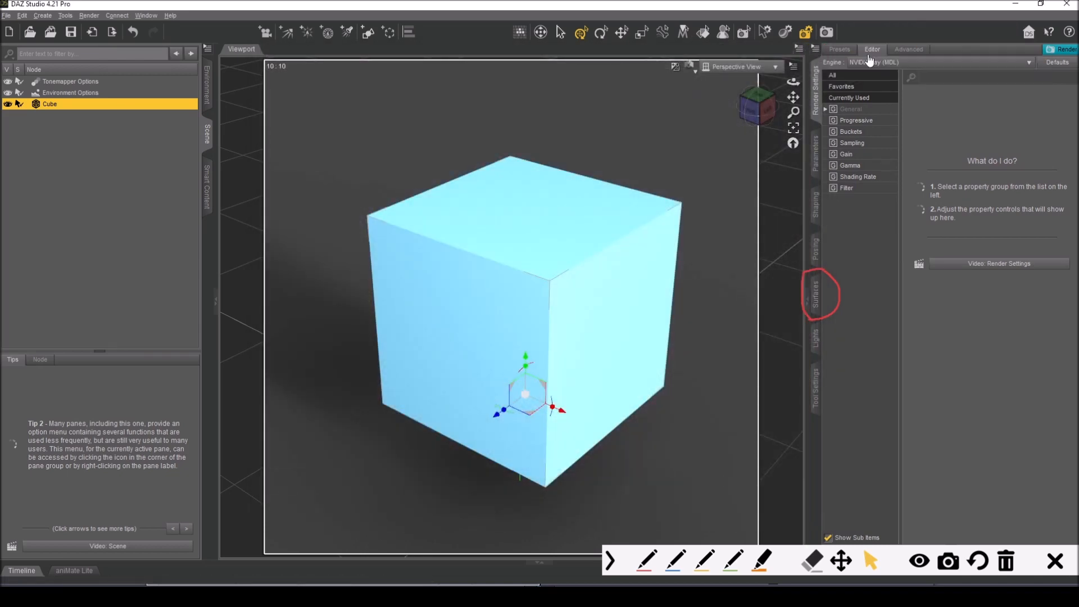
click(831, 32)
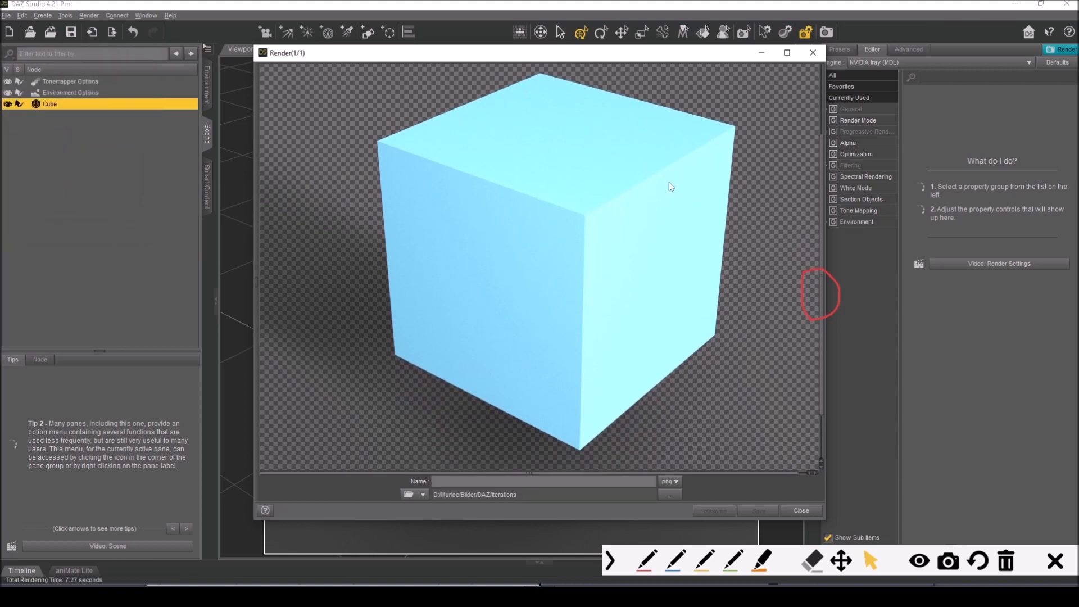
click(813, 53)
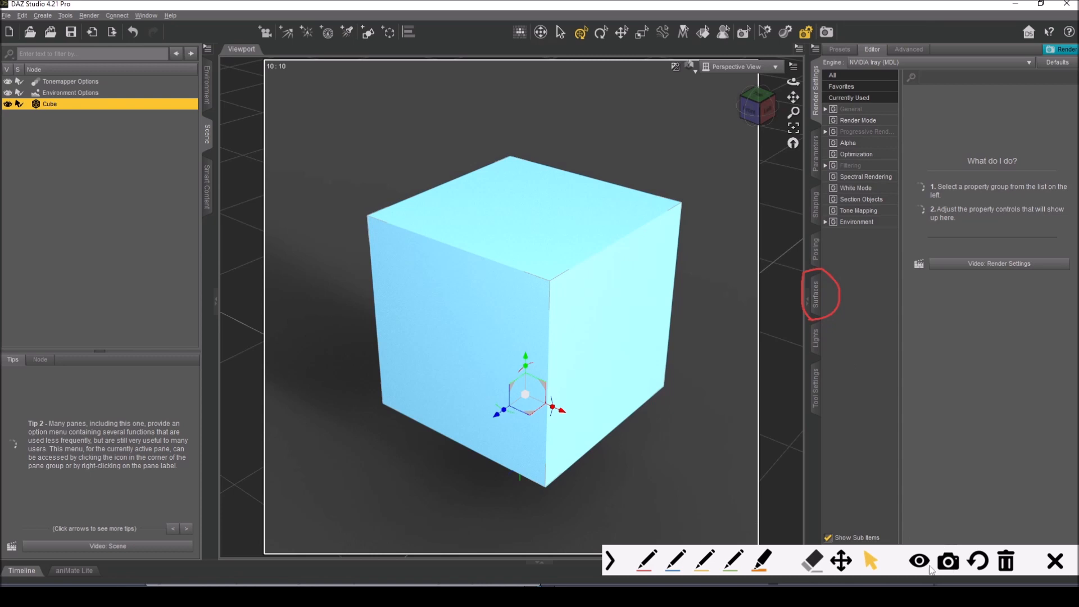
Step: Erase the red circle annotation and collapse the annotation toolbar
click(812, 560)
click(836, 310)
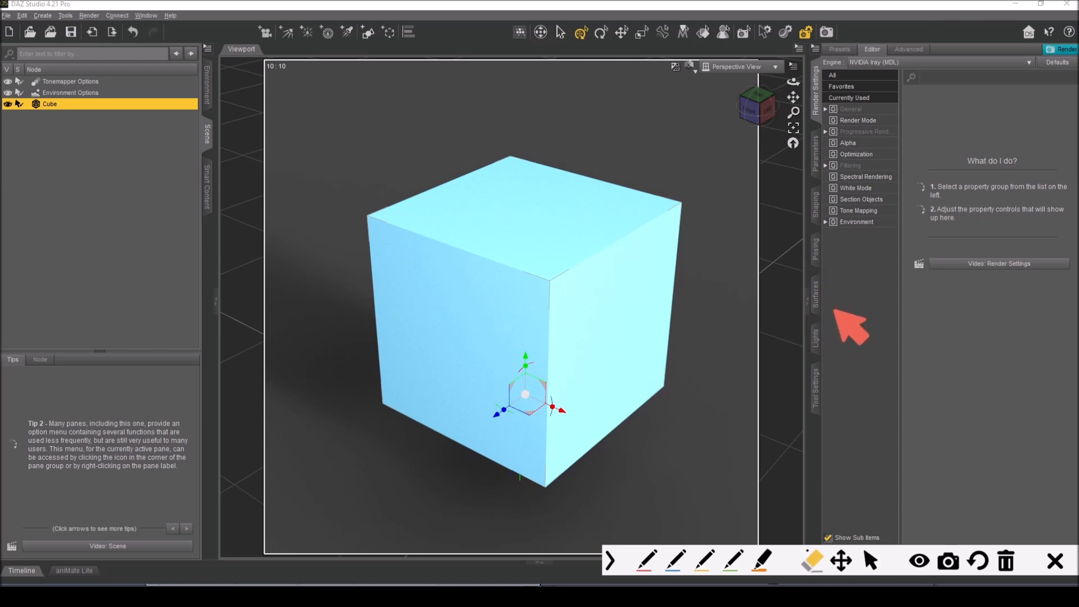
click(866, 565)
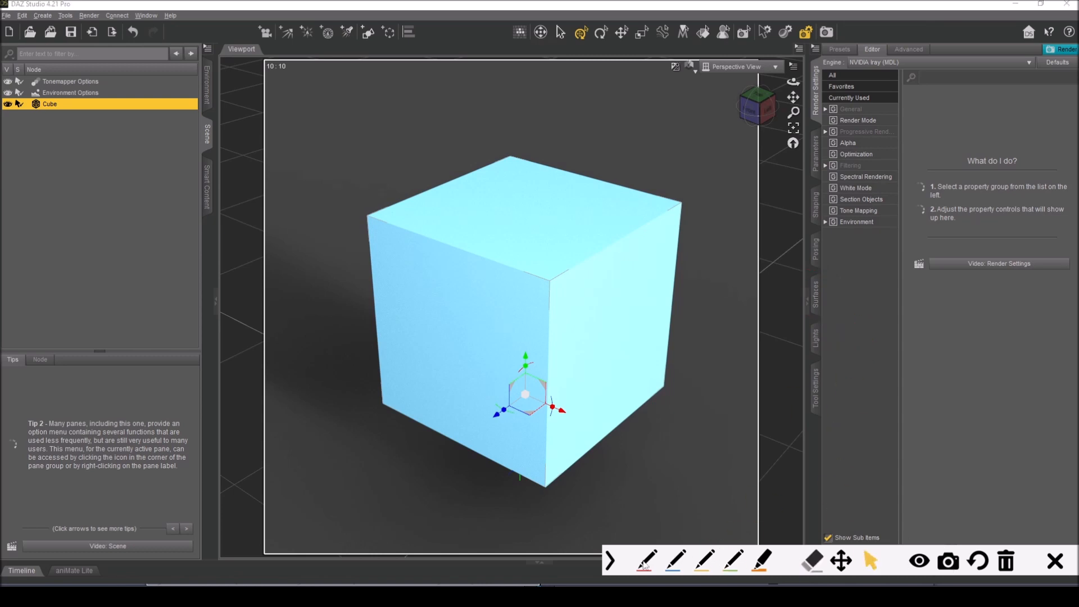
click(610, 560)
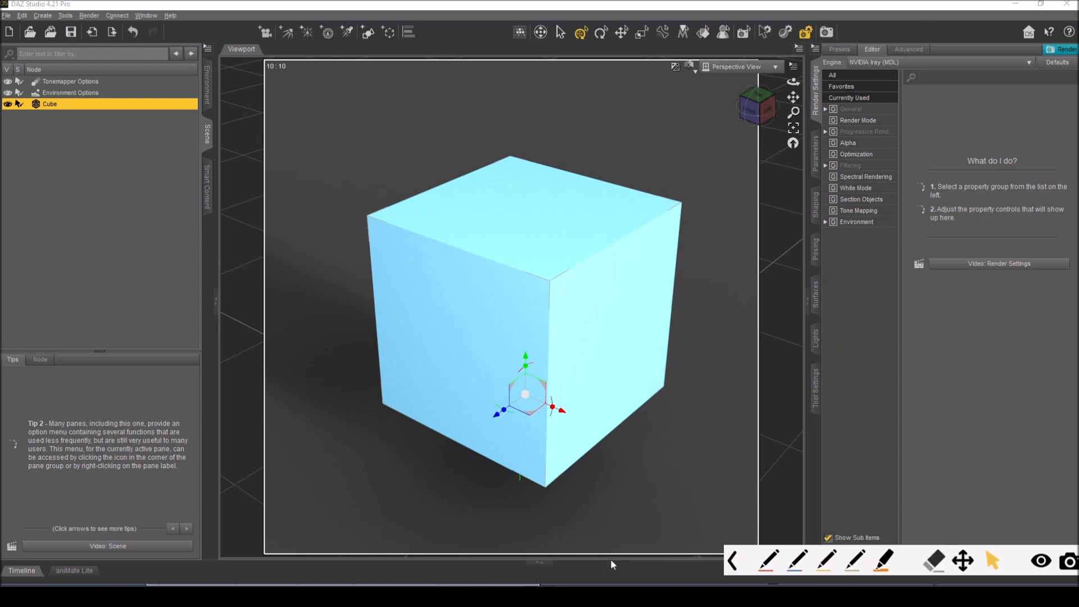
Step: Set the Cube surface's glossiness to 22.6% and its specular strength to 26.0%
click(815, 295)
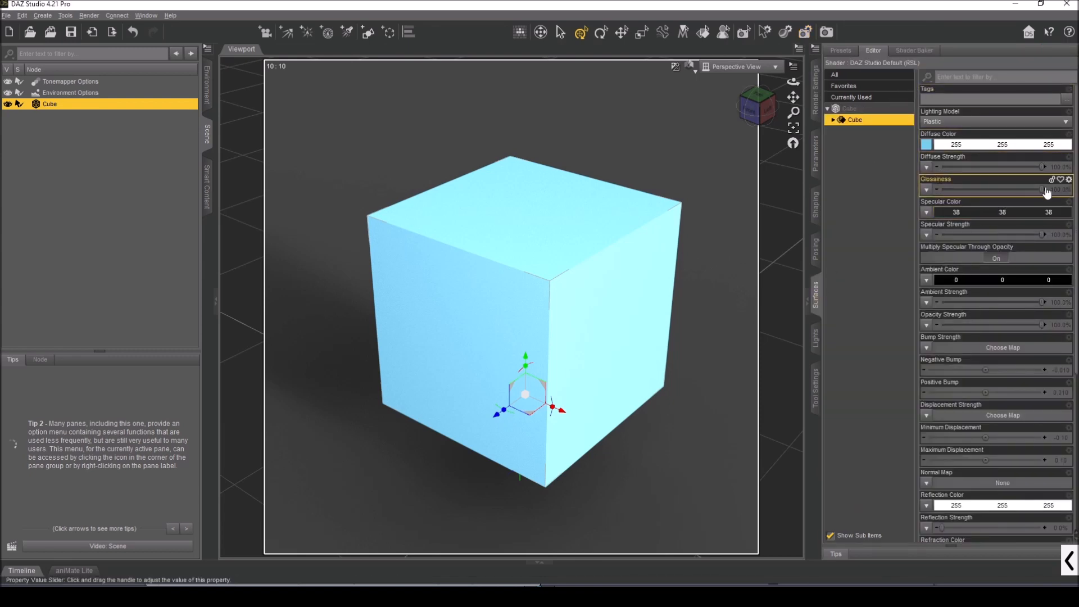
drag(1041, 188, 941, 190)
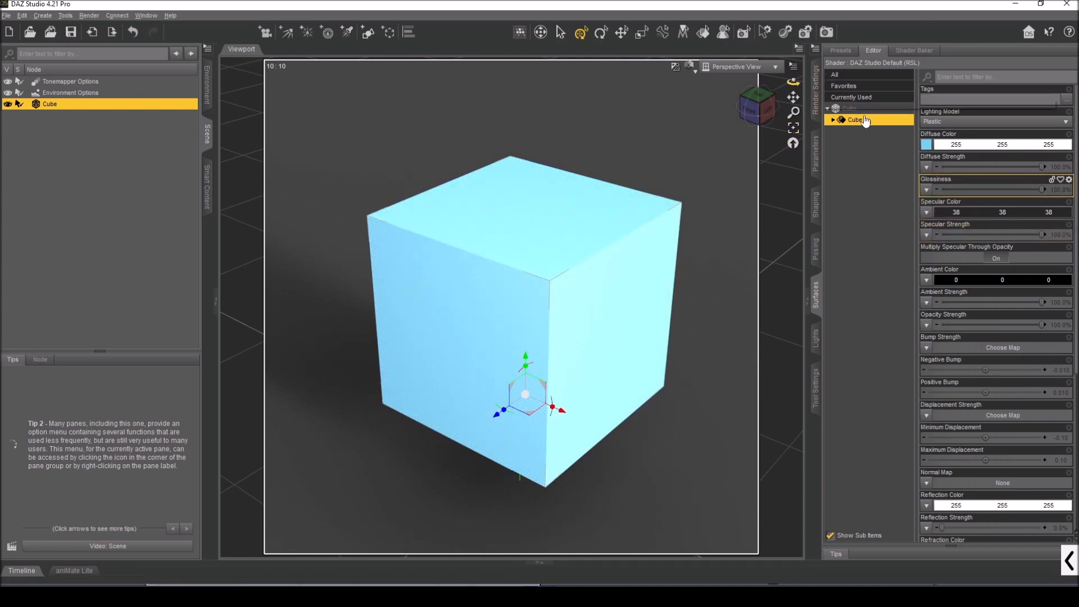
click(964, 189)
click(967, 235)
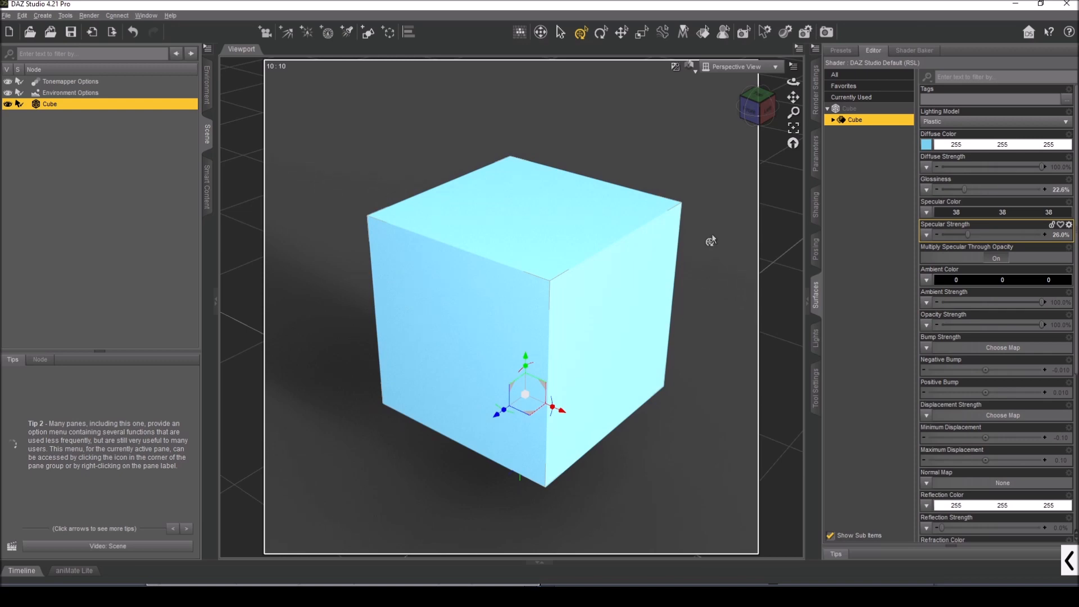
Step: Restore the Cube surface's glossiness and specular strength to 100%
click(1042, 189)
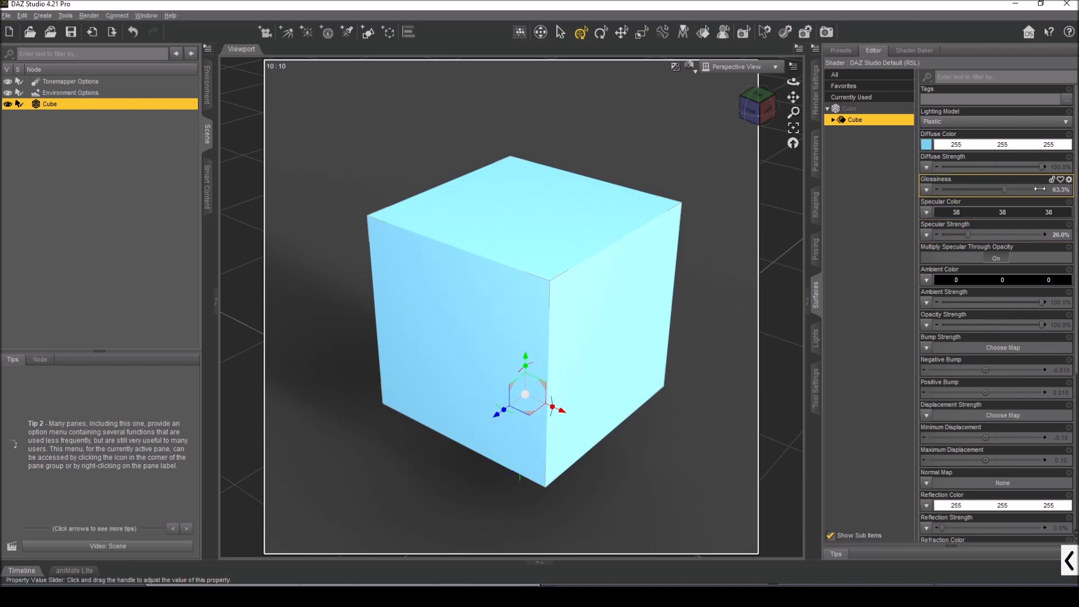
click(1030, 234)
click(1042, 234)
Step: Lower the Cube surface's opacity strength in two stages, to 46.3% and to 16.9%
scroll(975, 226, down, 3)
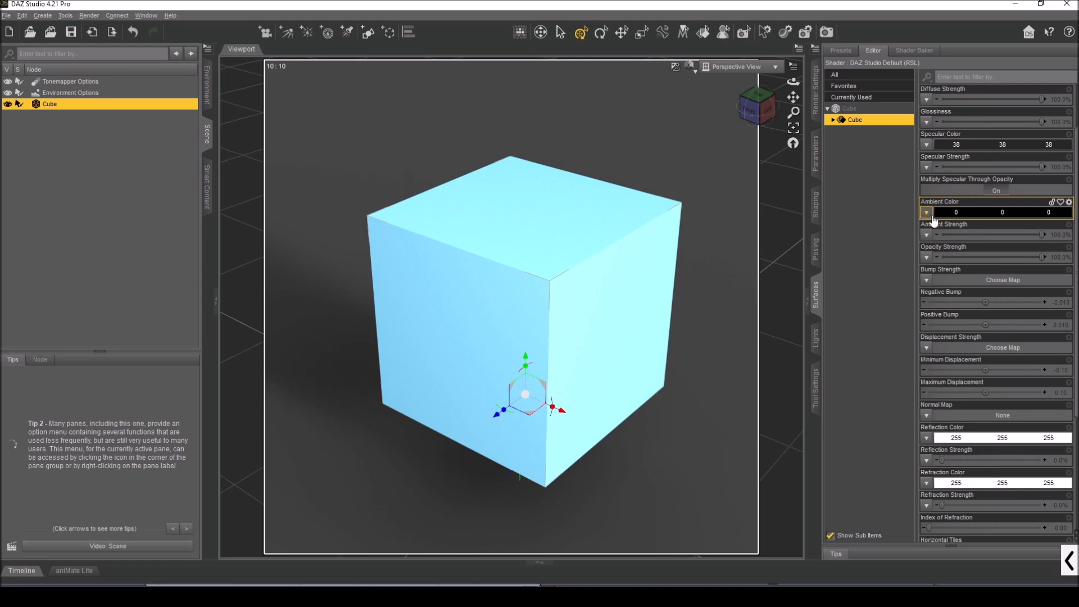
mouse_move(966, 240)
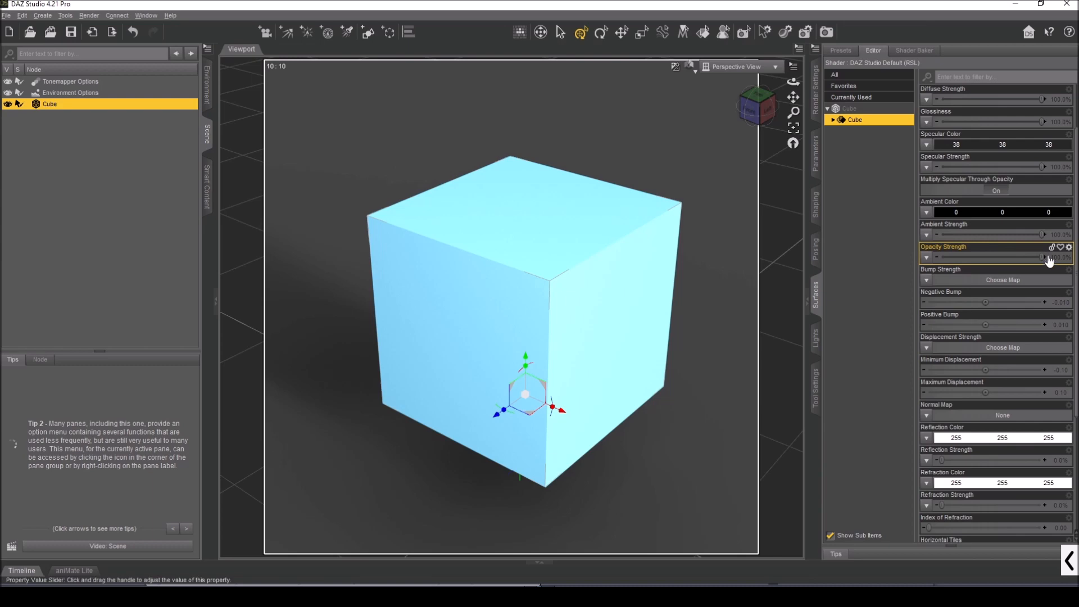
mouse_move(1041, 257)
drag(1041, 258, 988, 262)
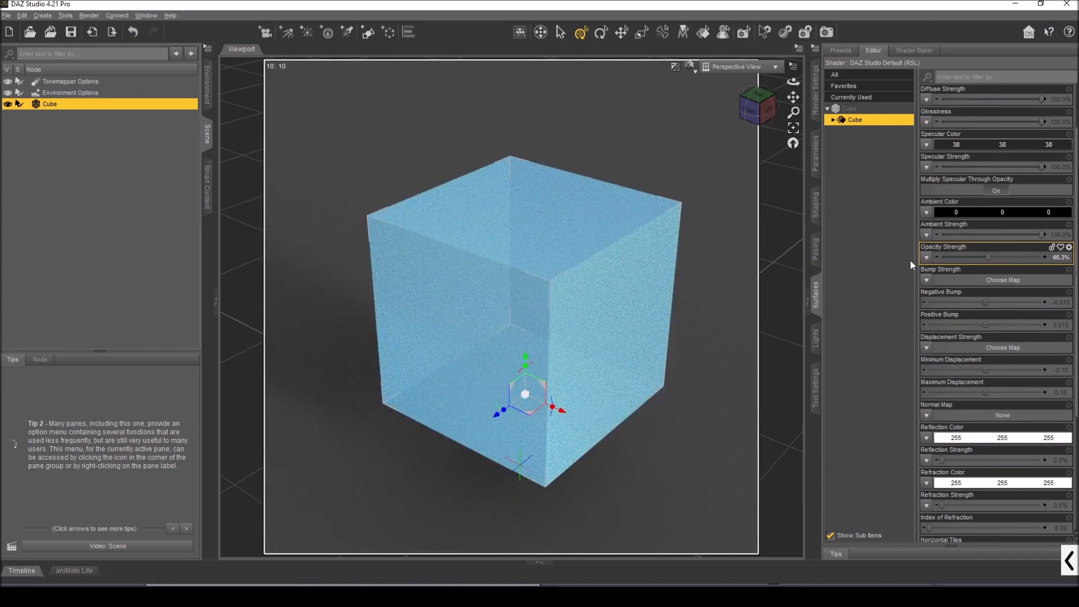
click(958, 257)
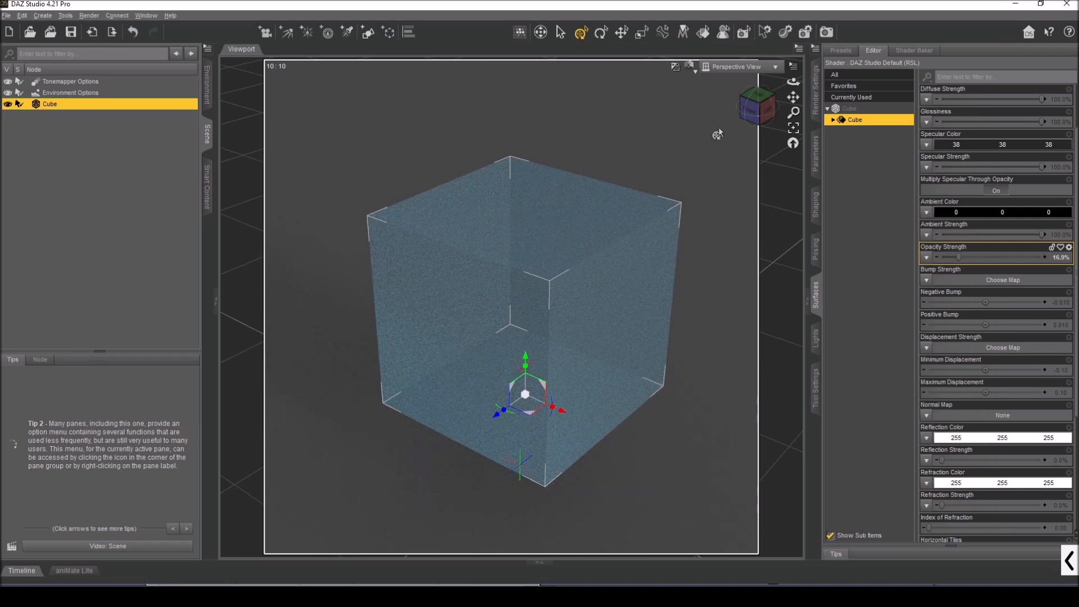
Step: Reapply the viewport's NVIDIA Iray draw style and examine the transparent cube from a slightly different angle
click(689, 66)
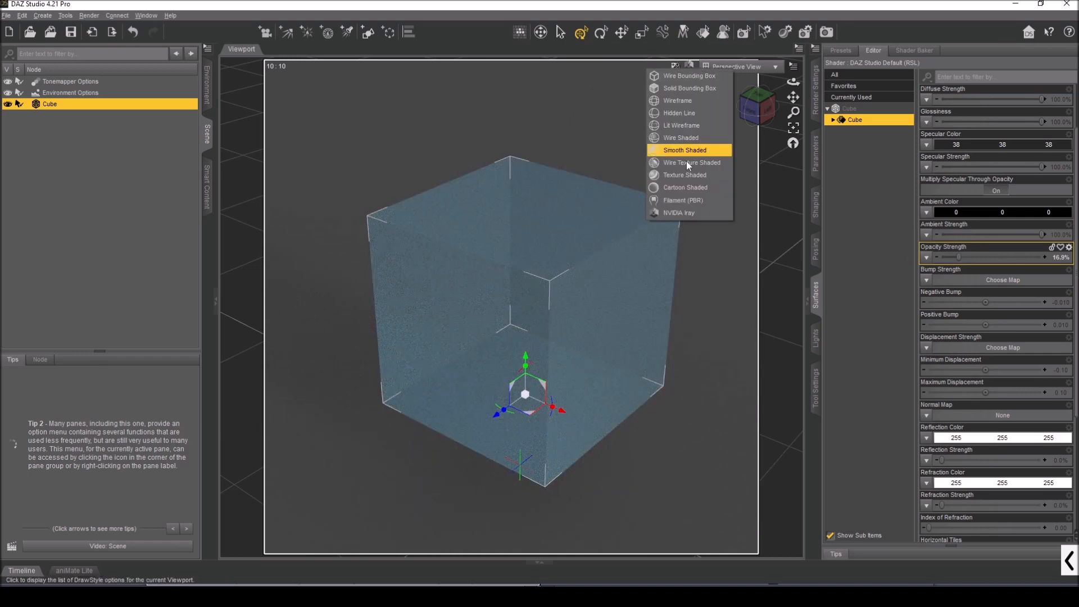
click(694, 64)
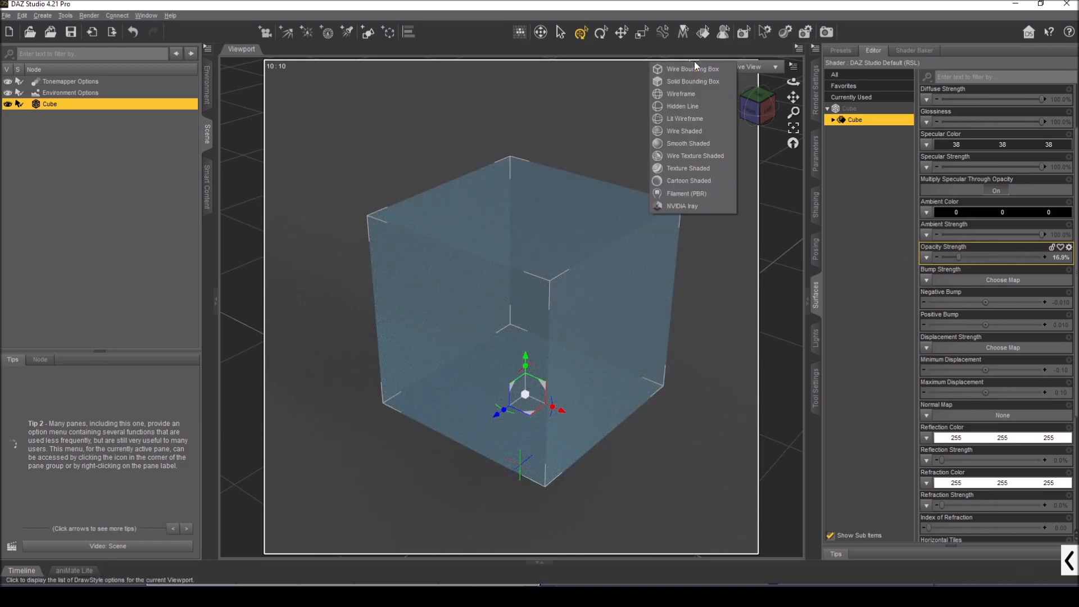
click(682, 206)
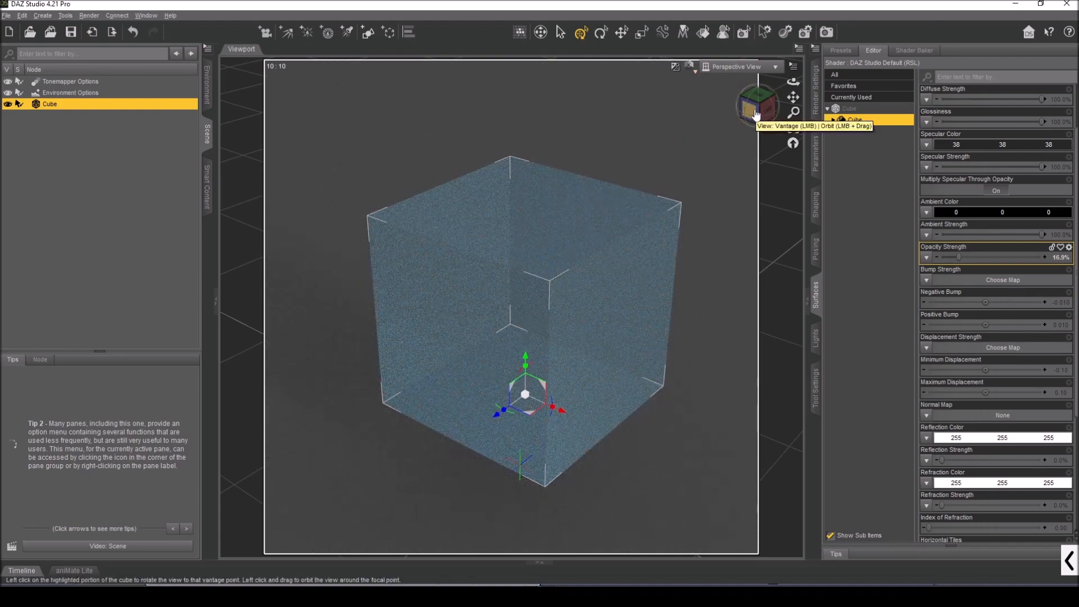
drag(755, 116, 755, 124)
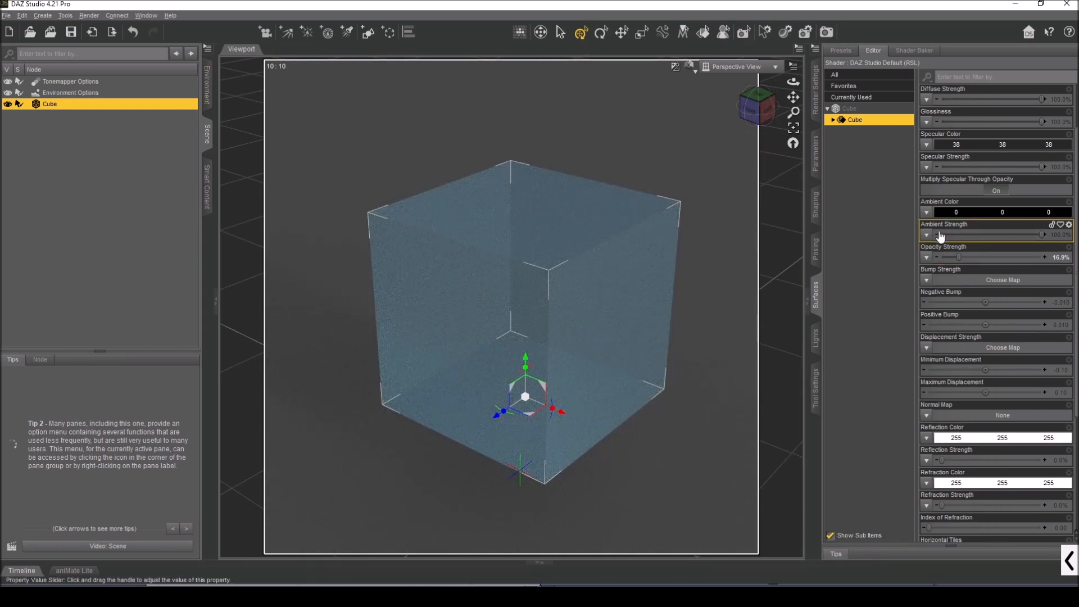
Step: Restore the Cube surface's opacity strength to 100%
mouse_move(956, 256)
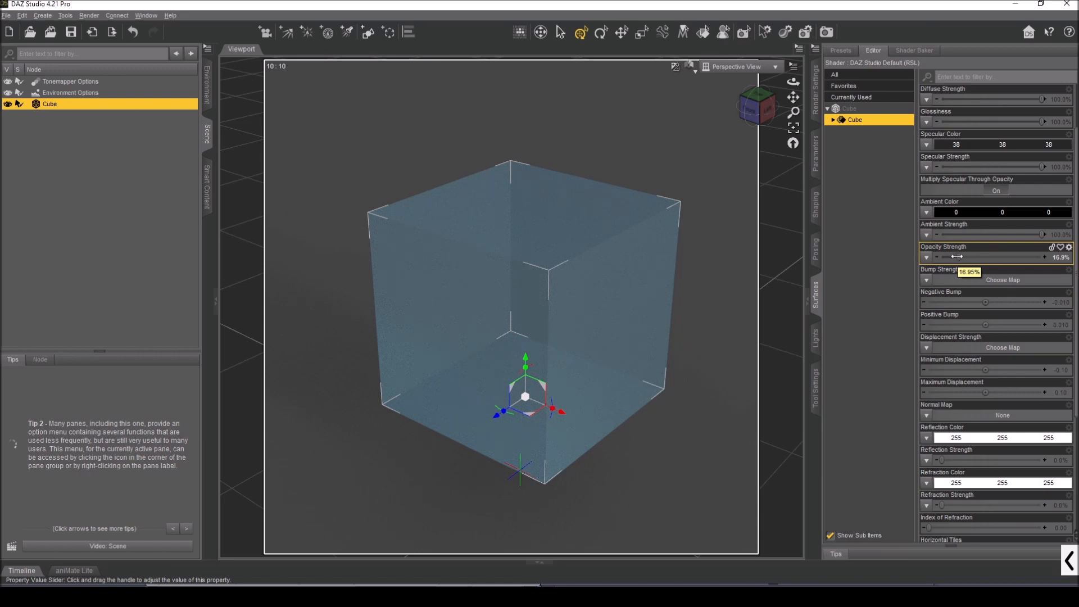
drag(958, 257, 1040, 256)
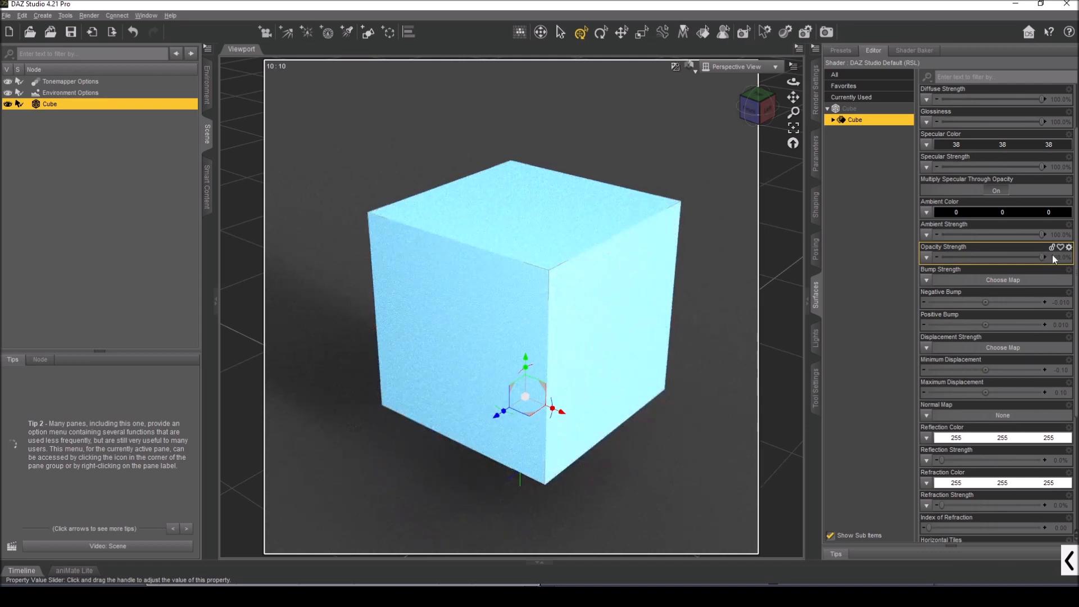
click(1046, 540)
Step: Expand the annotation toolbar and choose the red pen
click(1069, 561)
click(646, 560)
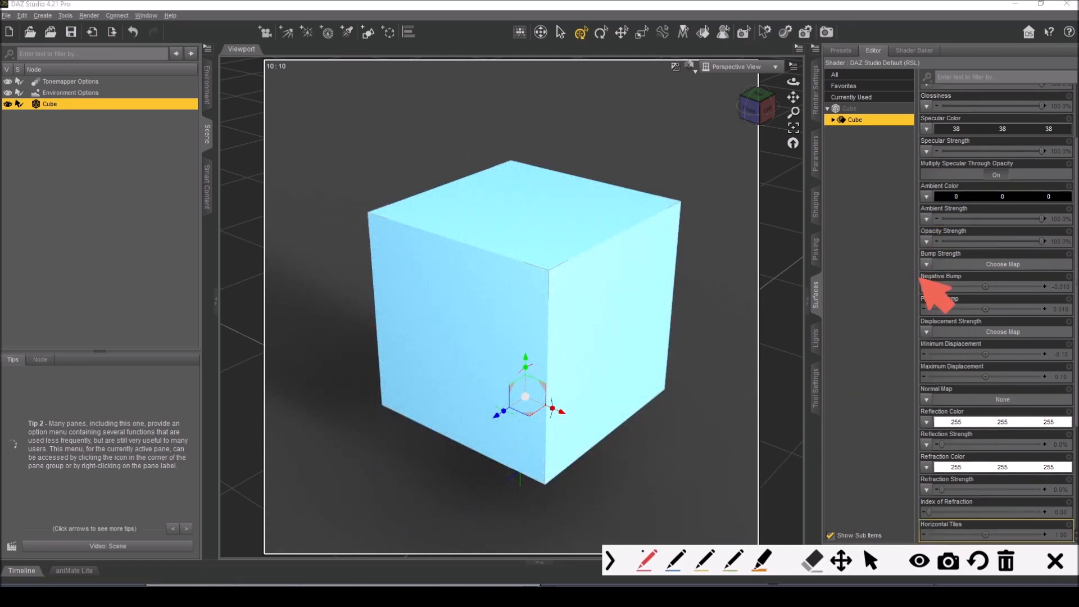
Step: Circle the Bump Strength map selector in red and collapse the annotation toolbar
mouse_move(944, 253)
mouse_down()
mouse_move(911, 261)
mouse_move(925, 275)
mouse_up()
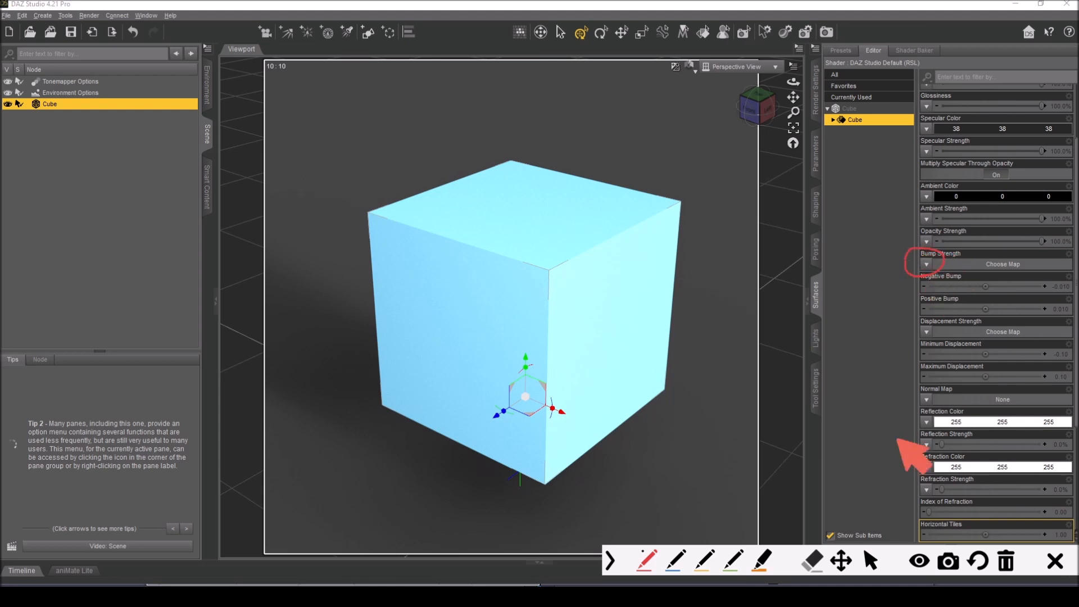
click(869, 562)
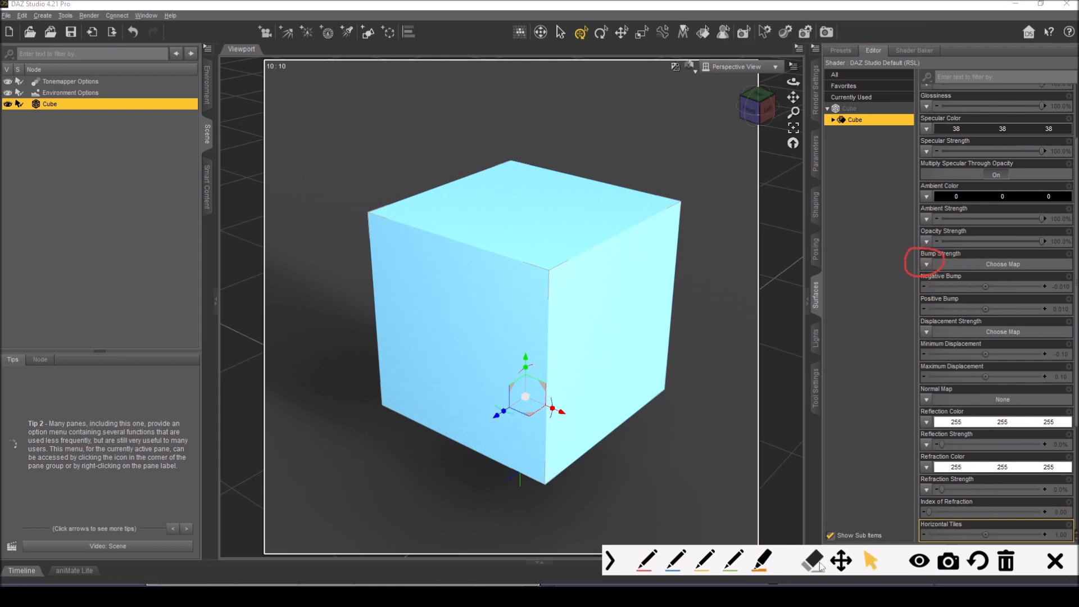
click(609, 560)
Step: Load Floor_01.jpg from the Tutorial textures folder as the Cube surface's opacity strength map
scroll(935, 155, up, 5)
scroll(936, 154, down, 3)
click(927, 258)
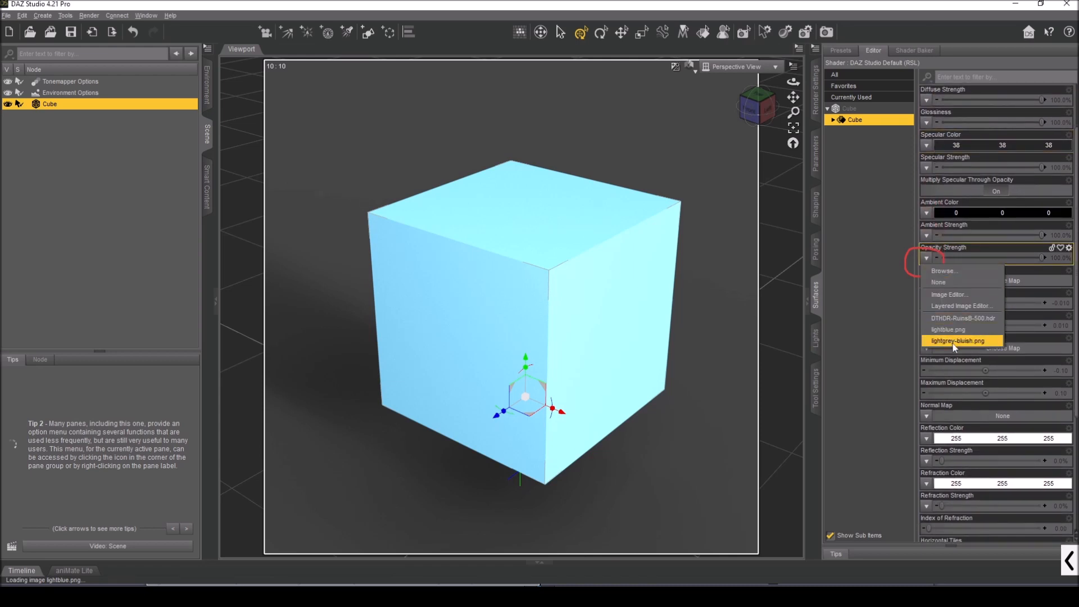
click(945, 271)
click(141, 107)
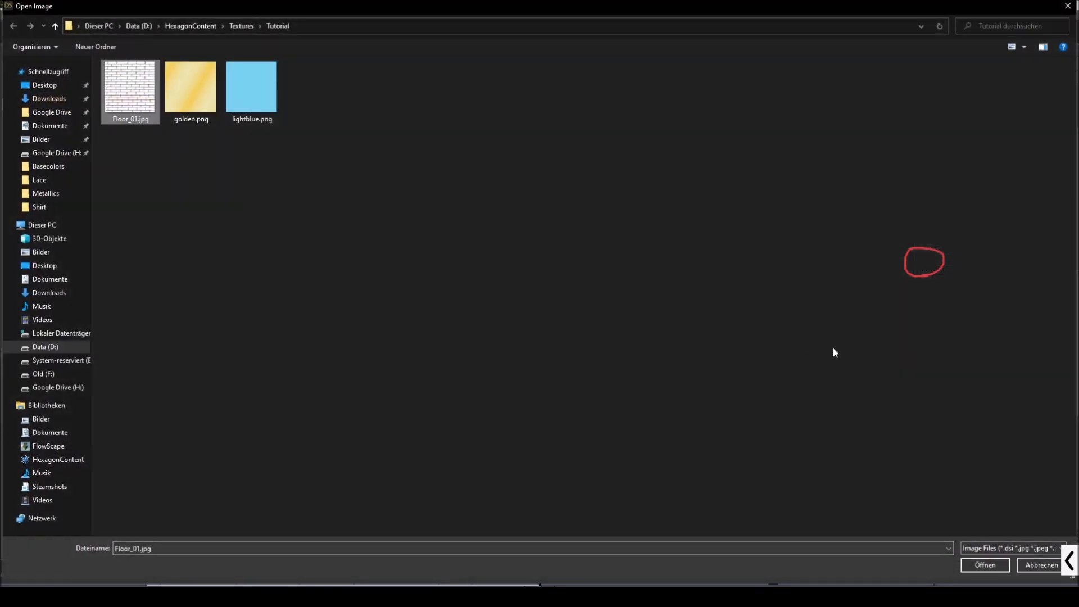
click(989, 568)
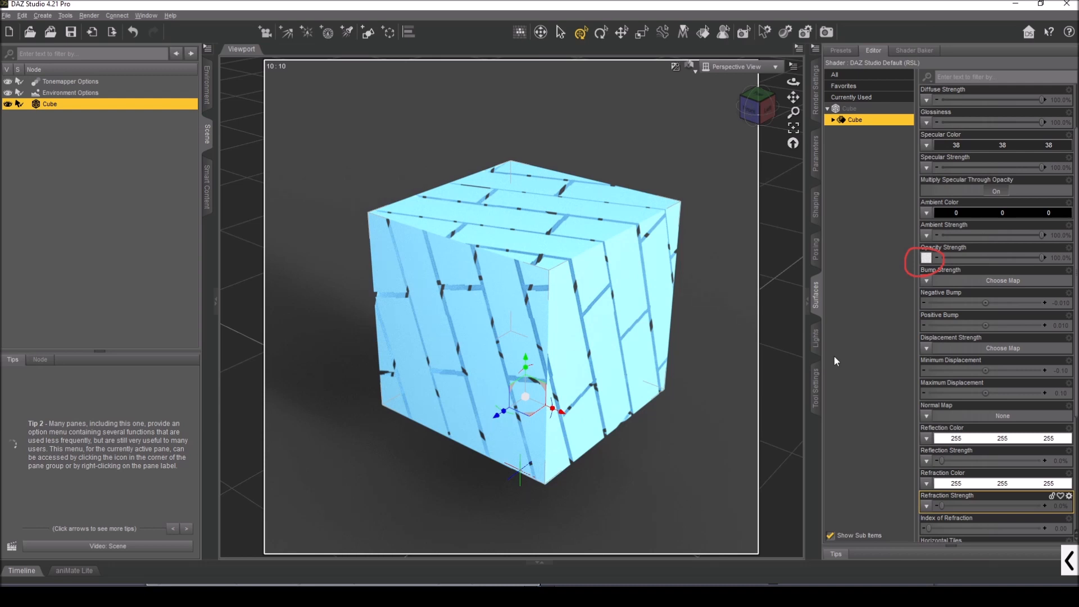
Step: Examine the Floor_01.jpg opacity map enlarged from the image browser and close the browser without choosing another file
mouse_move(926, 259)
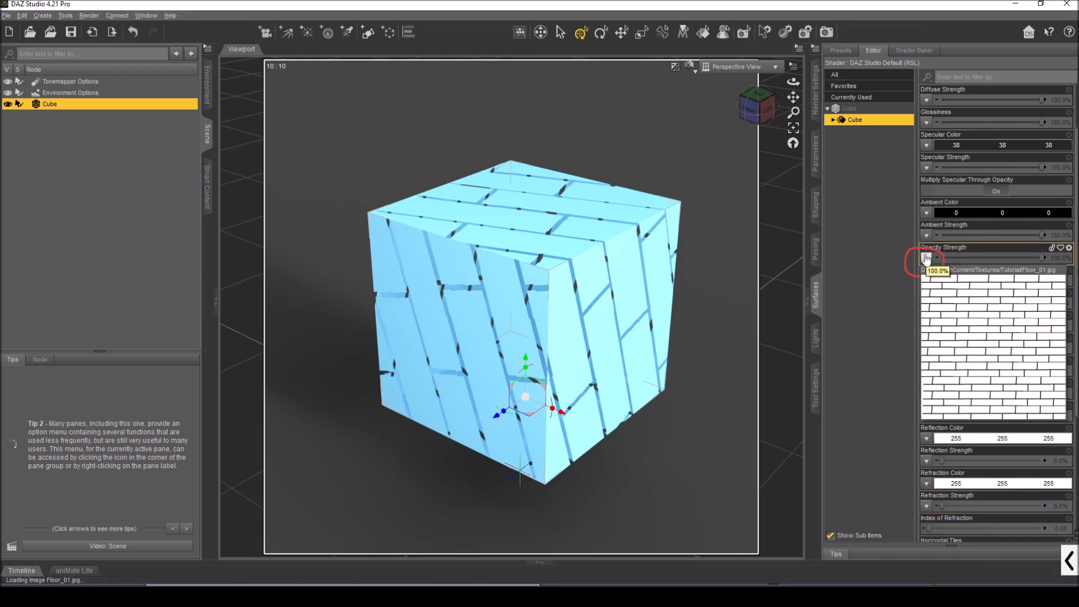
click(926, 258)
click(933, 270)
click(122, 99)
right_click(121, 99)
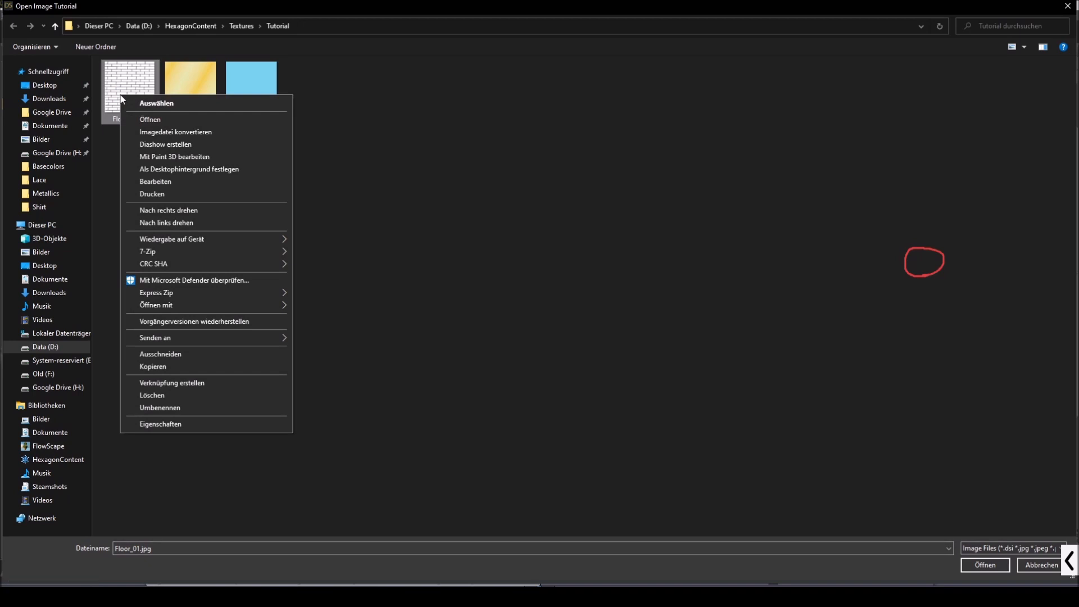
click(412, 121)
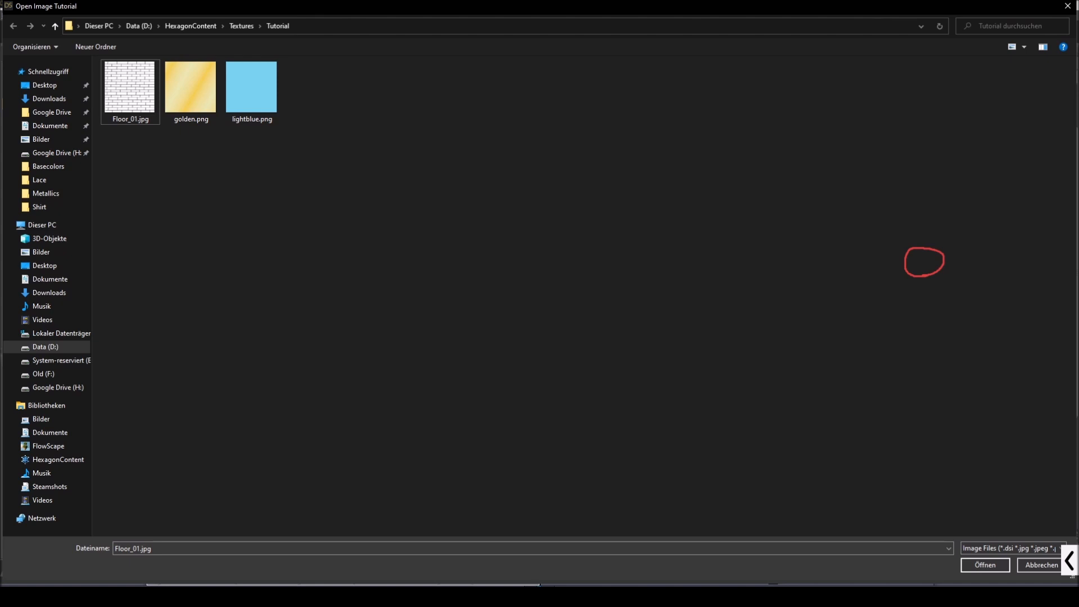
double_click(133, 91)
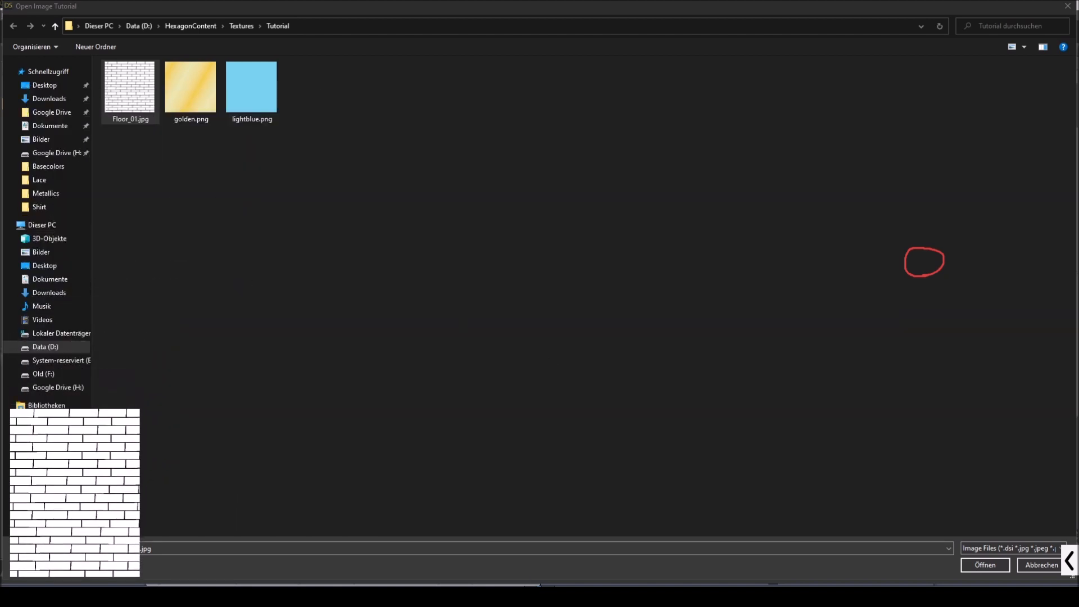
click(1073, 6)
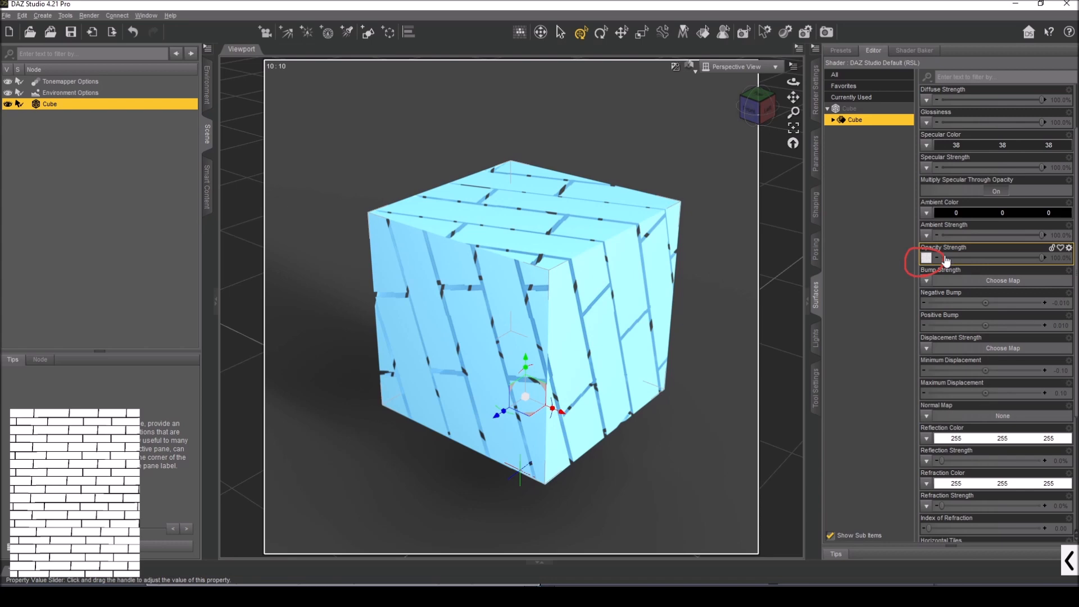
Step: Demonstrate the grey range between white (255) and black (0) in the Specular Color picker and discard the change
mouse_move(926, 260)
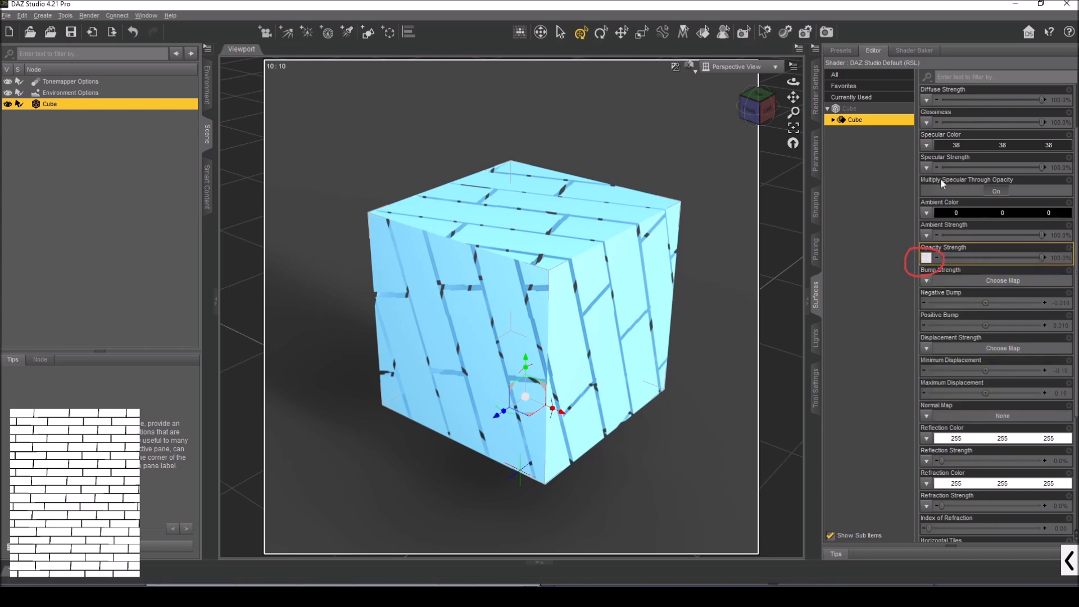
click(946, 145)
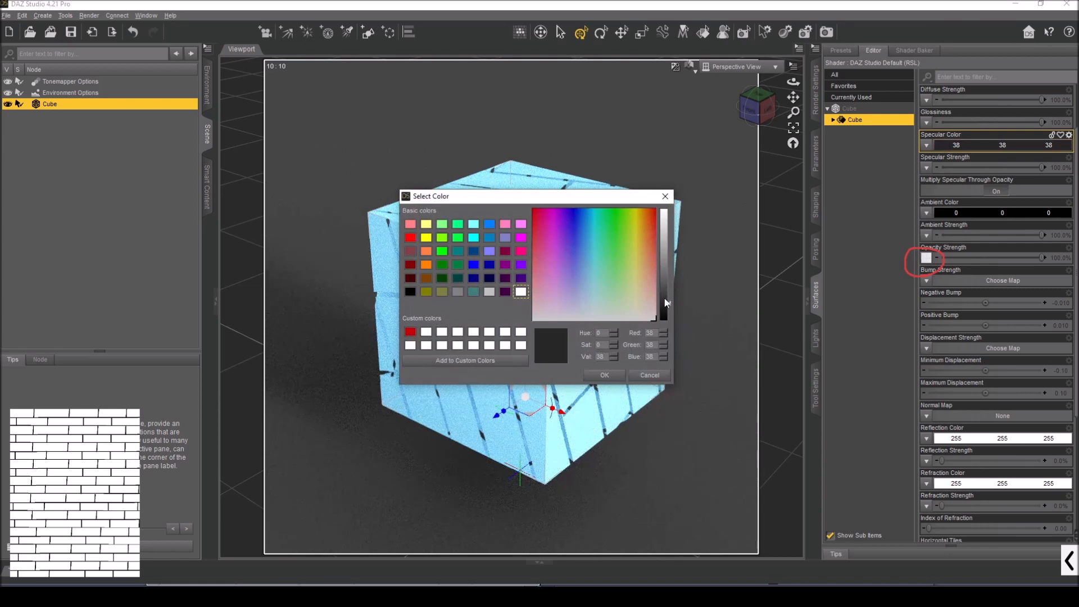
drag(670, 302, 680, 190)
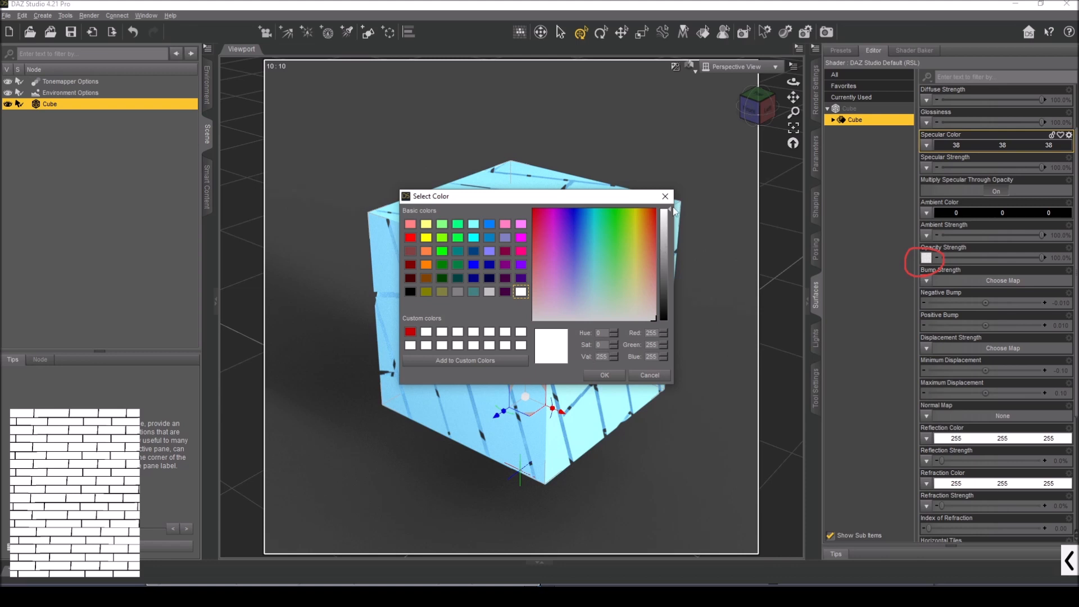
drag(670, 208, 675, 348)
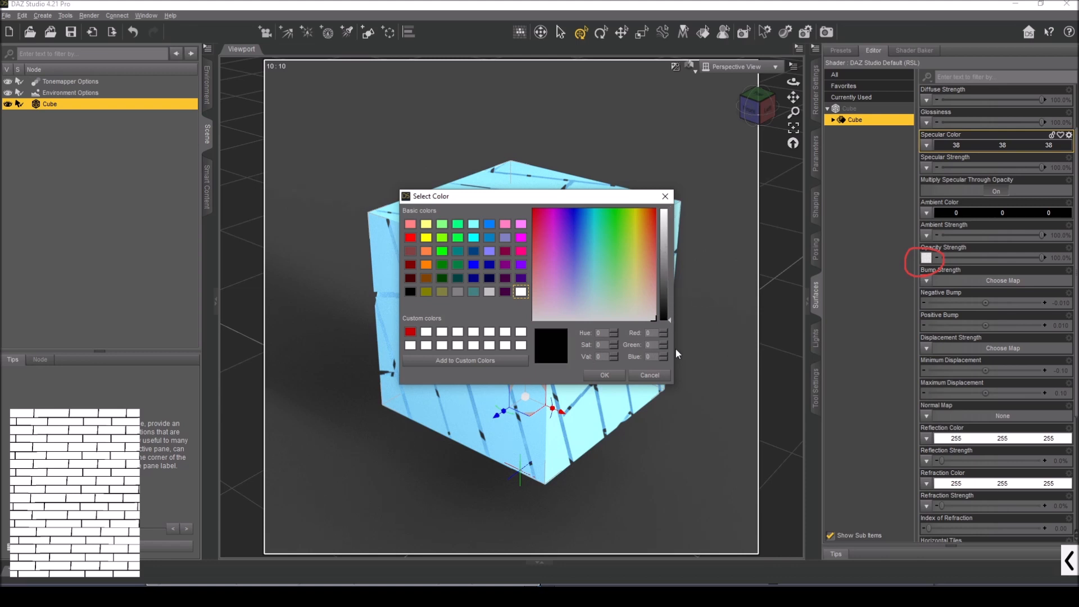
drag(676, 346, 675, 214)
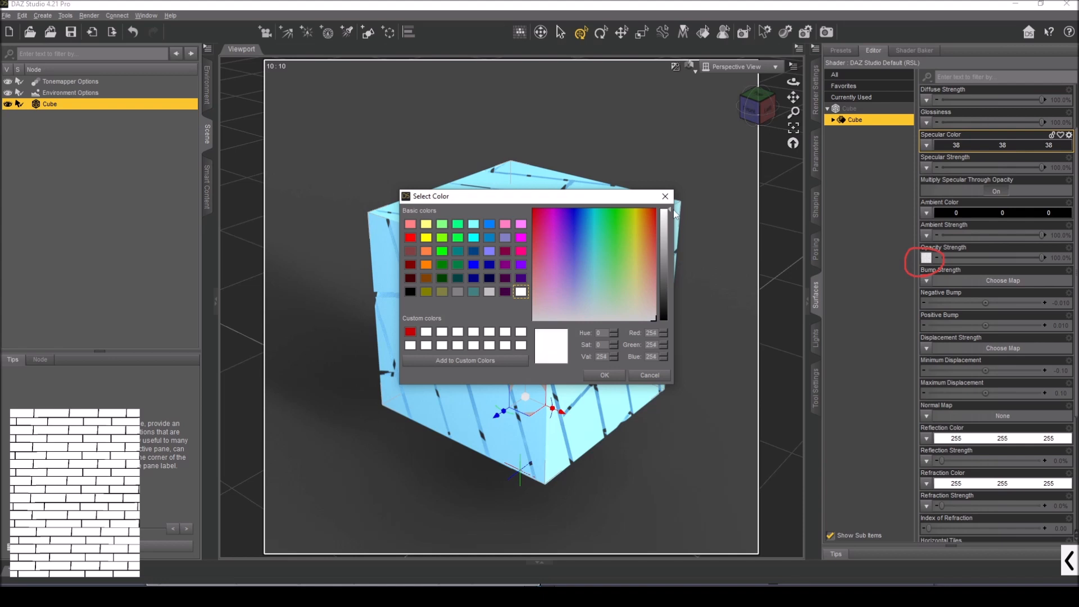
mouse_move(675, 214)
mouse_down()
mouse_move(671, 335)
mouse_move(670, 210)
mouse_up()
click(667, 198)
Step: Remove the Cube surface's opacity map and sweep its opacity strength down to 0% and back to 100%
click(926, 259)
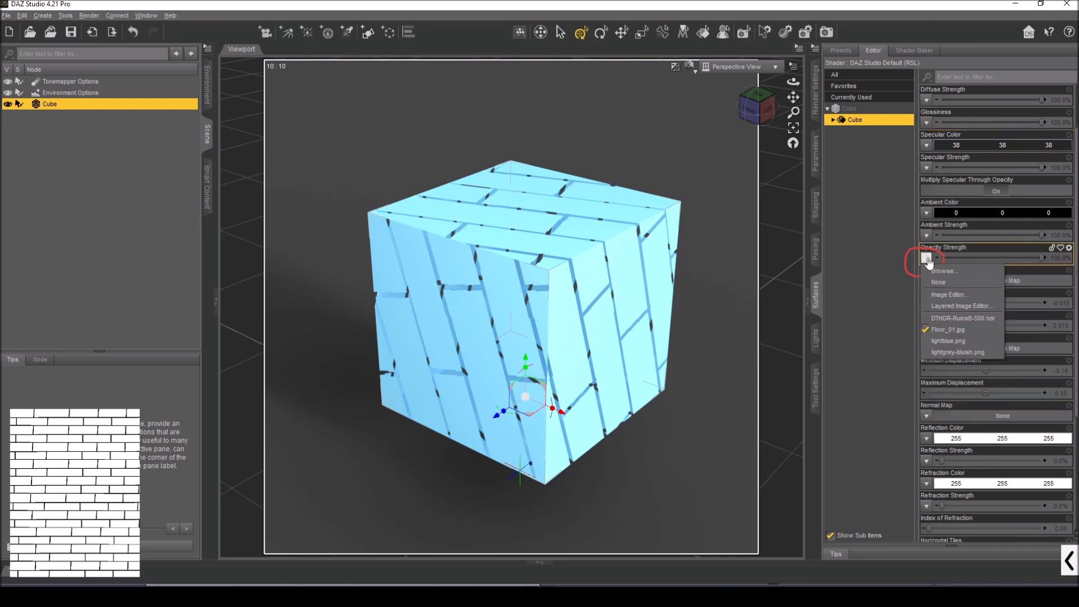
click(933, 282)
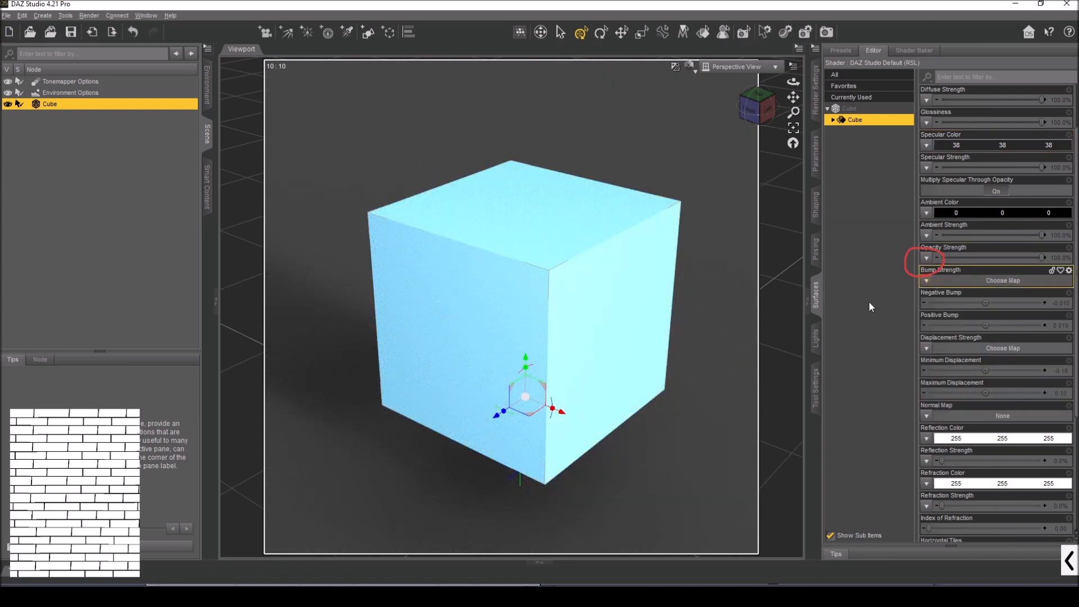
drag(1030, 264, 899, 271)
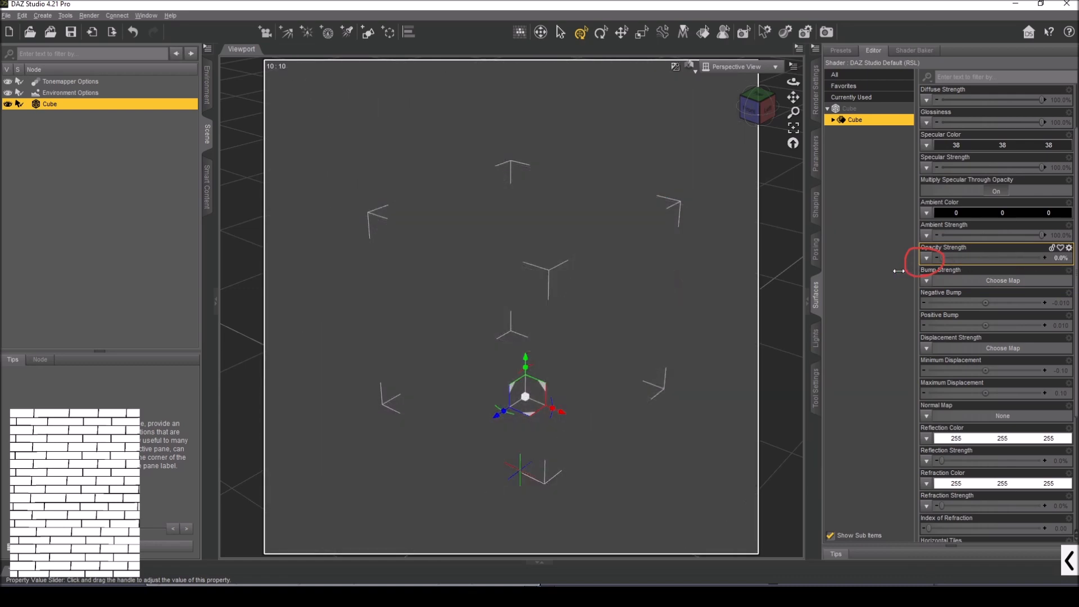
drag(899, 271, 1049, 259)
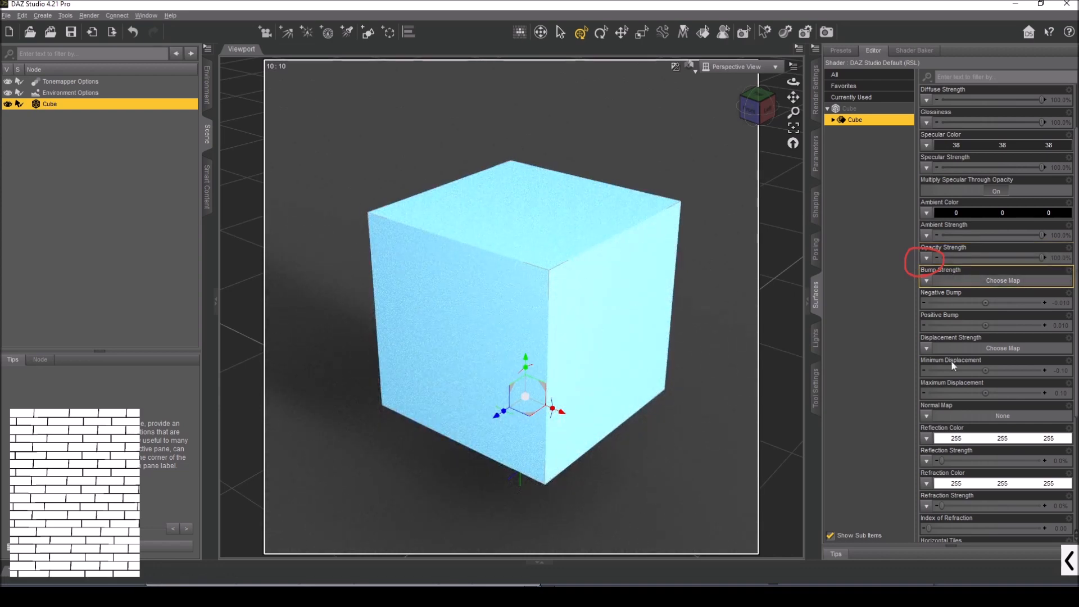
Step: Erase the red circle over the surface settings and return to the annotation toolbar's normal pointer
scroll(951, 309, down, 1)
click(1068, 560)
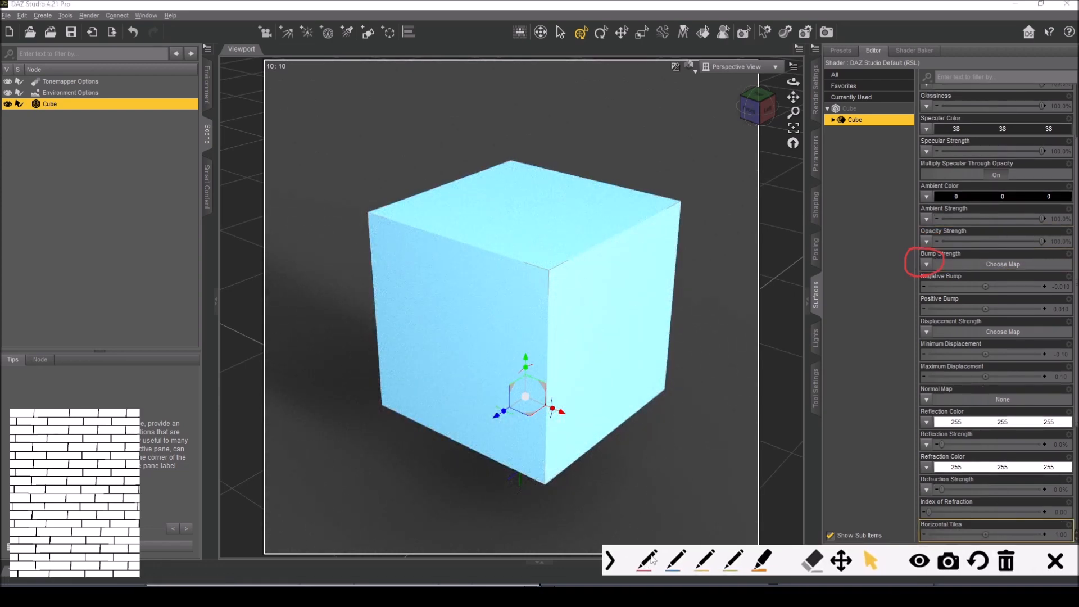
click(816, 561)
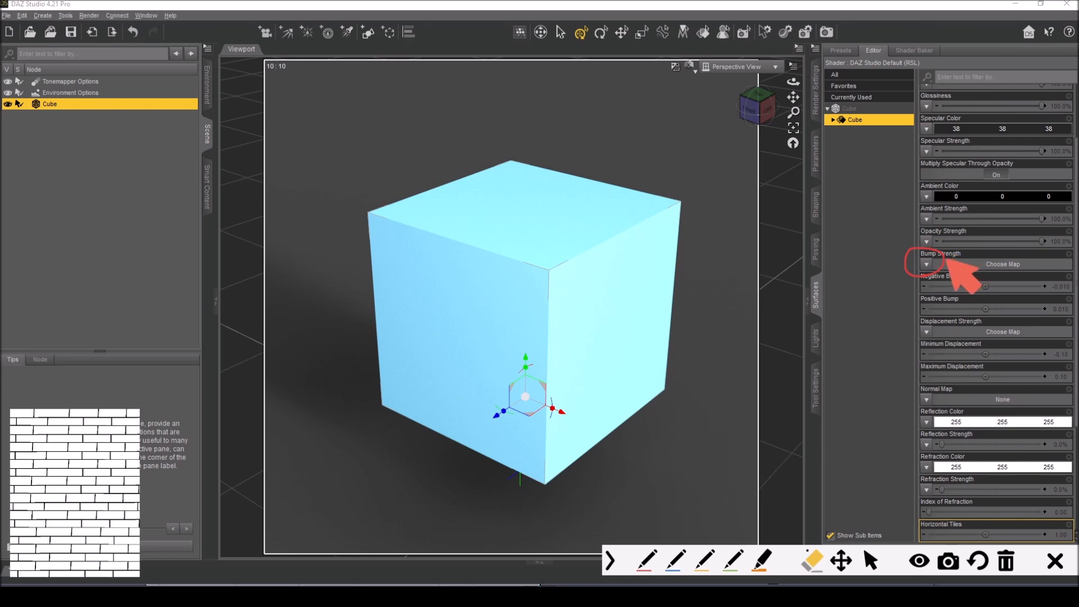
click(932, 256)
click(870, 560)
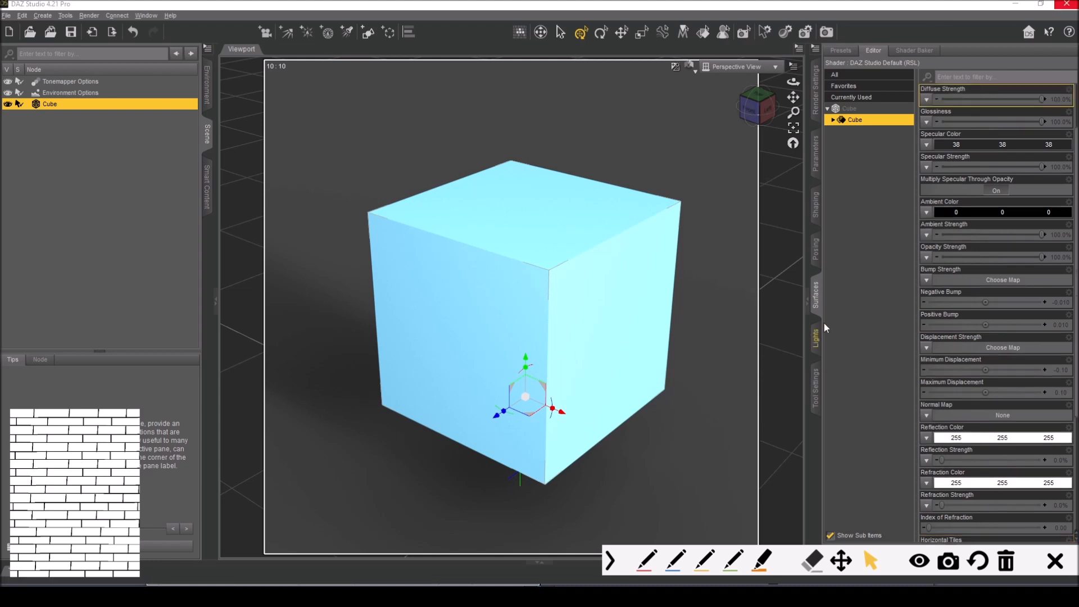
Step: Load Planetary Floats.png as the Cube surface's opacity strength map, collapsing the annotation toolbar that covers the file dialog
click(926, 261)
click(926, 270)
click(309, 94)
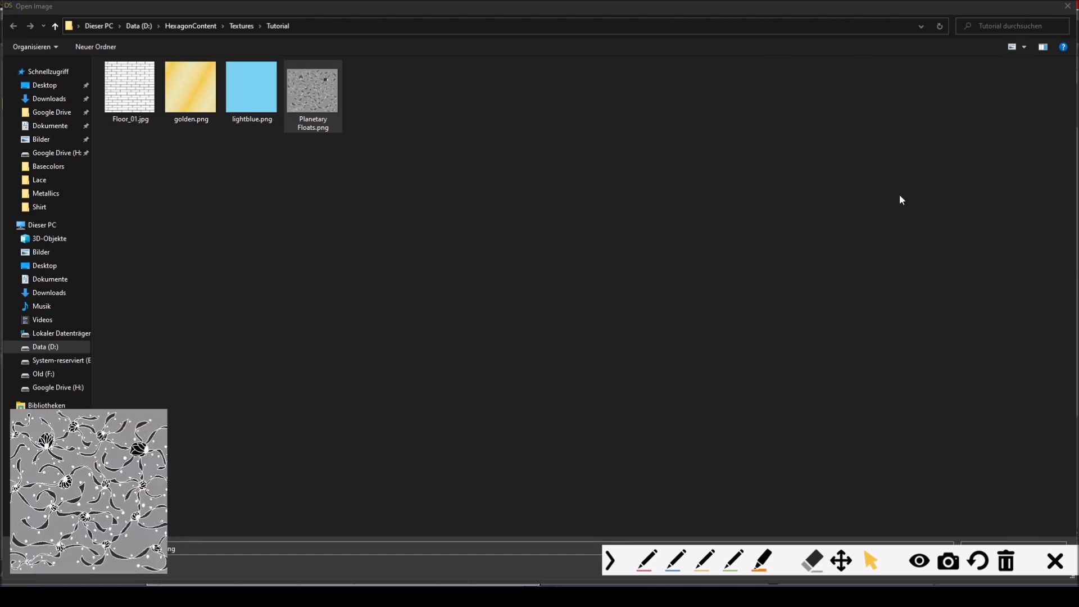
click(608, 561)
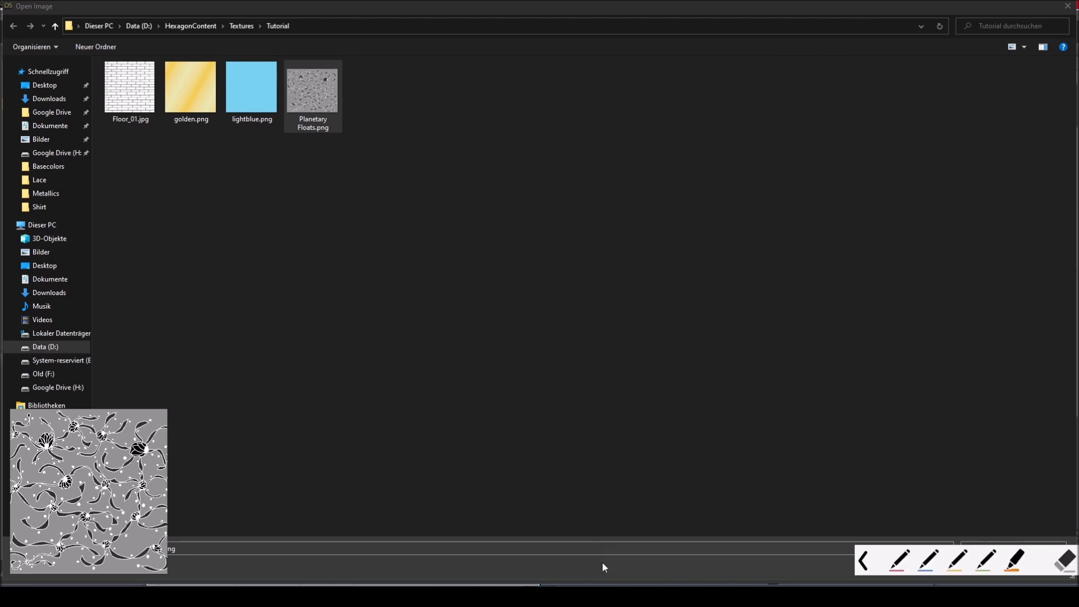
click(981, 564)
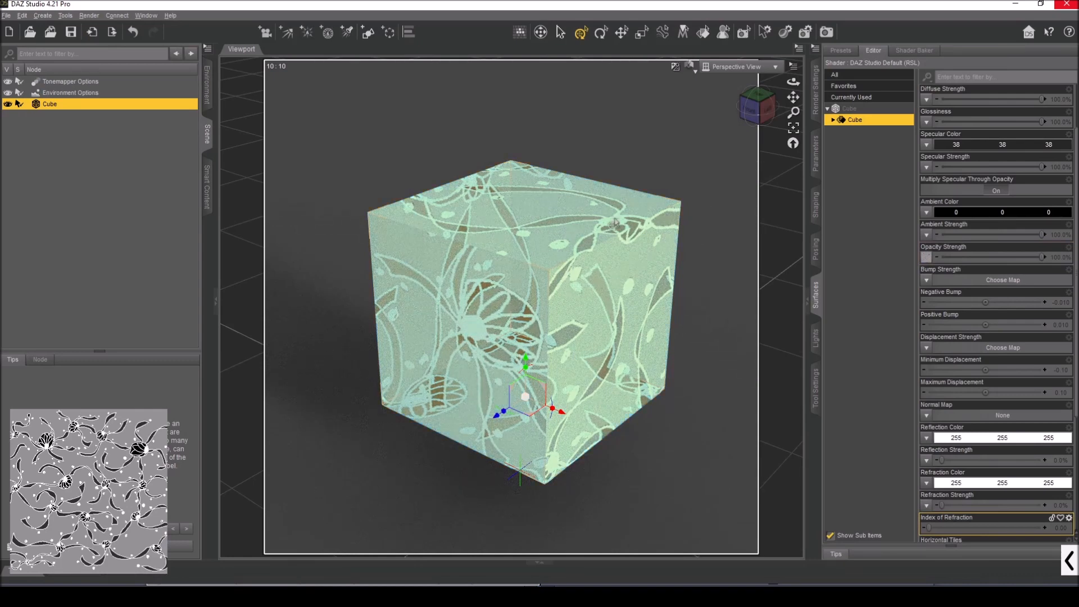
Step: Set the Cube surface's opacity strength map to None
mouse_move(927, 262)
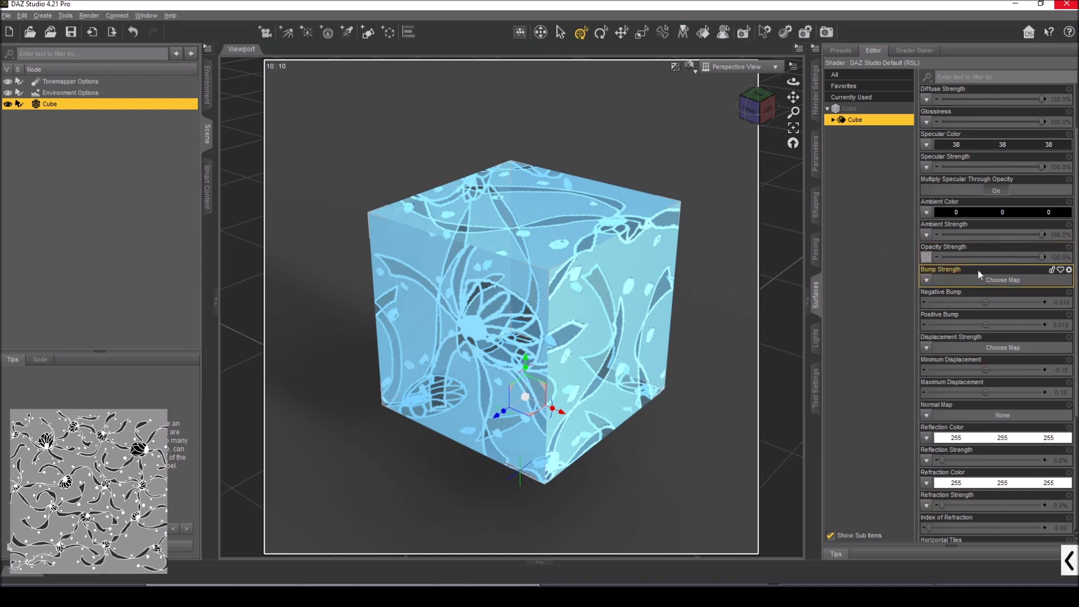
scroll(976, 268, up, 3)
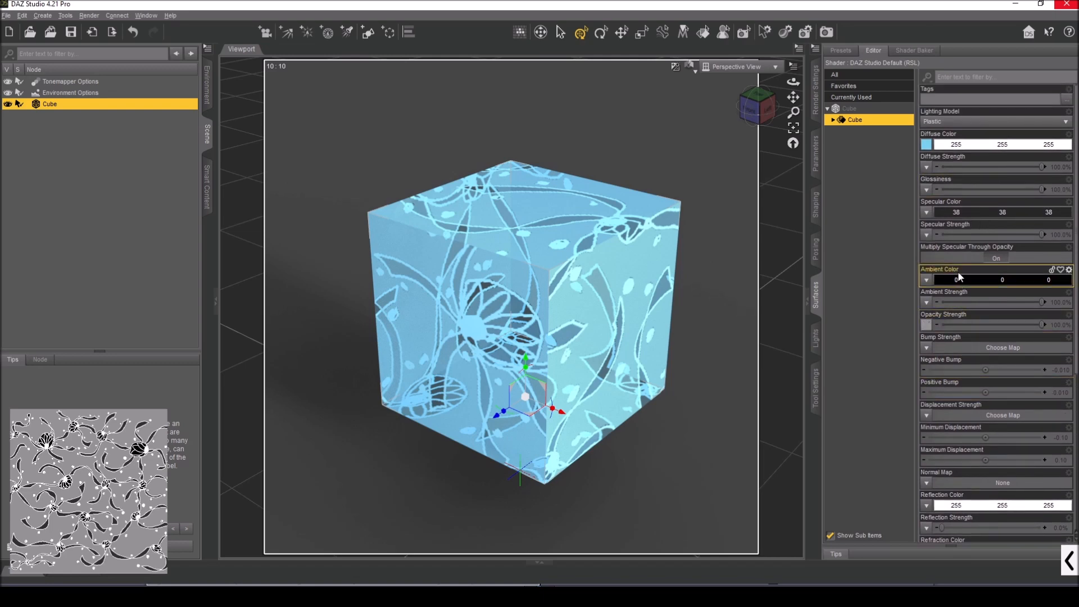
click(926, 325)
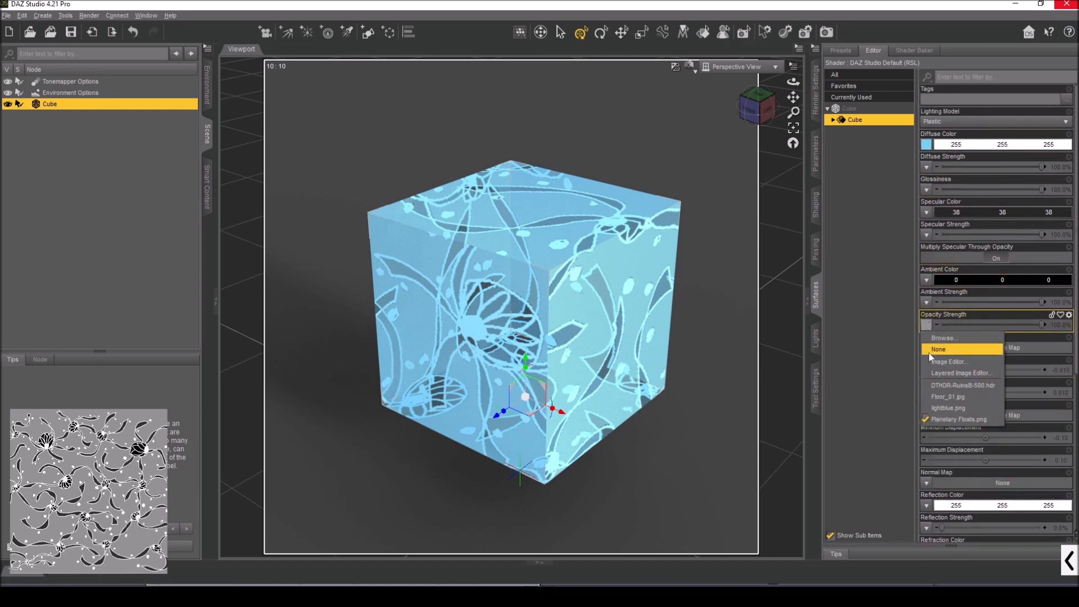
click(933, 350)
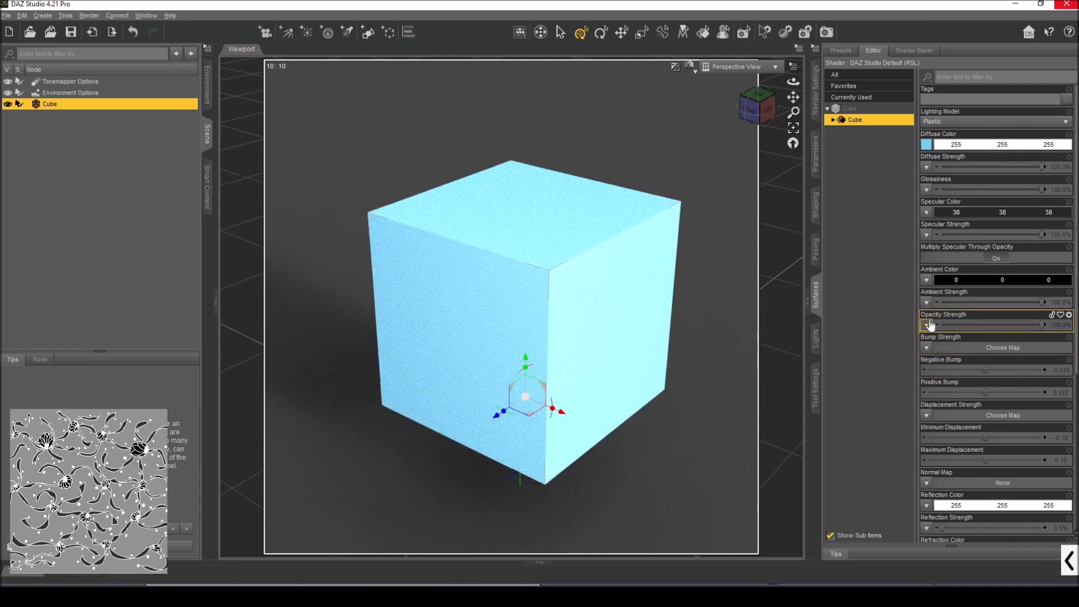
Step: Choose the annotation toolbar's red pen and circle the Bump Strength setting
scroll(988, 438, down, 1)
click(1069, 560)
click(645, 561)
mouse_move(918, 344)
mouse_down()
mouse_move(951, 339)
mouse_move(889, 311)
mouse_up()
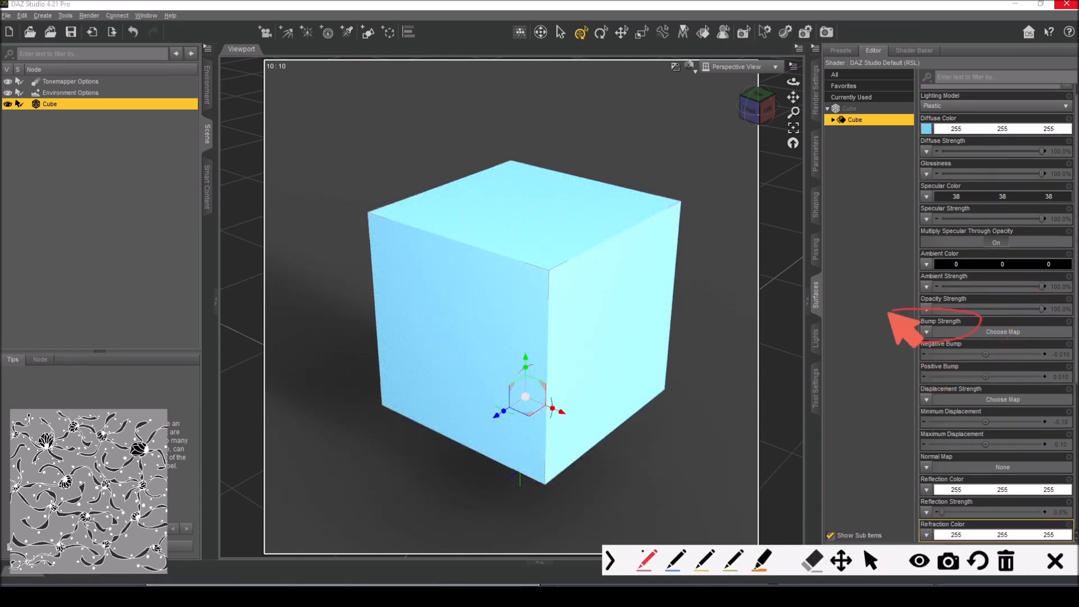
Step: Erase the red mark around Bump Strength, restore the normal pointer and collapse the annotation toolbar
click(812, 560)
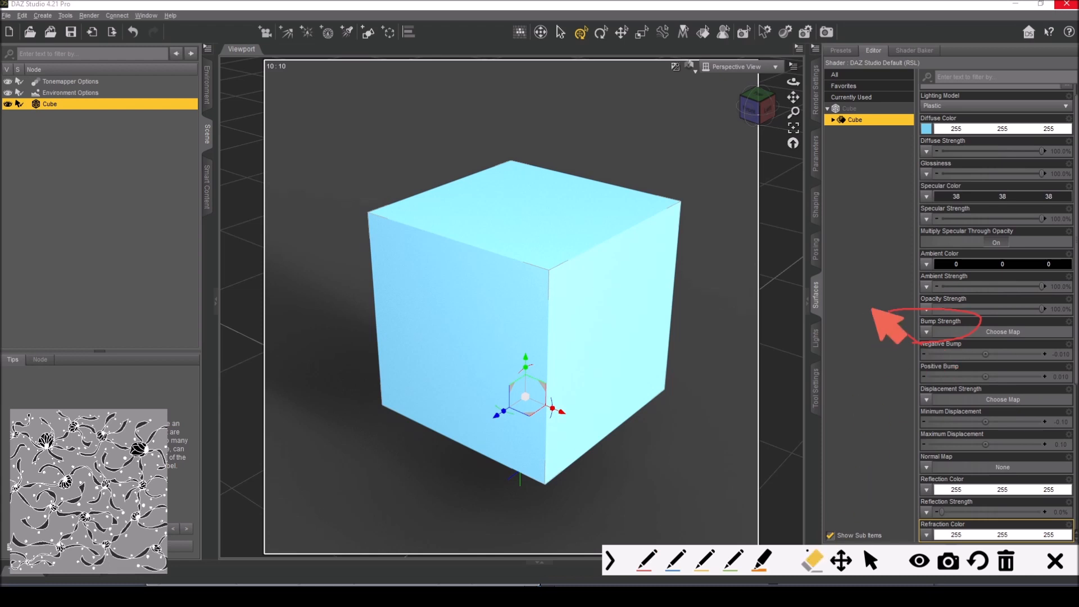
click(922, 338)
click(870, 560)
click(611, 560)
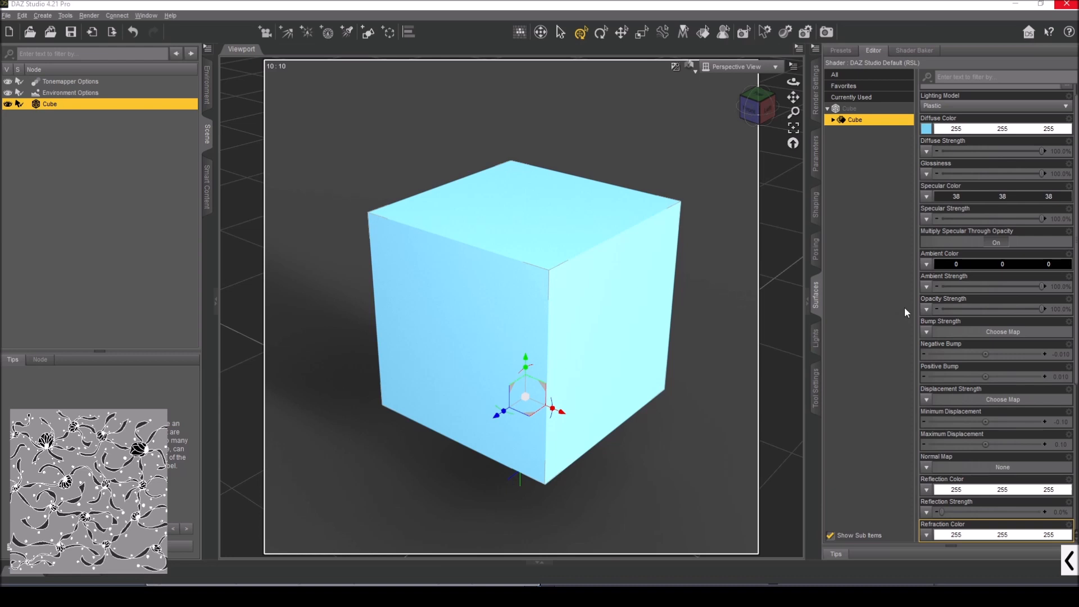
Step: Assign Planetary Floats.png as the Cube surface's Bump Strength map and set the strength to 100%
click(926, 332)
click(861, 323)
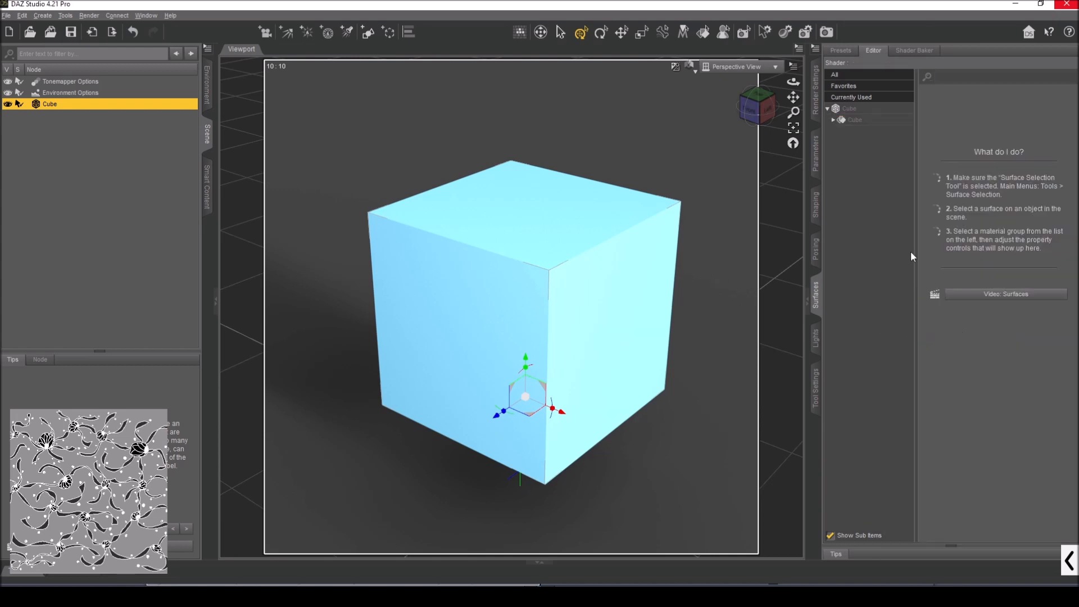
click(851, 119)
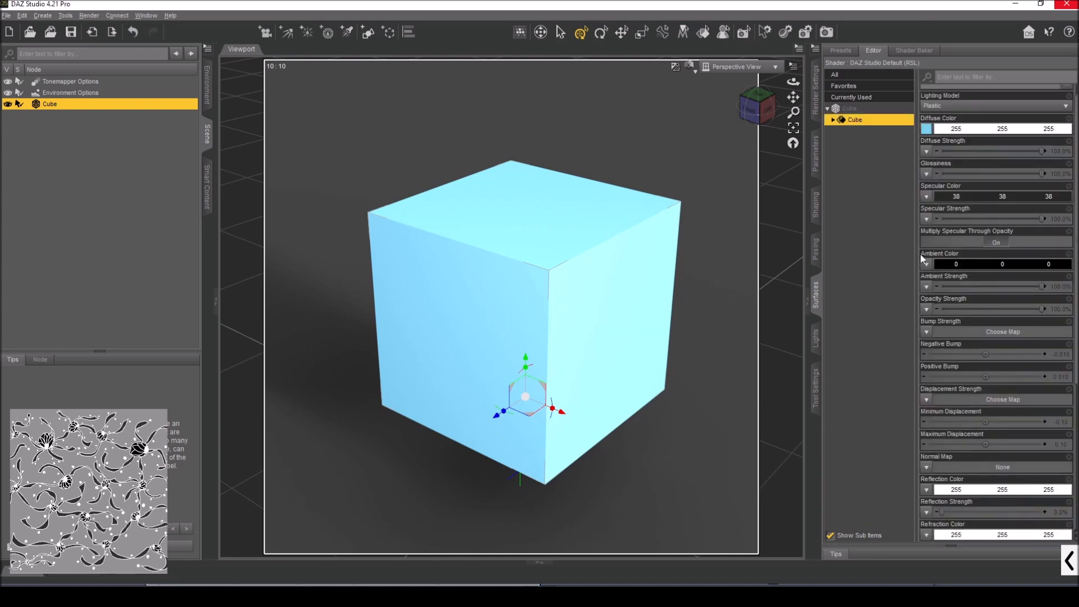
click(926, 333)
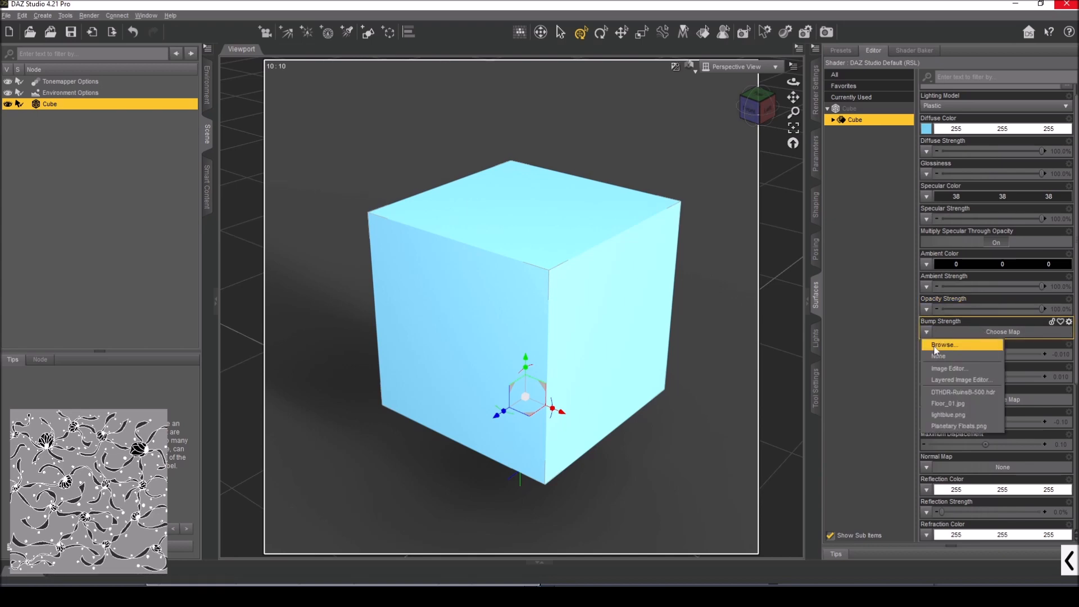
click(947, 426)
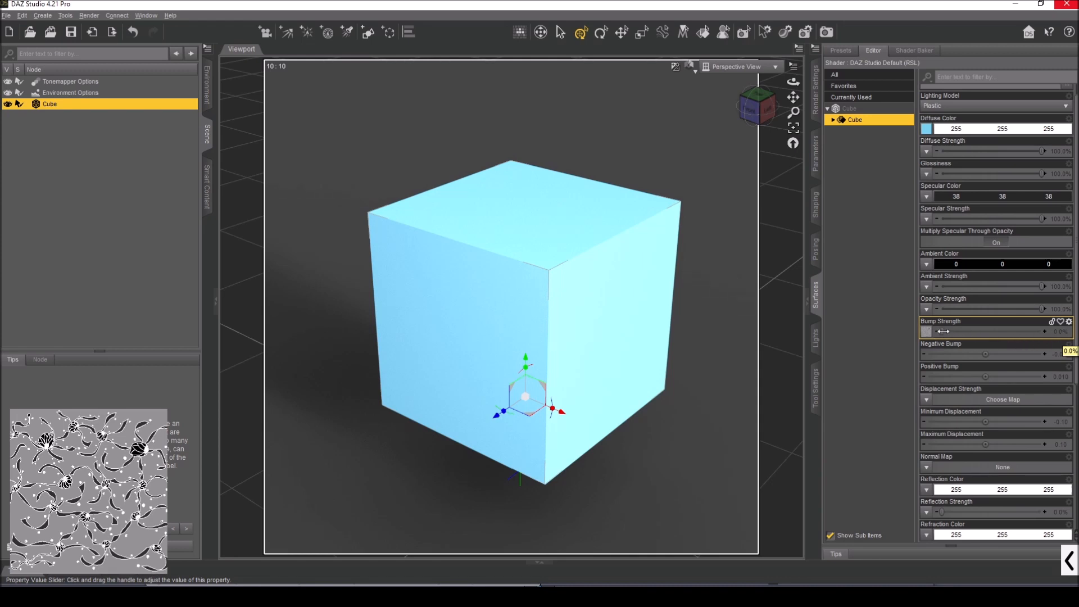
double_click(1061, 332)
text(100)
key(Return)
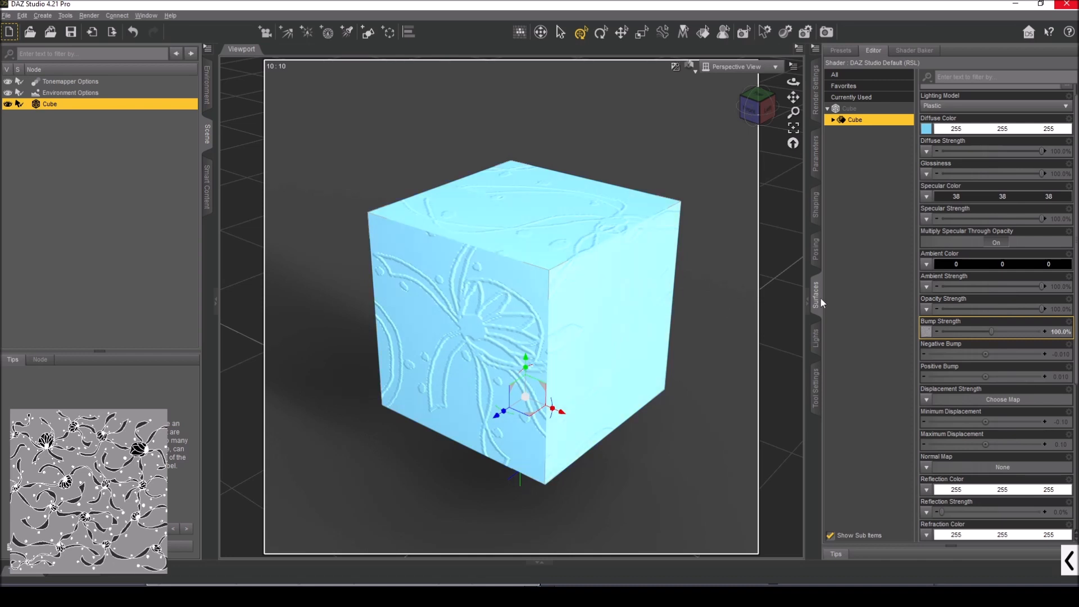
Step: Inspect the bump pattern on the cube's other faces and raise Bump Strength to 200%
mouse_move(927, 333)
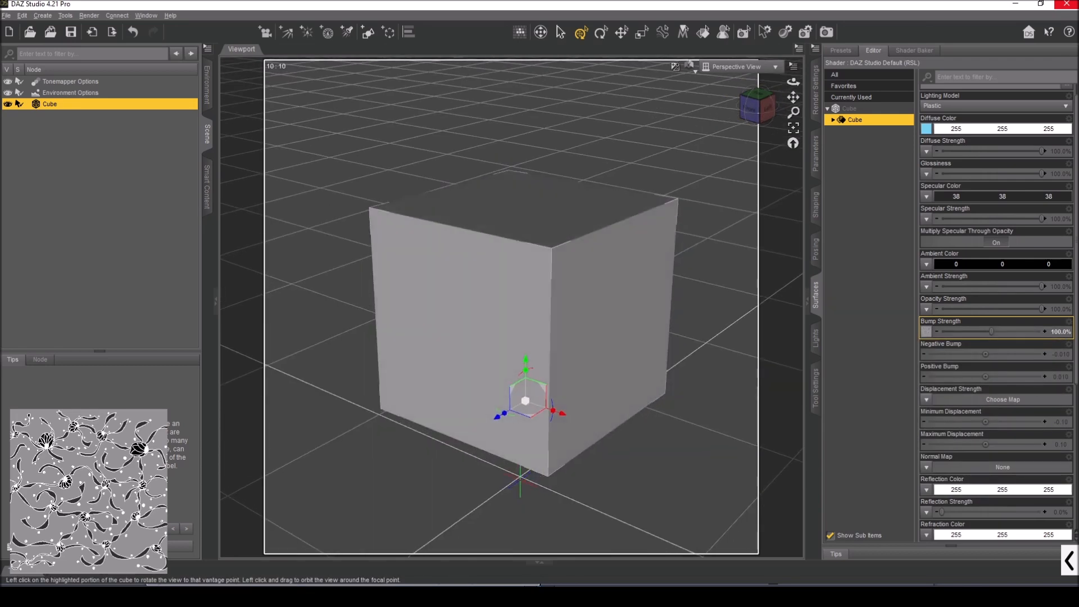
drag(757, 106, 757, 81)
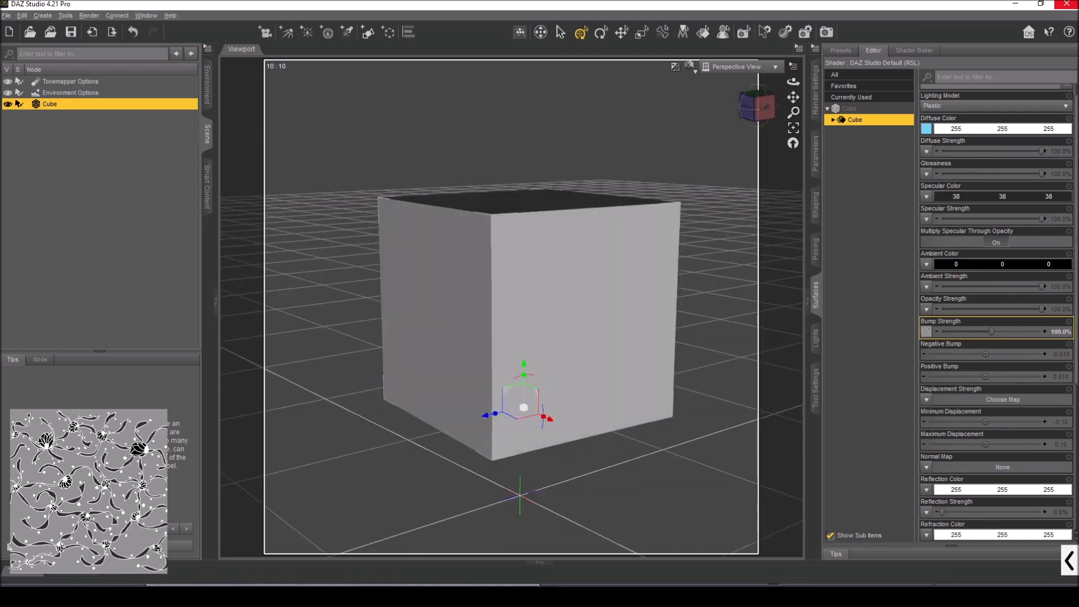
drag(759, 110, 760, 95)
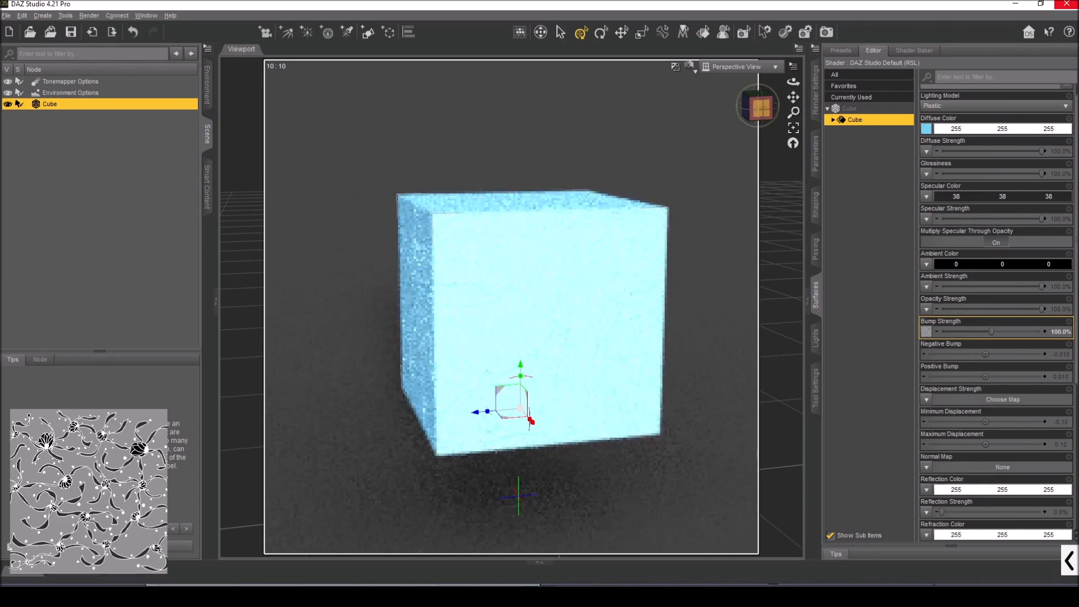
drag(759, 115, 797, 126)
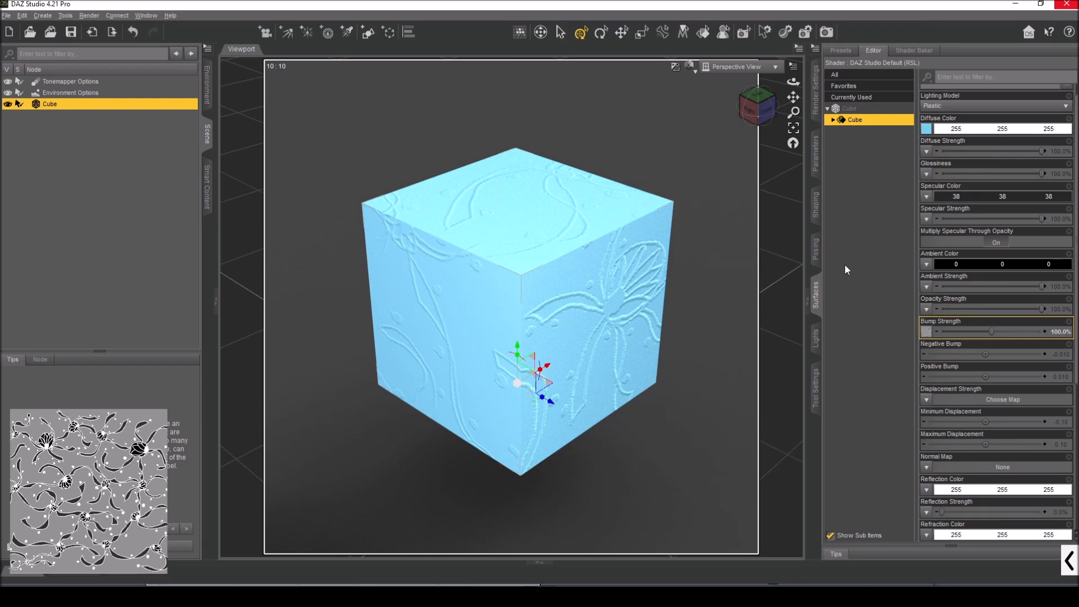
drag(992, 333, 1044, 332)
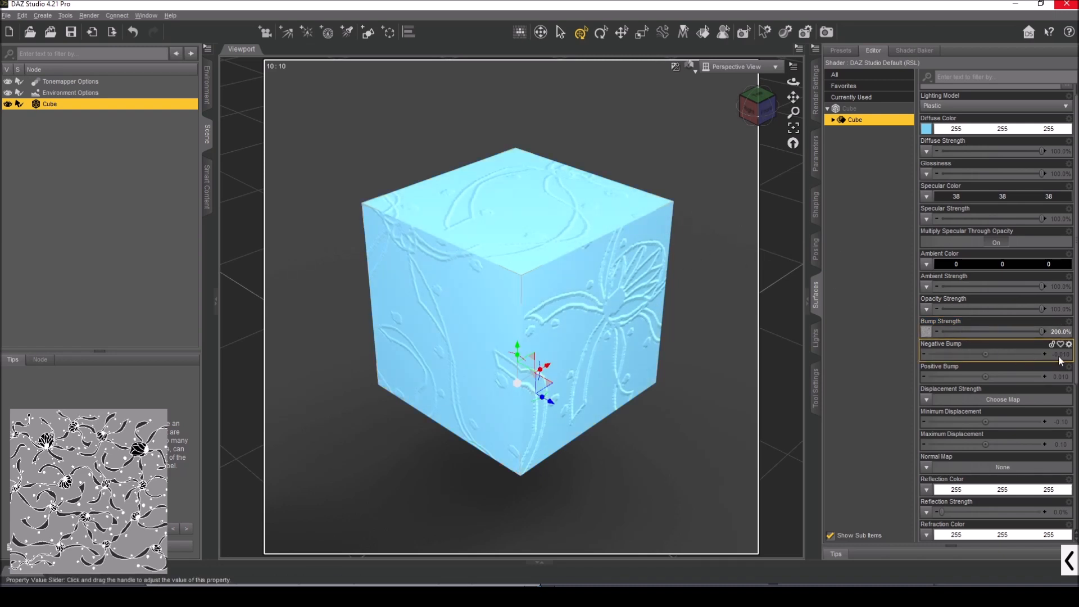
Step: Set the Cube surface's Negative Bump to -10.91 and Positive Bump to 11.92
drag(985, 354, 1003, 377)
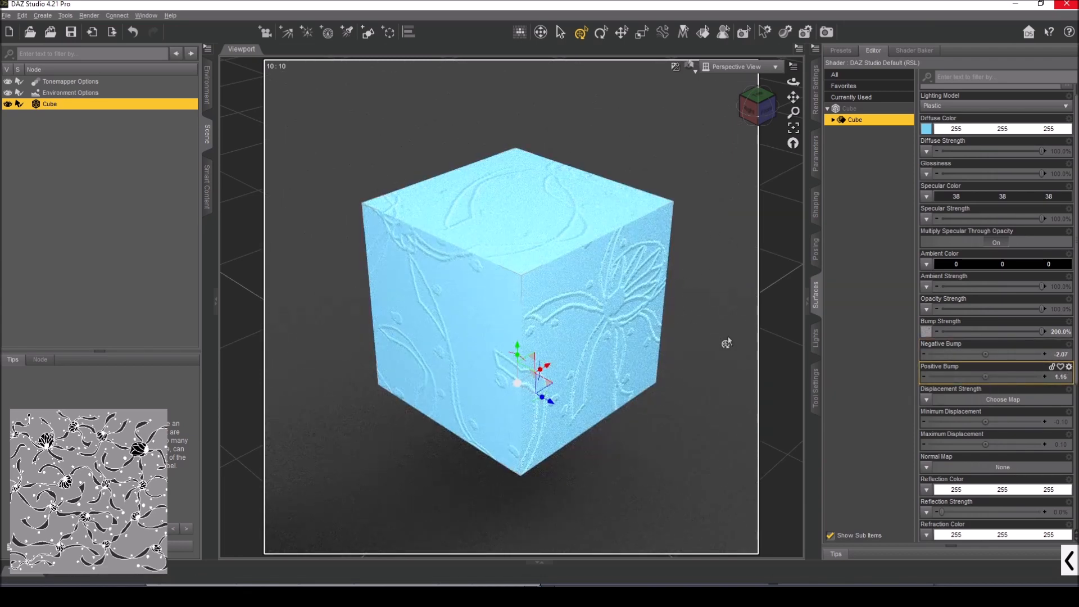
drag(985, 354, 947, 354)
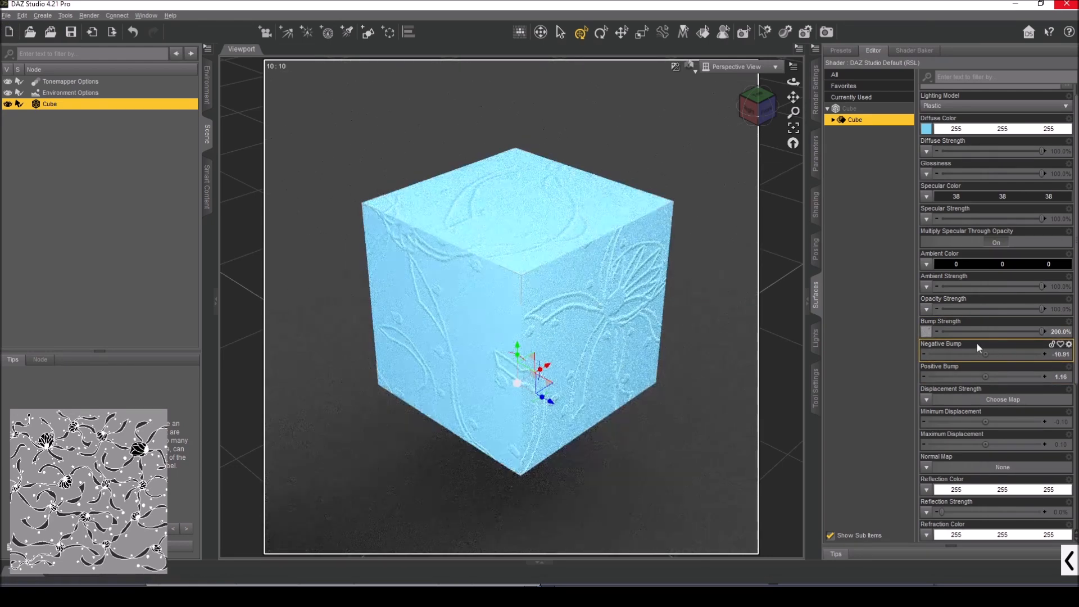
drag(985, 376, 1037, 377)
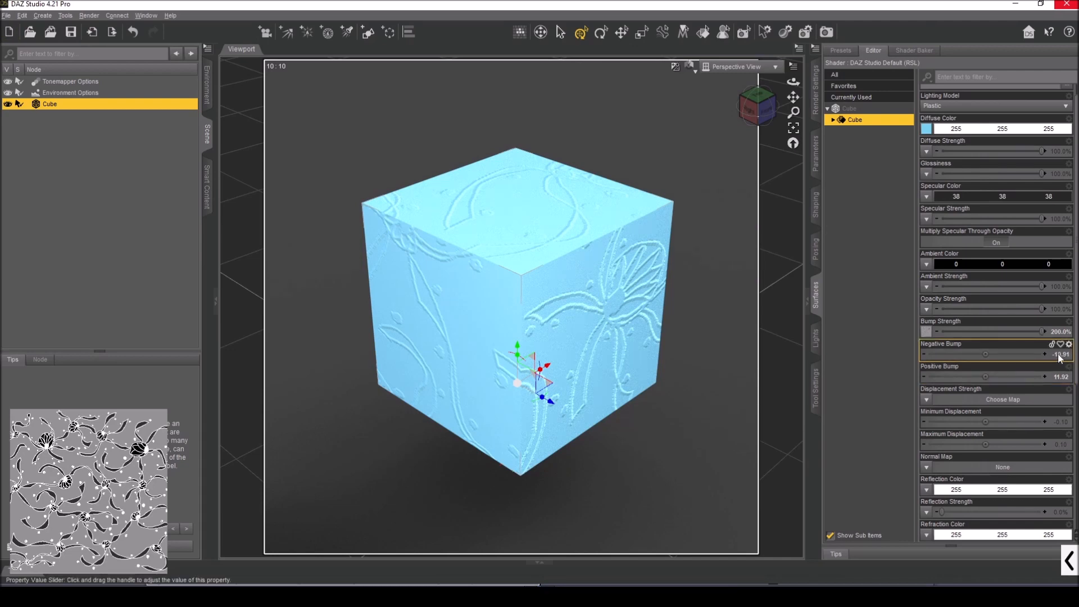
Step: Load Planetary Floats.png as the Cube surface's Displacement Strength map and set its Bump Strength map to None
scroll(1043, 354, down, 3)
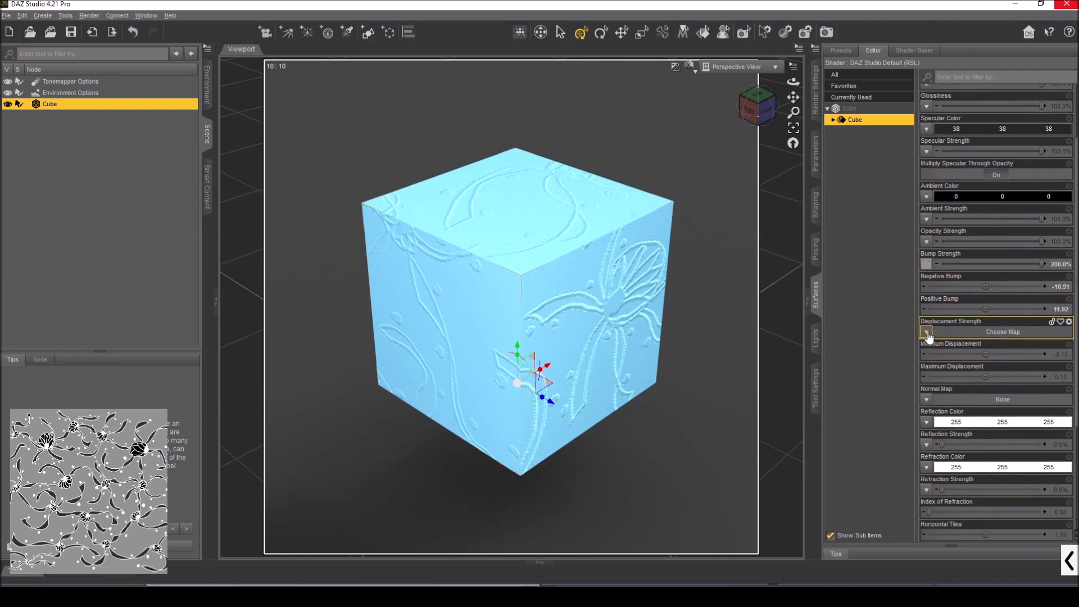
click(926, 333)
click(927, 342)
click(303, 97)
click(980, 565)
click(926, 263)
click(930, 284)
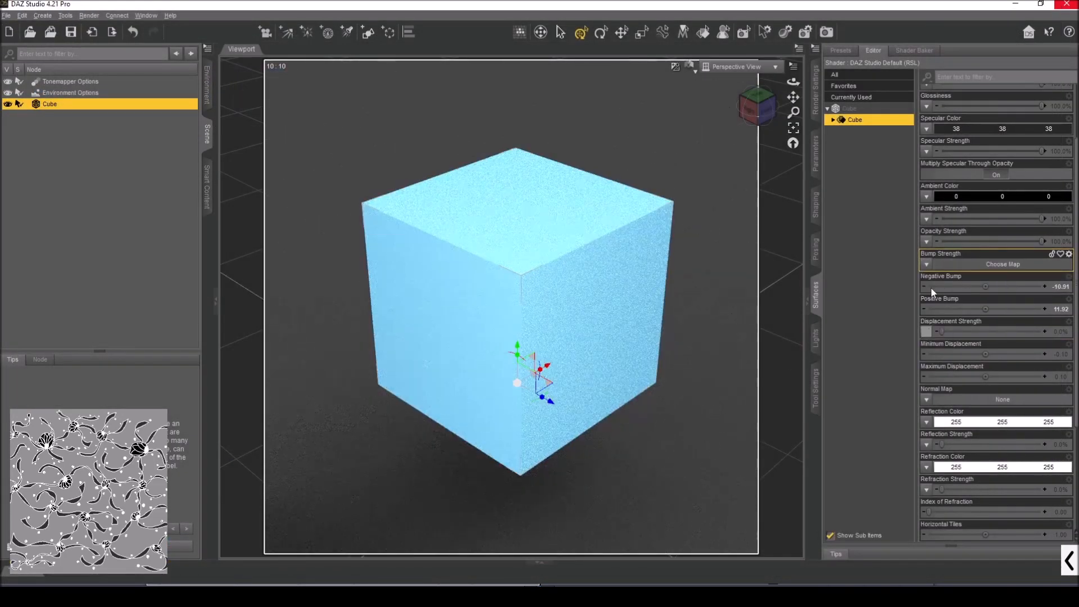
Step: Try the Planetary Floats displacement at 200% strength, lower it again and set the displacement map to None
drag(942, 332, 1043, 334)
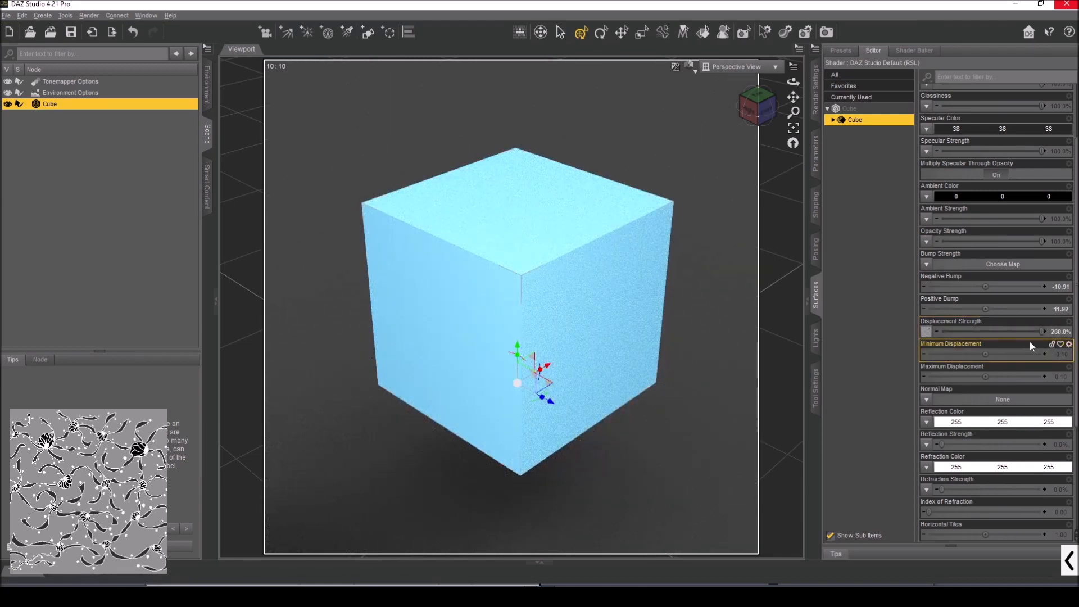
drag(952, 332, 934, 332)
click(926, 332)
click(935, 355)
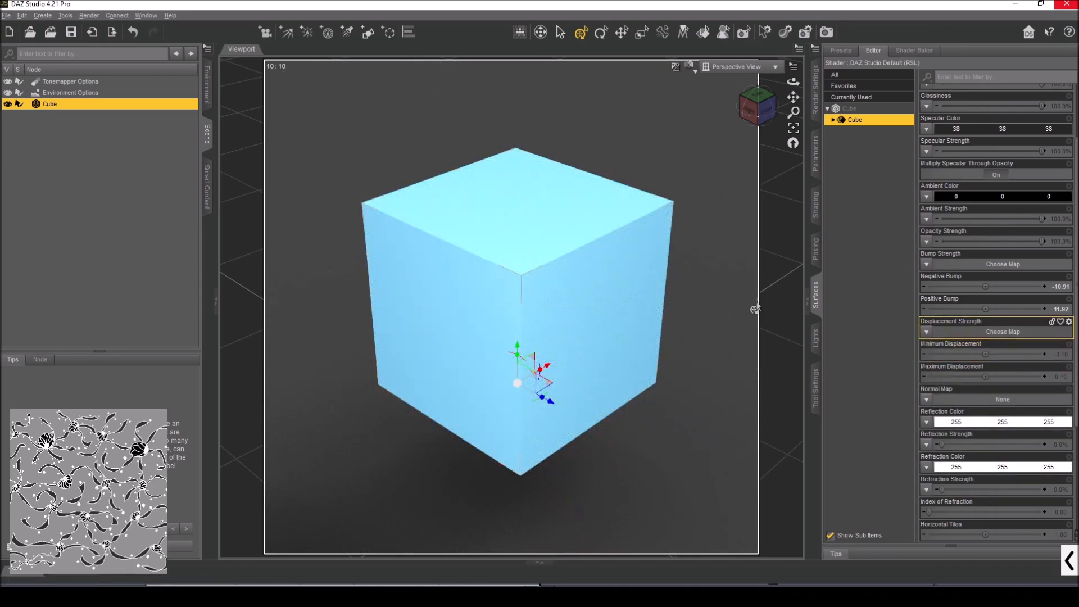
Step: Assign Floor_01.jpg as the Displacement Strength map and raise the strength to 200%
click(926, 332)
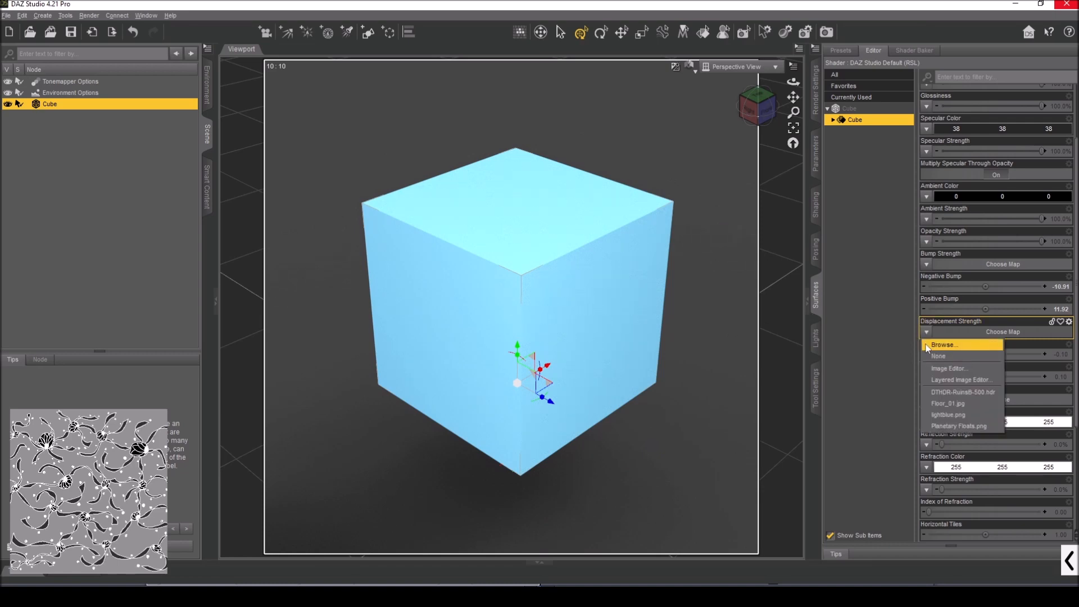
click(947, 404)
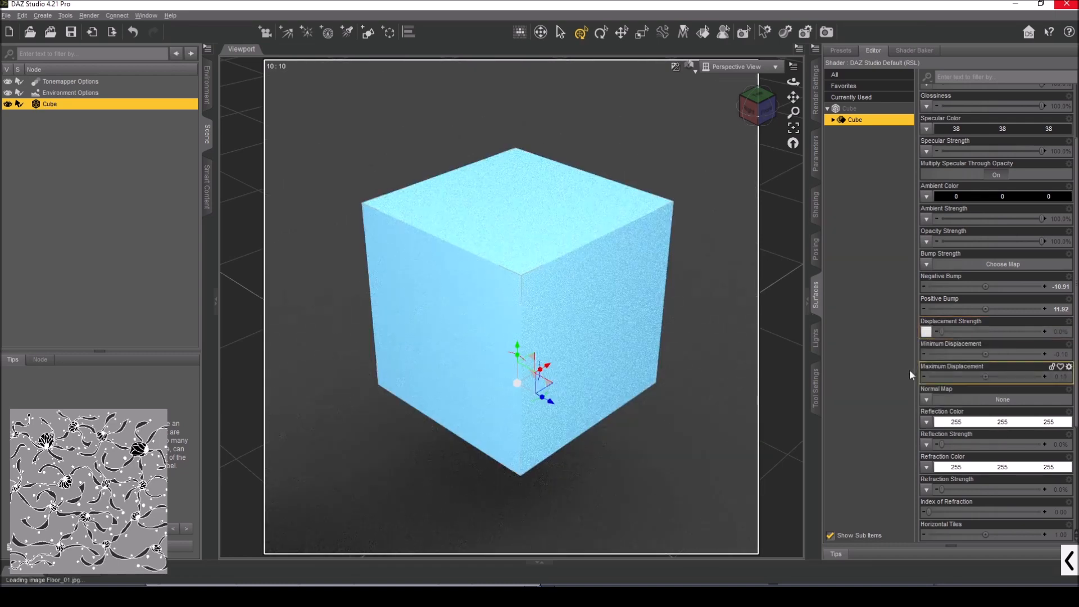
drag(943, 334, 991, 350)
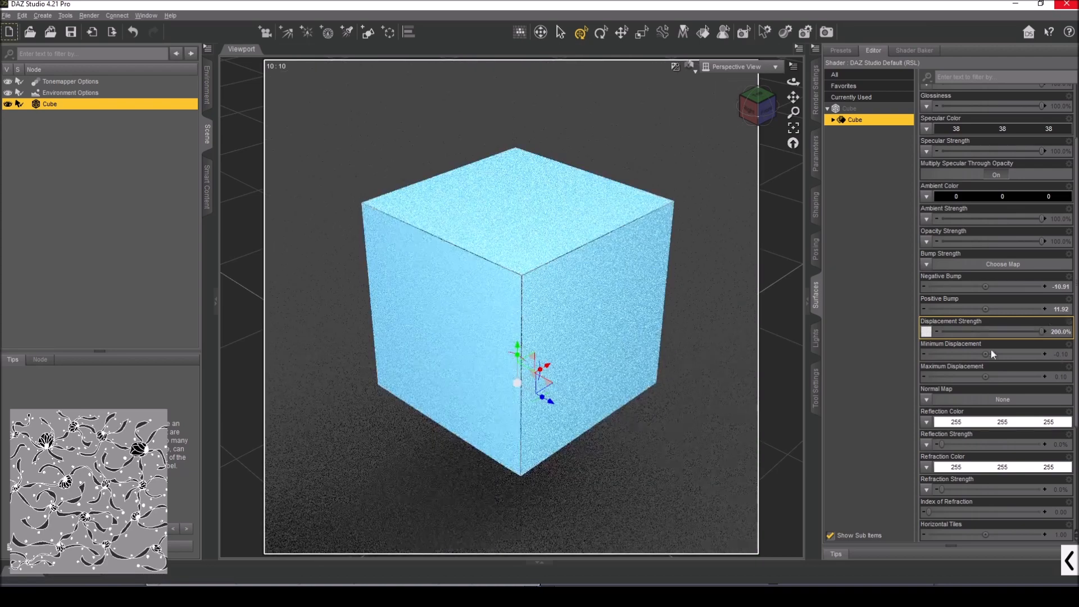
Step: Lower Displacement Strength to 0% and set its map to None
drag(1040, 335, 927, 336)
click(925, 331)
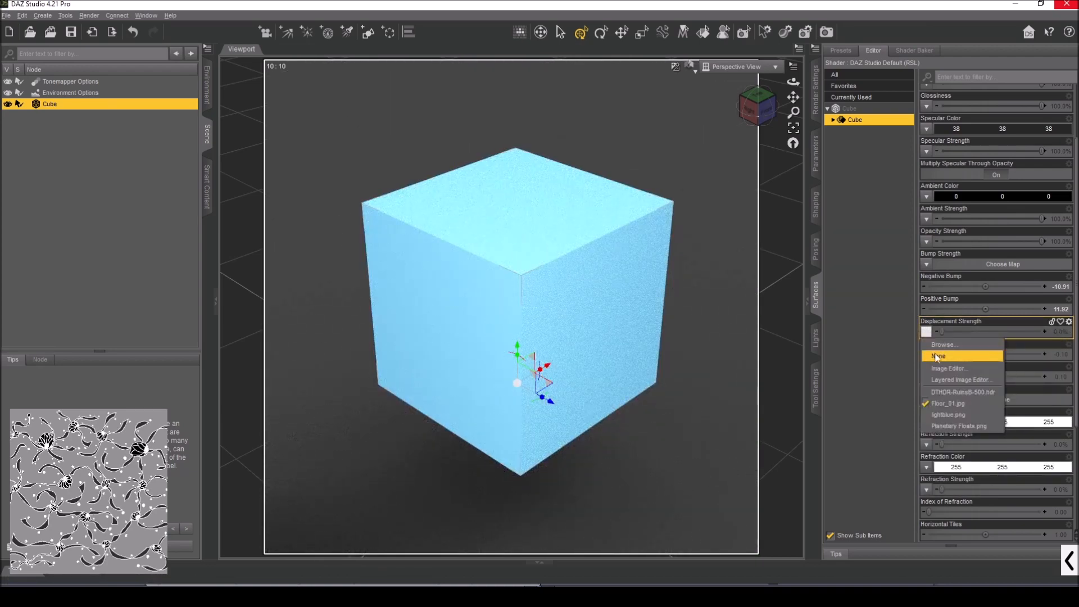
click(936, 356)
Step: Assign the recently used Floor_01.jpg as the Cube surface's Normal Map
scroll(942, 366, down, 3)
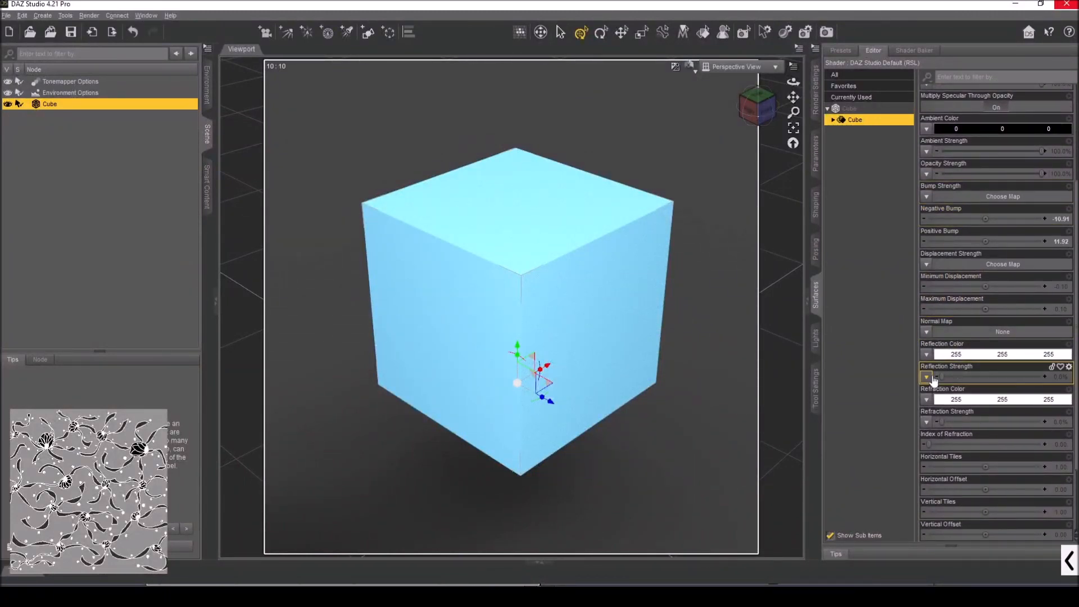
click(926, 332)
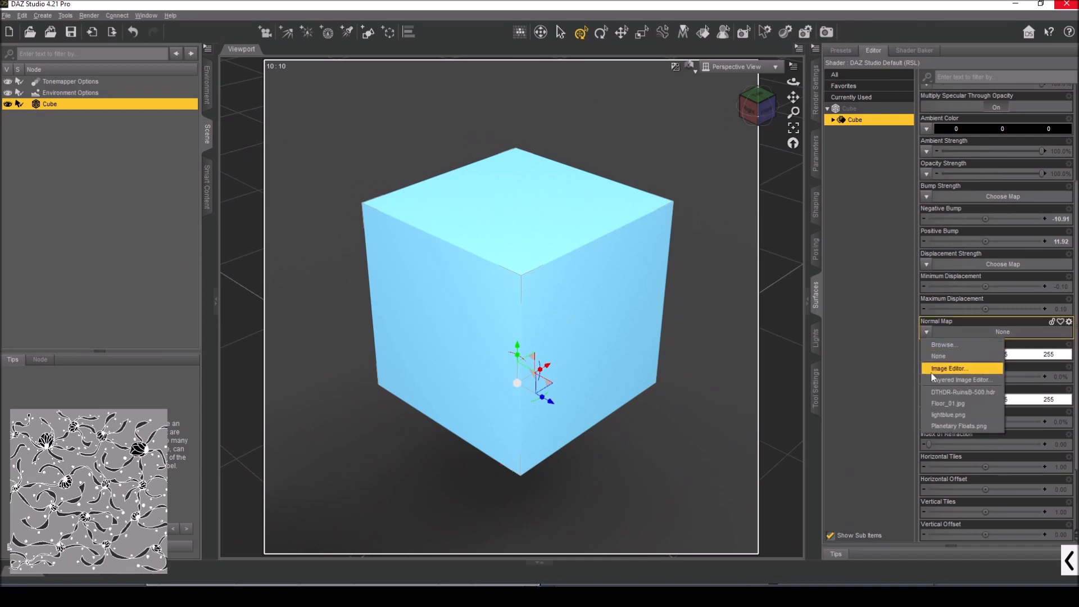
click(938, 403)
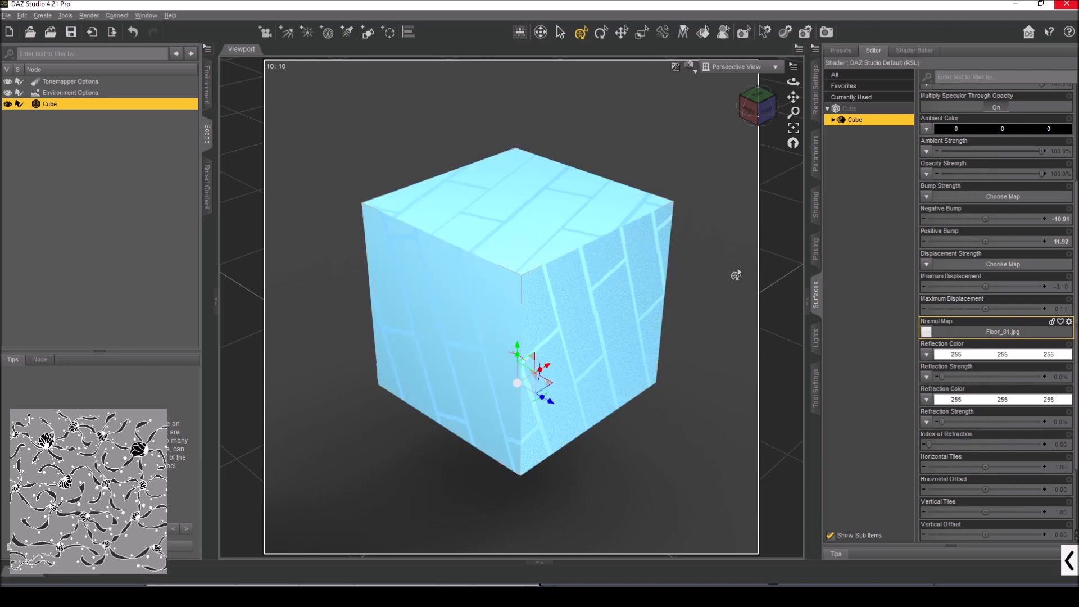
Step: Replace the Cube surface's Normal Map with straight hair (Made with Poly)_normal.png from the Tutorial textures folder
mouse_move(925, 334)
click(926, 335)
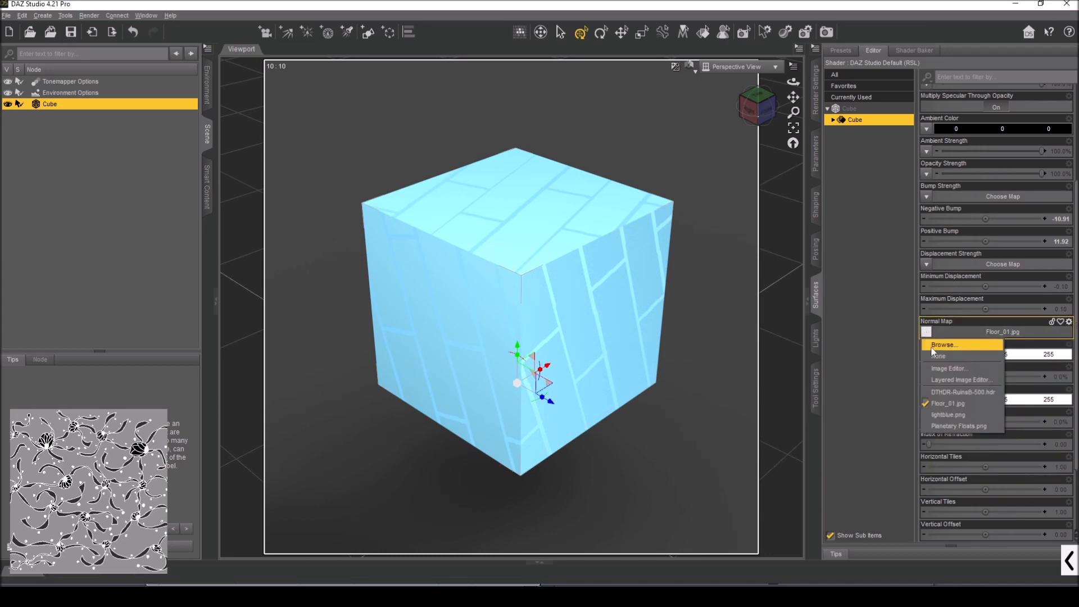
click(932, 346)
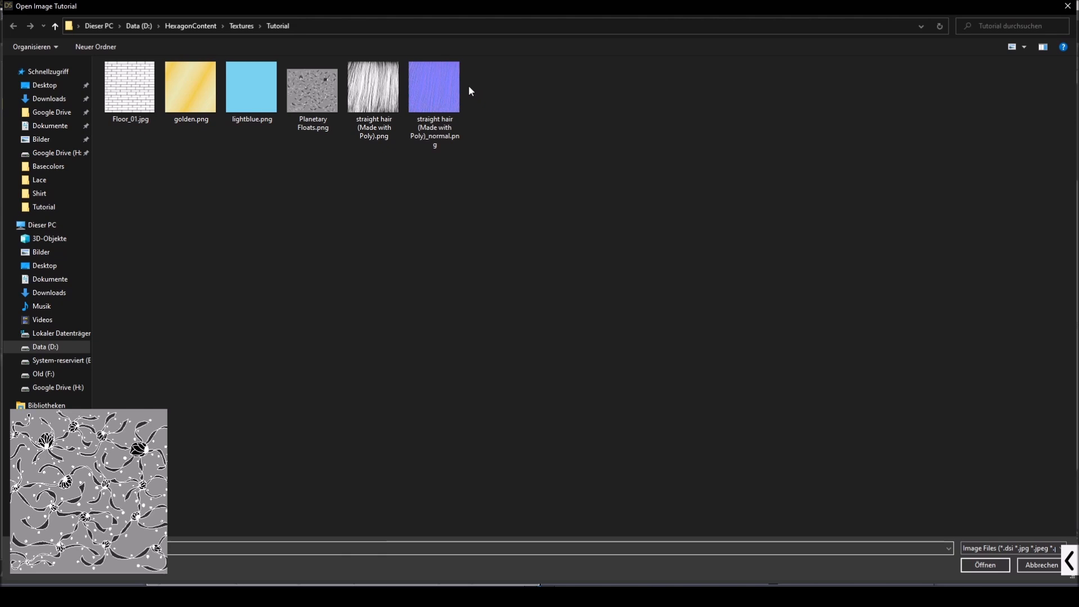
click(432, 86)
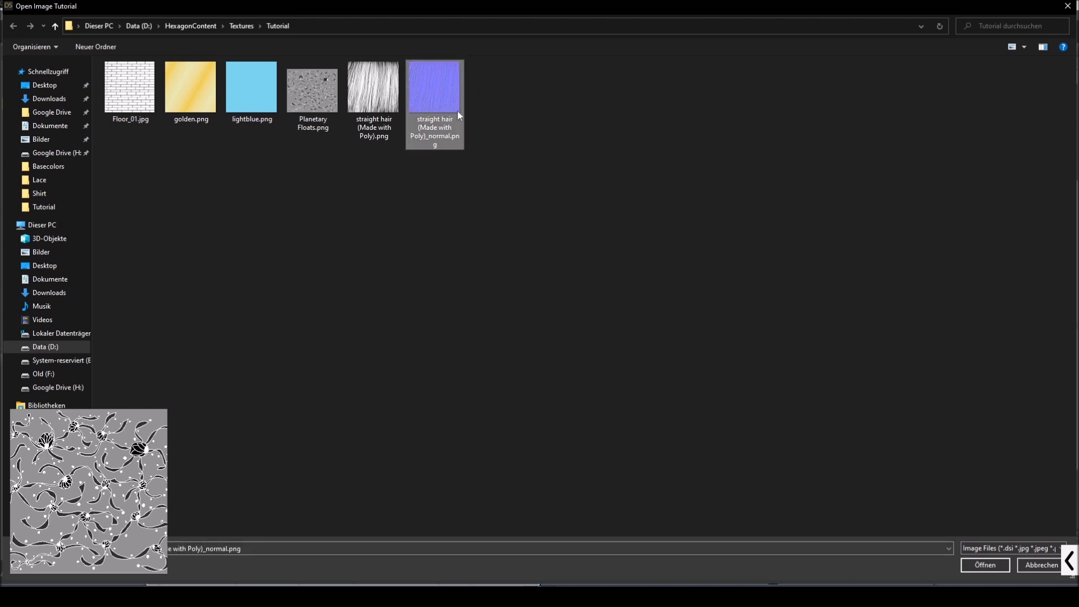
click(985, 564)
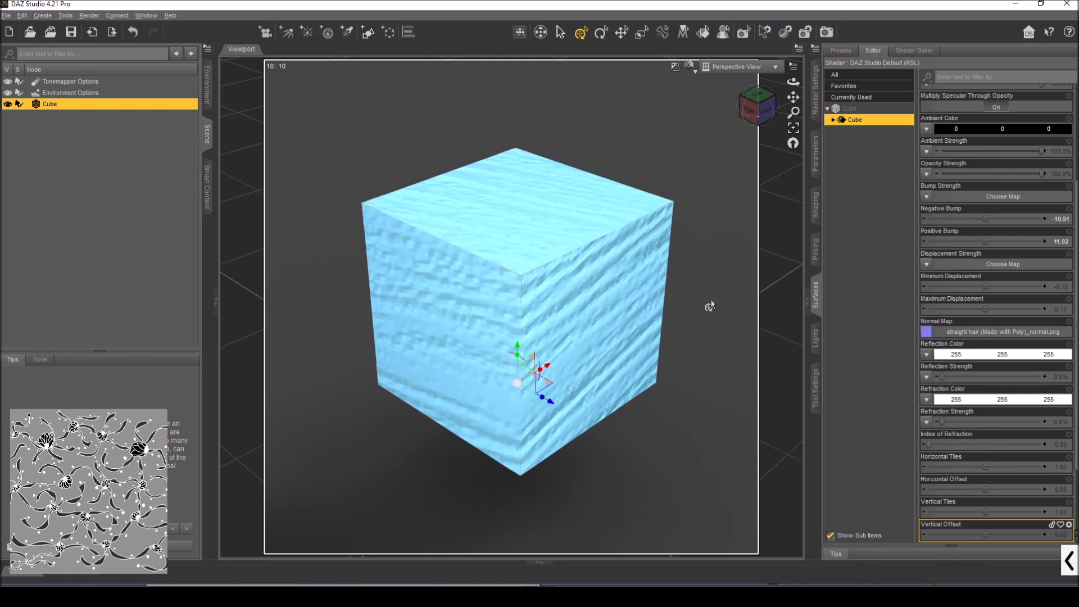
Step: Point out straight hair (Made with Poly)_normal.png in the Normal Map file dialog, cancel the dialog and preview the assigned map
click(925, 333)
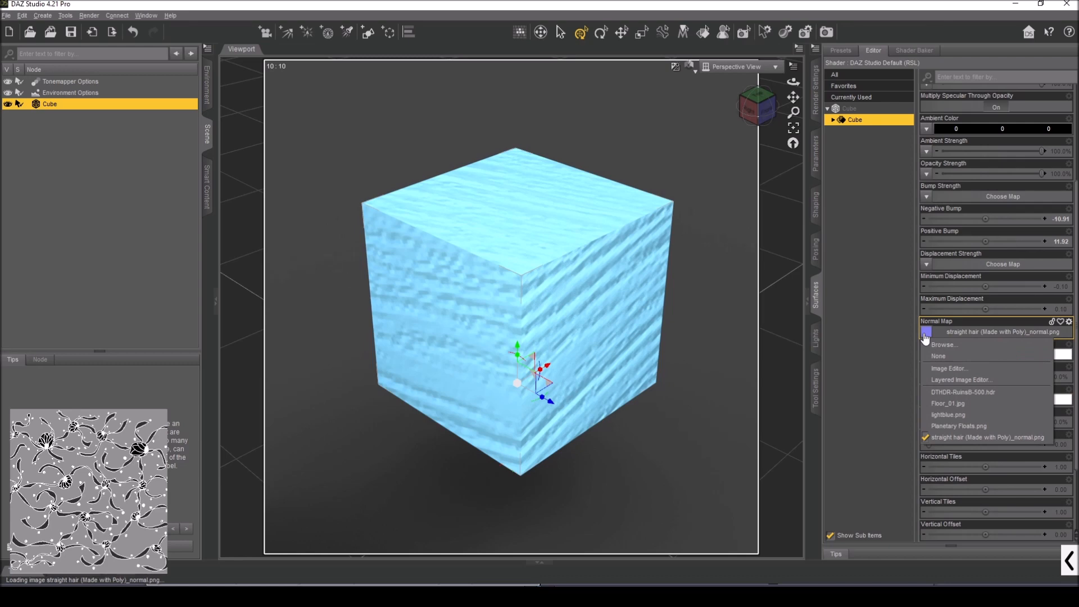
click(928, 344)
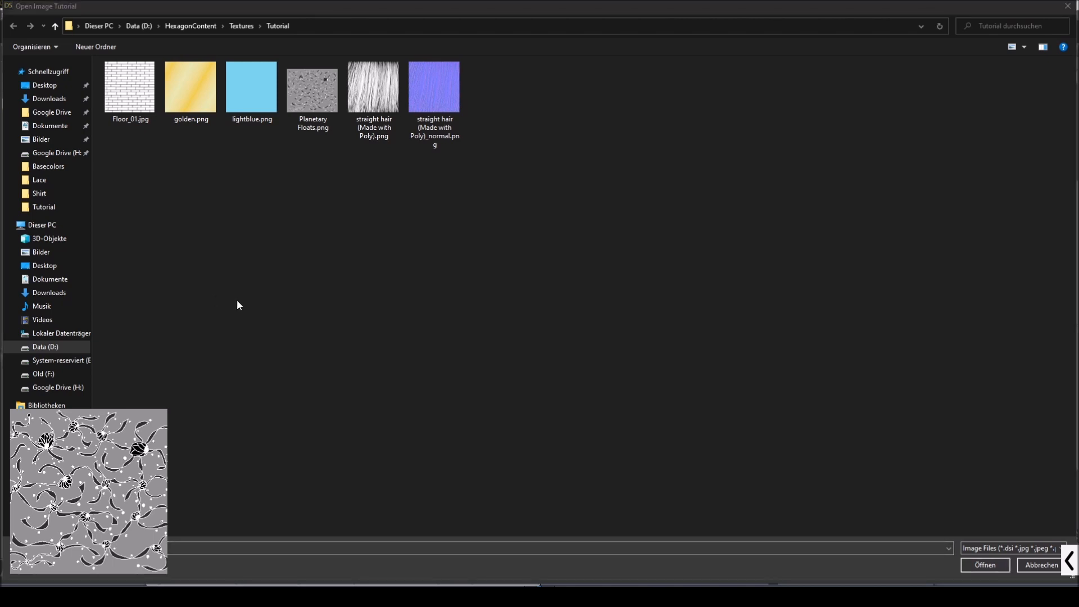
click(433, 95)
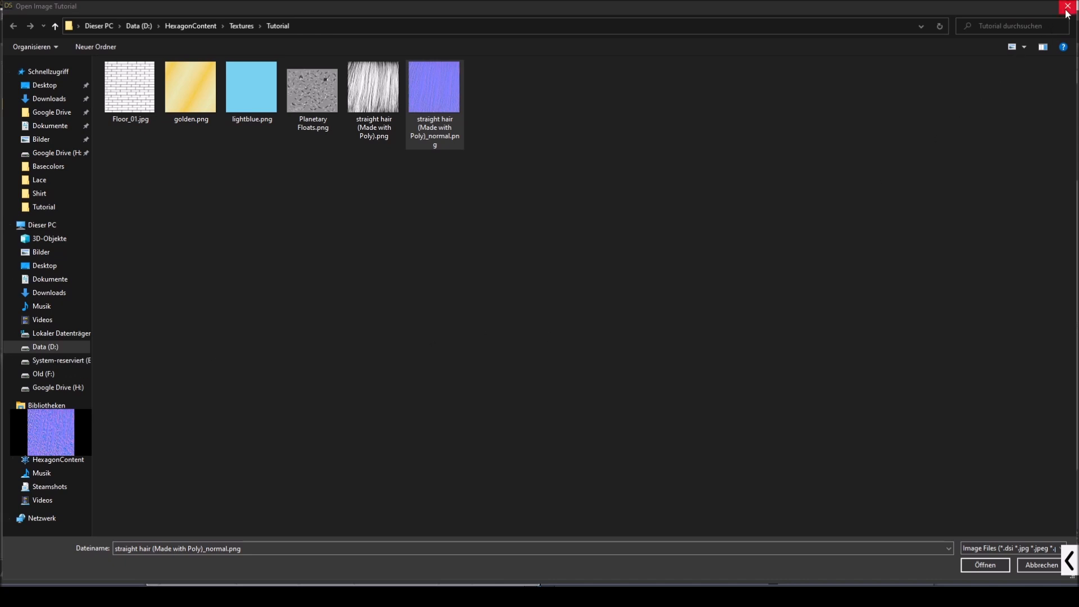
click(1031, 566)
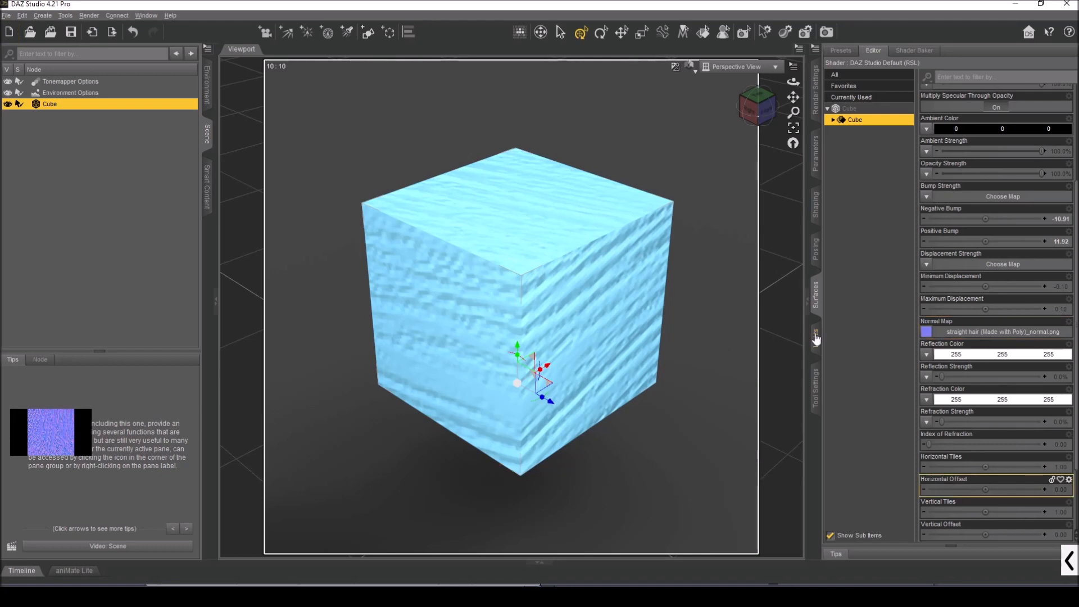
mouse_move(927, 332)
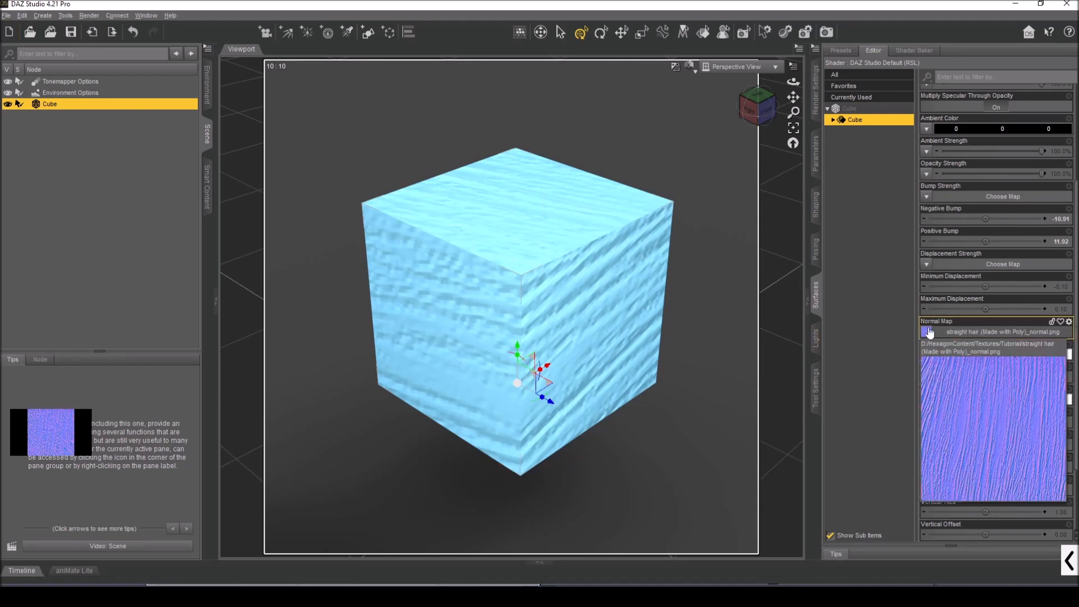
Step: Assign straight hair (Made with Poly).png from the Tutorial textures folder as the Cube surface's Bump Strength map and inspect the cube
click(926, 196)
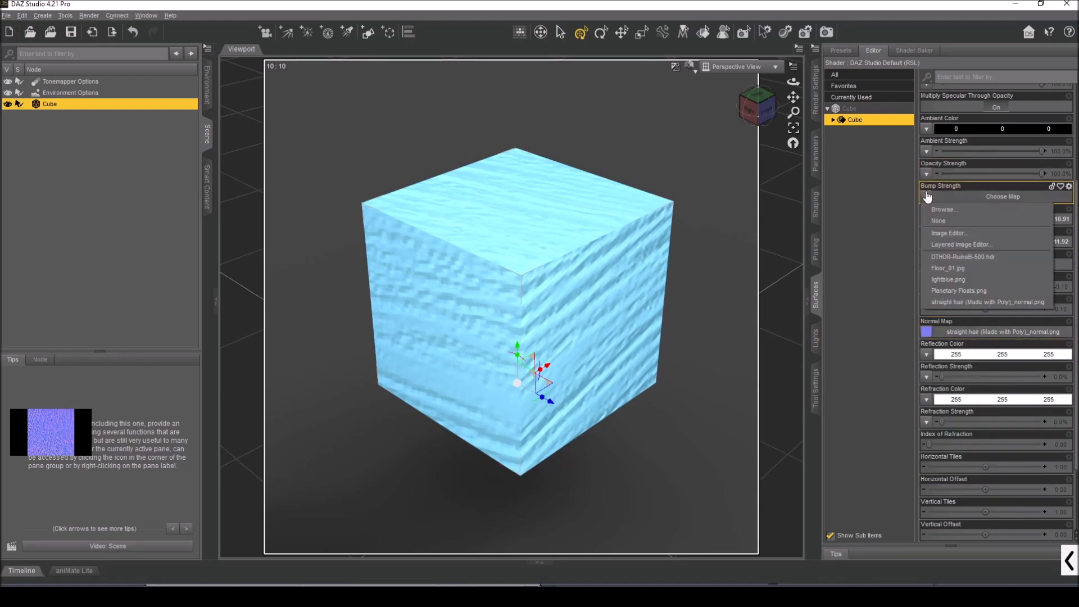
click(940, 209)
click(376, 102)
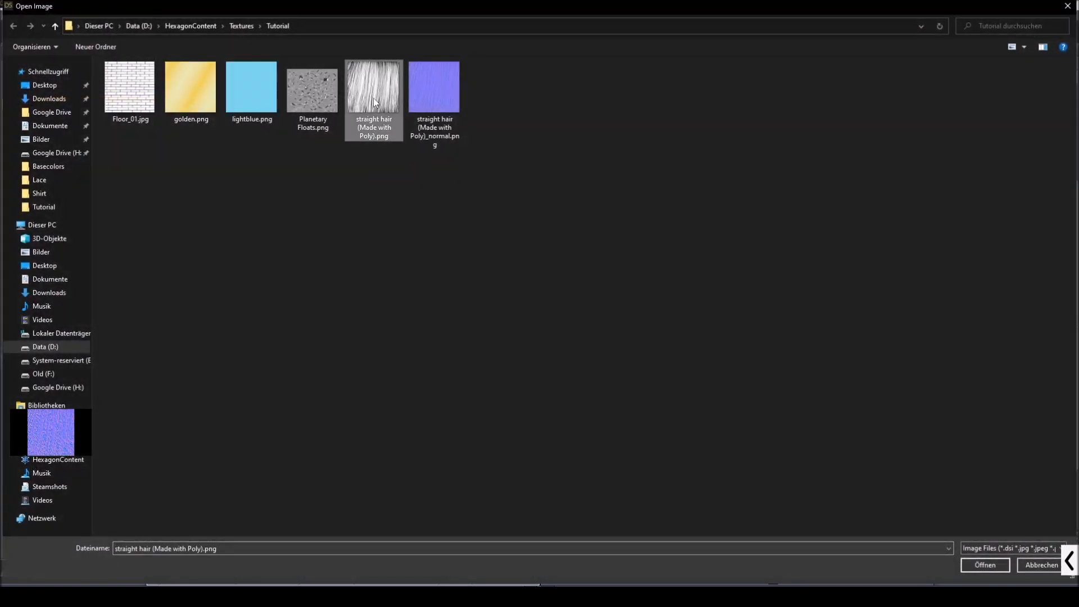
click(993, 565)
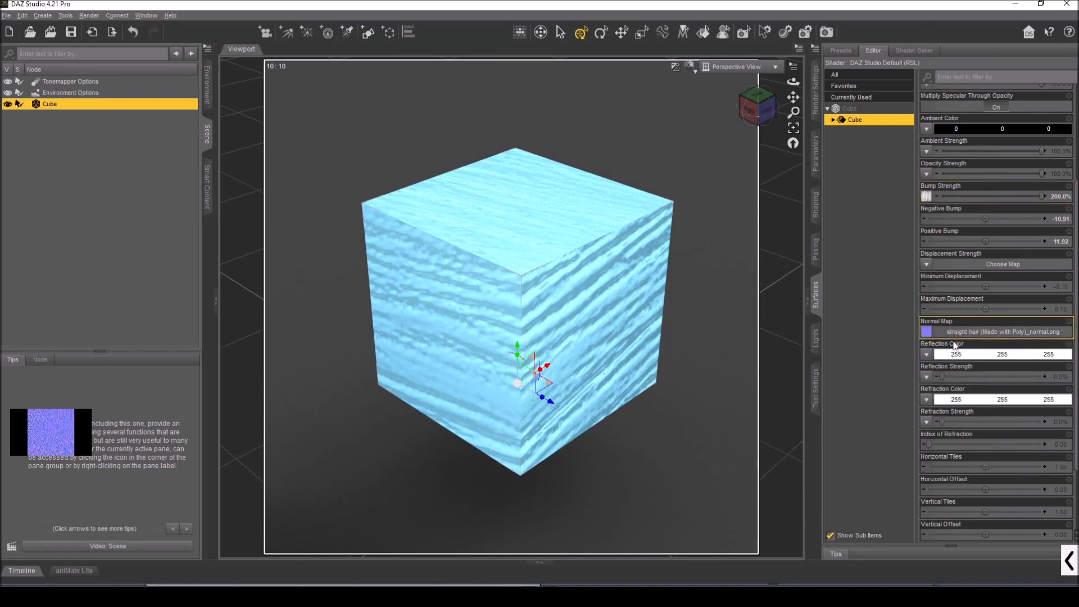
drag(764, 114, 767, 118)
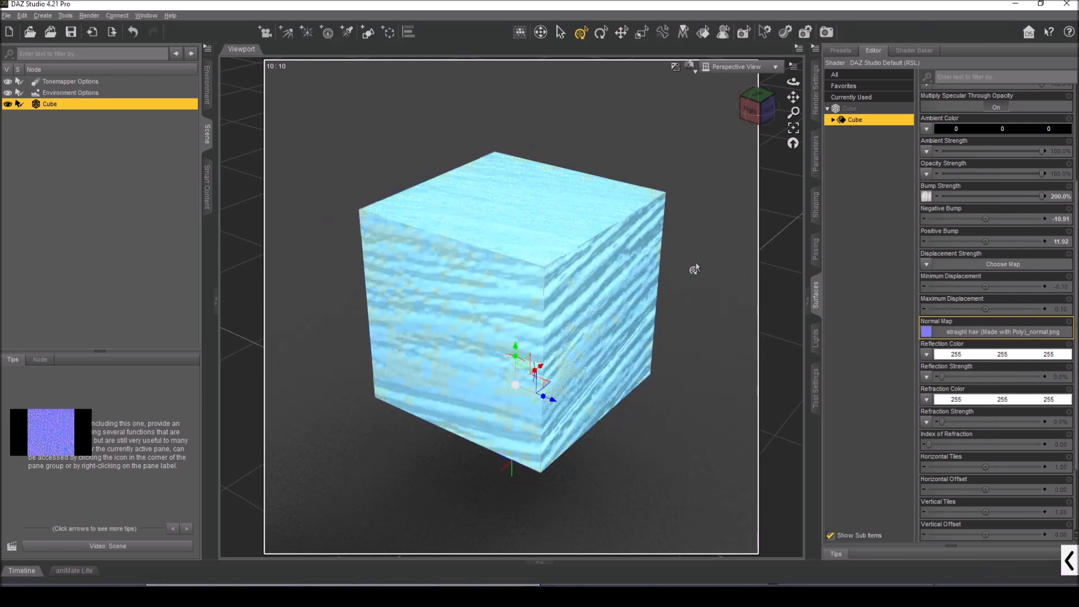
drag(754, 103, 751, 109)
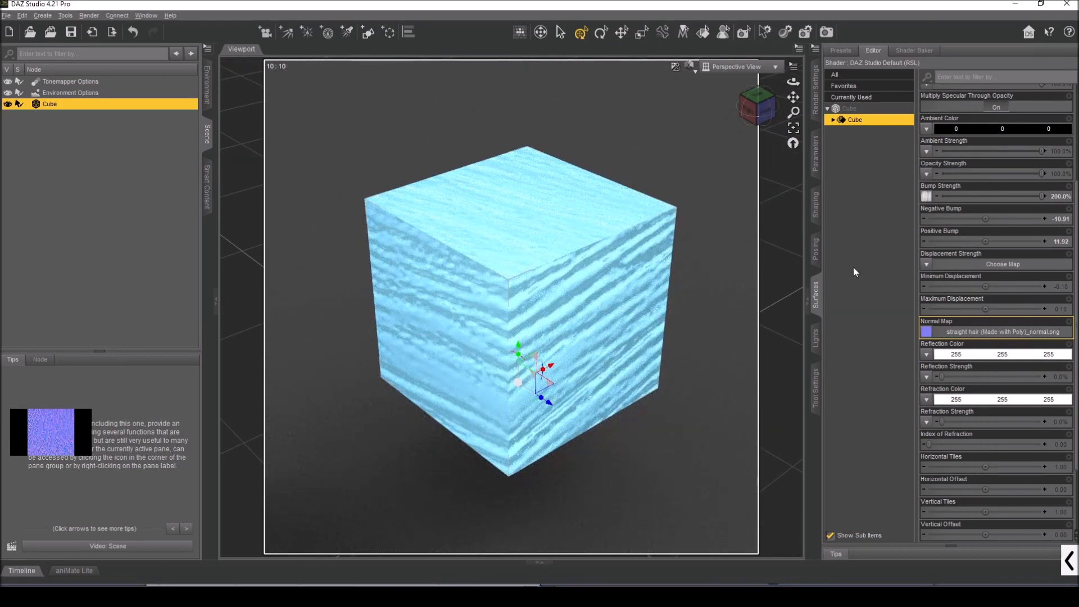
Step: Set both the Bump Strength map and the Normal Map of the Cube surface to None
mouse_move(925, 200)
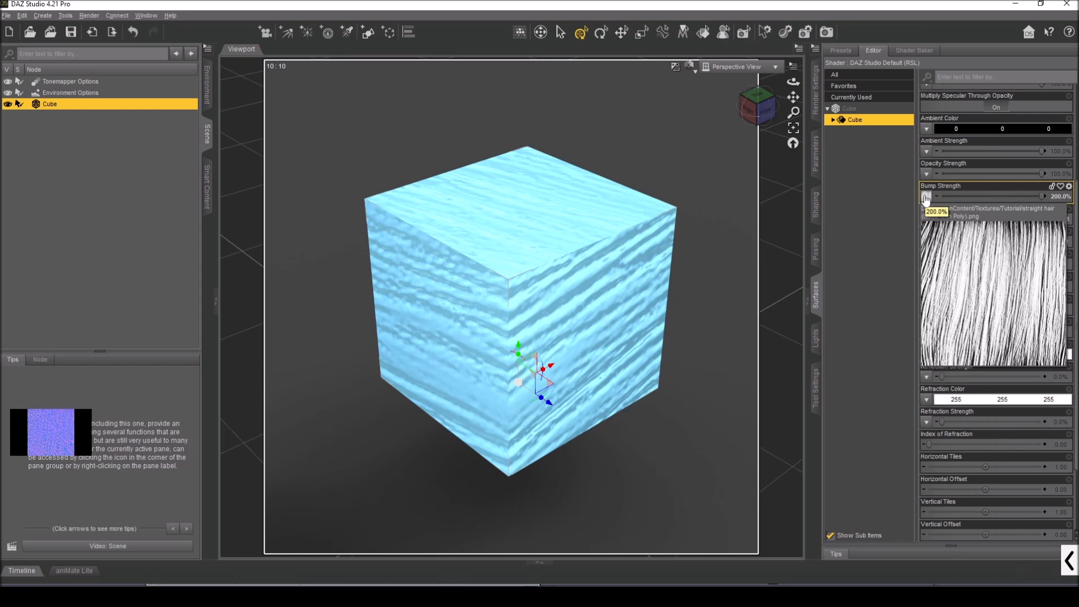
click(925, 198)
click(937, 220)
click(925, 332)
click(938, 356)
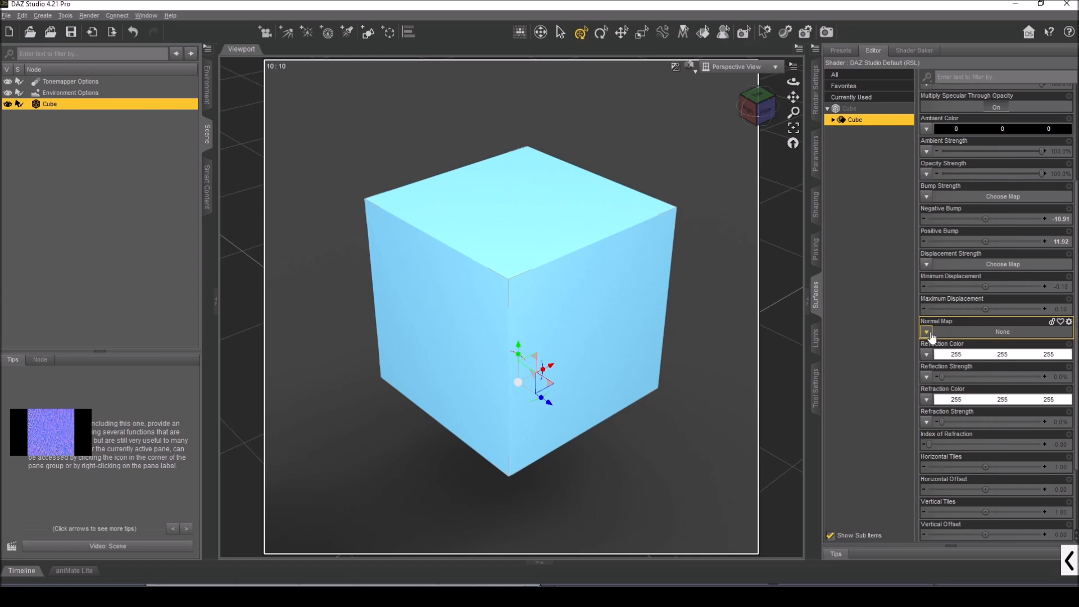
Step: Set the Cube surface's Reflection Color to blue (93, 78, 255)
scroll(952, 331, down, 3)
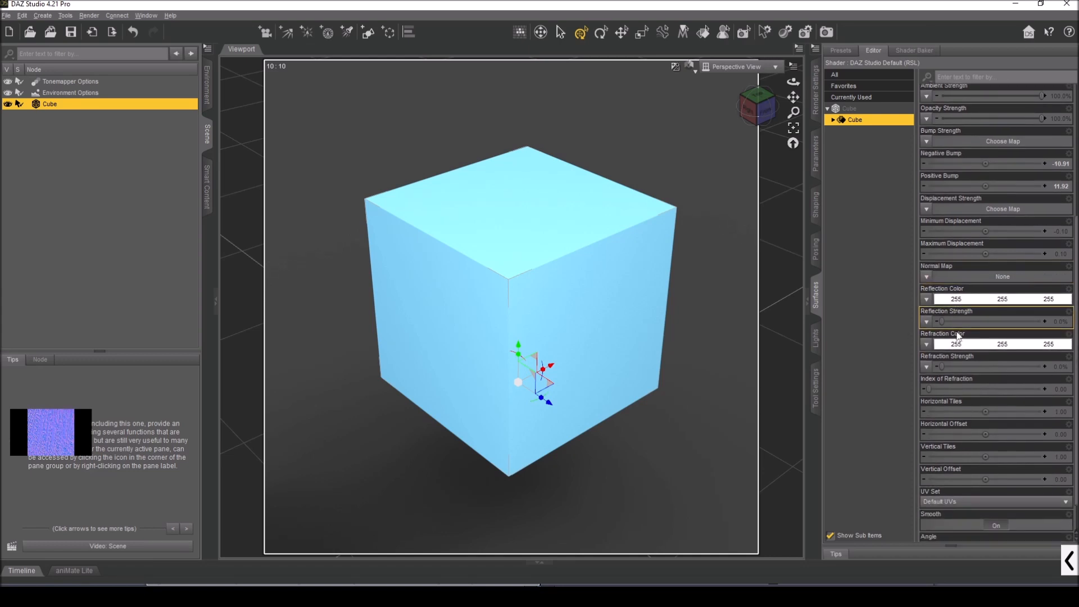
scroll(957, 335, down, 1)
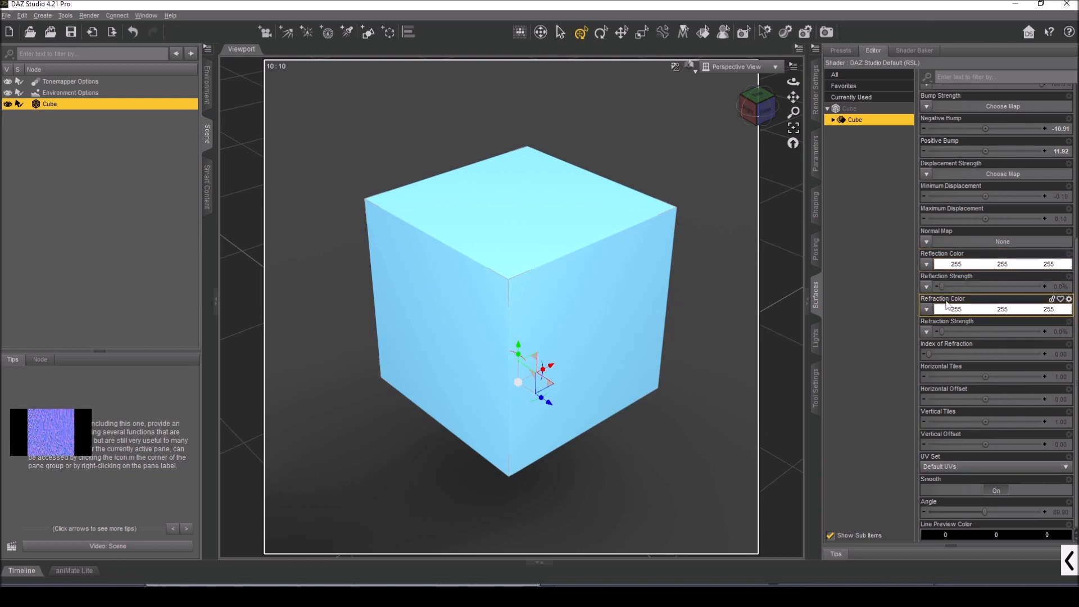
click(941, 265)
click(572, 244)
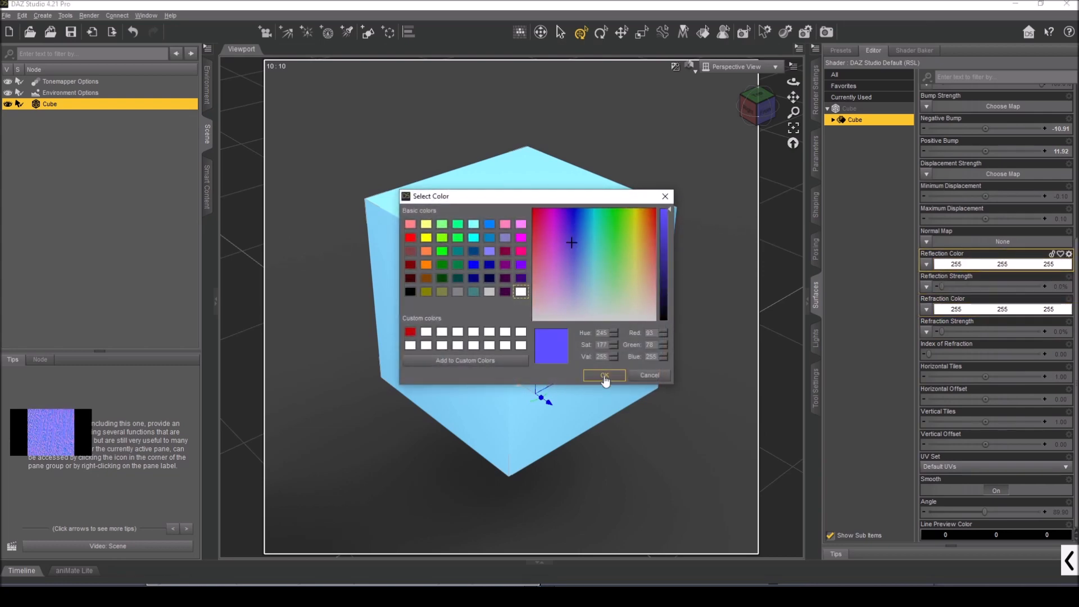
click(604, 375)
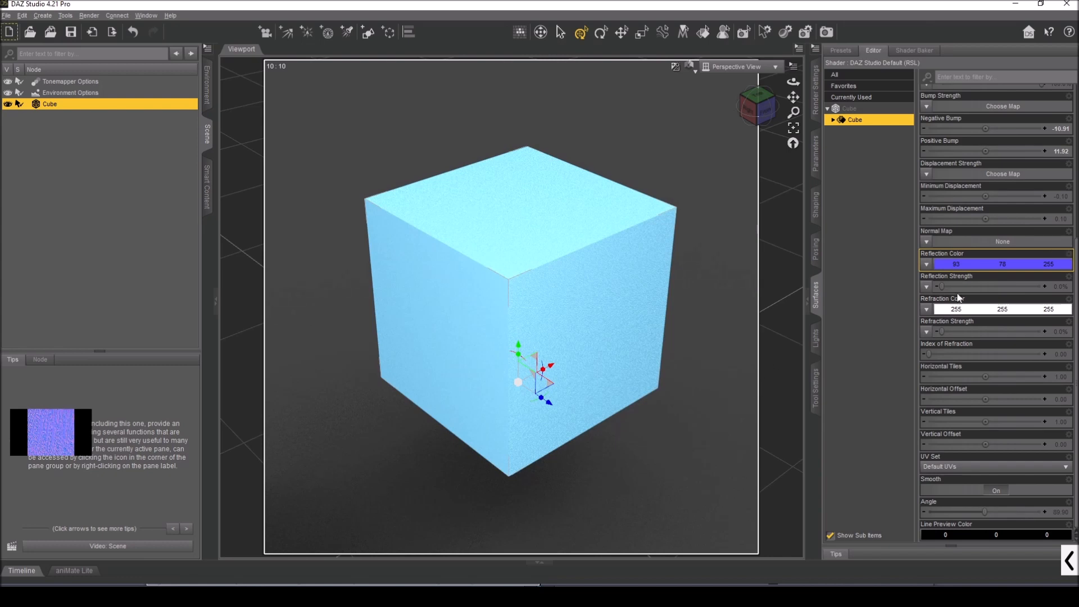
Step: Set the Reflection Color back to white (255, 255, 255)
click(935, 265)
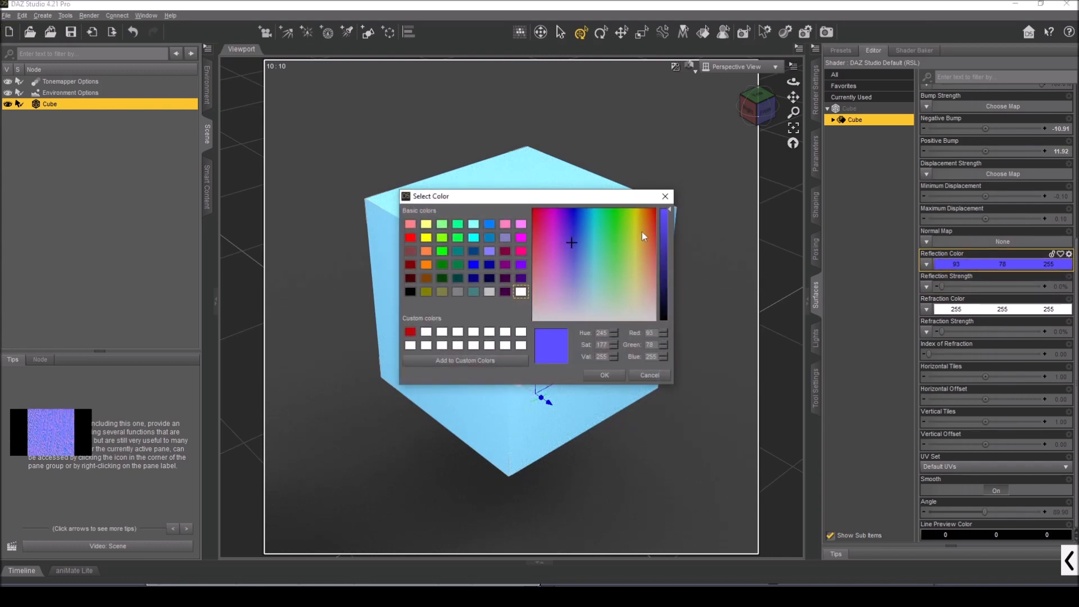
click(519, 291)
click(604, 375)
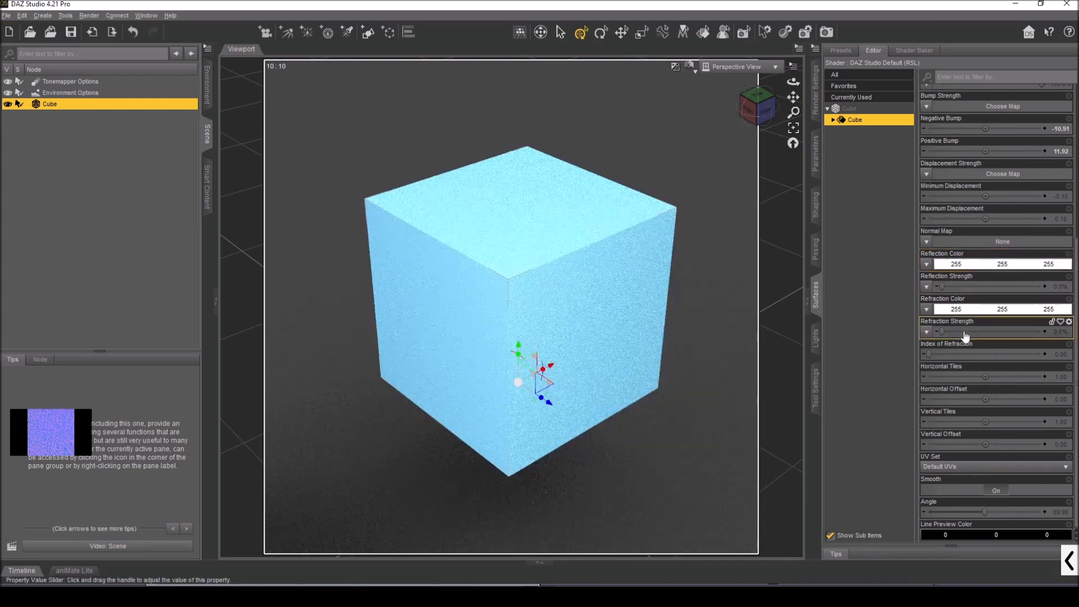
Step: Set the Cube surface's Refraction Color to blue (66, 69, 255)
click(937, 310)
click(574, 238)
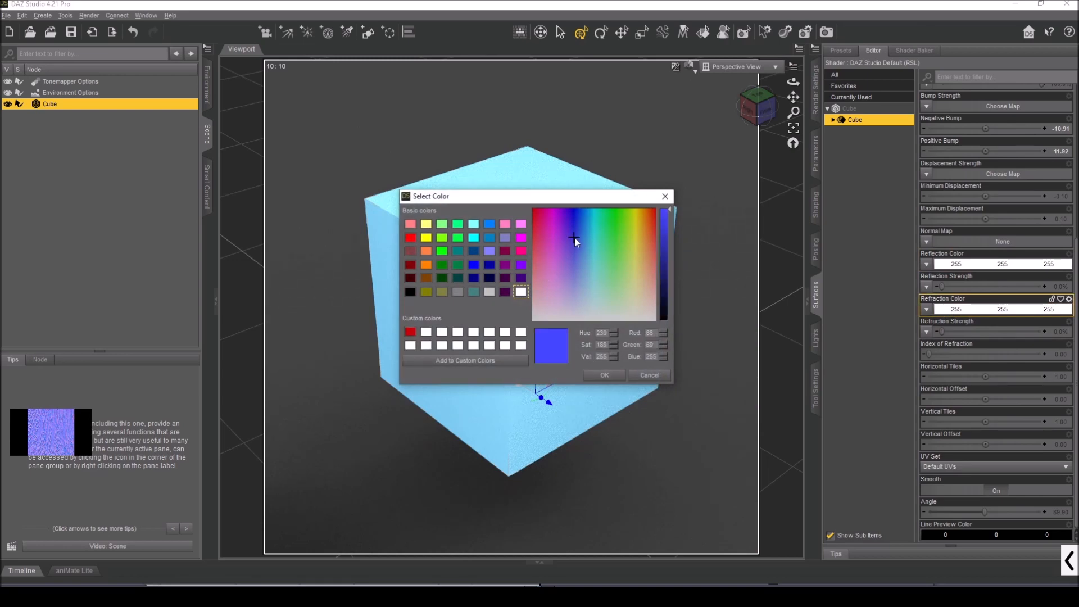
click(604, 372)
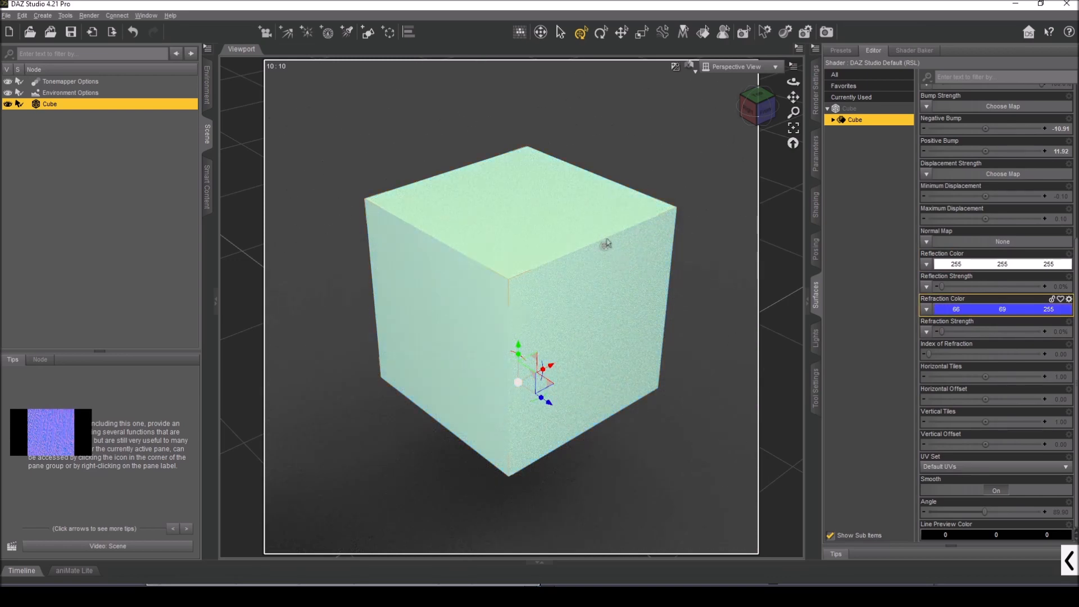
Step: Set the Refraction Color back to white (255, 255, 255)
click(941, 307)
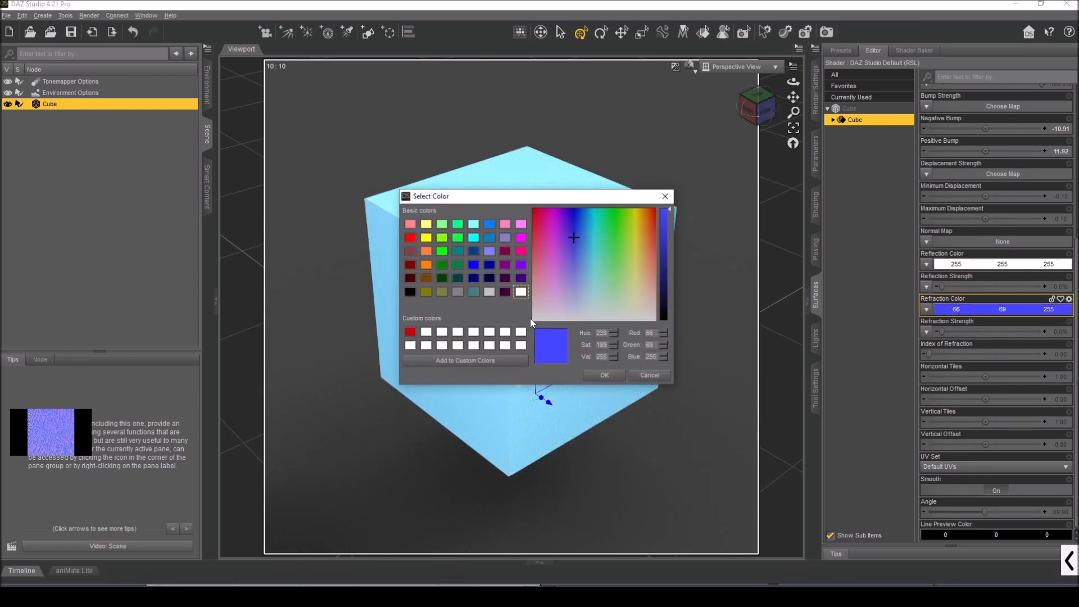
click(520, 291)
click(605, 374)
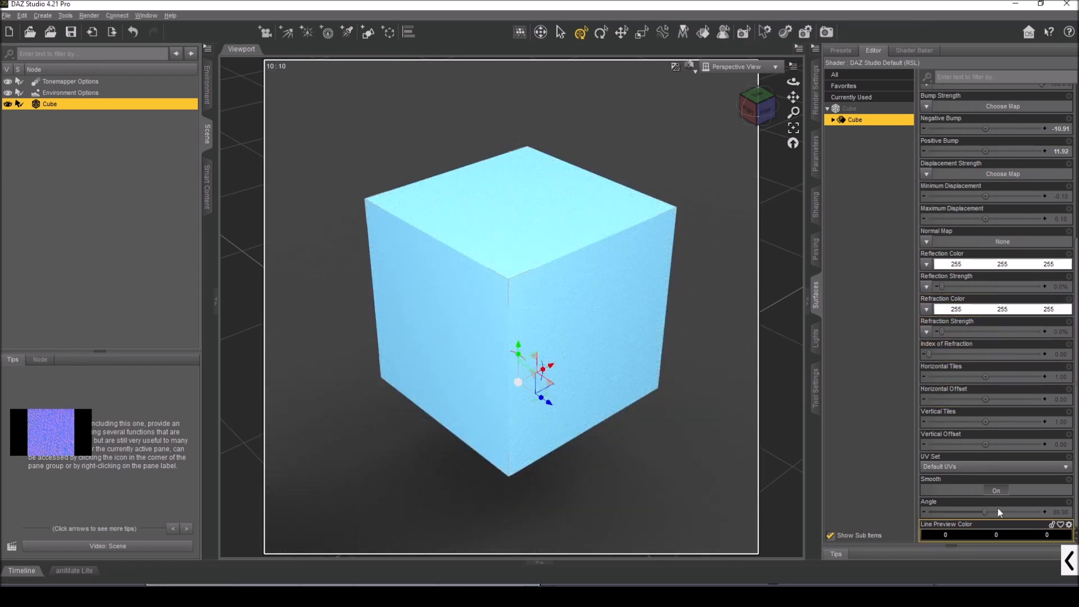
Step: Assign the recently used Floor_01.jpg as the Cube surface's Opacity Strength map
scroll(927, 179, up, 5)
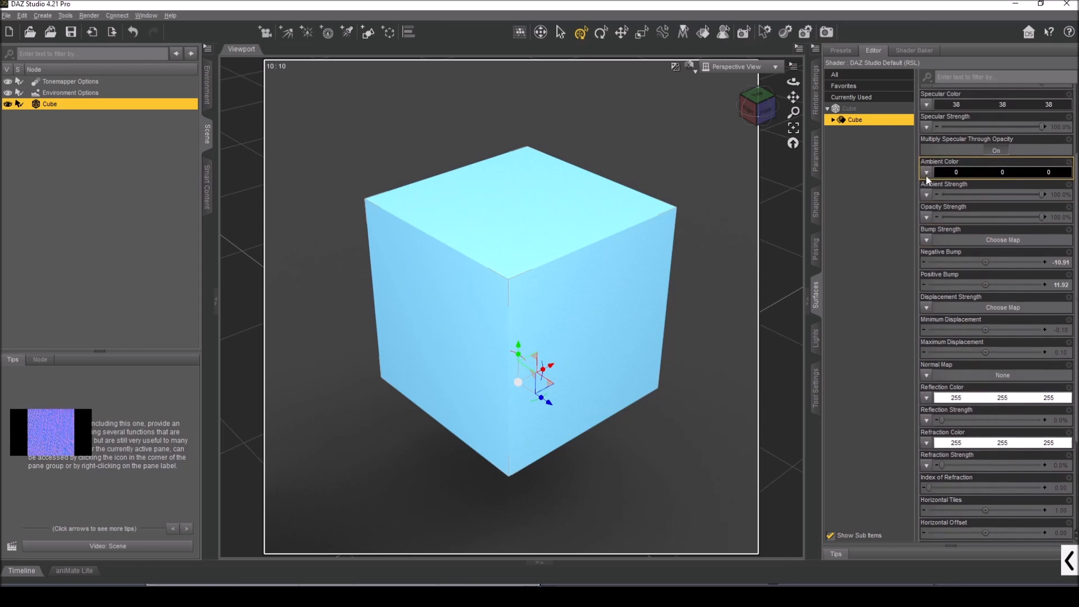
click(925, 217)
click(939, 288)
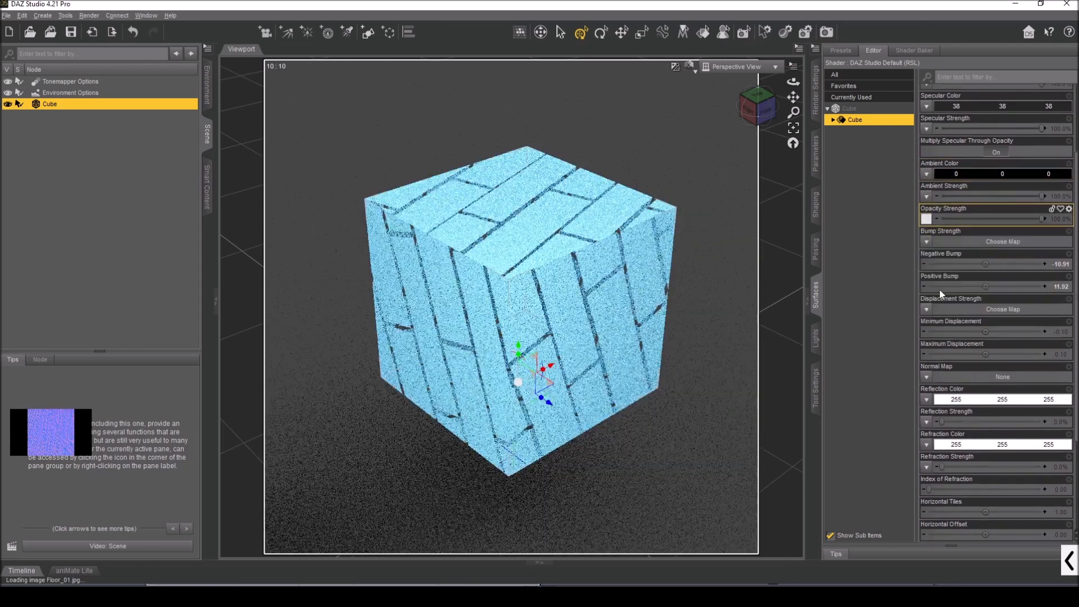
Step: Set the Cube surface's Horizontal Tiles and Vertical Tiles to 2
scroll(939, 288, down, 5)
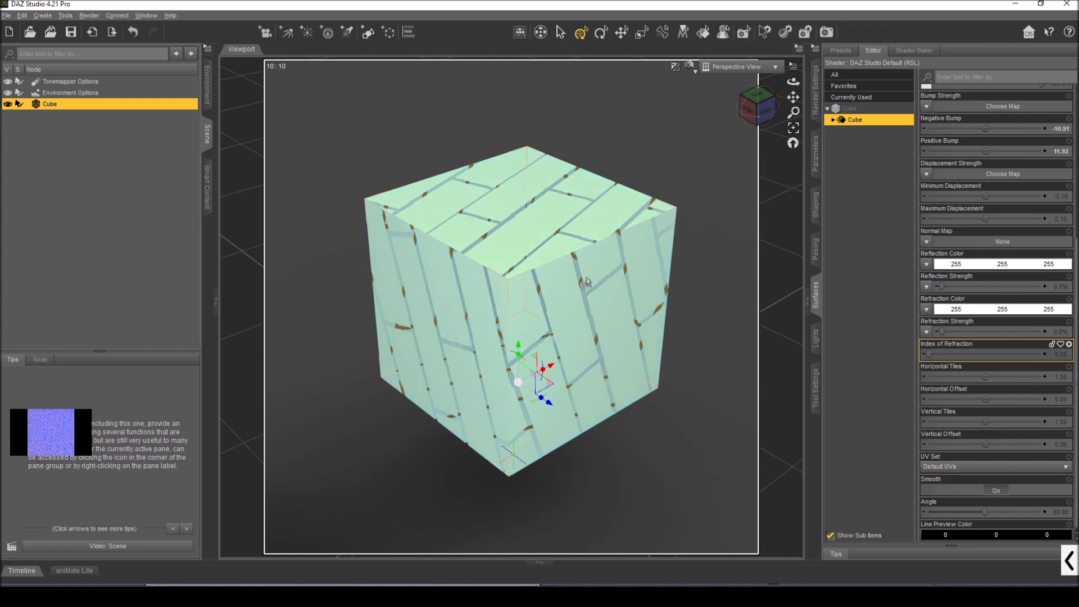
click(1064, 376)
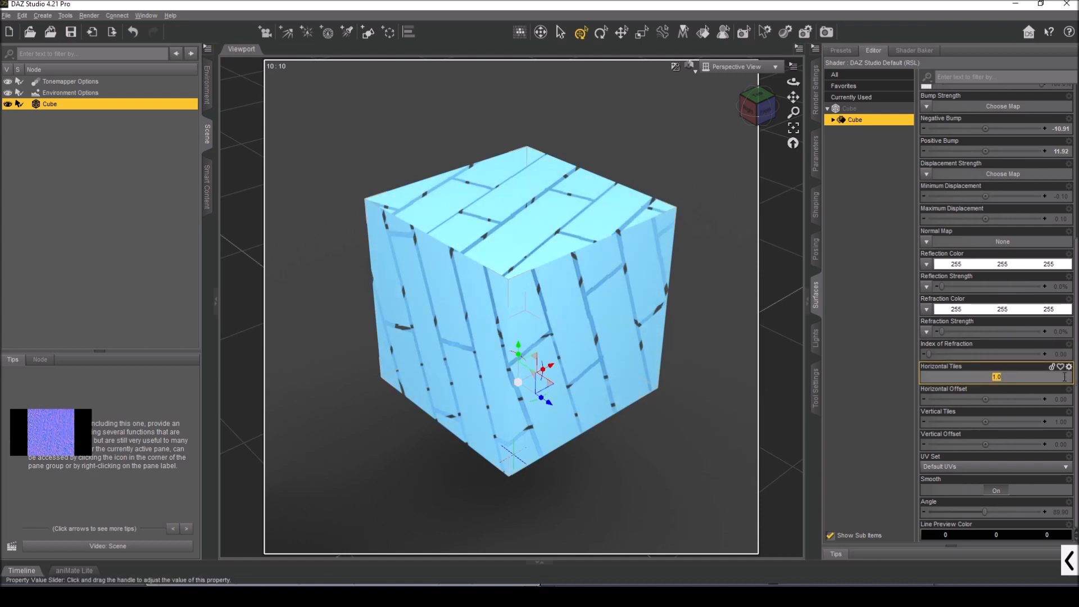
text(2)
key(Return)
click(1059, 421)
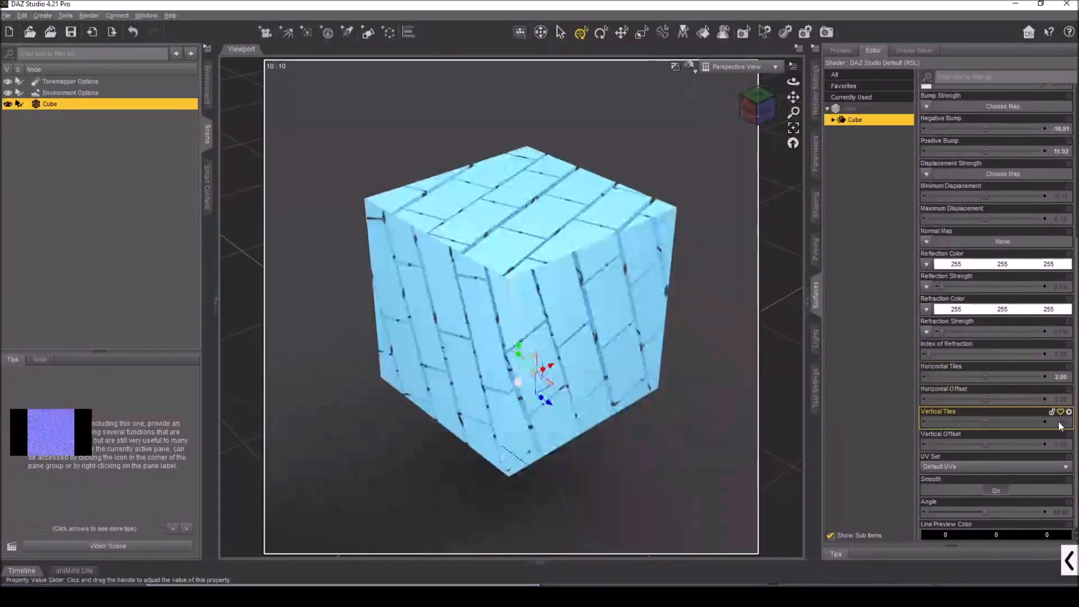
text(2)
key(Return)
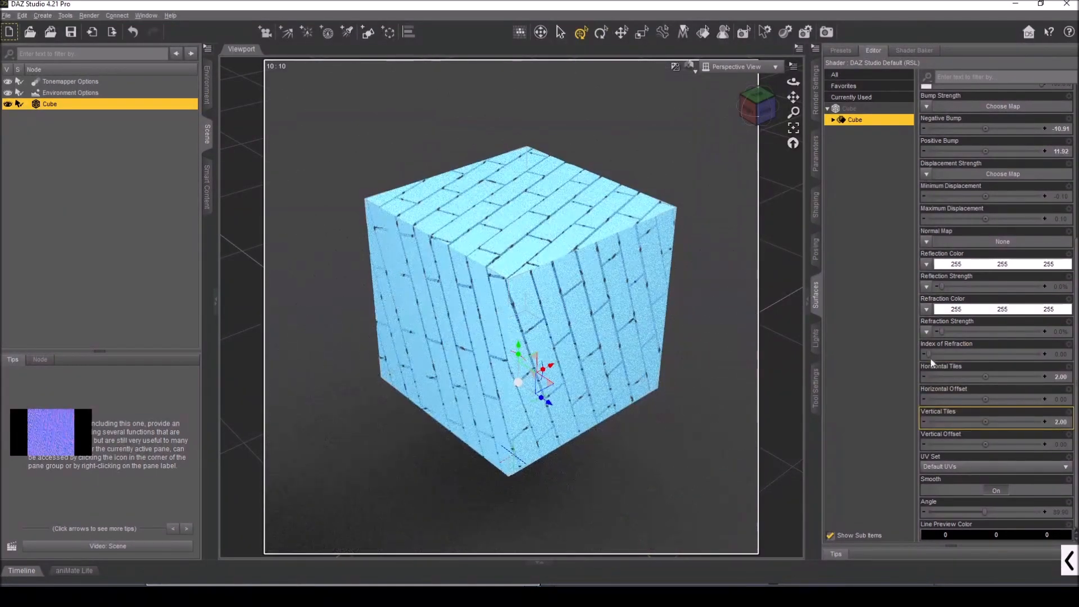
Step: Replace the Cube surface's Diffuse Color map with Floor_01.jpg from the Tutorial textures folder
scroll(933, 364, up, 5)
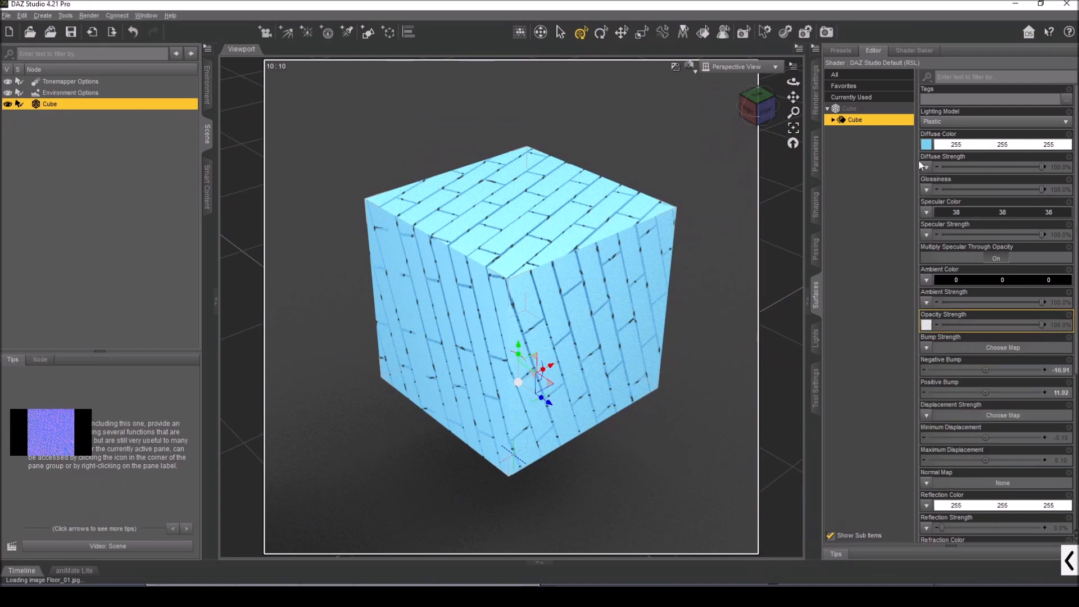
click(927, 148)
click(944, 160)
click(141, 115)
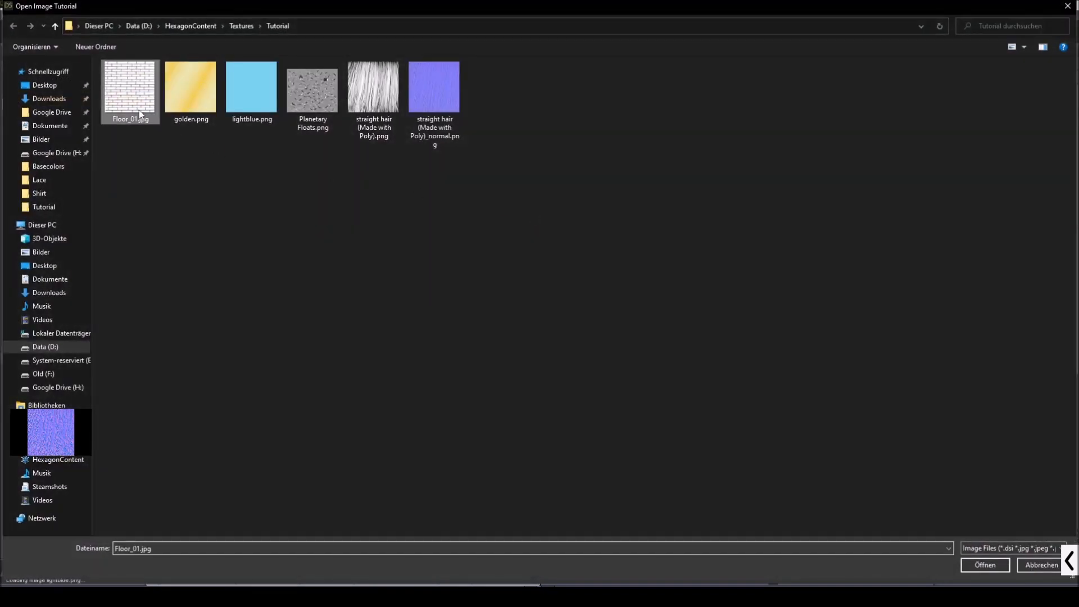
click(985, 564)
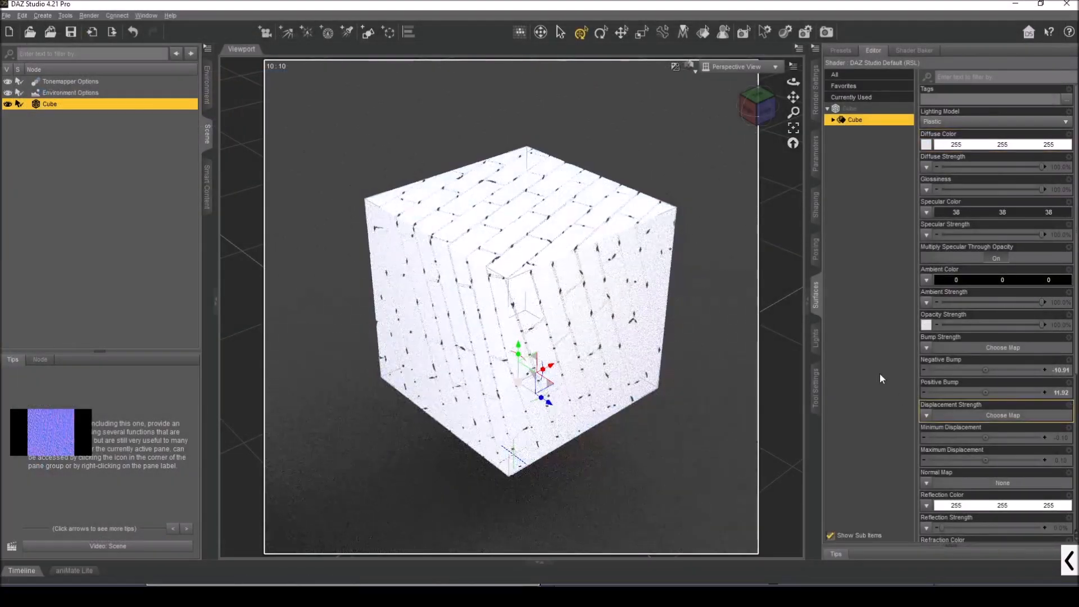
Step: Change the Diffuse Color map back to lightblue.png from the Tutorial textures folder
click(925, 148)
click(944, 157)
click(251, 88)
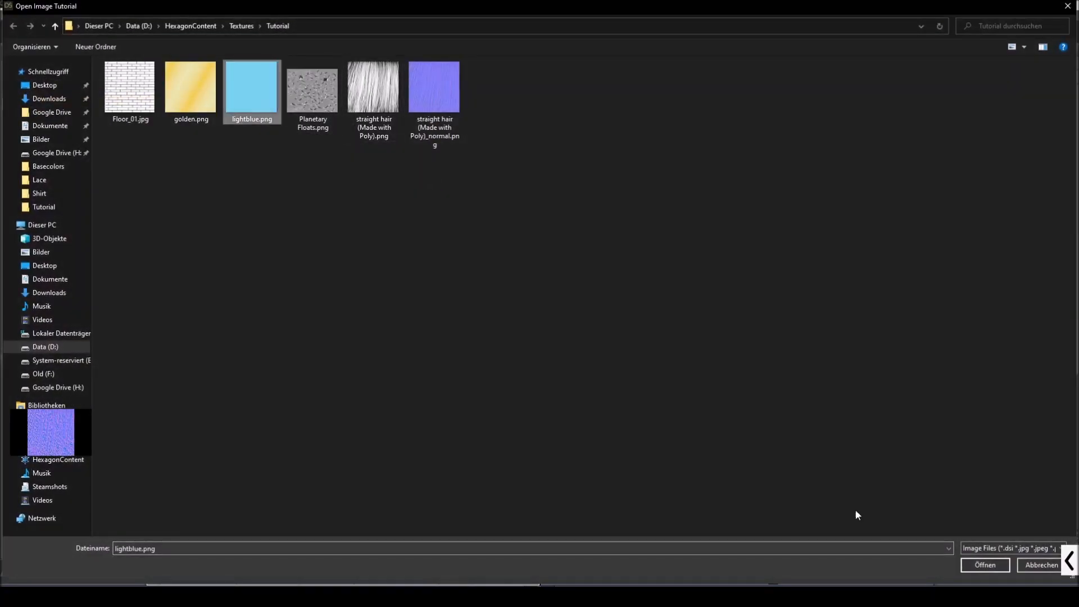
click(976, 565)
Step: Replace the Cube surface's Diffuse Color map with golden.png from the Tutorial textures folder
click(926, 145)
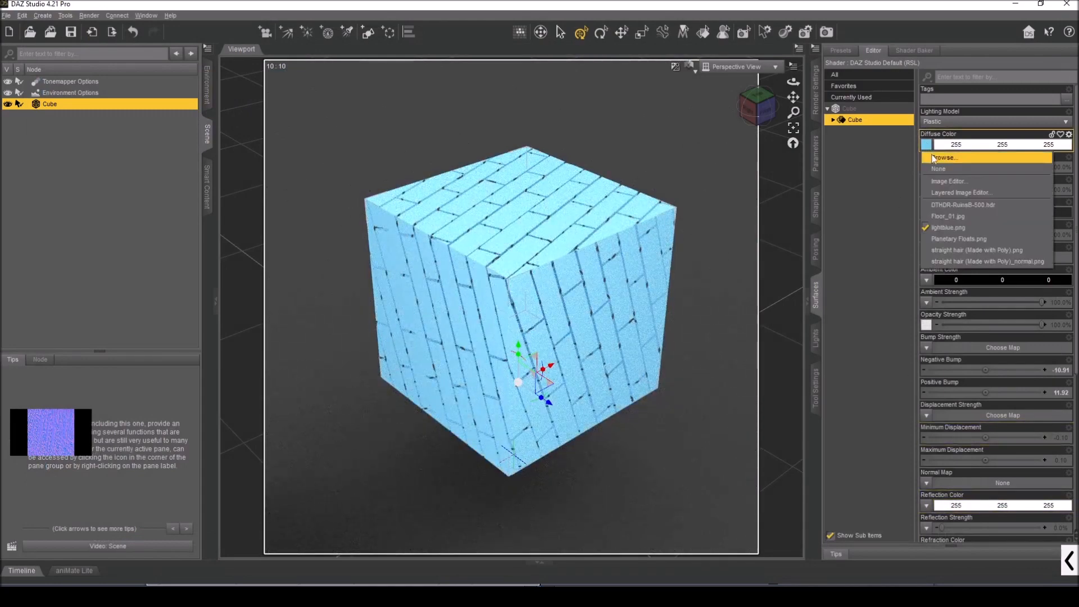
click(934, 158)
click(202, 84)
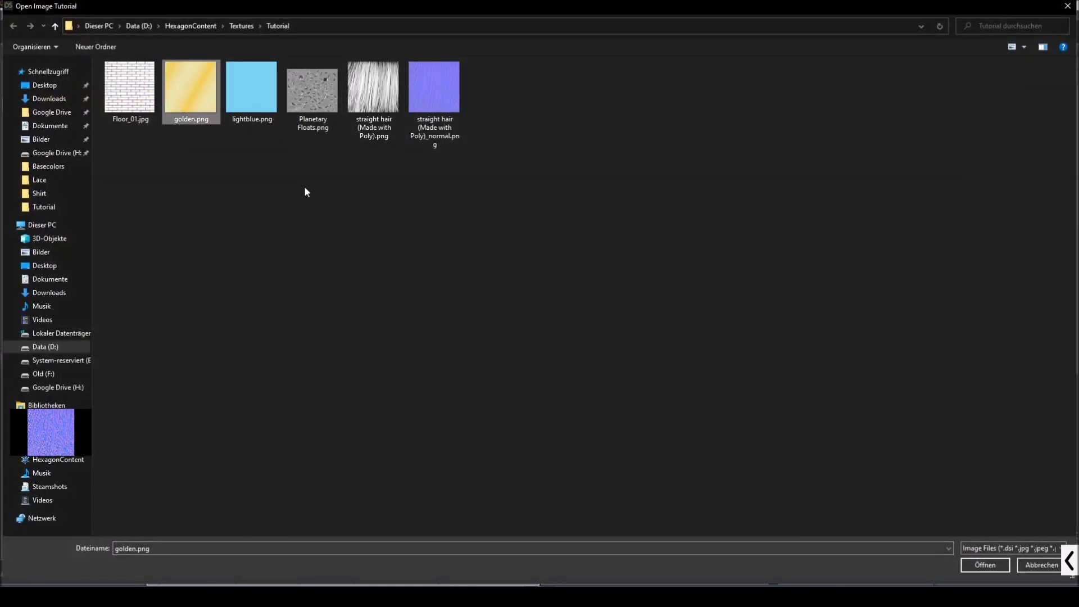
click(984, 564)
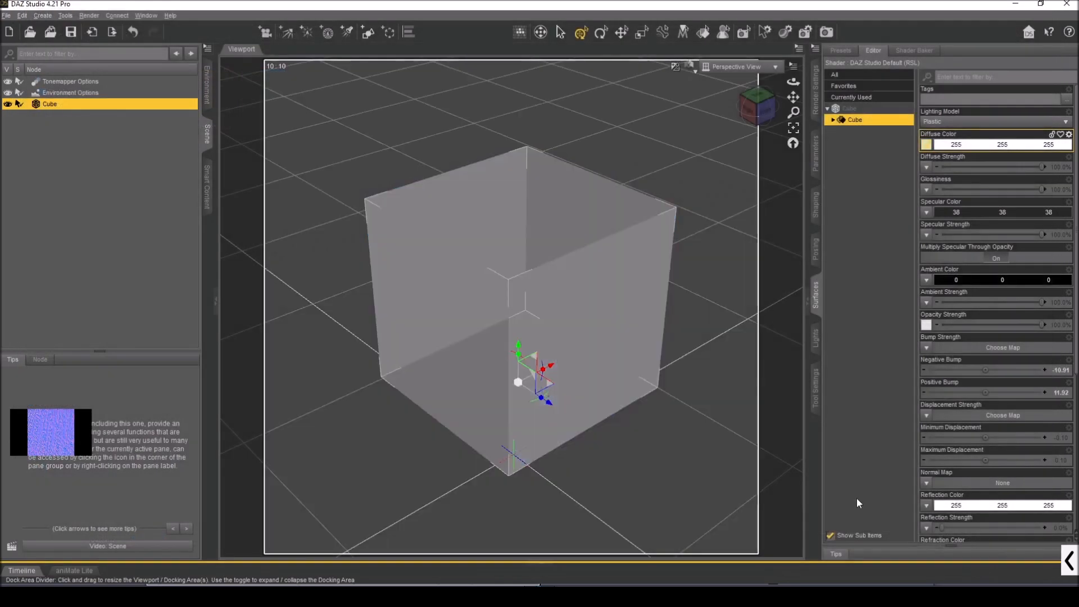
mouse_move(927, 146)
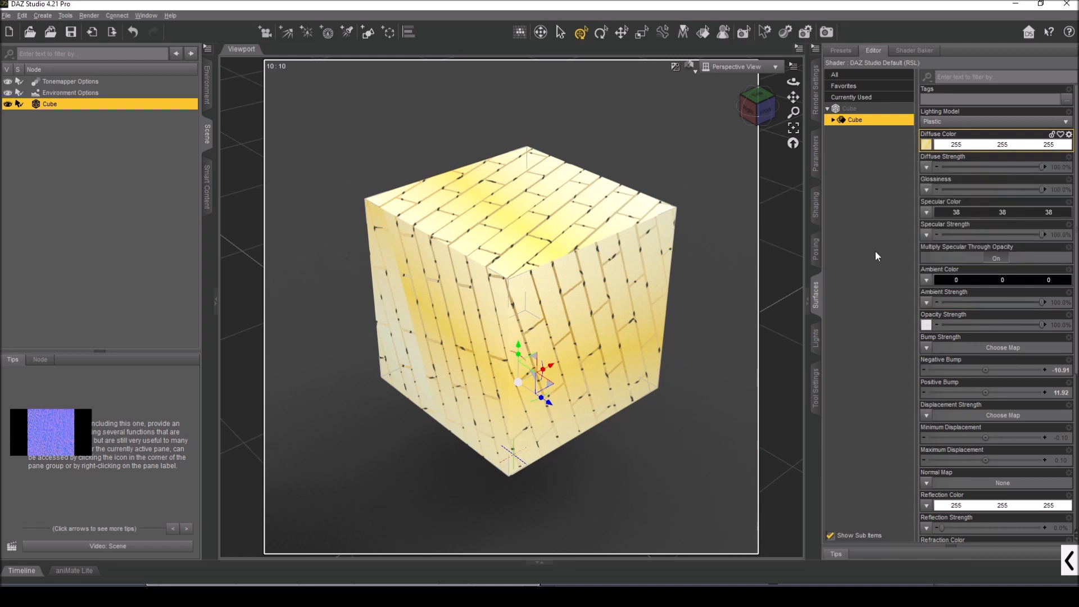
Step: Set the Cube surface's Horizontal Tiles and Vertical Tiles to 3
scroll(932, 331, down, 5)
scroll(962, 335, up, 1)
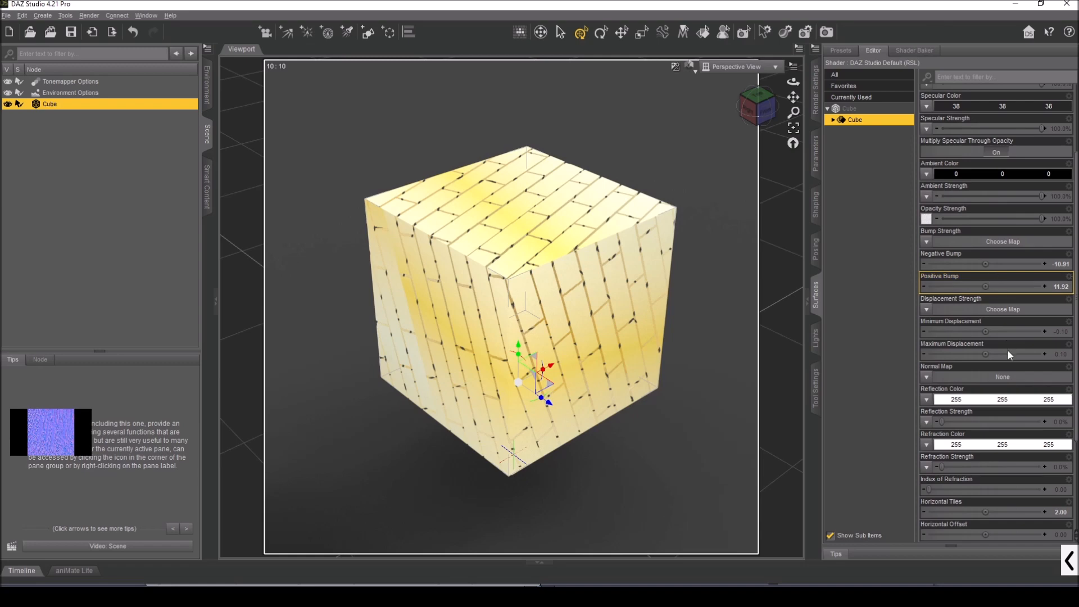
scroll(1011, 366, down, 1)
double_click(1059, 376)
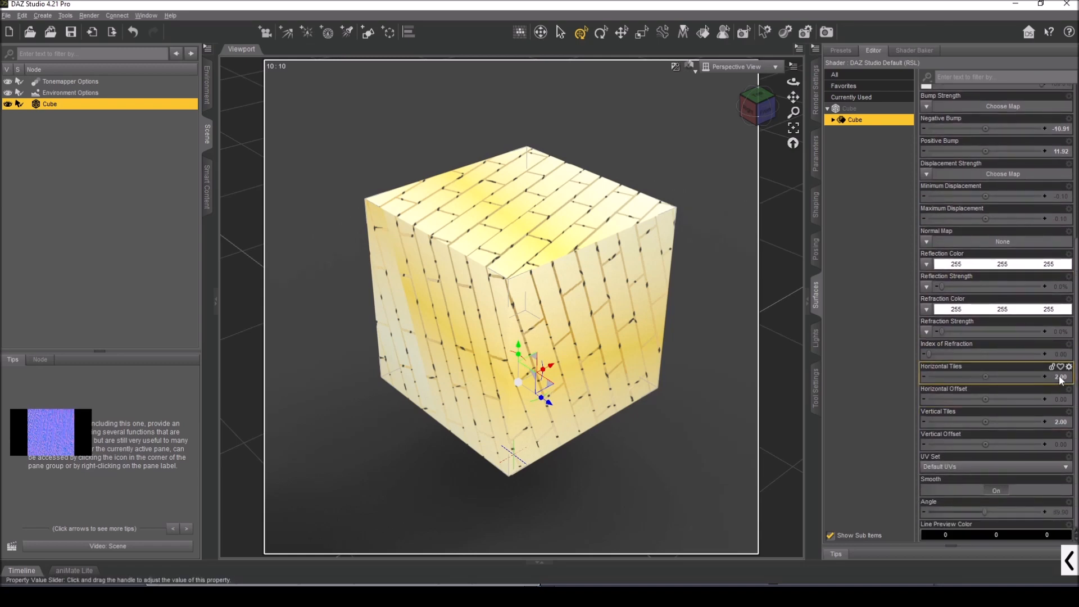
text(3)
key(Return)
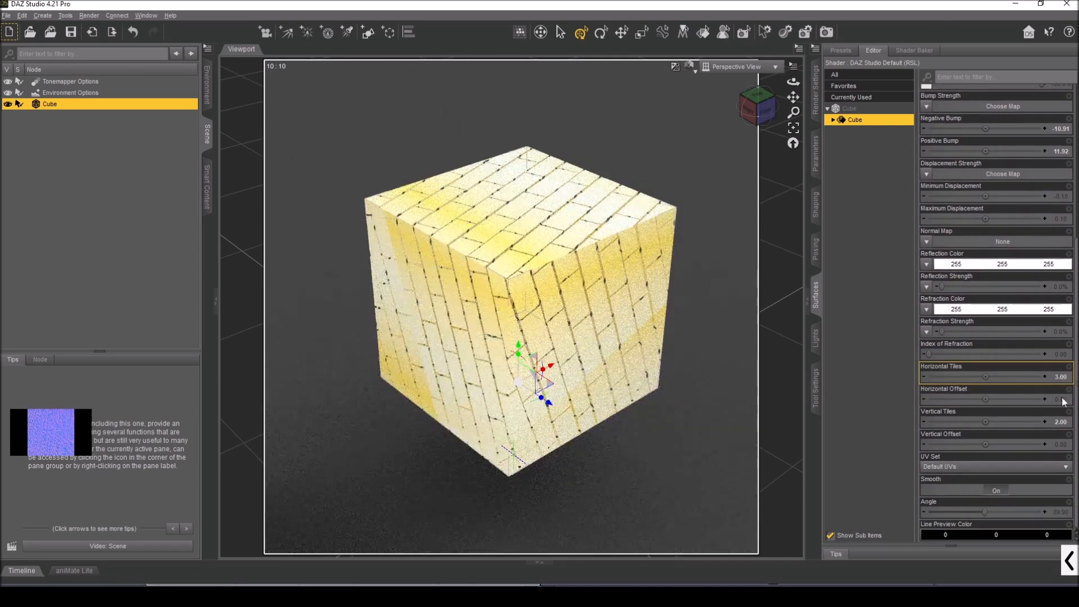
double_click(1065, 425)
text(3)
key(Return)
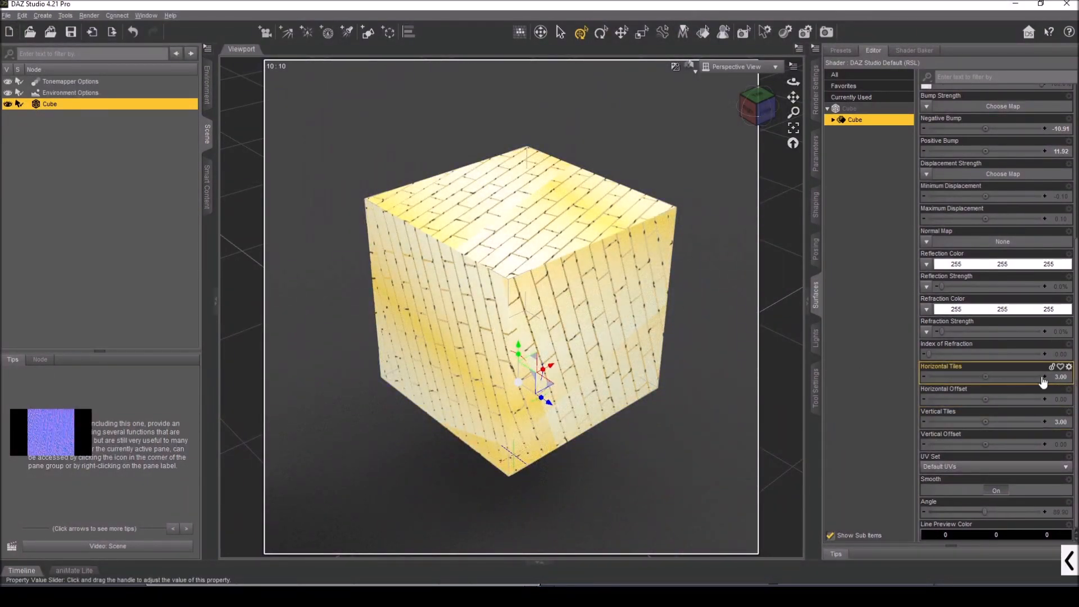
Step: Set the Cube surface's Horizontal Offset to 0.19 and switch the viewport's draw style to Texture Shaded
scroll(929, 272, up, 5)
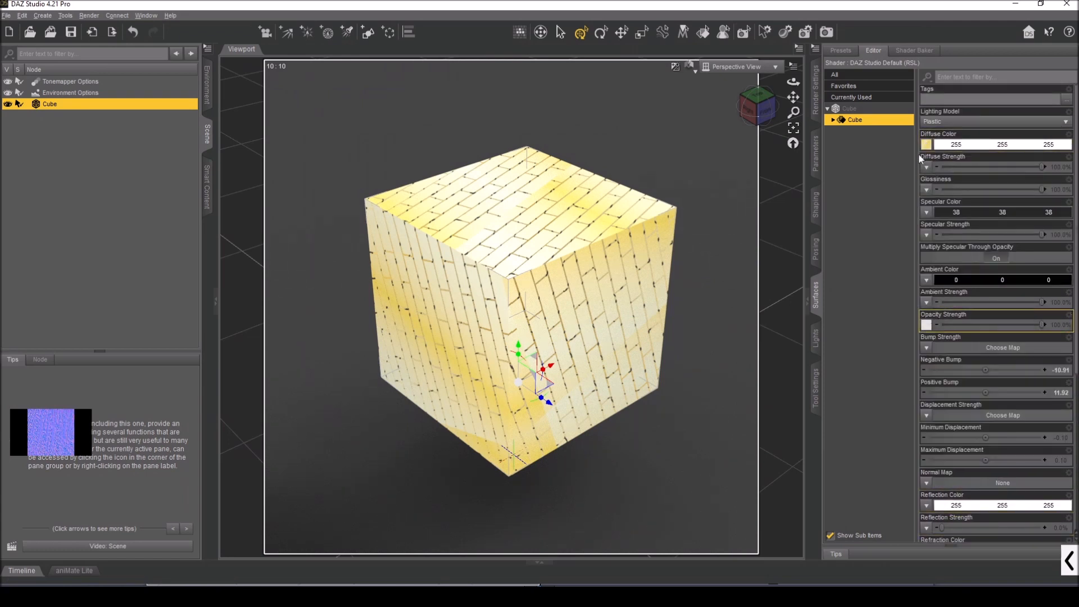
mouse_move(924, 325)
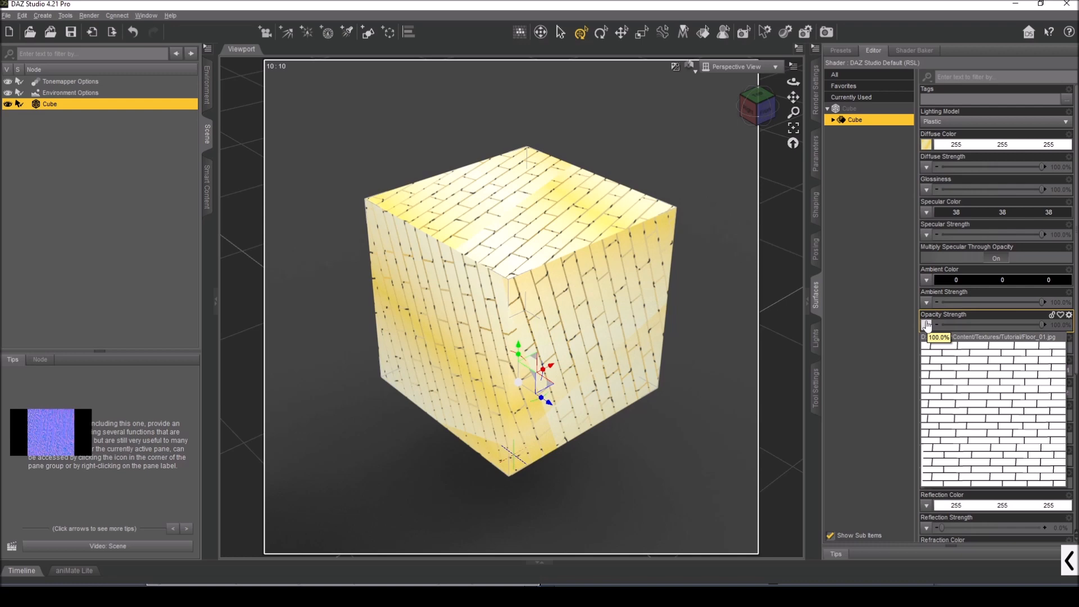
scroll(926, 325, down, 5)
drag(993, 398, 1003, 400)
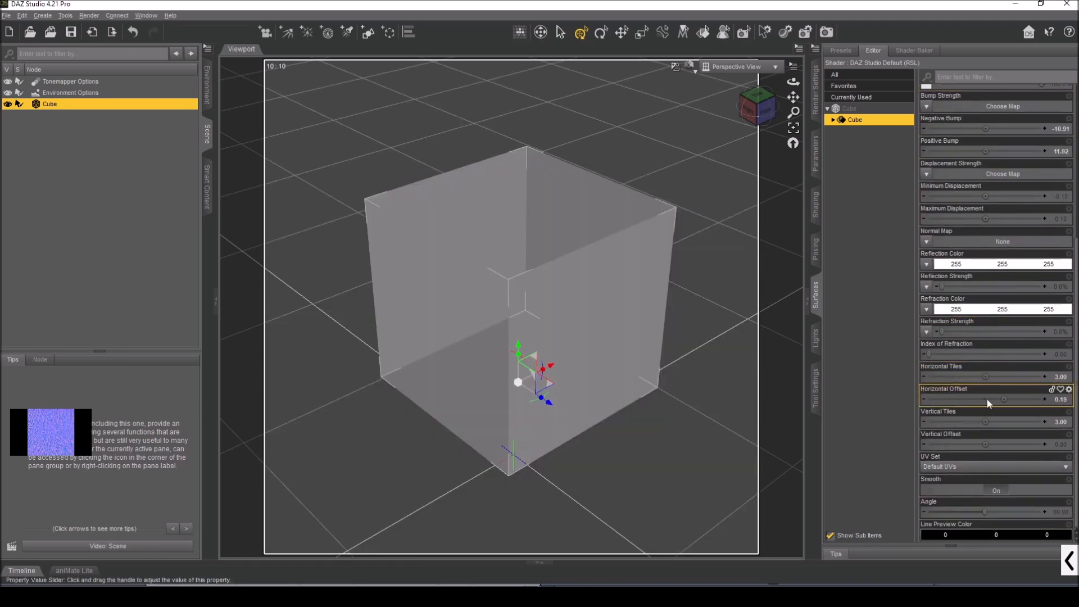
click(690, 67)
click(690, 169)
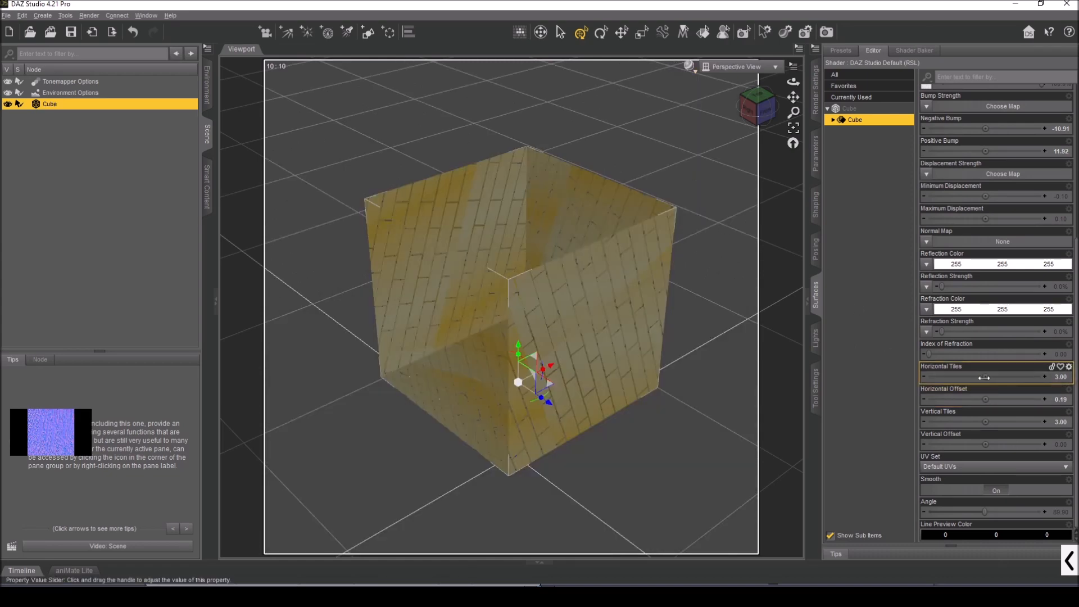
Step: Try a Horizontal Offset of -0.29 and a Vertical Offset of -0.31 on the Cube surface, restoring each value after testing
drag(985, 398, 959, 399)
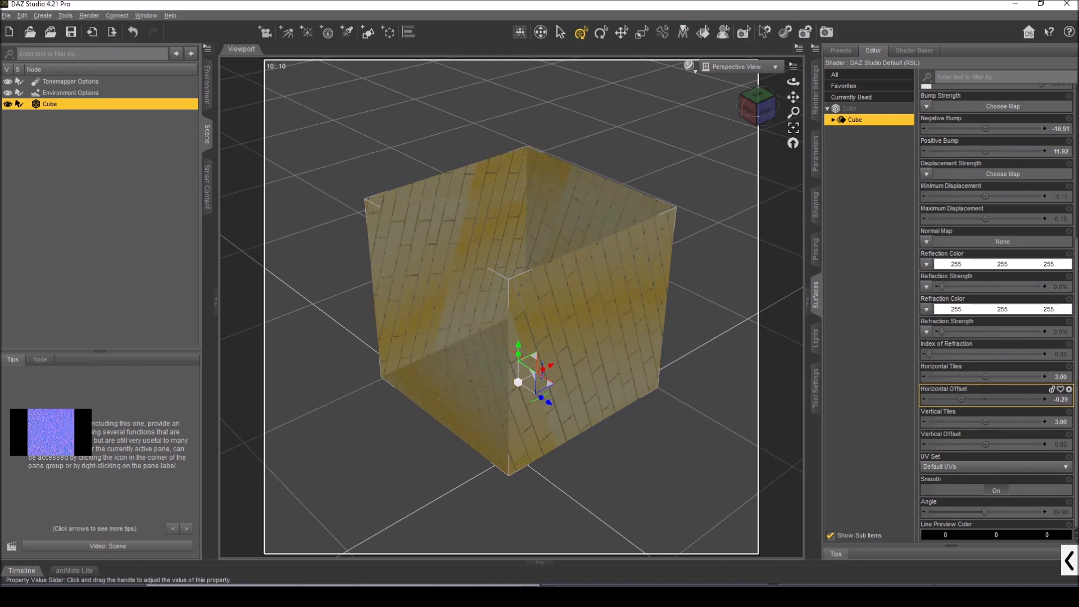
drag(960, 399, 967, 399)
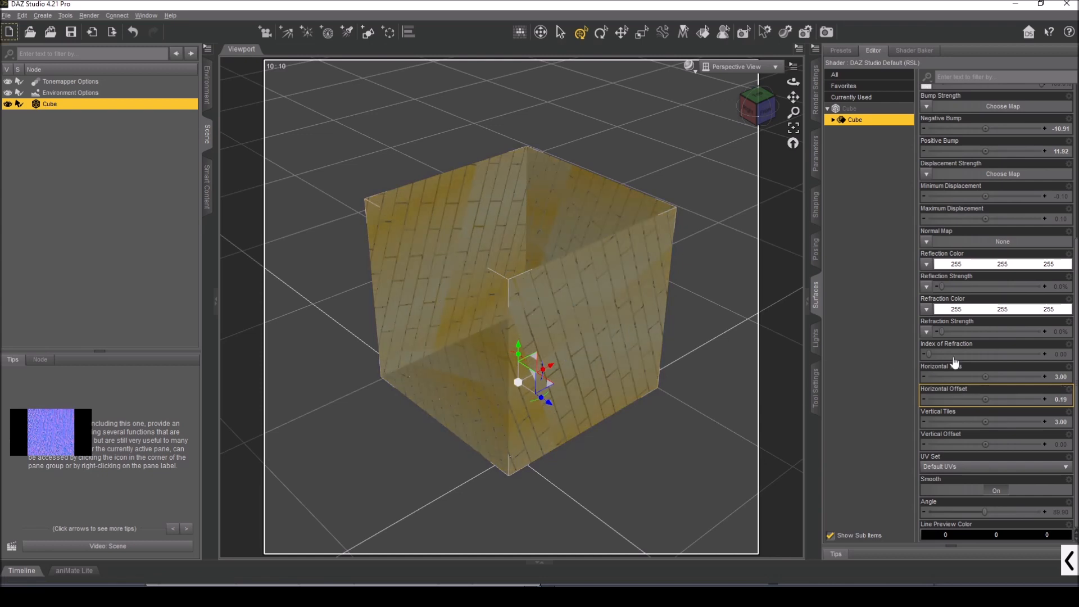
drag(985, 444, 969, 444)
drag(960, 444, 964, 445)
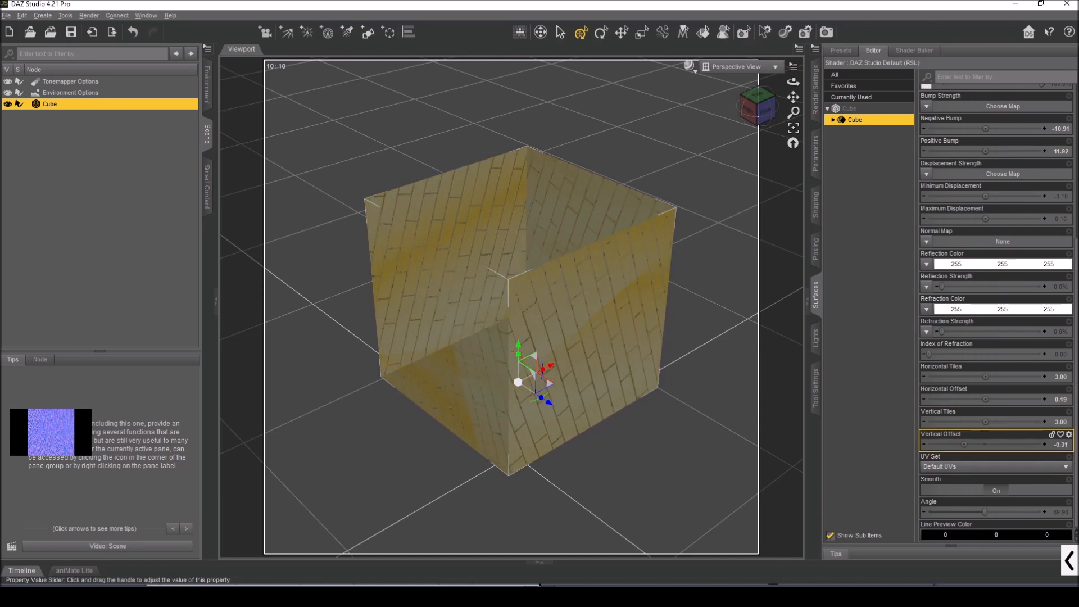
drag(963, 444, 985, 445)
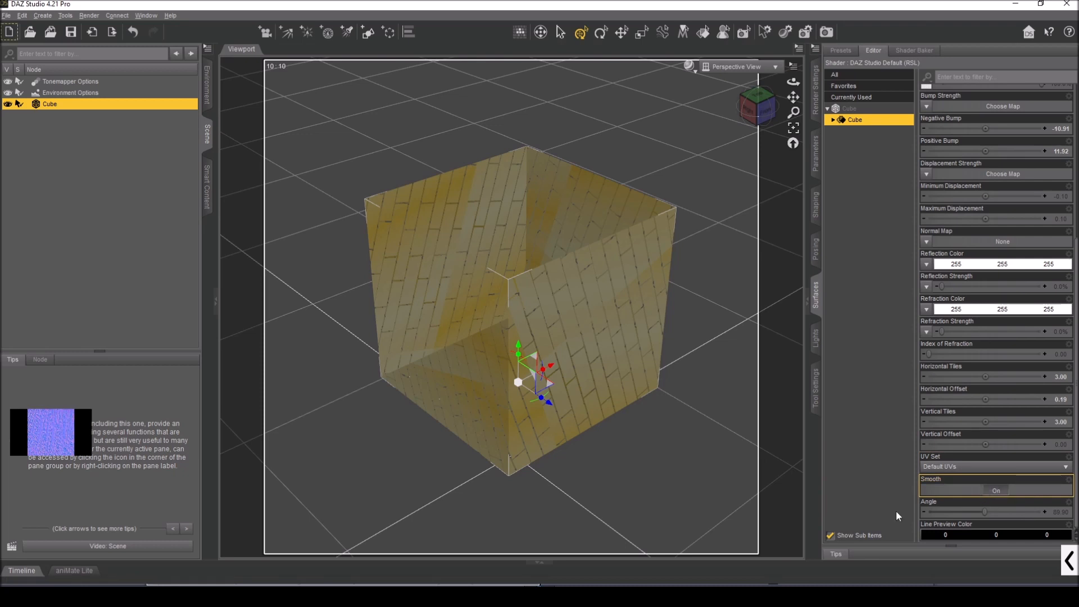
Step: Check the available engines in the render settings, keep NVIDIA Iray (MDL), and return to the Cube's surface settings
scroll(993, 399, up, 5)
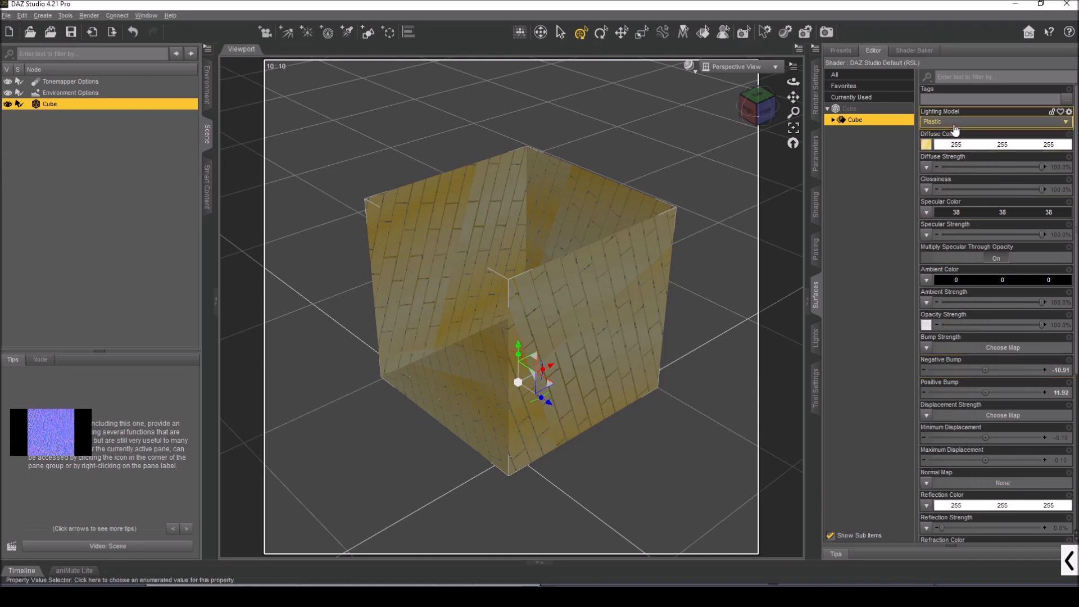
click(815, 90)
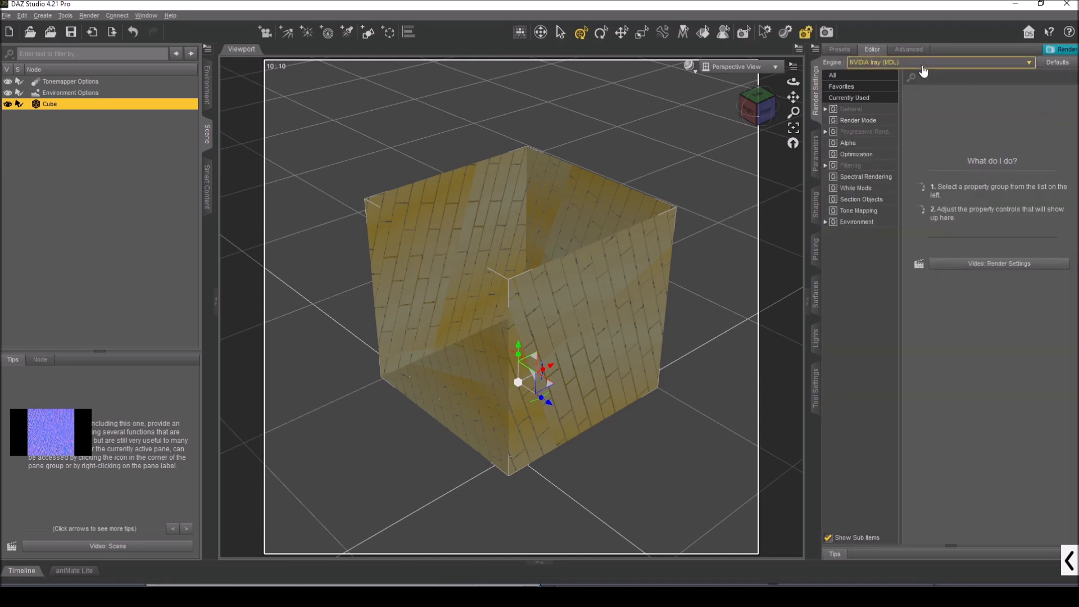
click(894, 60)
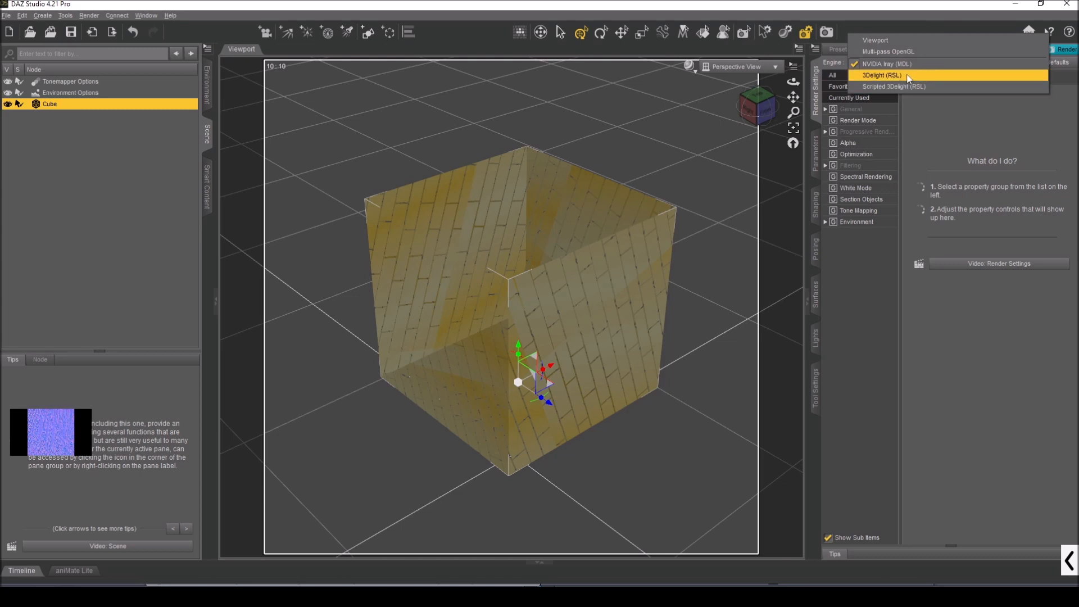
click(904, 66)
click(819, 289)
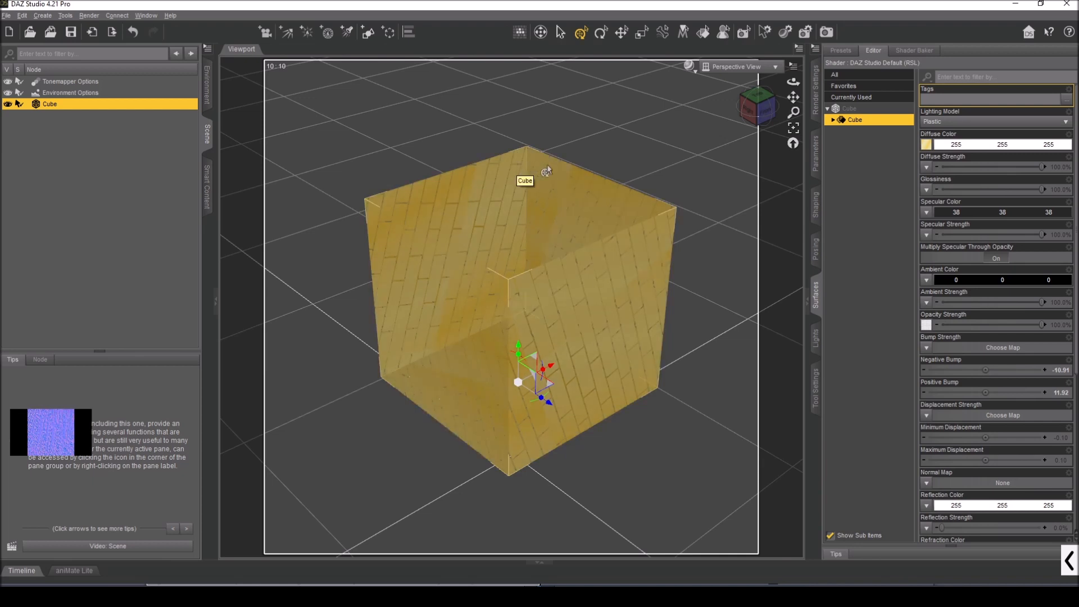
Step: Switch the viewport's draw style to NVIDIA Iray and set the Cube surface's Lighting Model to Metallic
click(689, 66)
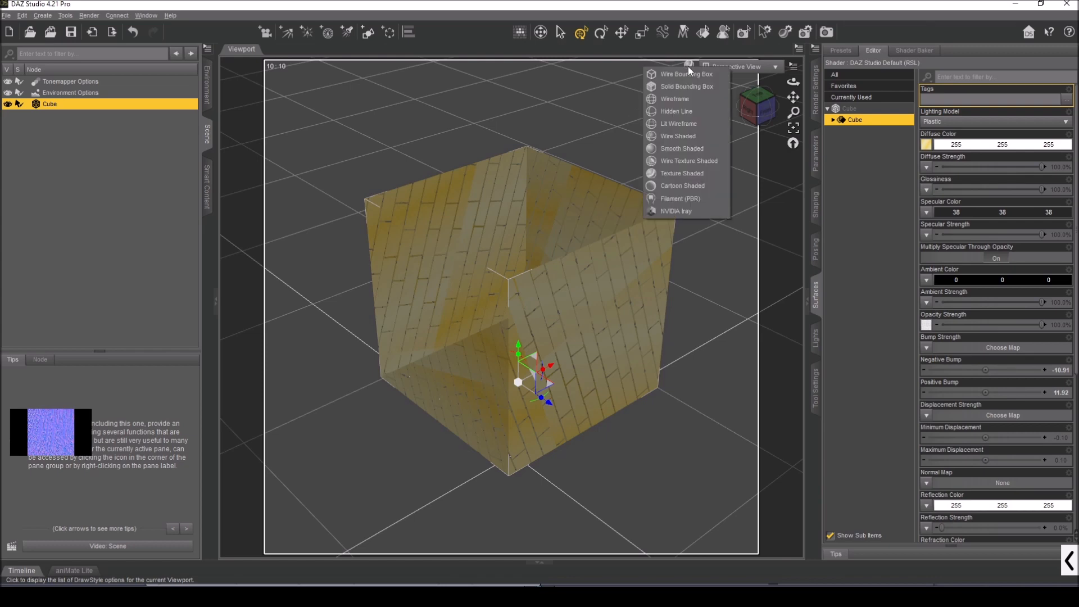
click(679, 199)
click(928, 122)
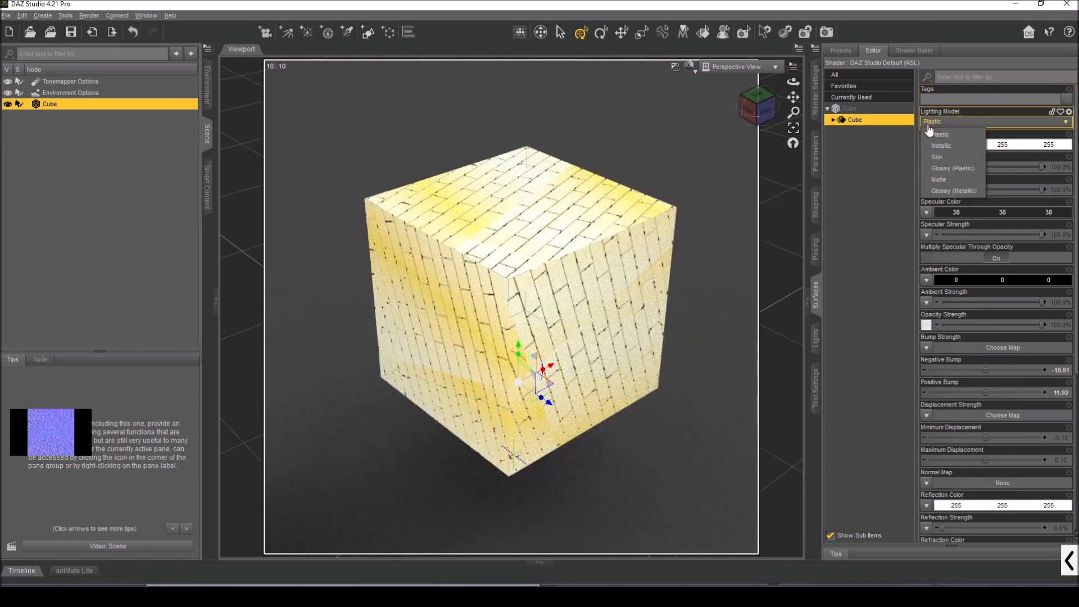
click(940, 145)
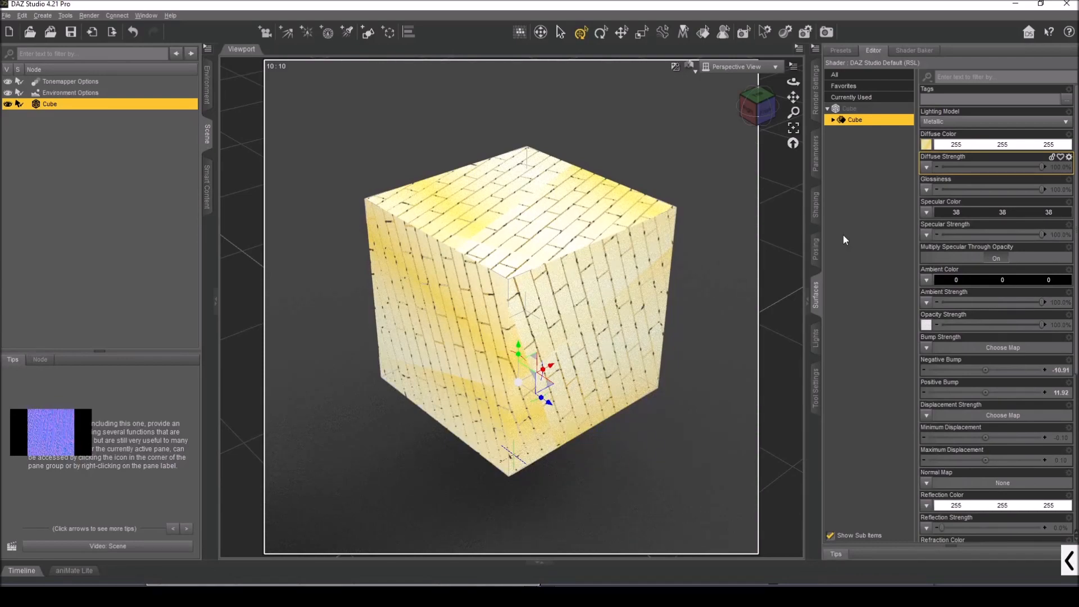
Step: Open the surface shader presets and look through the subcategories of the Iray group
drag(767, 114, 767, 114)
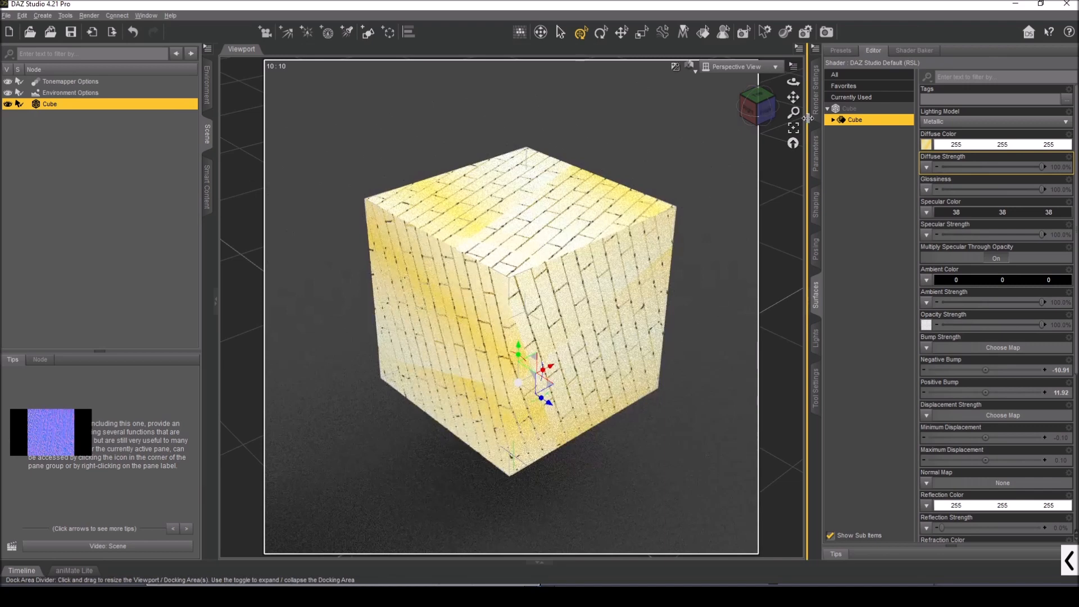
click(841, 51)
click(872, 50)
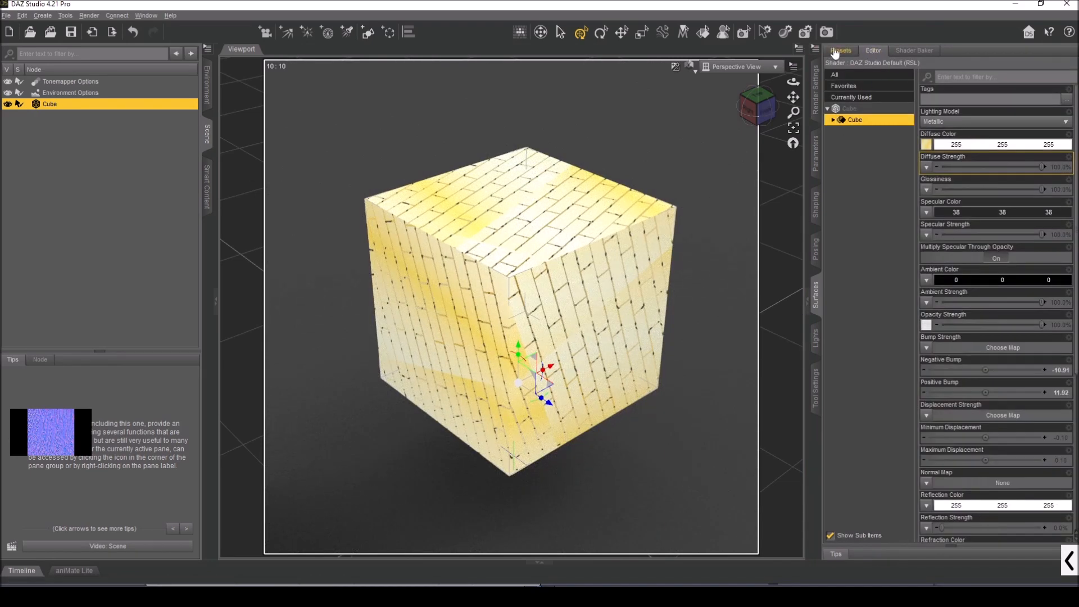
click(841, 51)
click(865, 51)
click(852, 52)
click(827, 89)
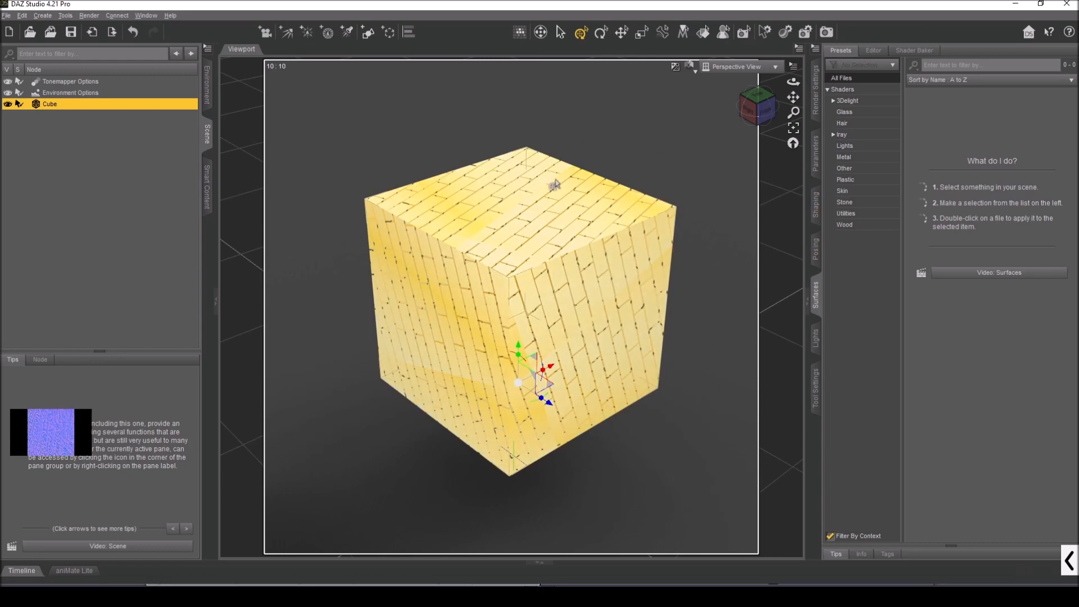
click(832, 136)
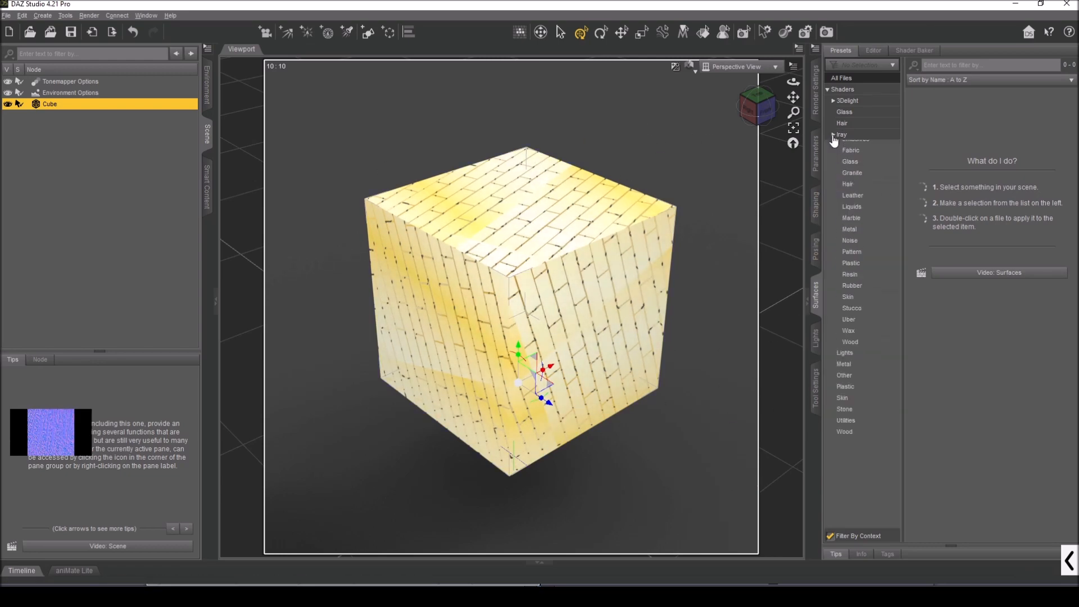
click(832, 136)
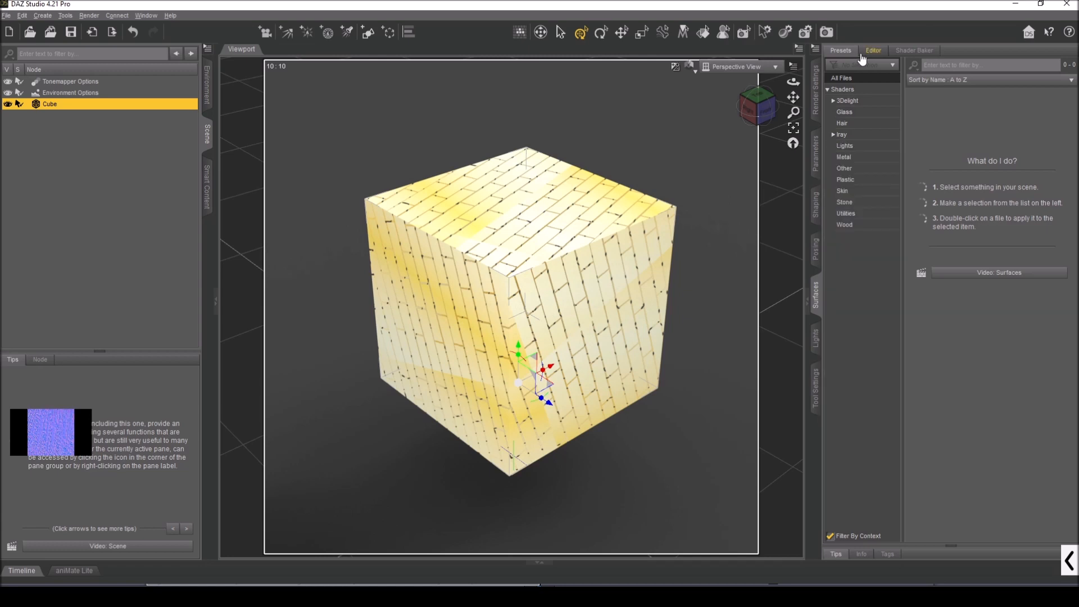
Step: Examine the complete Iray shader preset list and the presets in its Emissives category
click(871, 51)
click(837, 52)
click(833, 134)
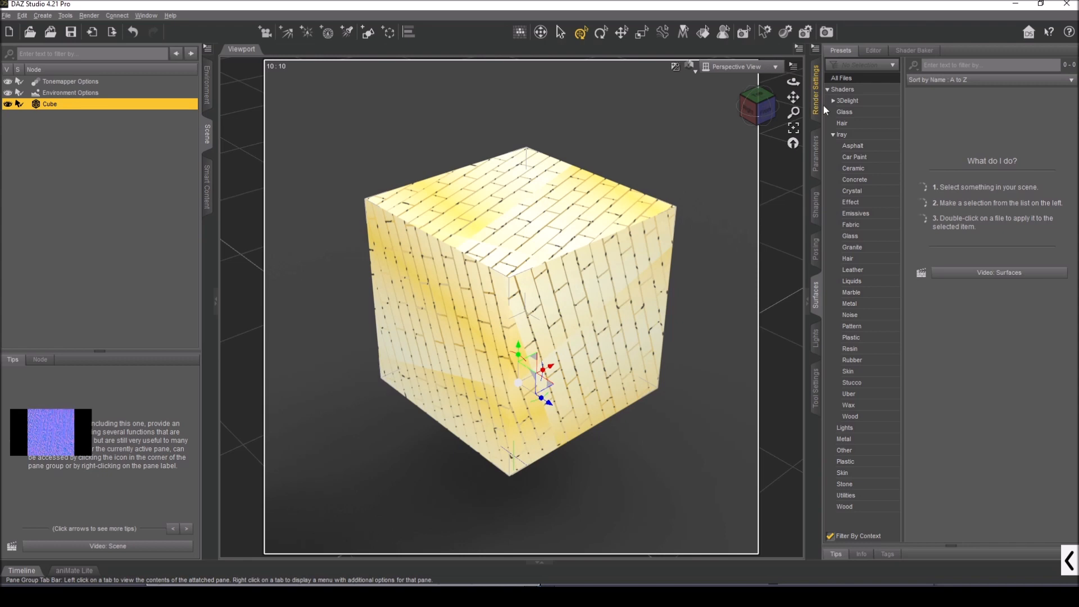
click(843, 135)
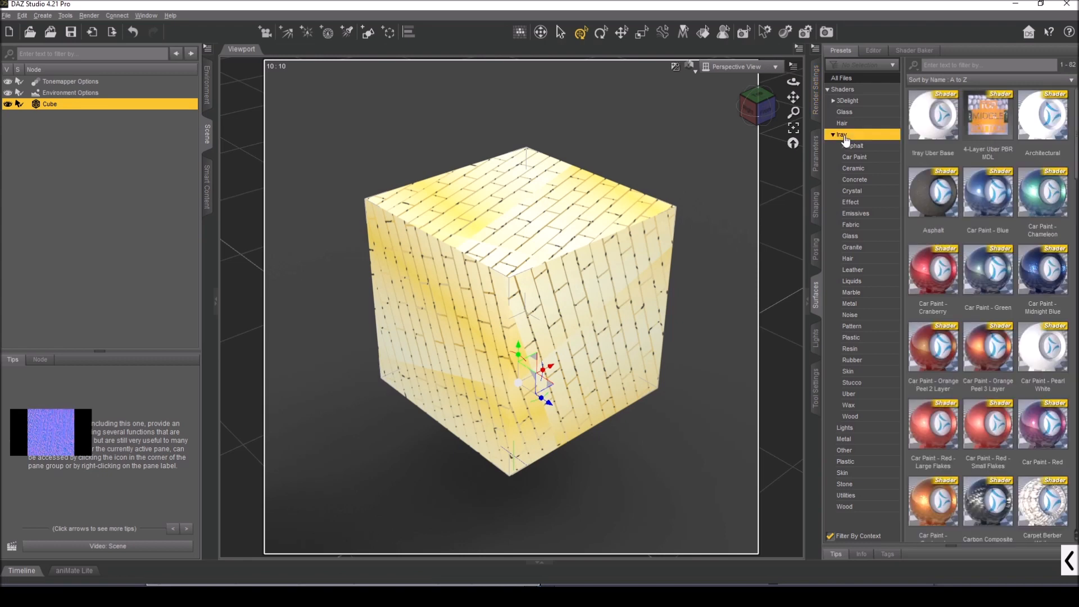
click(864, 213)
mouse_move(942, 131)
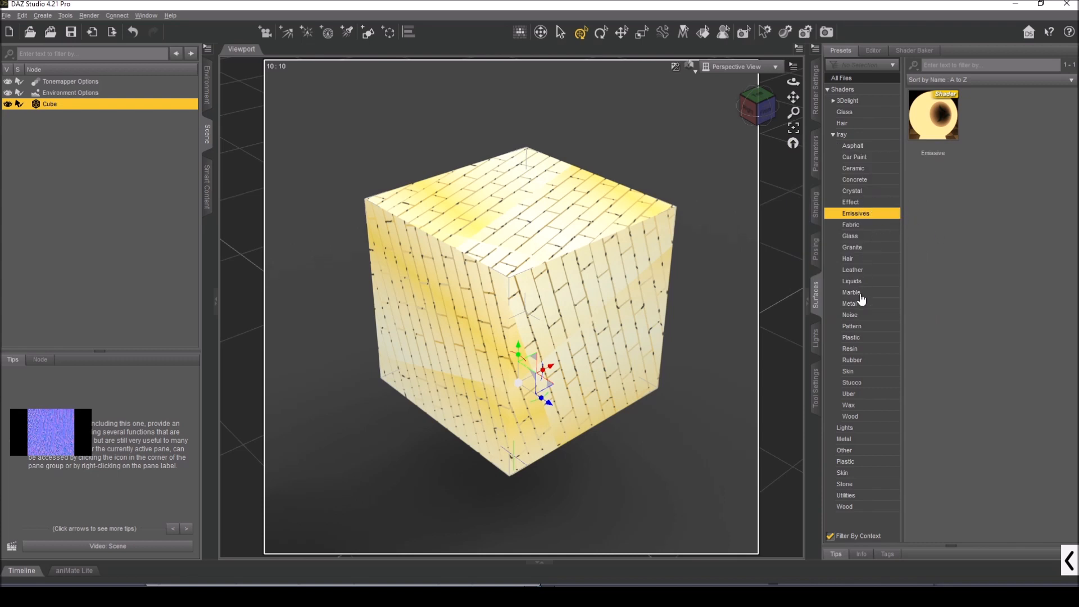
Step: Apply the Iray shader Glass - Solid - Clear to the Cube, and replace it with the Metal - Gold shader
click(852, 237)
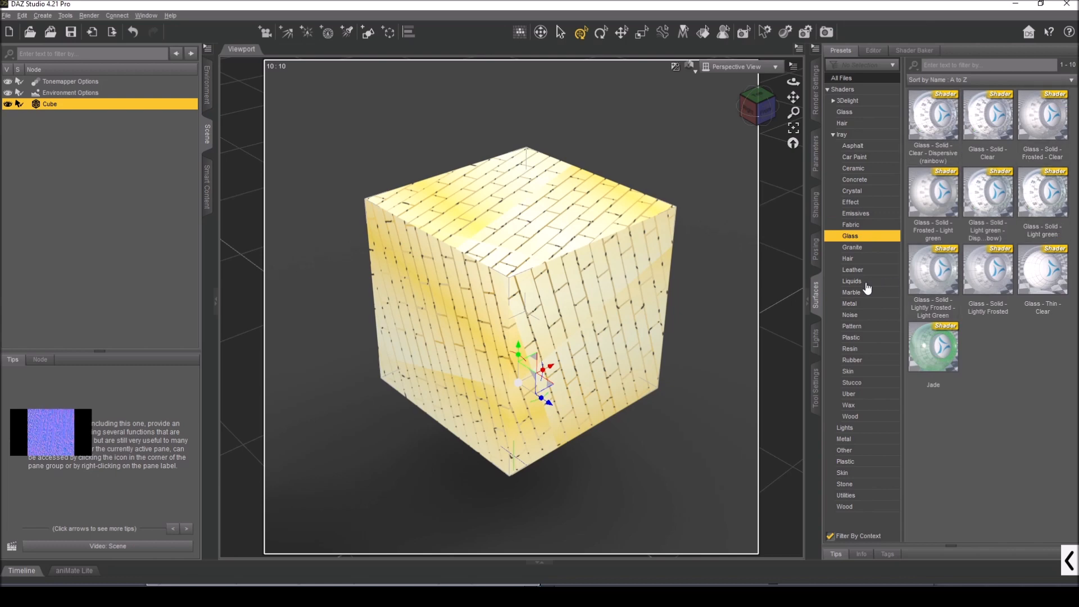
double_click(984, 130)
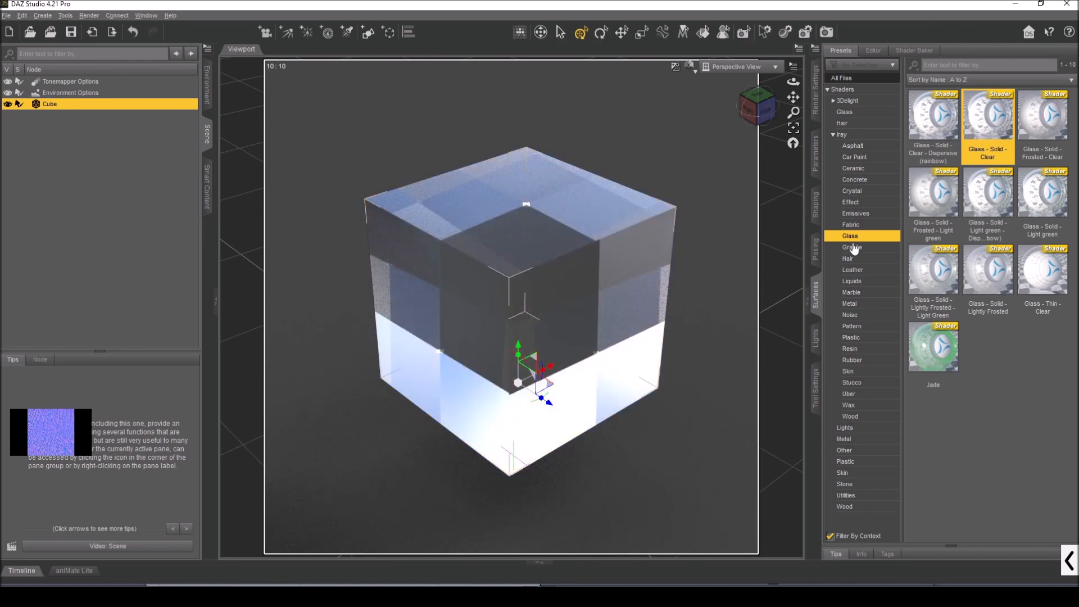
click(856, 308)
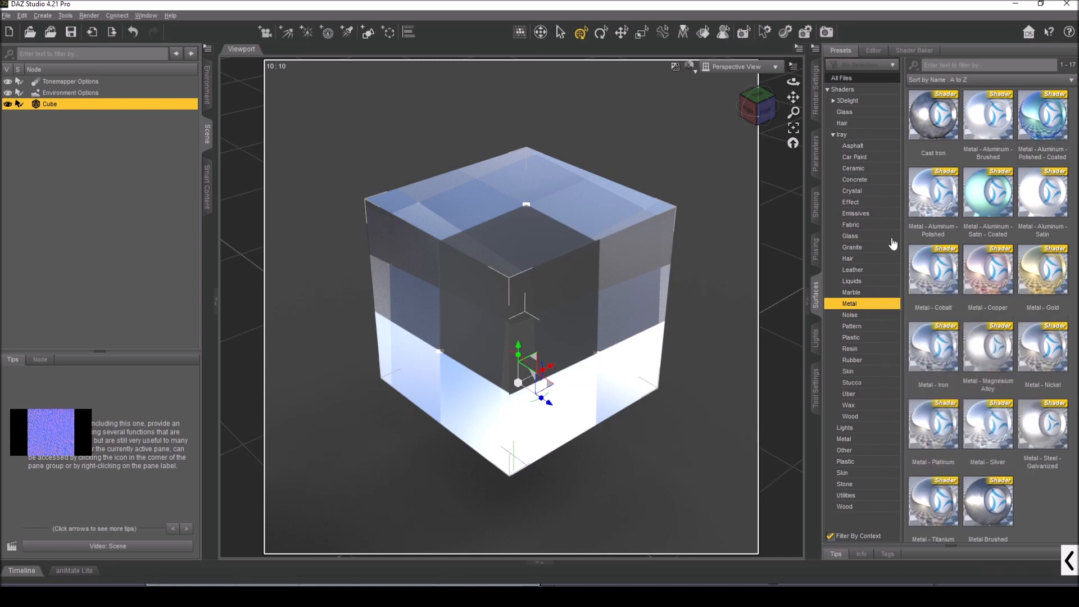
double_click(1041, 275)
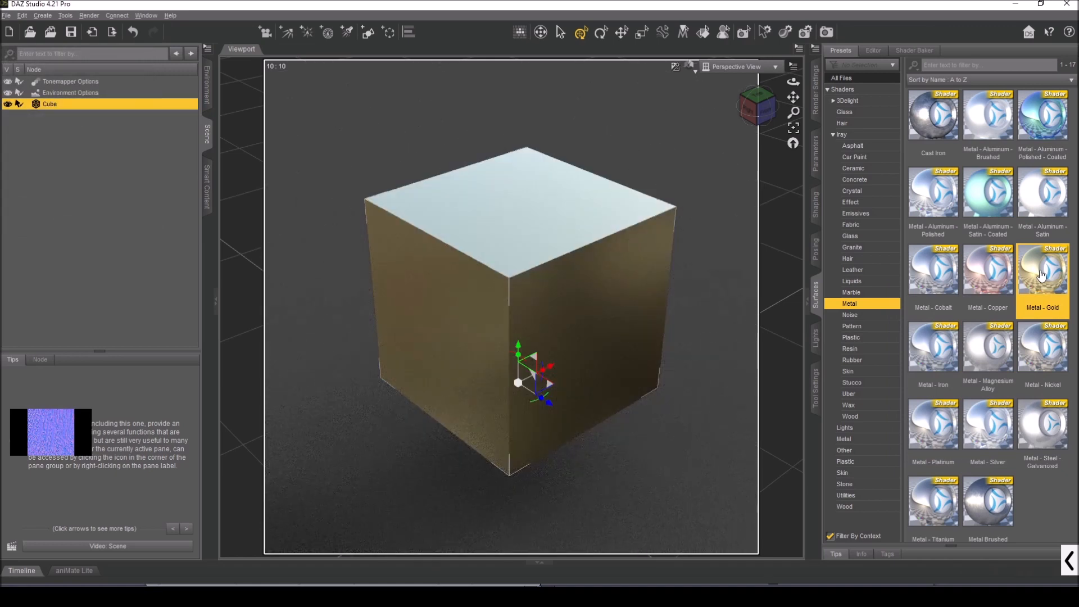
Step: Examine the Cube's Iray Uber surface parameters in the surface editor
click(868, 53)
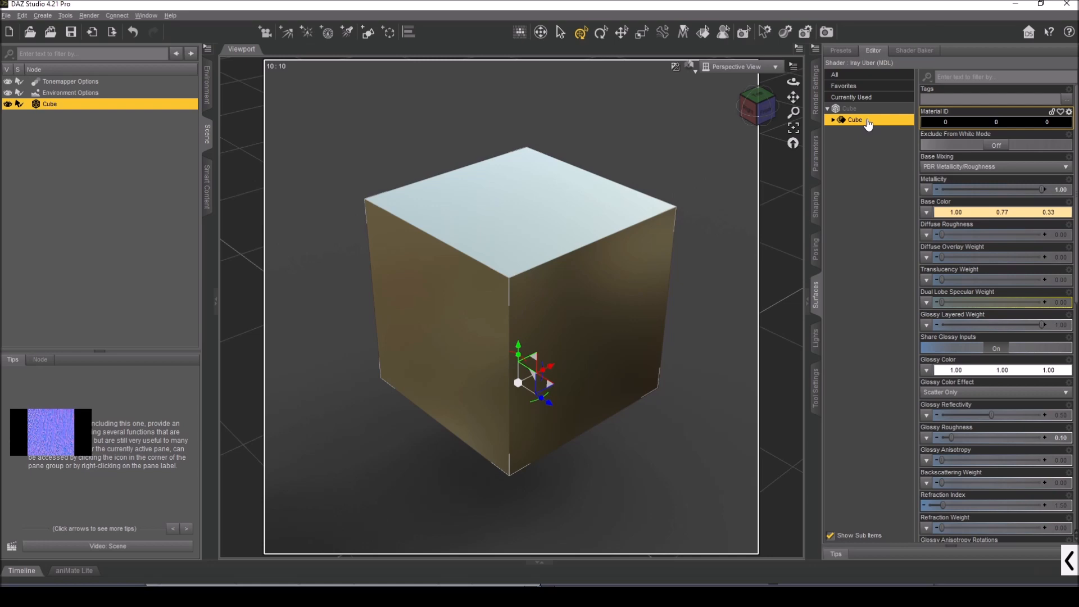
scroll(968, 129, down, 15)
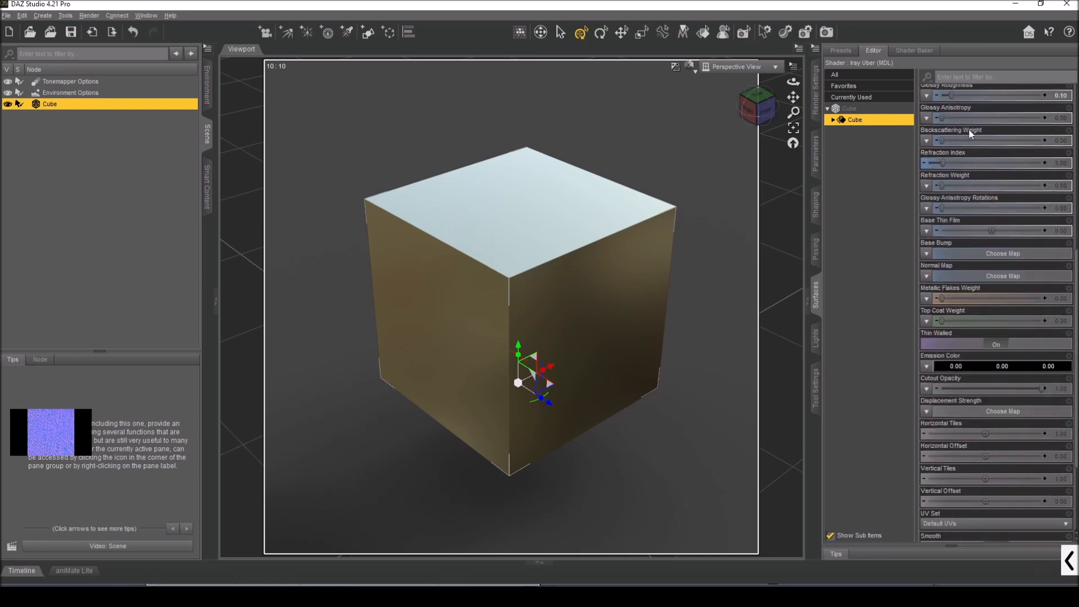
scroll(968, 130, up, 15)
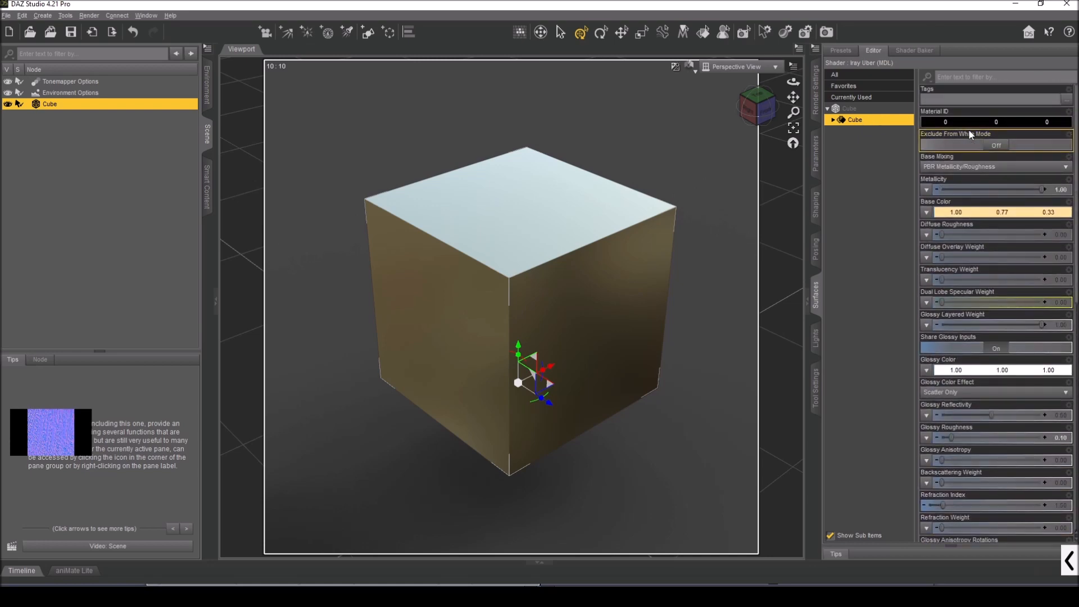
Step: Set the cube surface's Base Mixing to Weighted
click(973, 168)
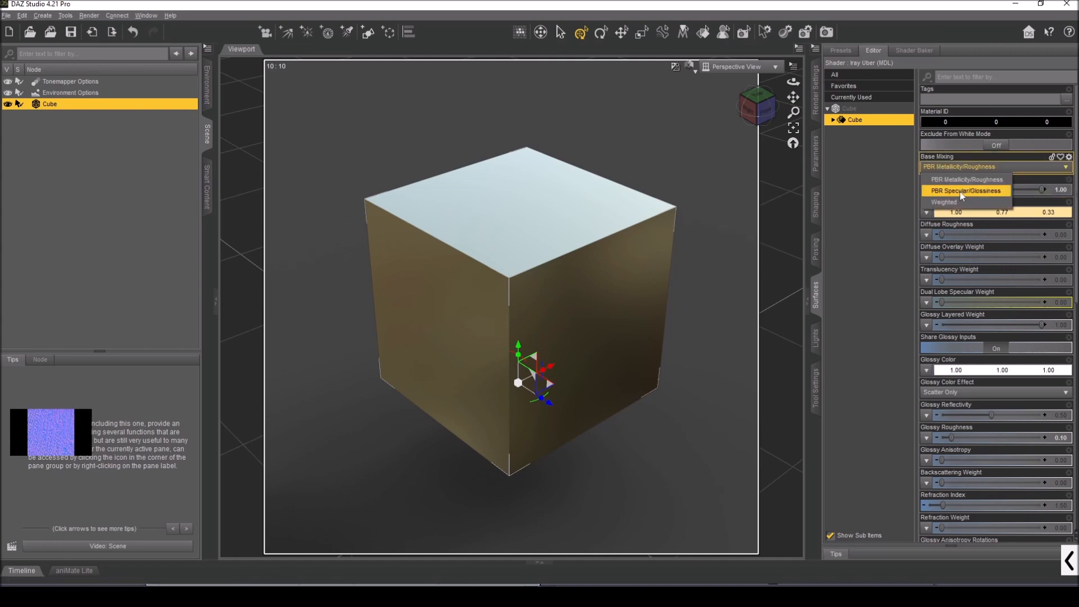
click(955, 202)
click(961, 169)
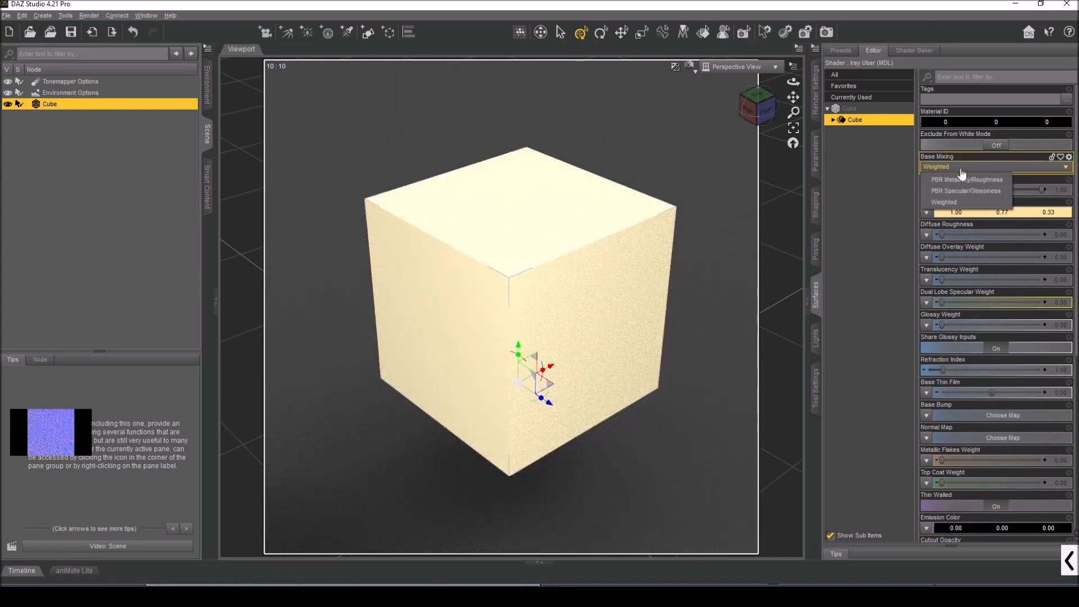
click(953, 203)
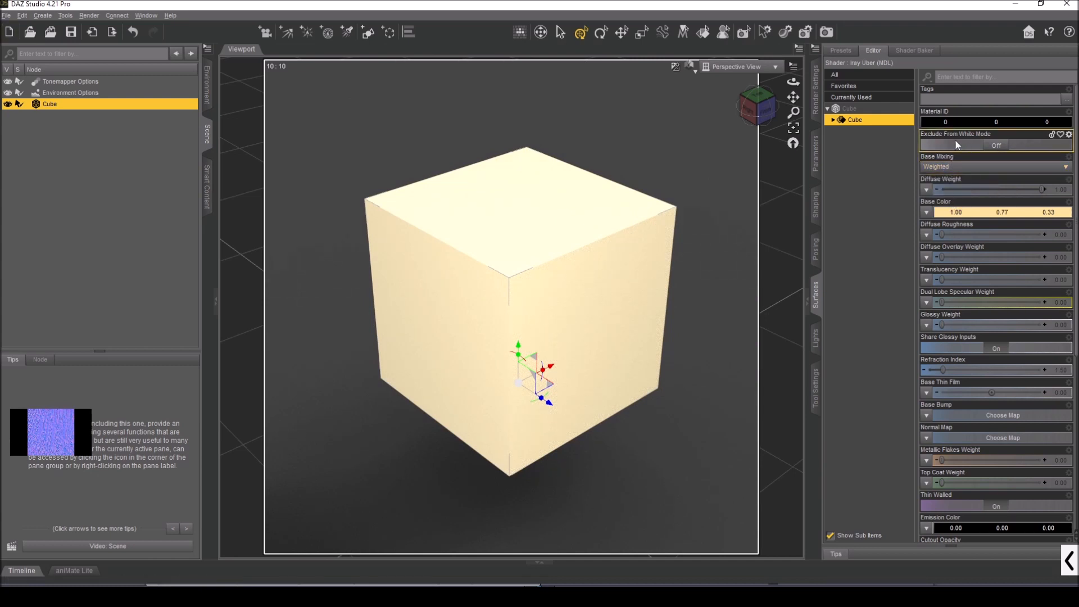
Step: Try white (255, 255, 255) as the cube's Material ID colour and return it to black
click(963, 123)
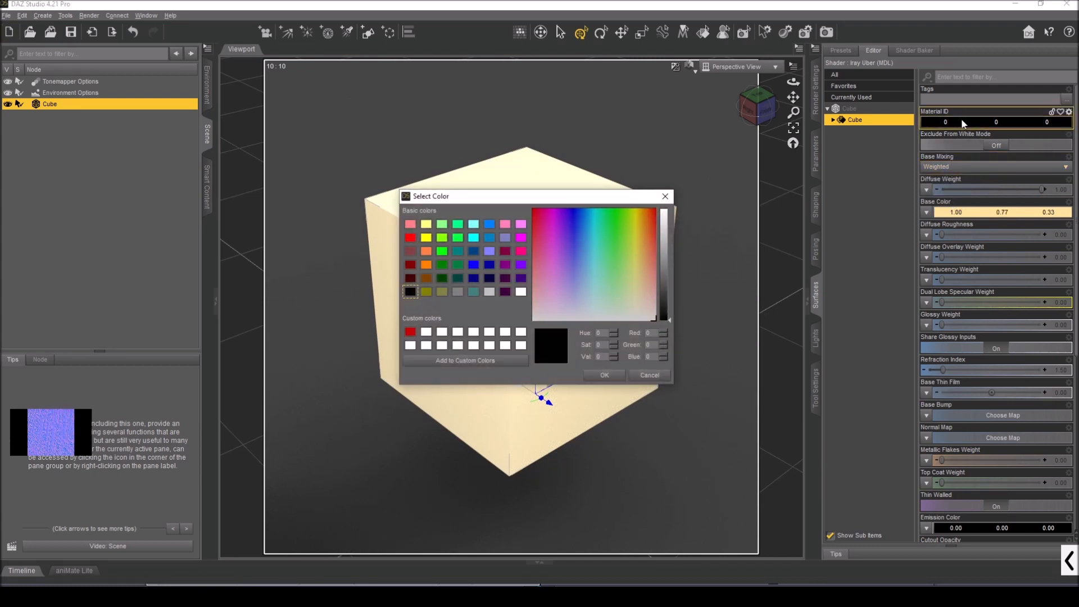
click(521, 291)
click(604, 375)
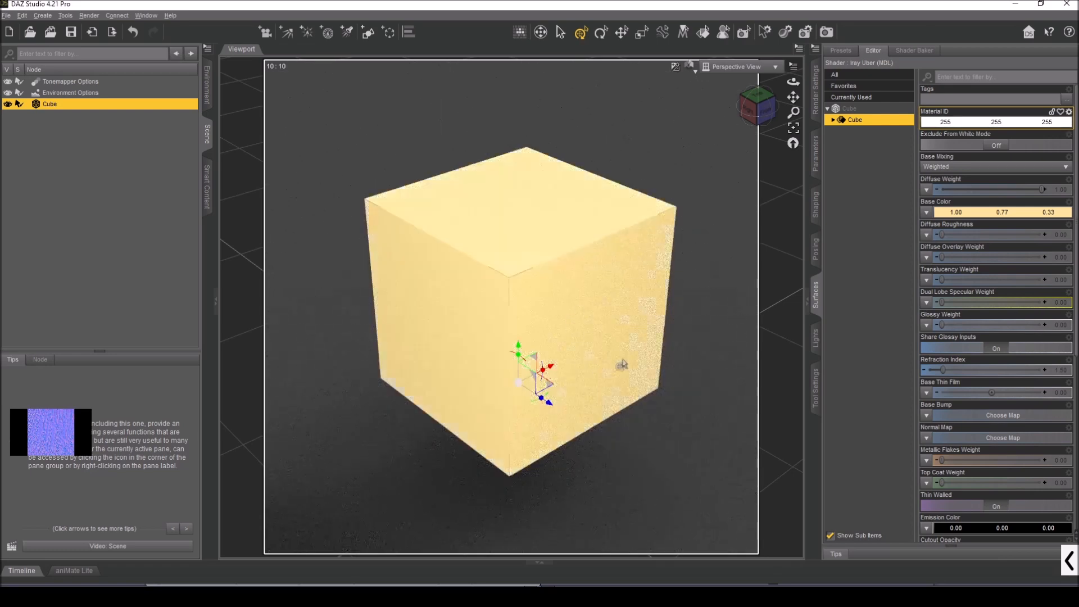
click(945, 121)
drag(661, 275, 662, 319)
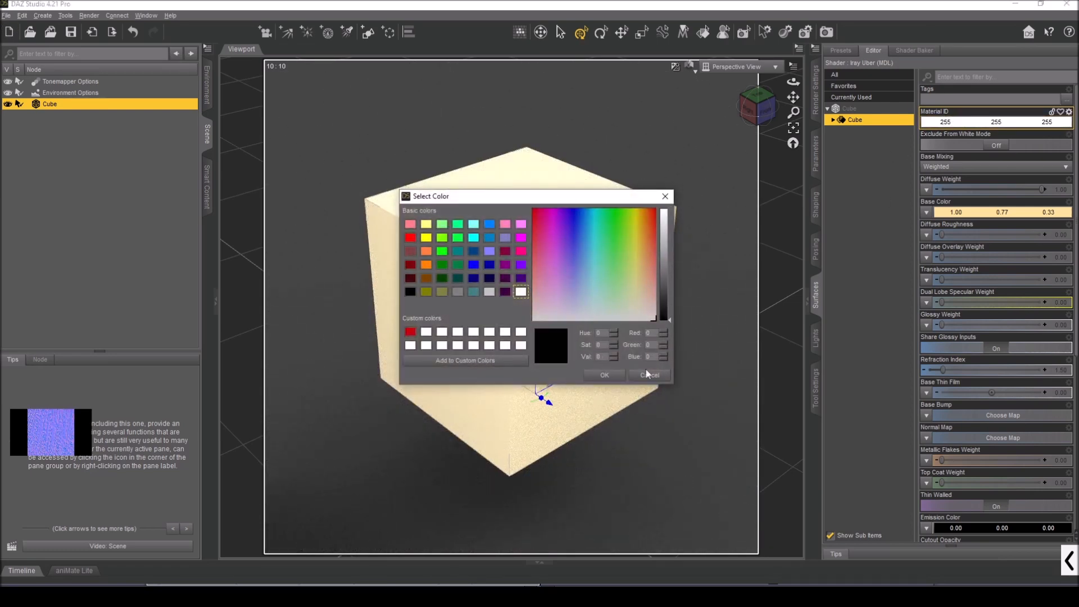
click(604, 374)
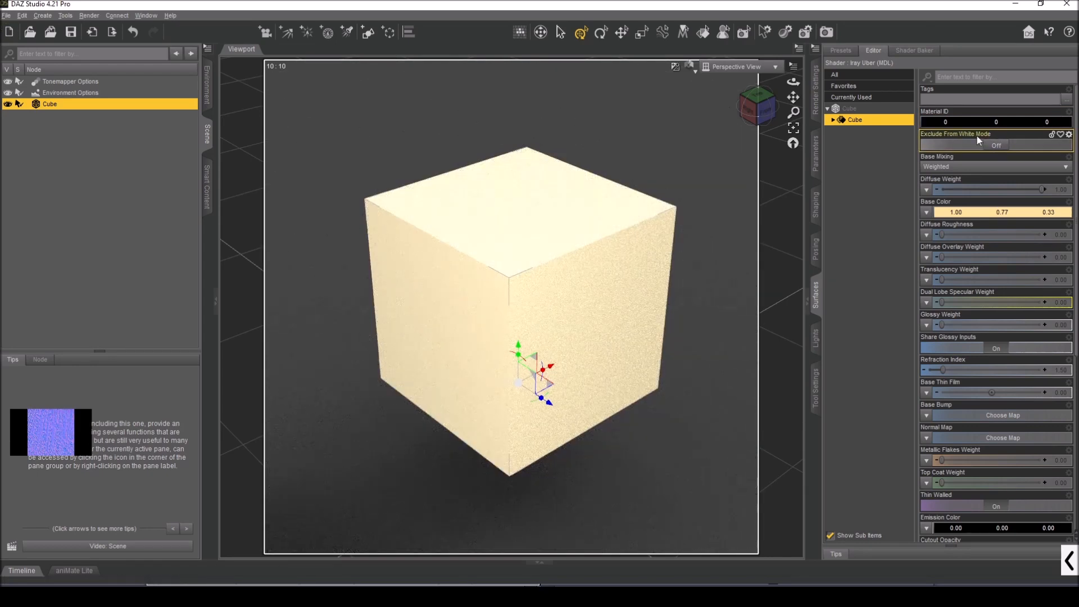
Step: Compare the PBR Specular/Glossiness and Weighted Base Mixing modes on the cube, ending on PBR Metallicity/Roughness
click(953, 167)
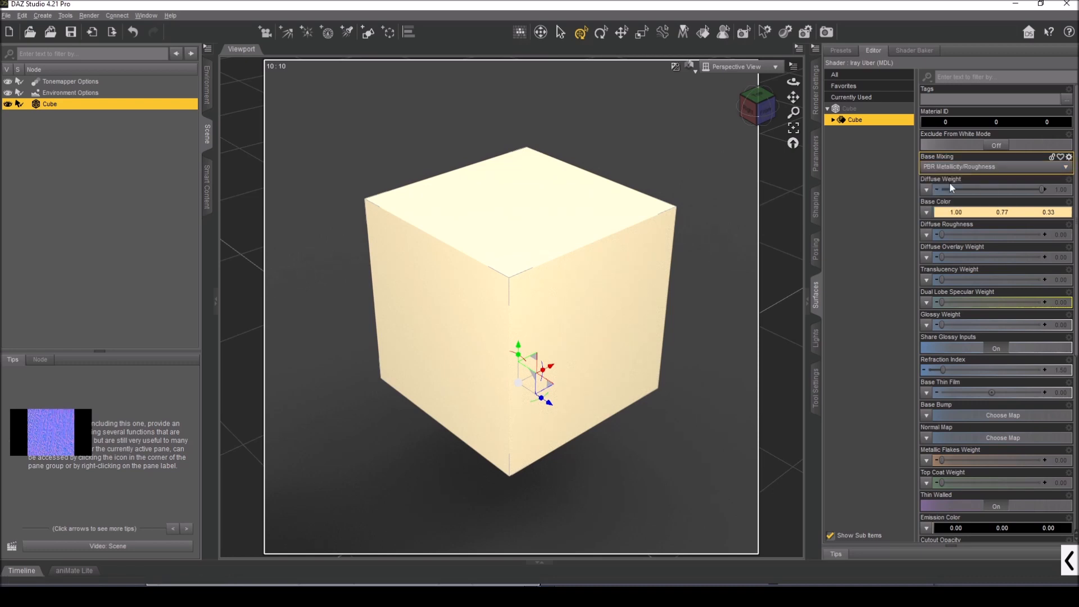
click(955, 182)
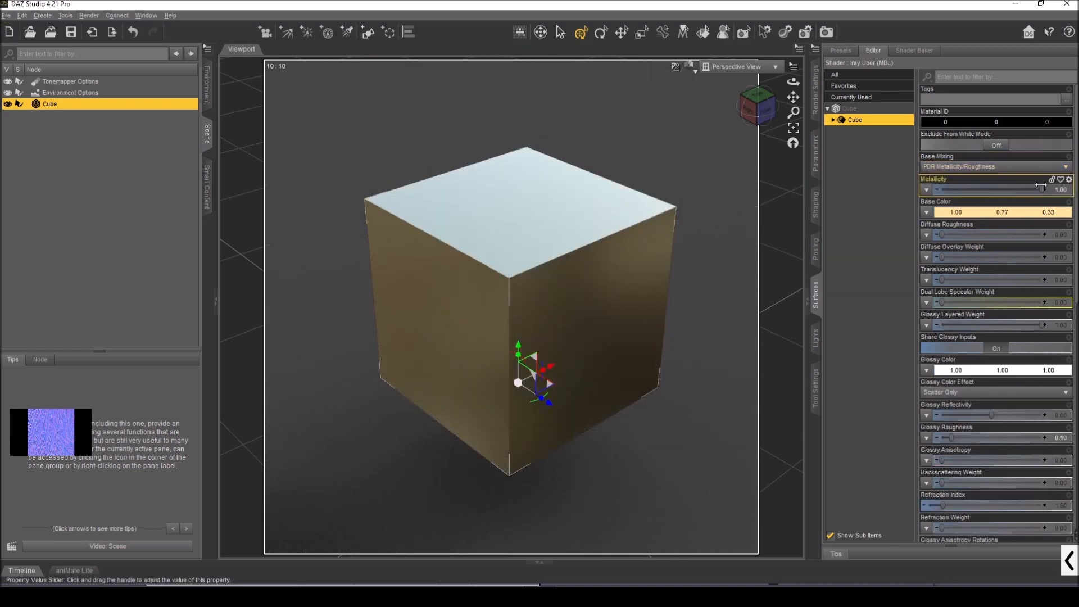
click(954, 167)
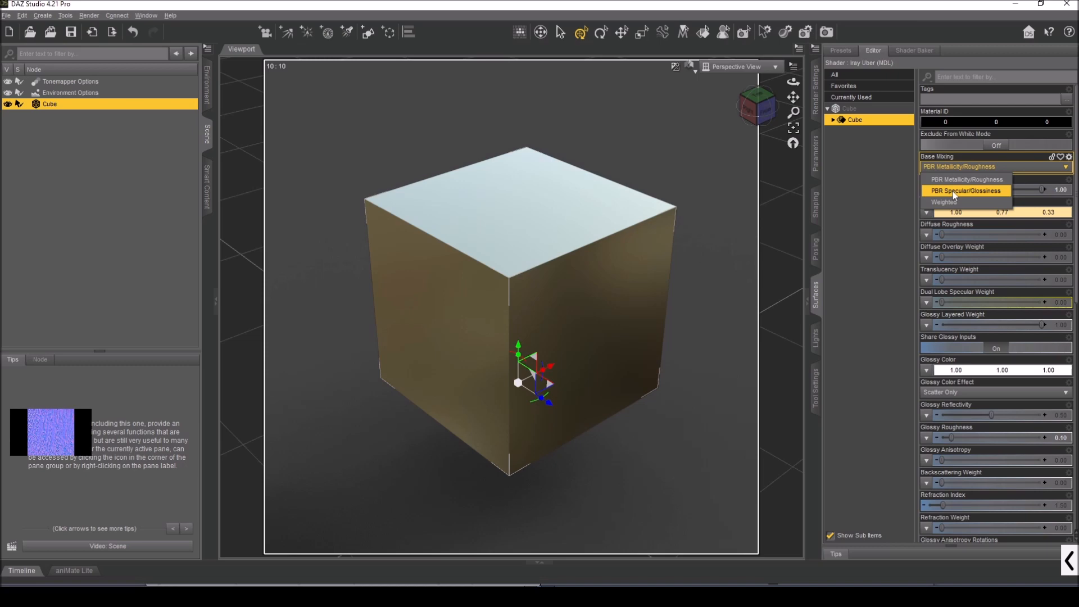
click(955, 192)
click(953, 167)
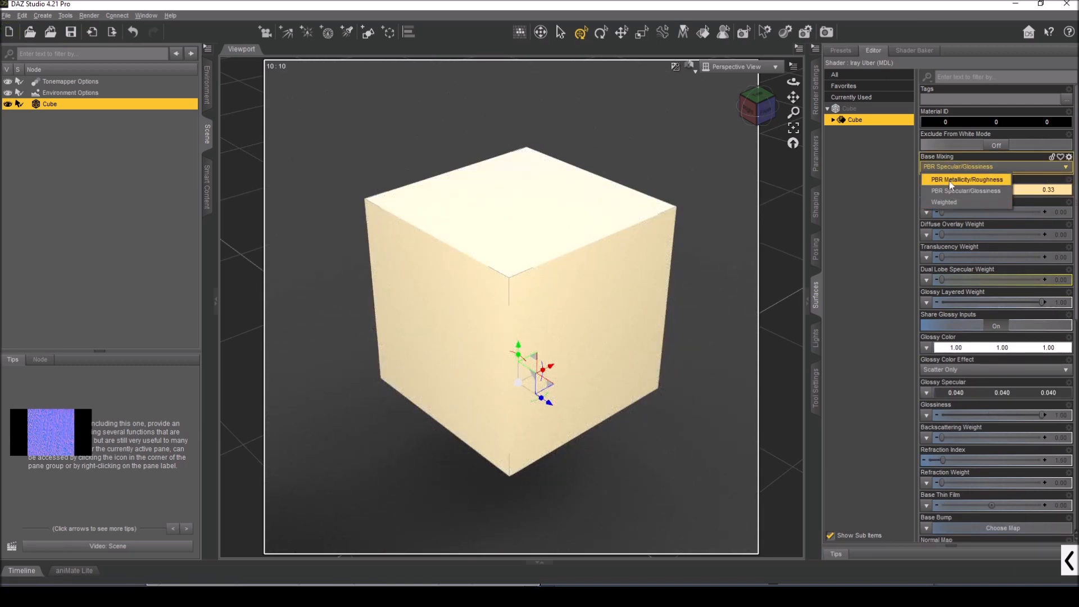
click(944, 201)
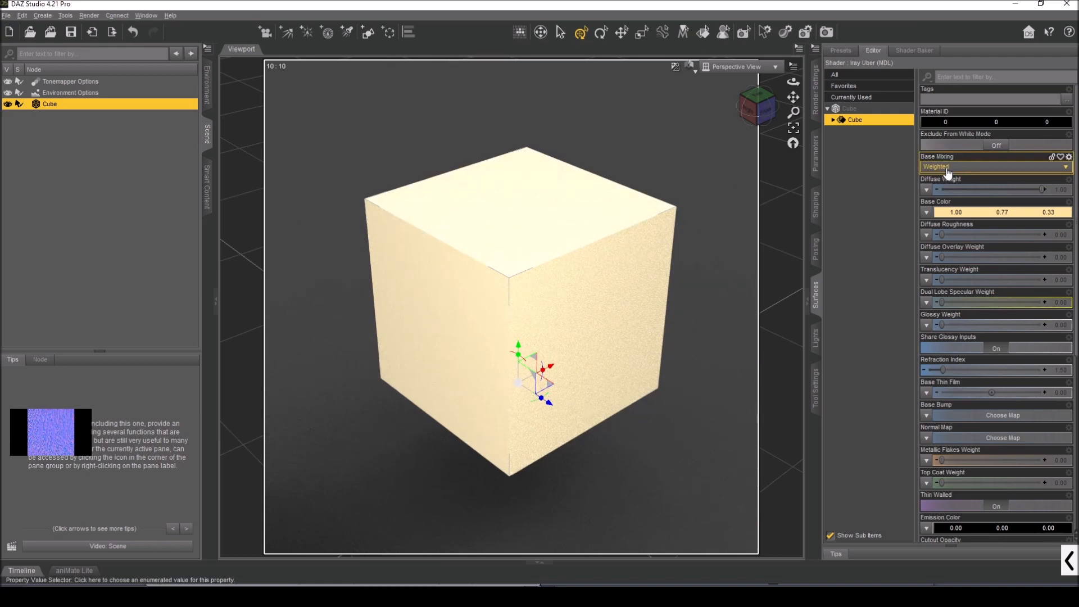
click(946, 169)
click(948, 183)
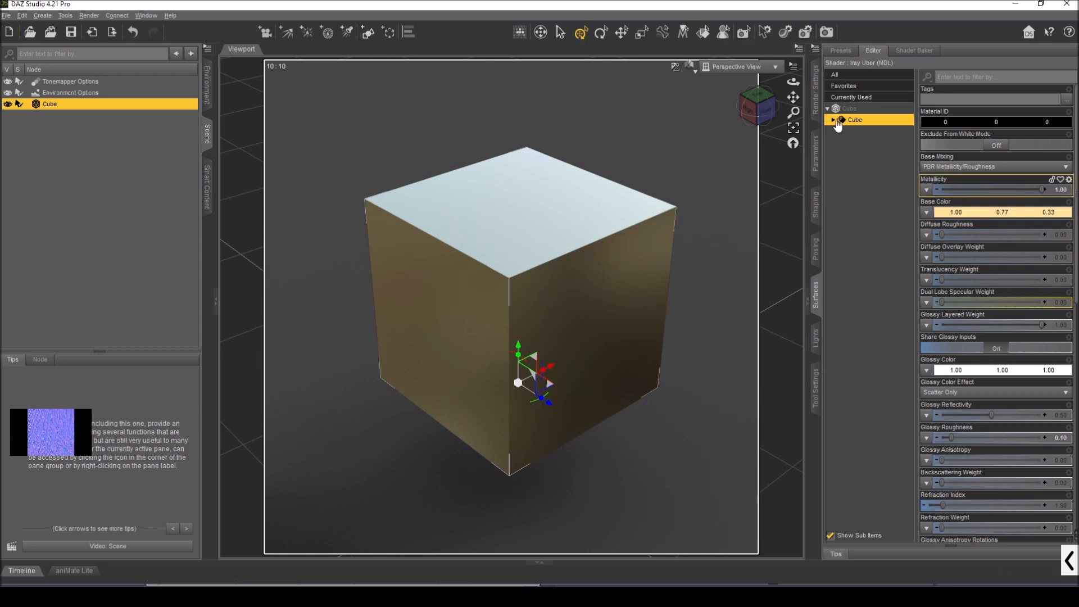
Step: Set the render engine to 3Delight (RSL)
click(815, 90)
click(890, 63)
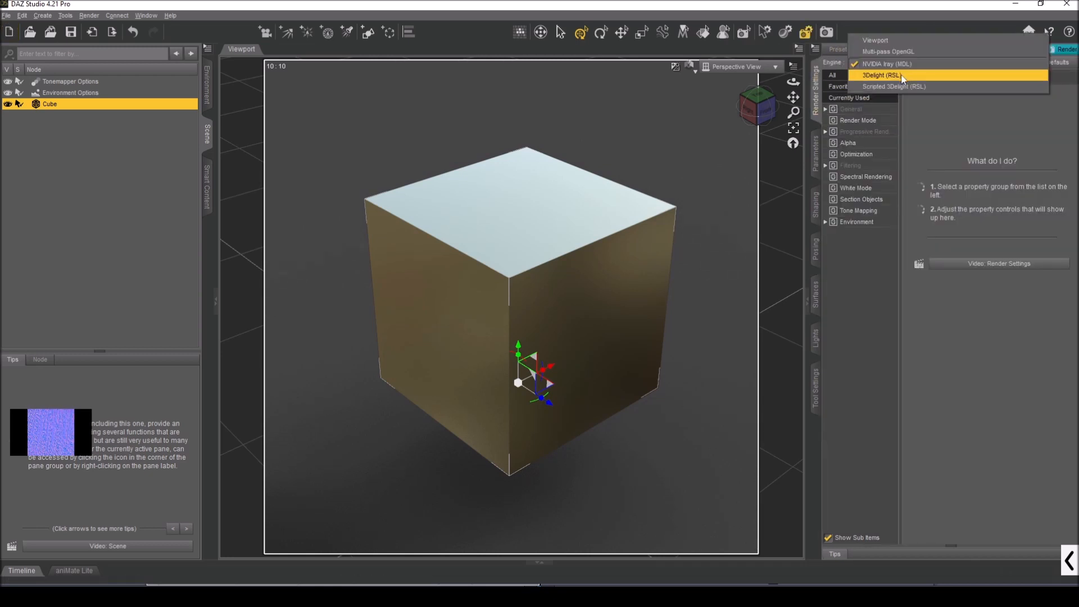
click(898, 75)
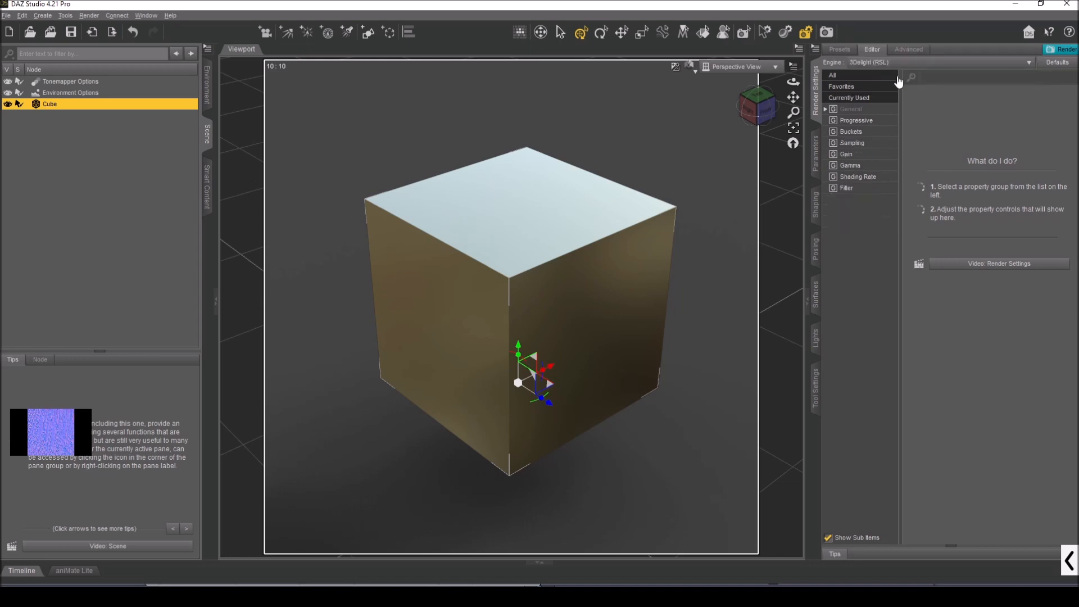
Step: Preview the cube in a texture-shaded viewport draw style and return the viewport to NVIDIA Iray
click(690, 66)
click(699, 160)
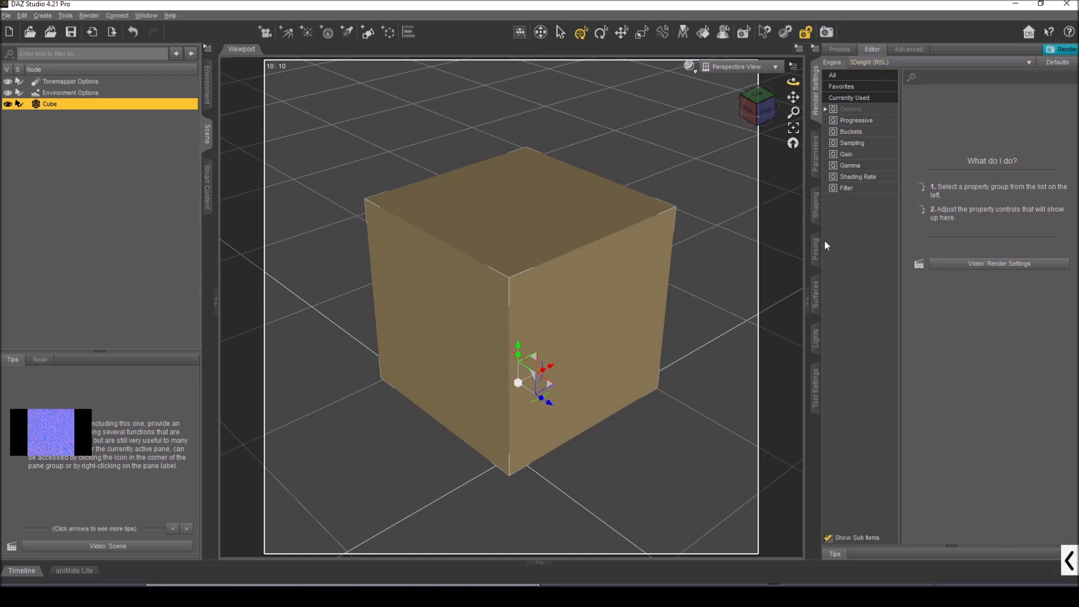
click(840, 49)
click(866, 50)
click(689, 66)
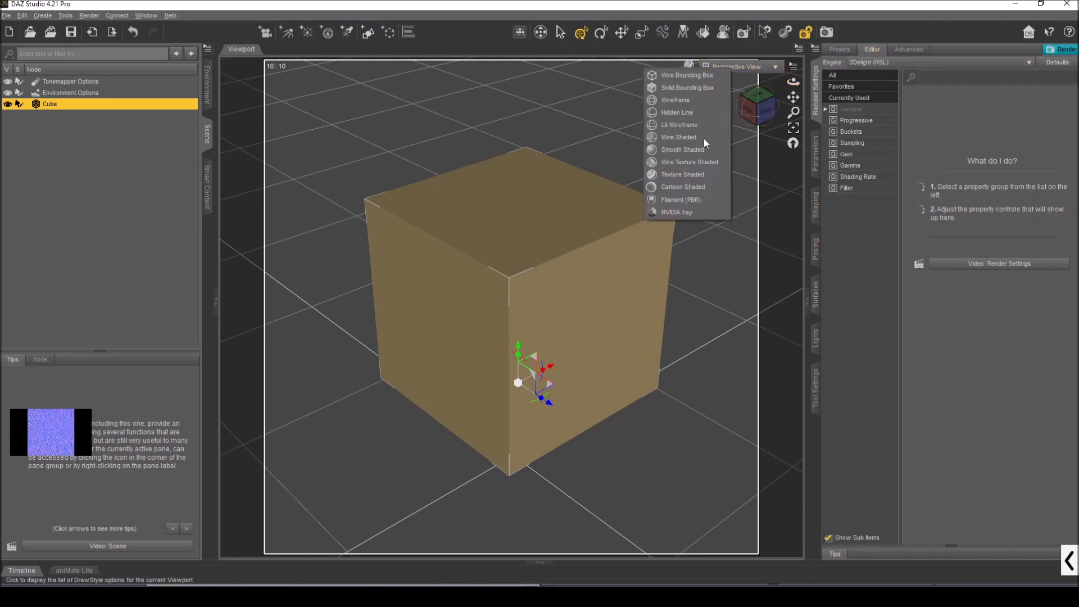
click(680, 213)
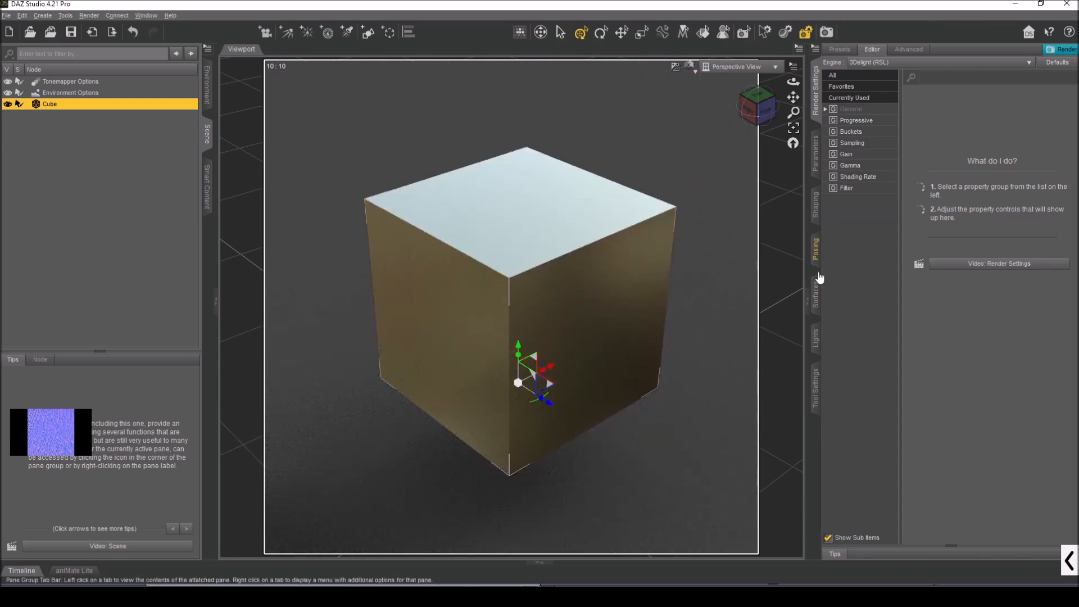
Step: Load golden.png from the Tutorial textures folder as the cube surface's Base Color map
click(818, 273)
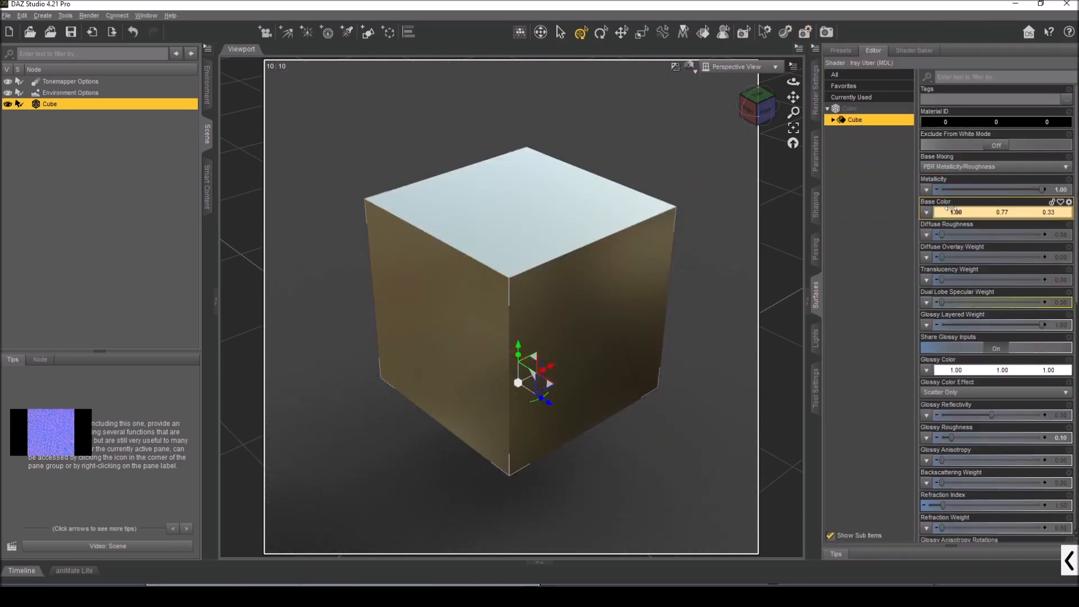
click(925, 212)
click(930, 226)
click(190, 90)
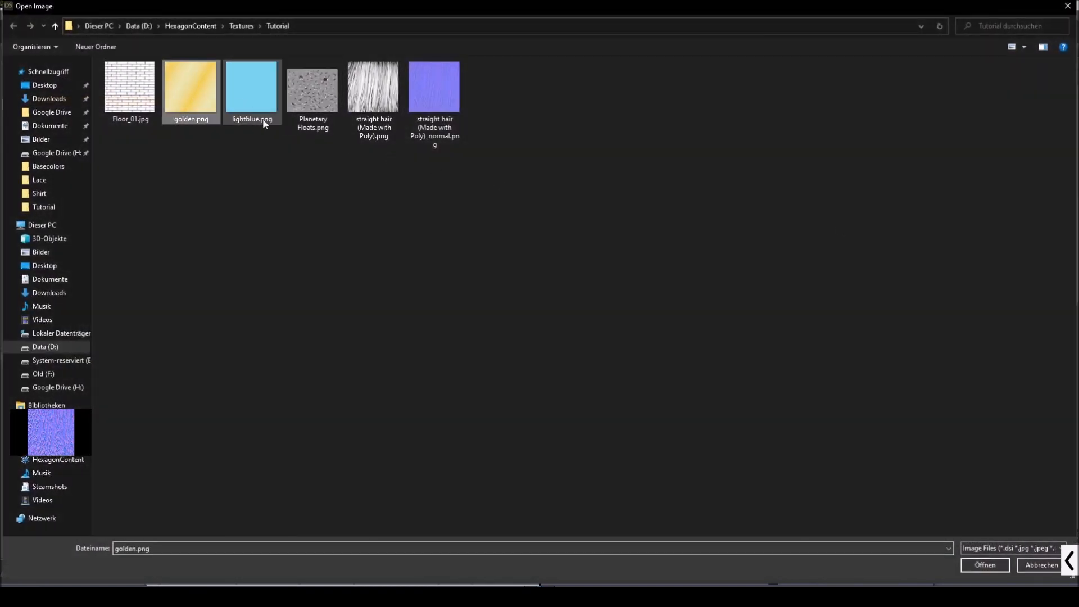
click(991, 564)
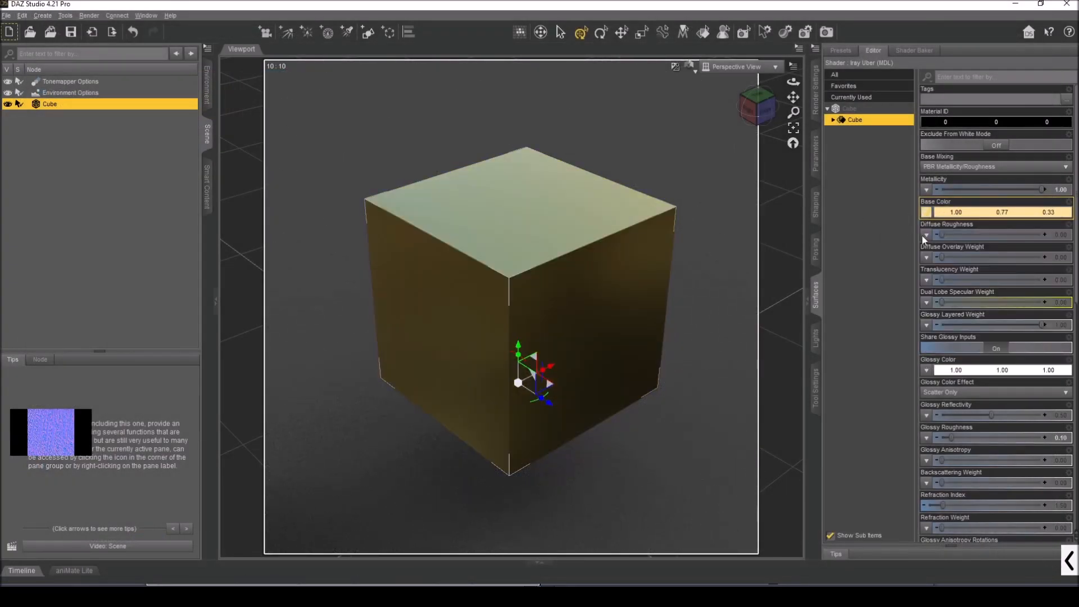
Step: Set the cube's Base Color to white (1.00, 1.00, 1.00) beneath the texture map
mouse_move(931, 216)
click(944, 212)
click(521, 291)
click(604, 375)
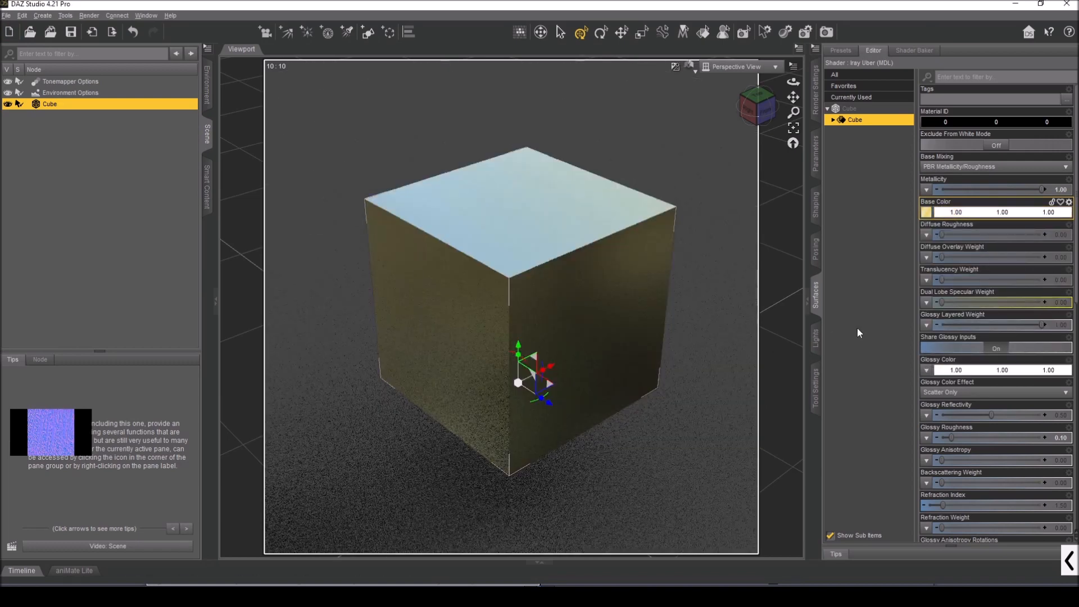
mouse_move(923, 214)
Step: Leave Diffuse Roughness and Diffuse Overlay Weight at 0, and try a Translucency Weight of about 0.46 before returning it to 0
click(942, 235)
drag(941, 235, 878, 236)
drag(942, 258, 877, 256)
drag(942, 279, 986, 278)
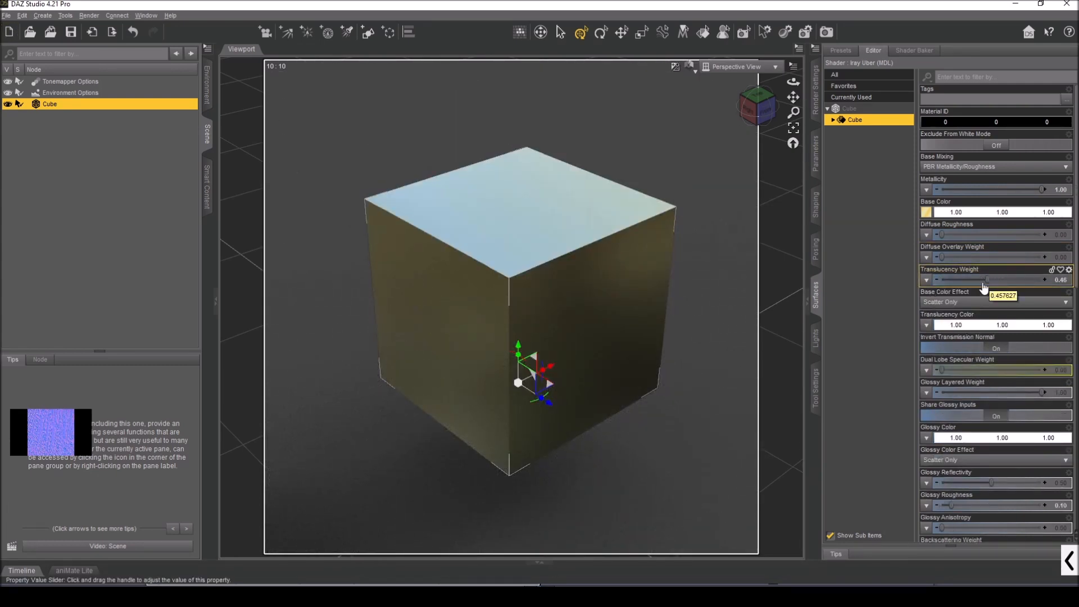
drag(986, 279, 878, 274)
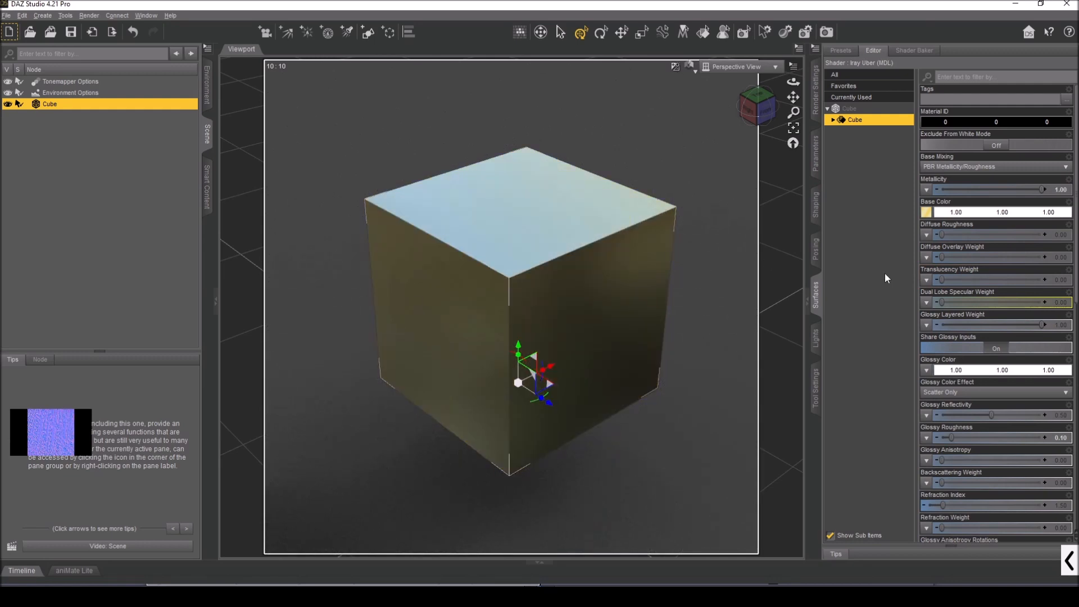
Step: Try lowering the cube's Glossy Layered Weight to 0.00 and return it to 1.00
drag(1039, 319, 940, 325)
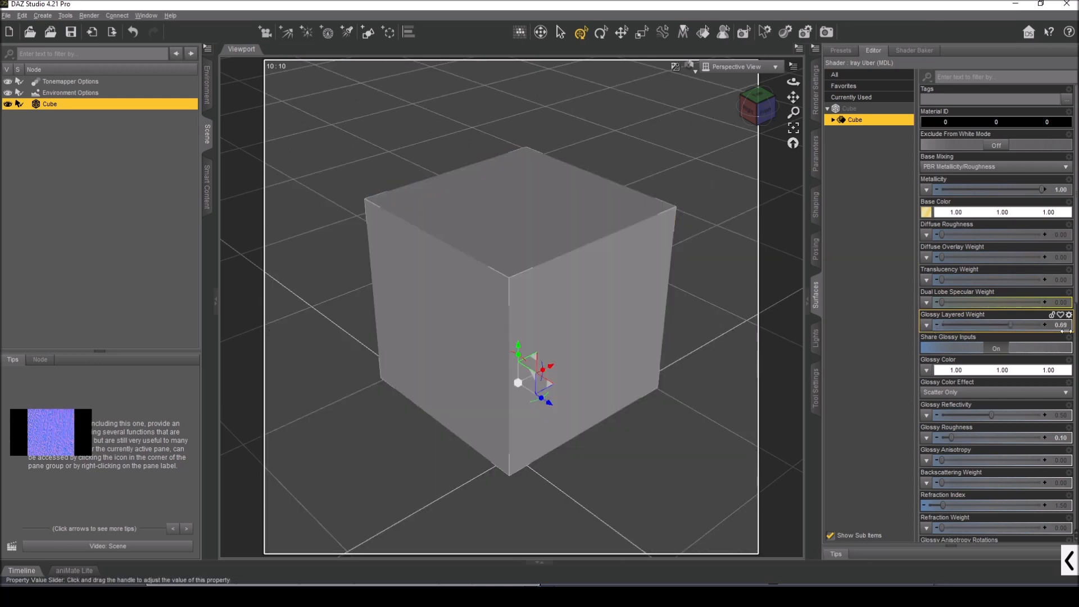
mouse_move(940, 325)
mouse_down()
mouse_move(1041, 326)
mouse_move(941, 326)
mouse_up()
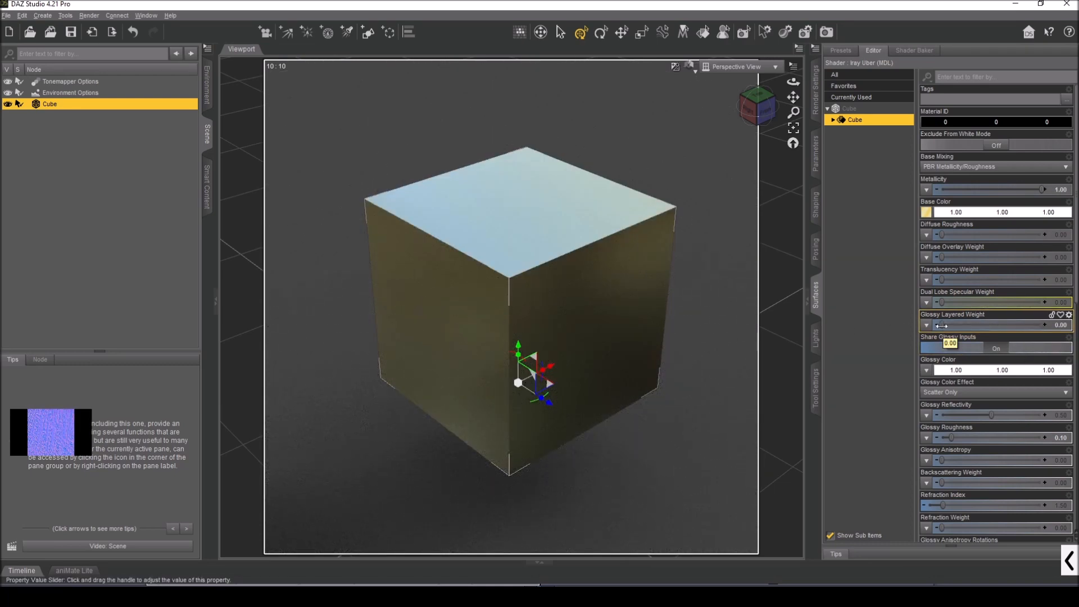
drag(941, 326, 1041, 325)
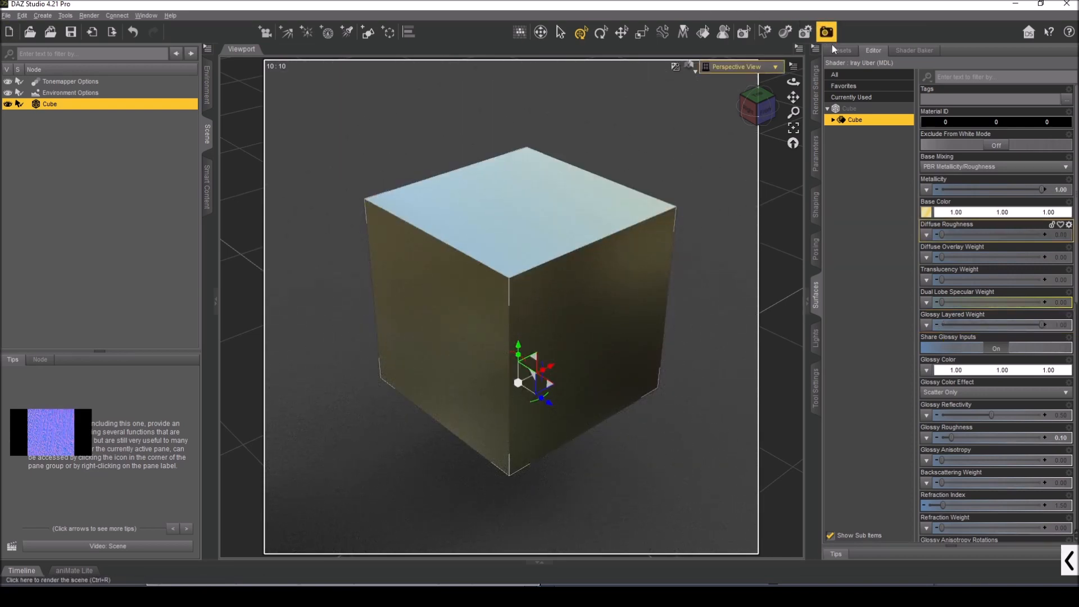
Step: Set the render engine to NVIDIA Iray (MDL), render the cube and close the render window
click(816, 84)
click(880, 65)
click(880, 53)
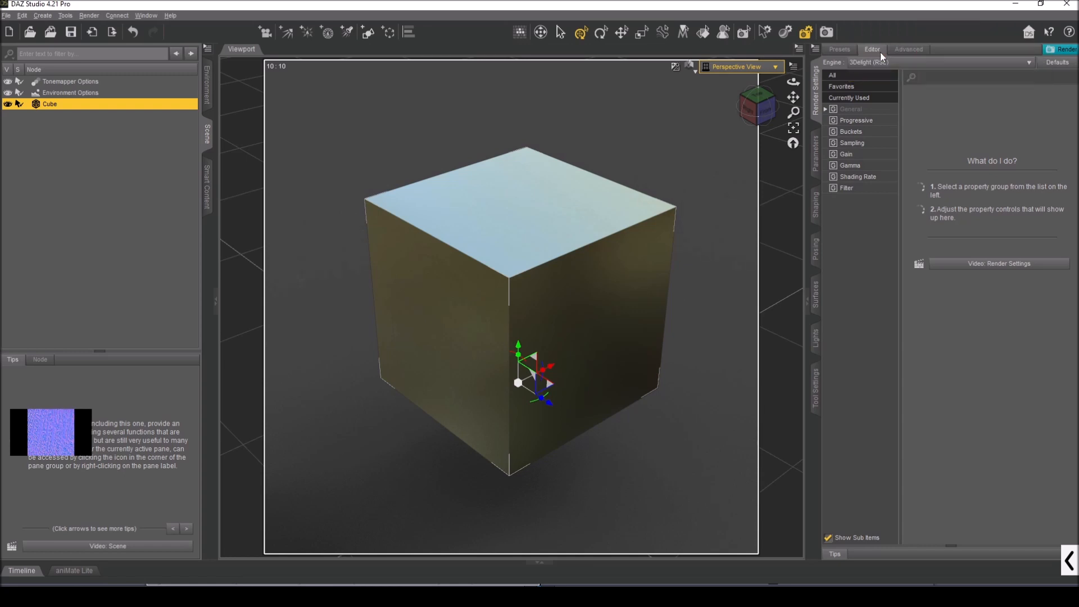
click(1057, 50)
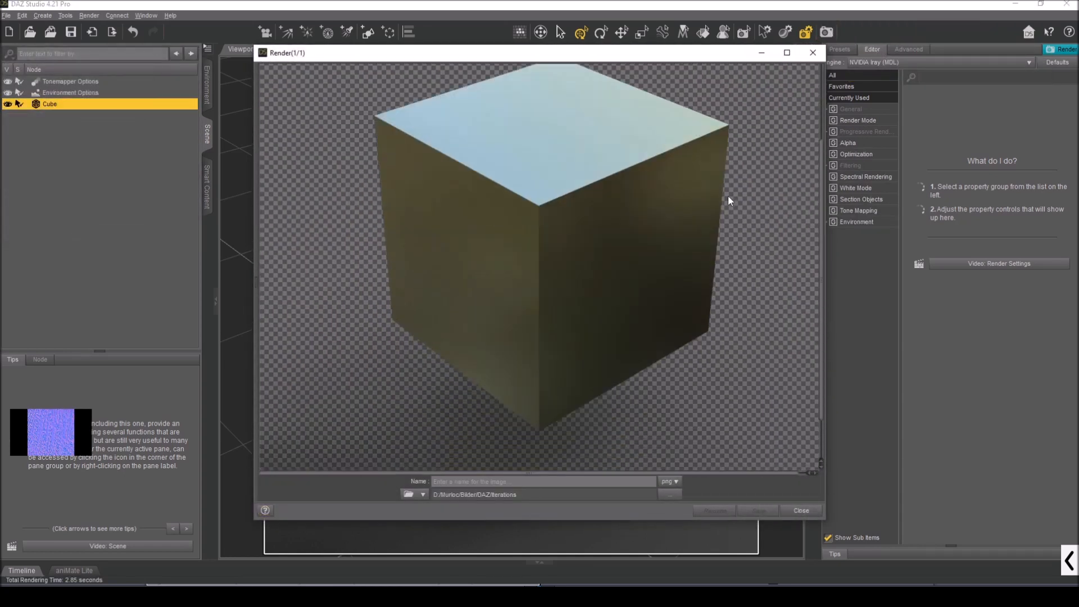
click(814, 53)
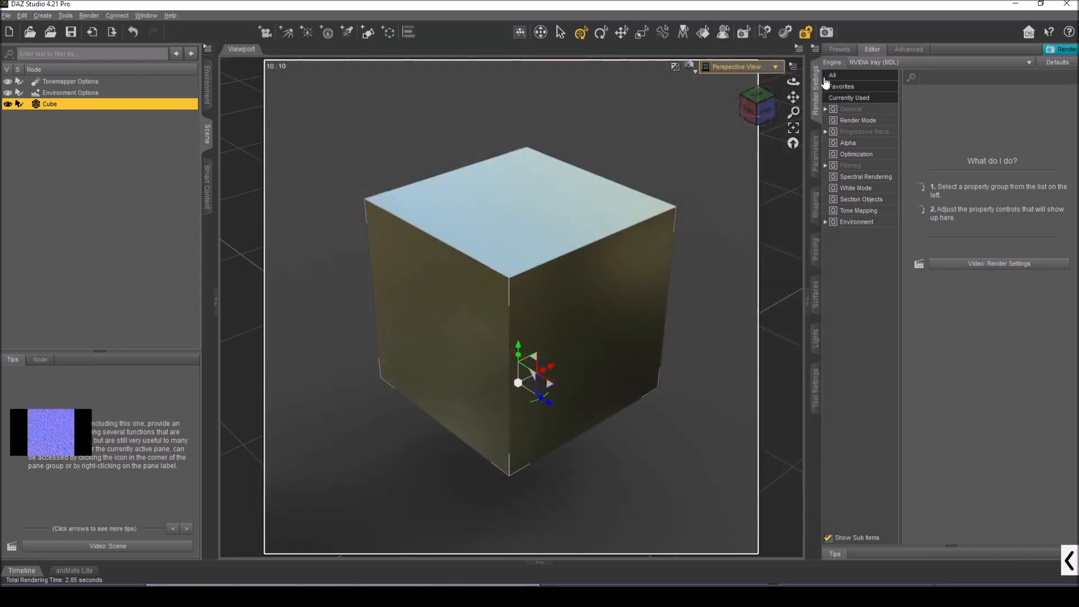
Step: Render the cube with Glossy Layered Weight at 0.00 for comparison, close the render and restore the weight to 1.00
click(815, 293)
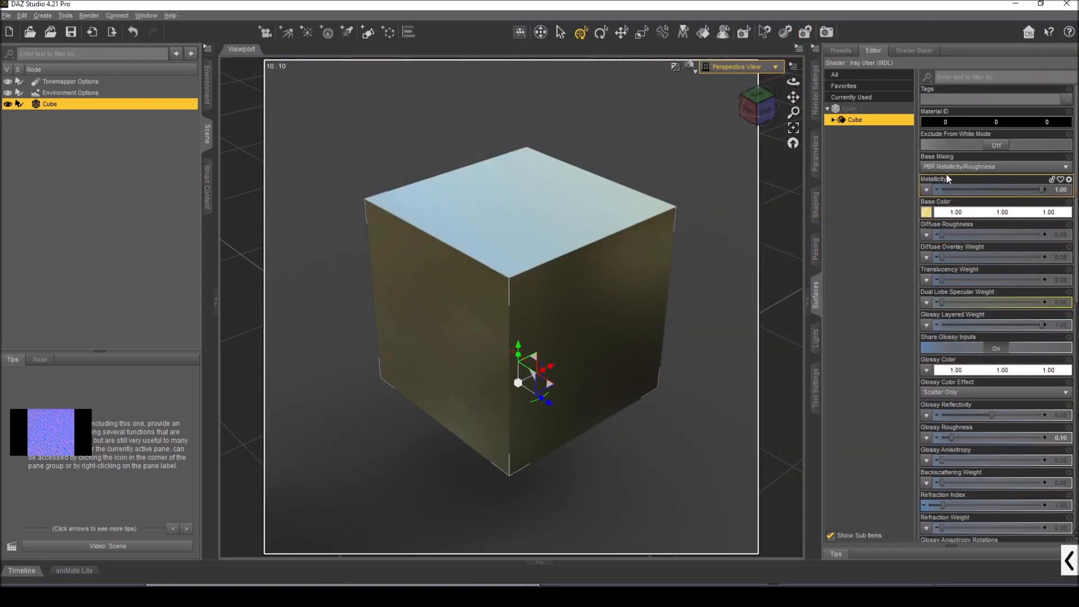
drag(1043, 324, 921, 323)
click(826, 32)
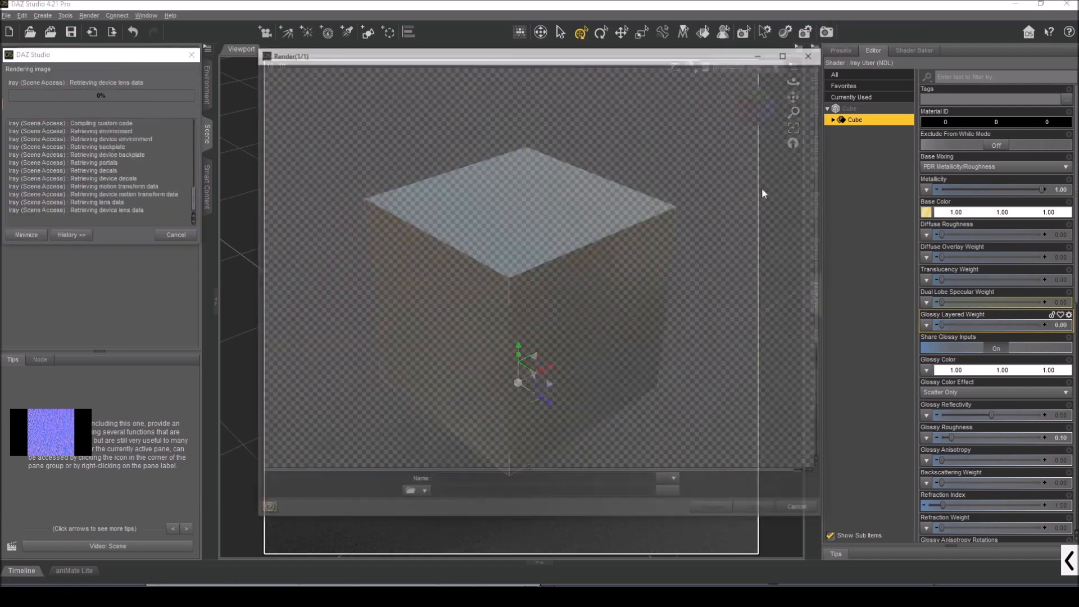
scroll(702, 171, down, 5)
scroll(703, 171, up, 3)
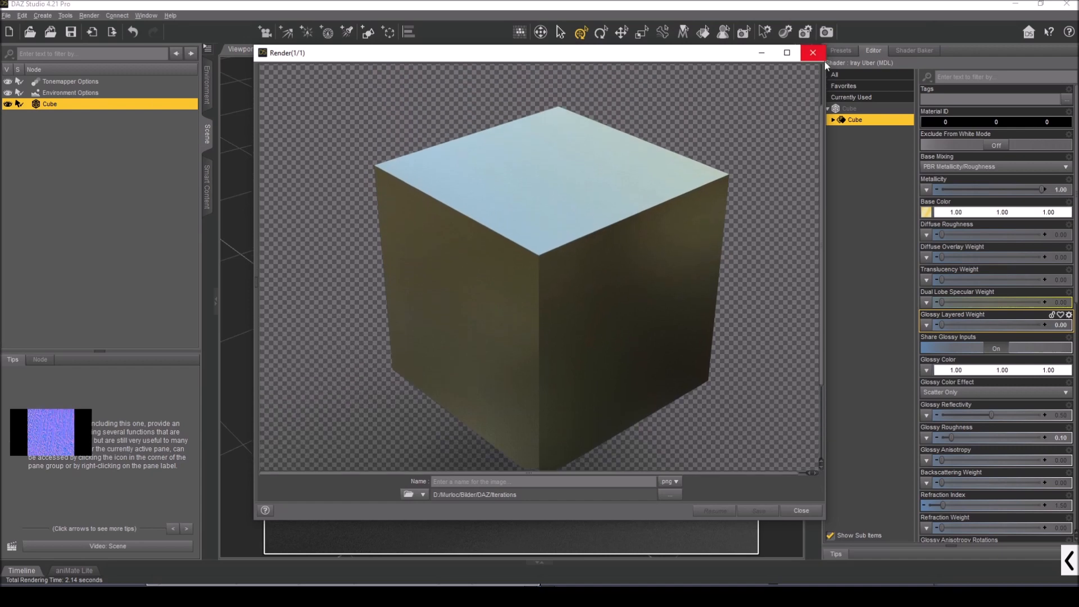
click(812, 52)
drag(944, 325, 1043, 325)
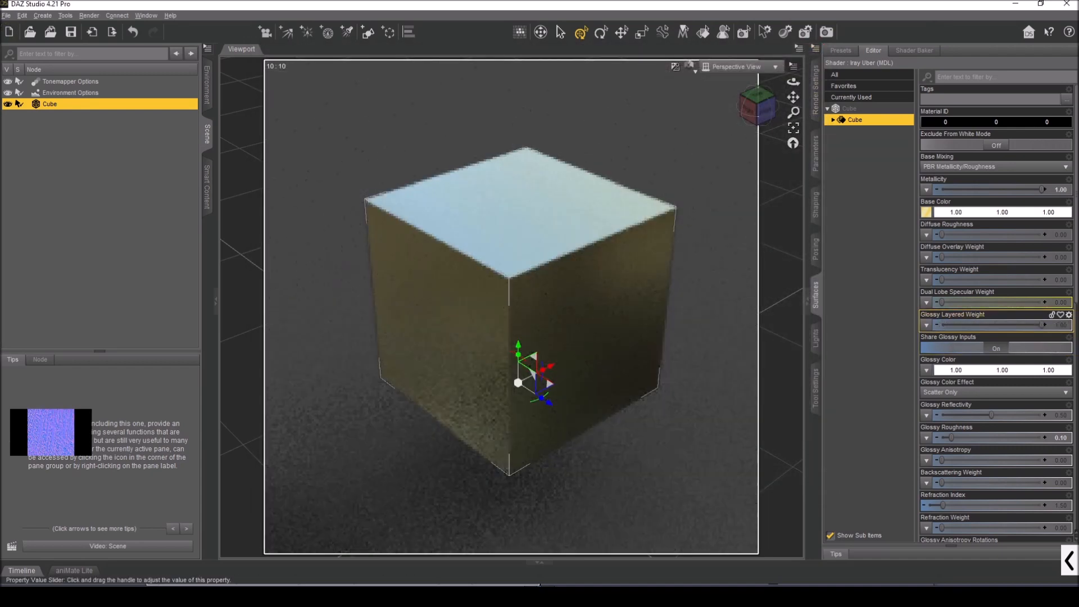
Step: Assign the already loaded golden texture as the cube's Glossy Color map
click(926, 371)
click(947, 441)
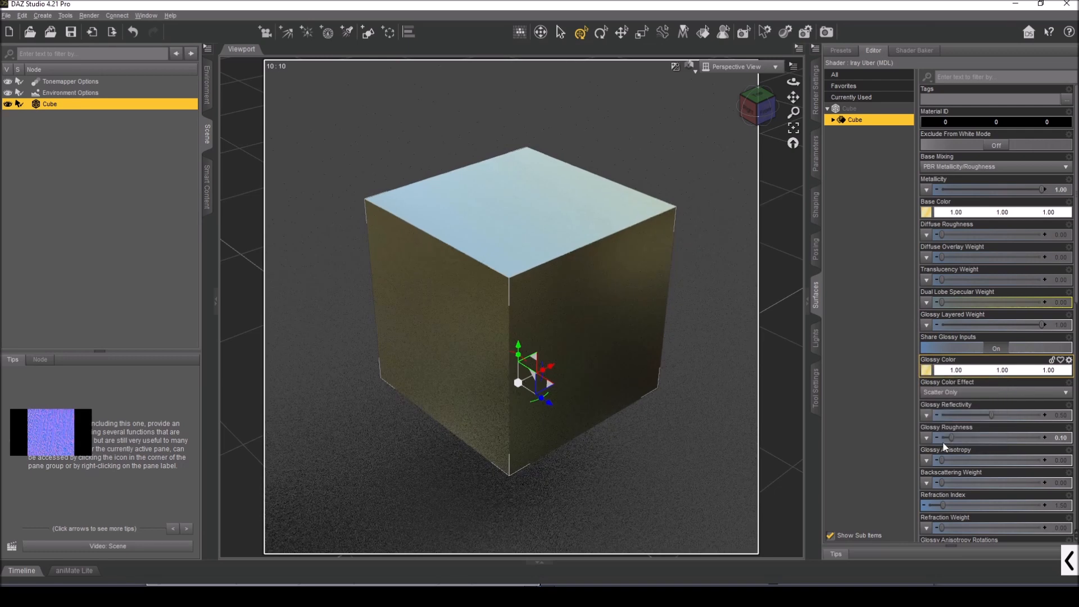
Step: Set the cube's Glossy Color Effect to Scatter Only and its Glossy Reflectivity to 0.5
click(949, 393)
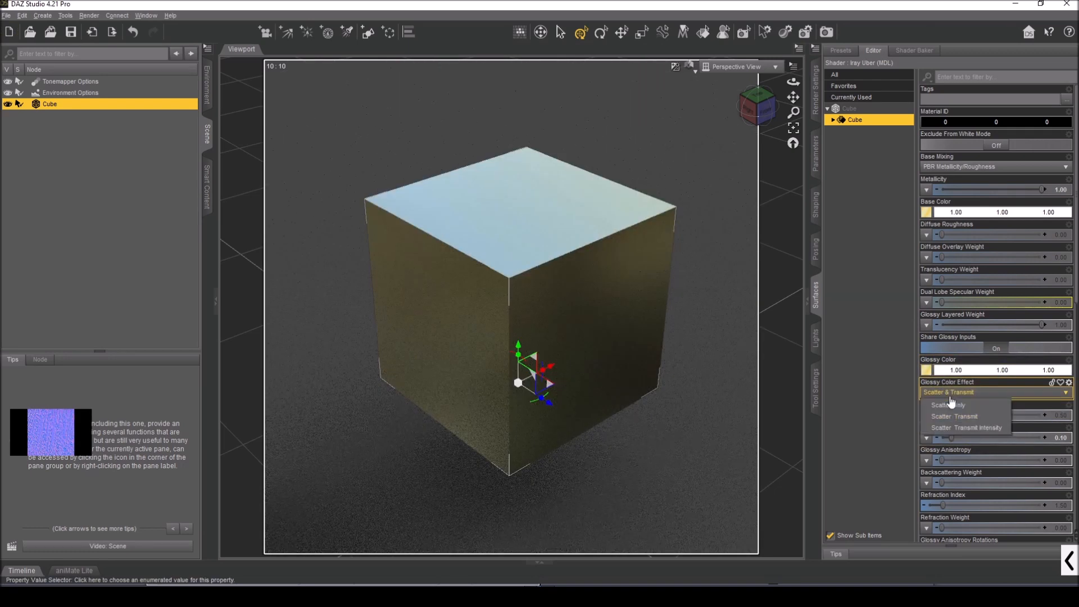
click(949, 405)
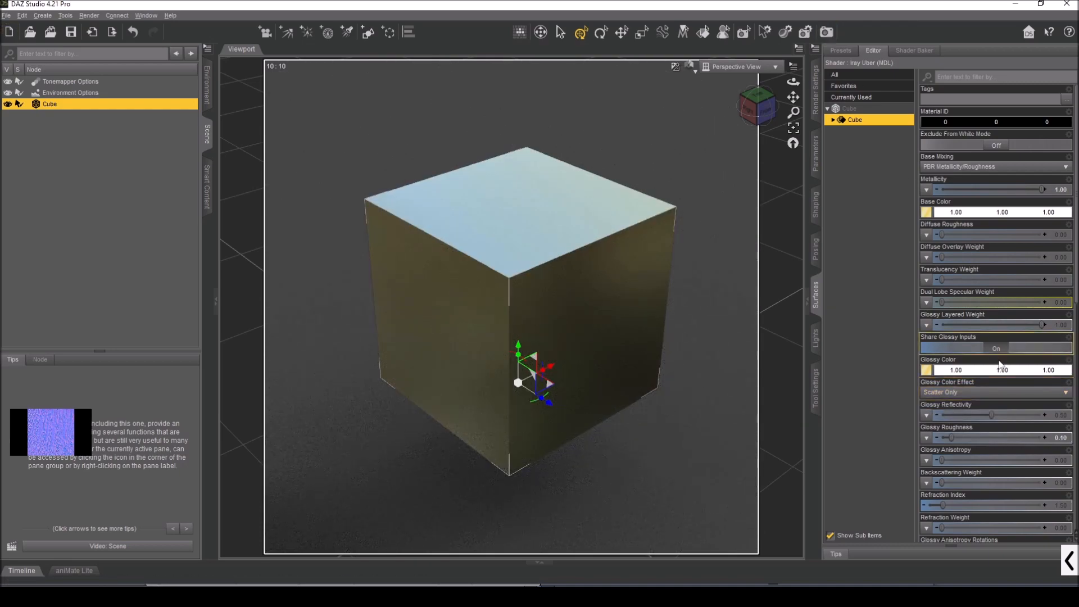
scroll(966, 357, down, 3)
mouse_move(990, 353)
mouse_down()
mouse_move(1036, 348)
mouse_move(891, 349)
mouse_move(985, 348)
mouse_up()
click(1060, 348)
text(0)
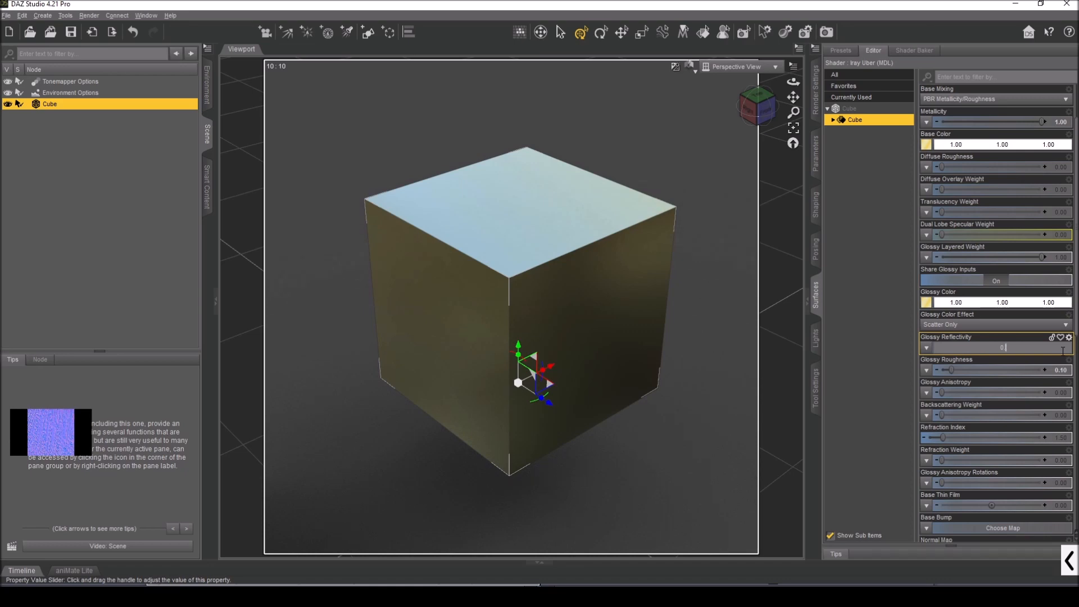
text(.5)
key(Return)
Step: Circle the cube's Base Color map in red with the on-screen annotation pen
scroll(1034, 354, down, 5)
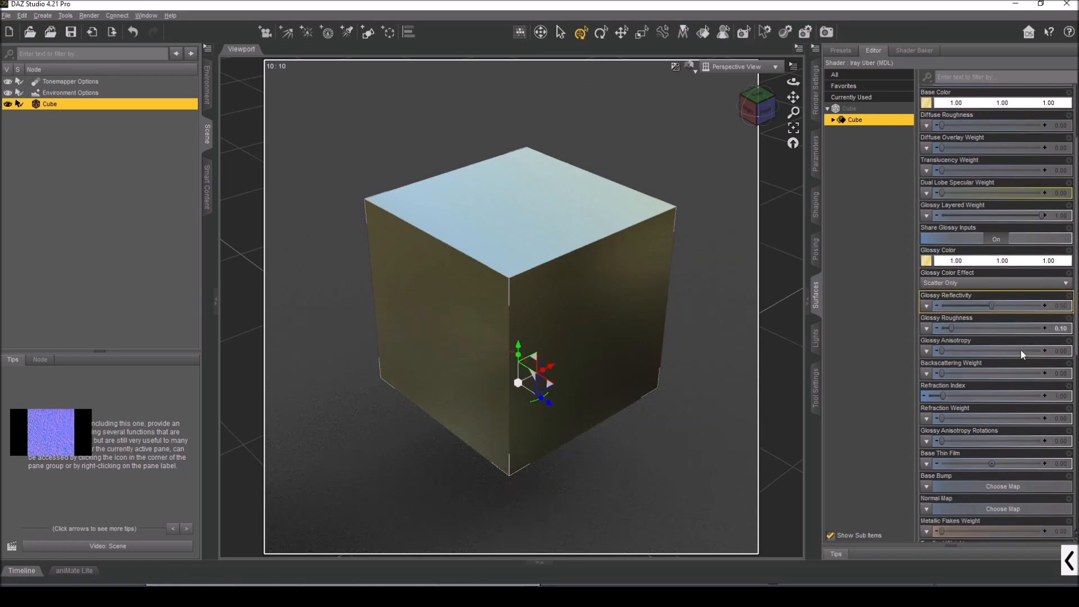
scroll(1009, 348, down, 5)
scroll(978, 538, down, 1)
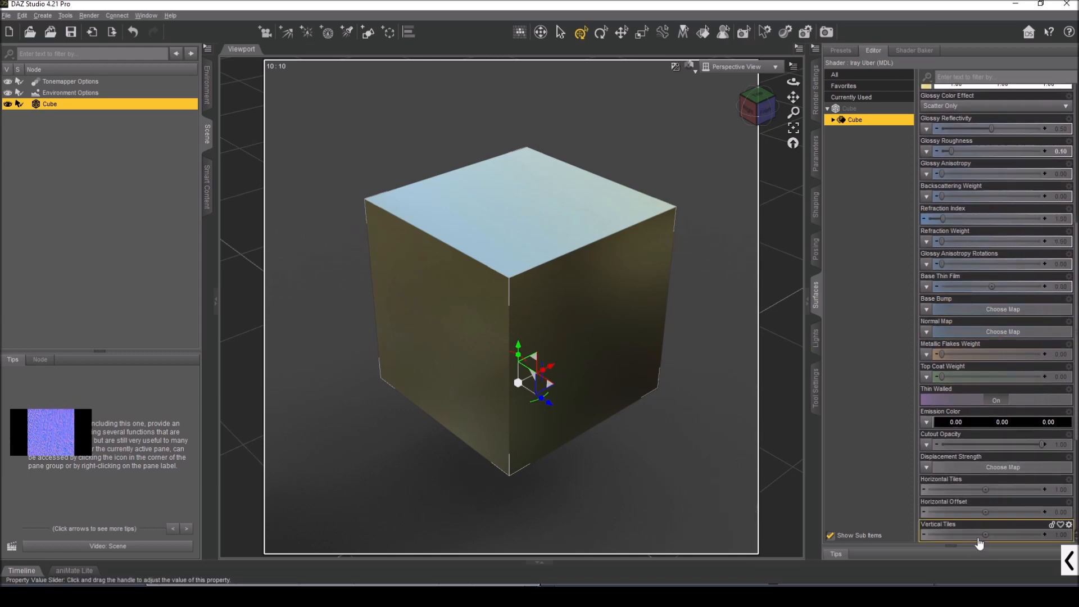
scroll(969, 397, up, 10)
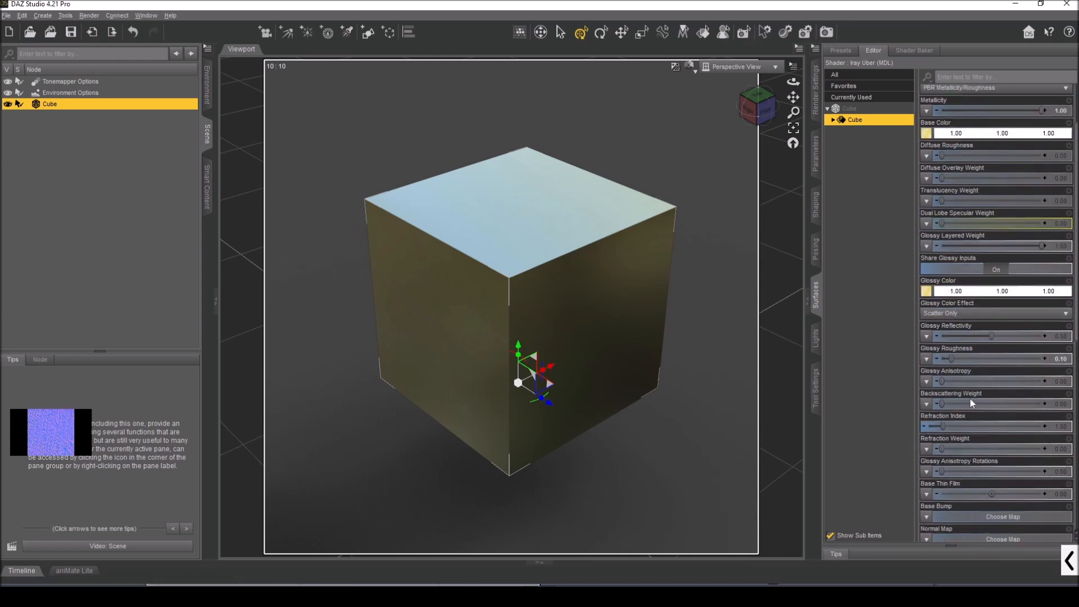
click(1060, 559)
click(646, 558)
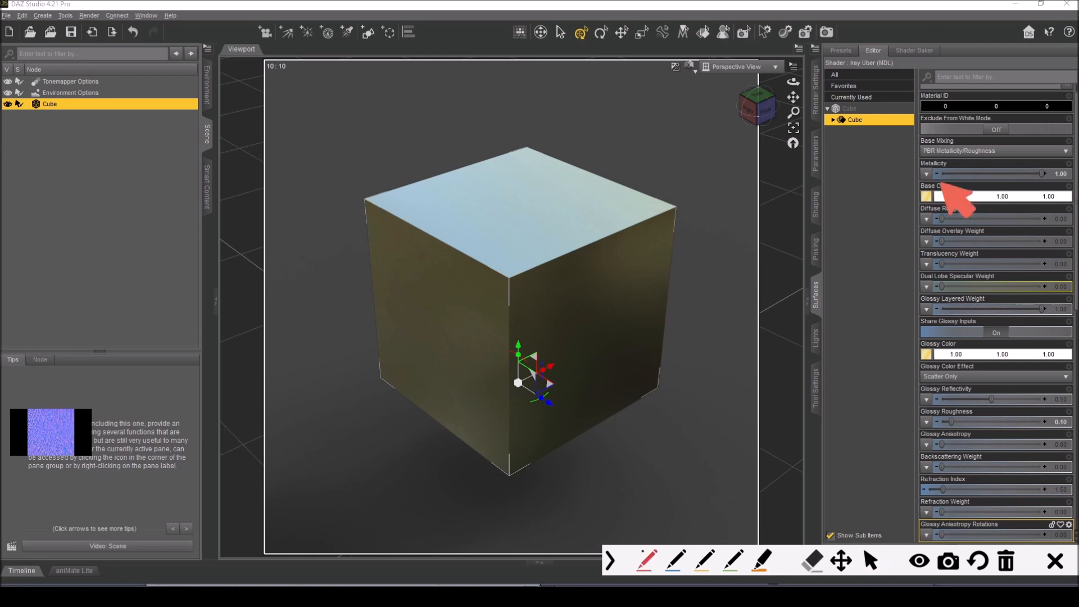
mouse_move(981, 196)
mouse_down()
mouse_move(873, 193)
mouse_move(920, 224)
mouse_up()
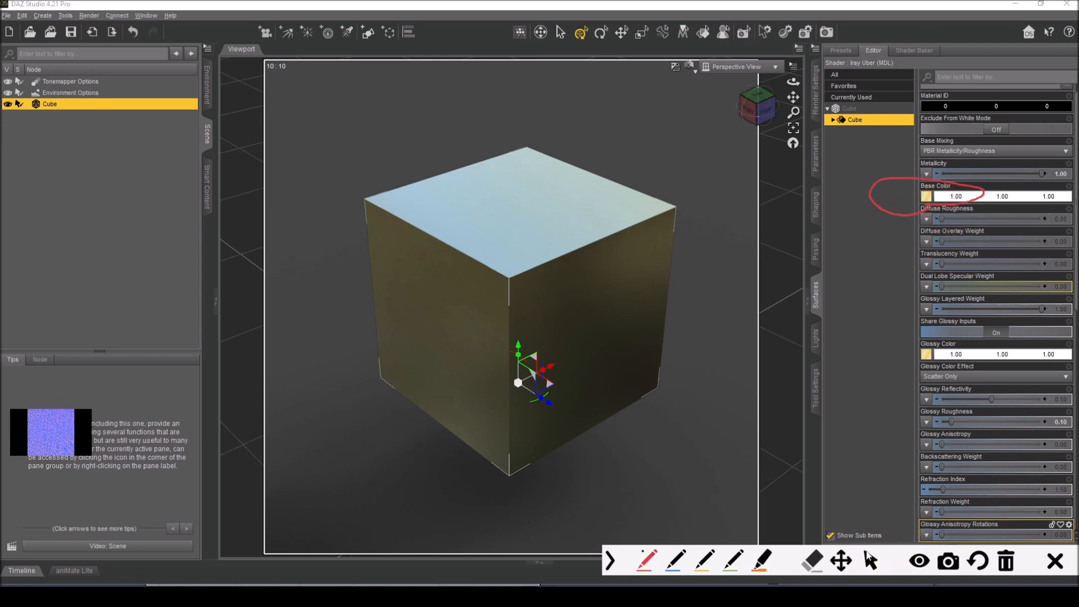
scroll(976, 403, down, 6)
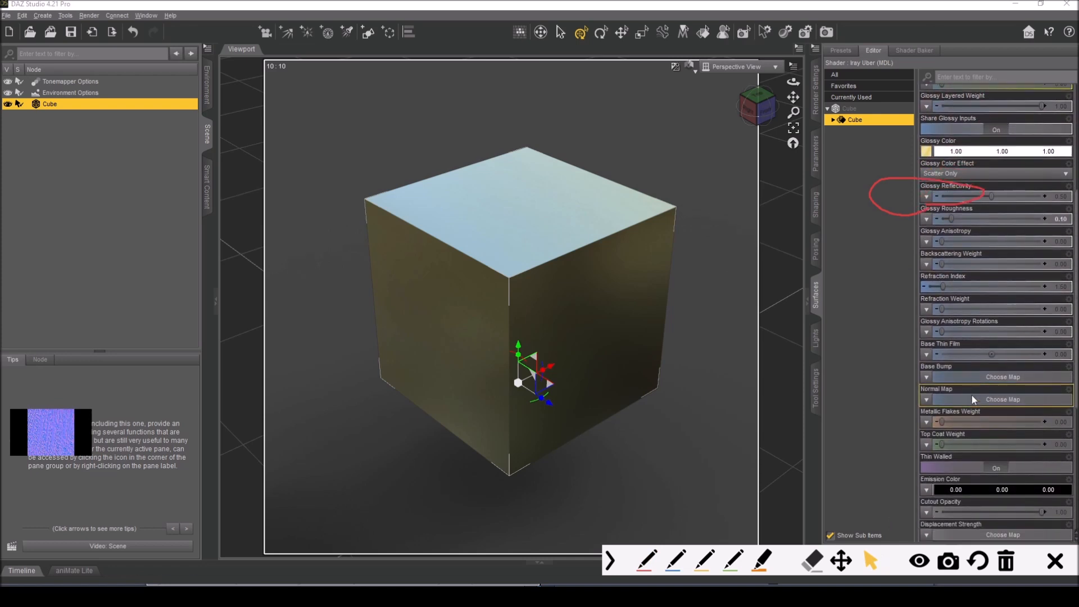
click(927, 376)
click(905, 373)
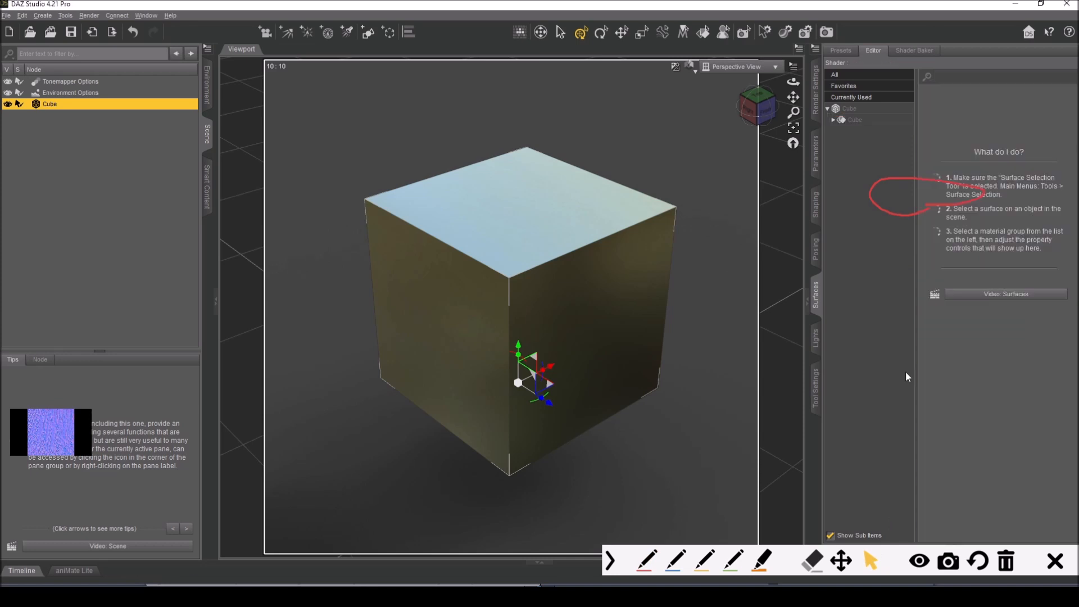
click(870, 120)
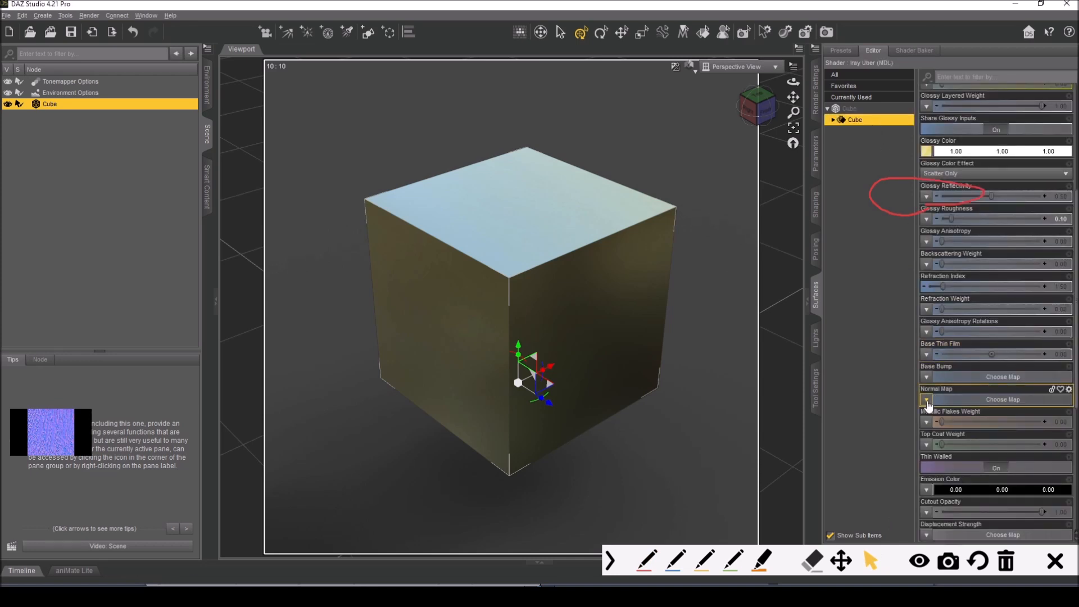
scroll(966, 386, down, 3)
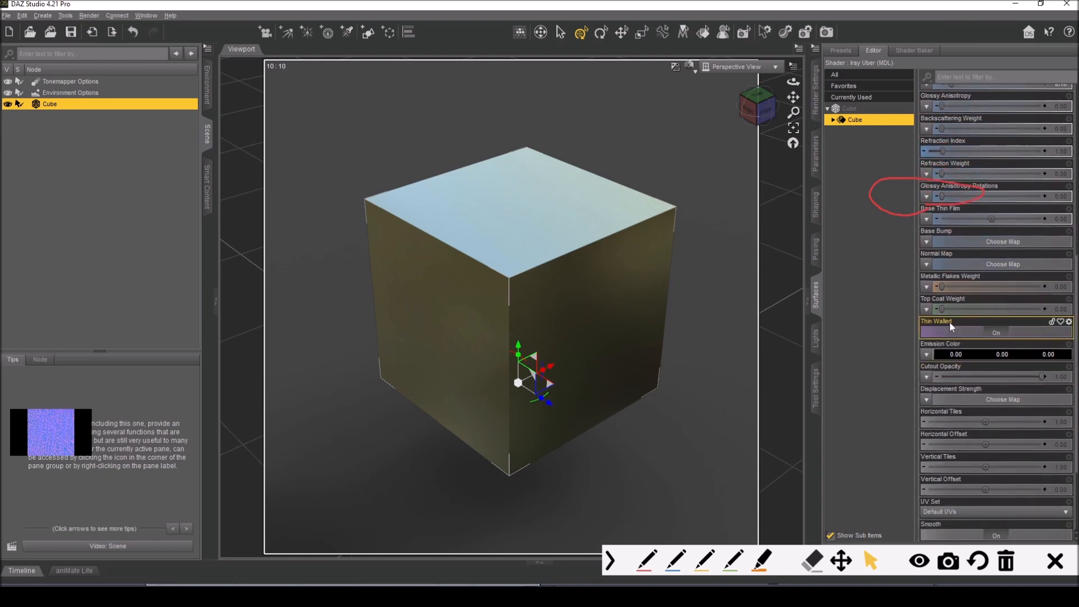
click(927, 264)
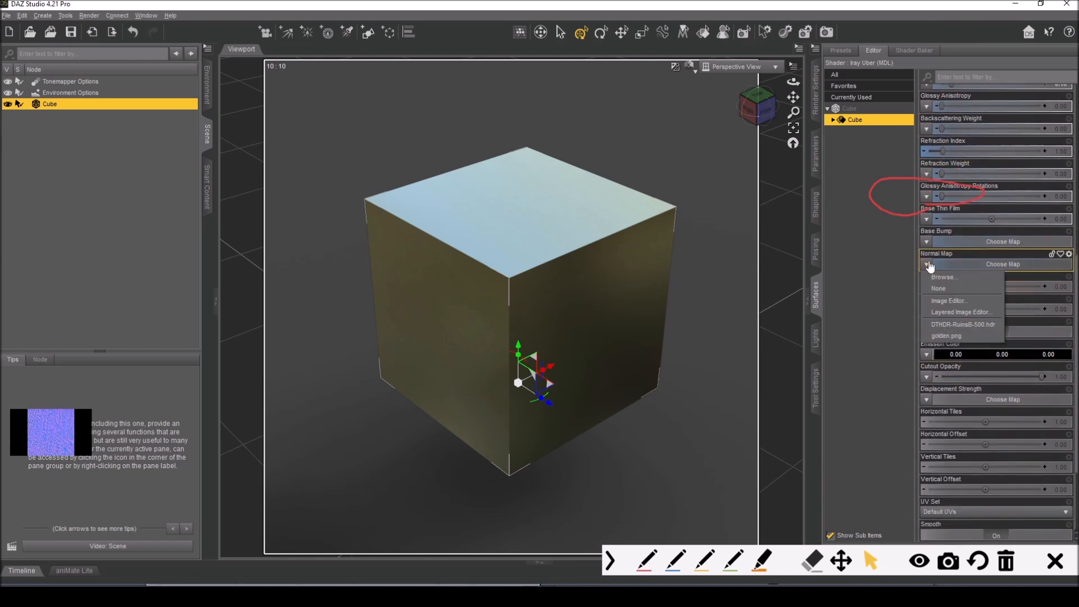
click(934, 277)
click(127, 110)
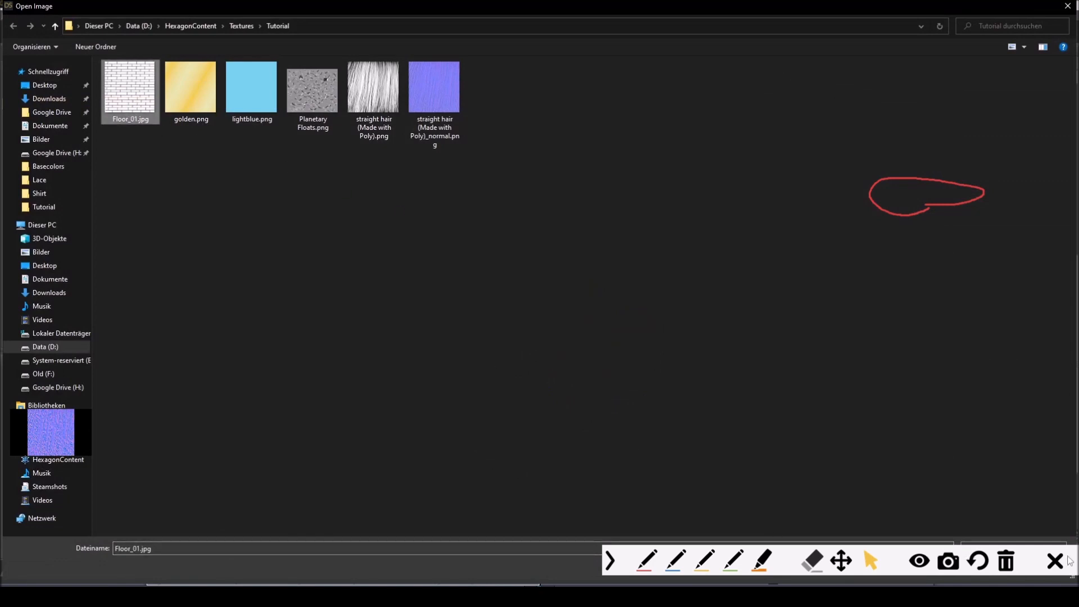
click(611, 560)
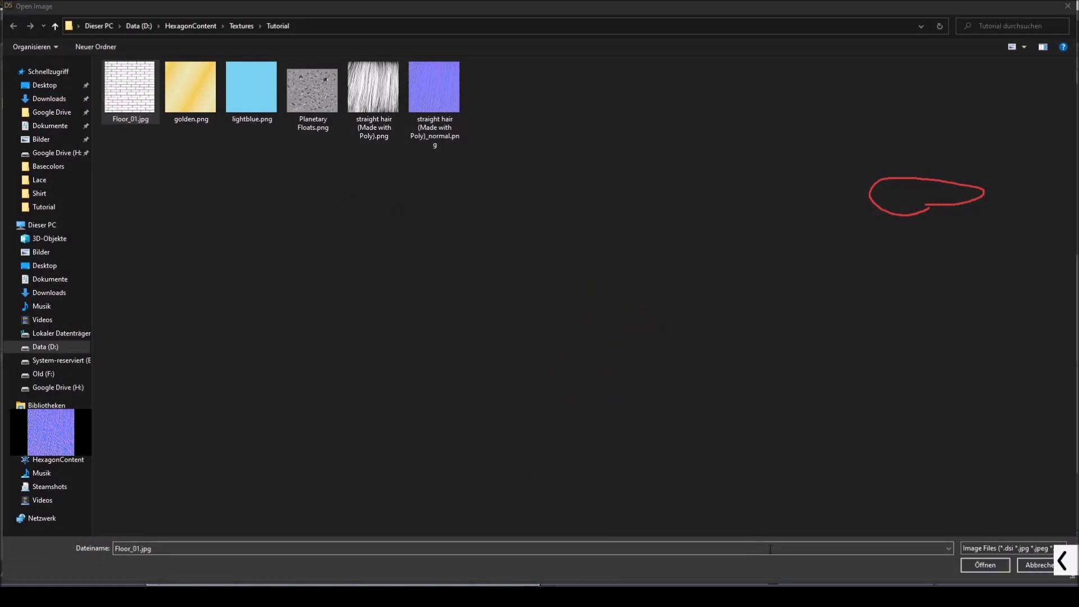
click(983, 567)
click(123, 93)
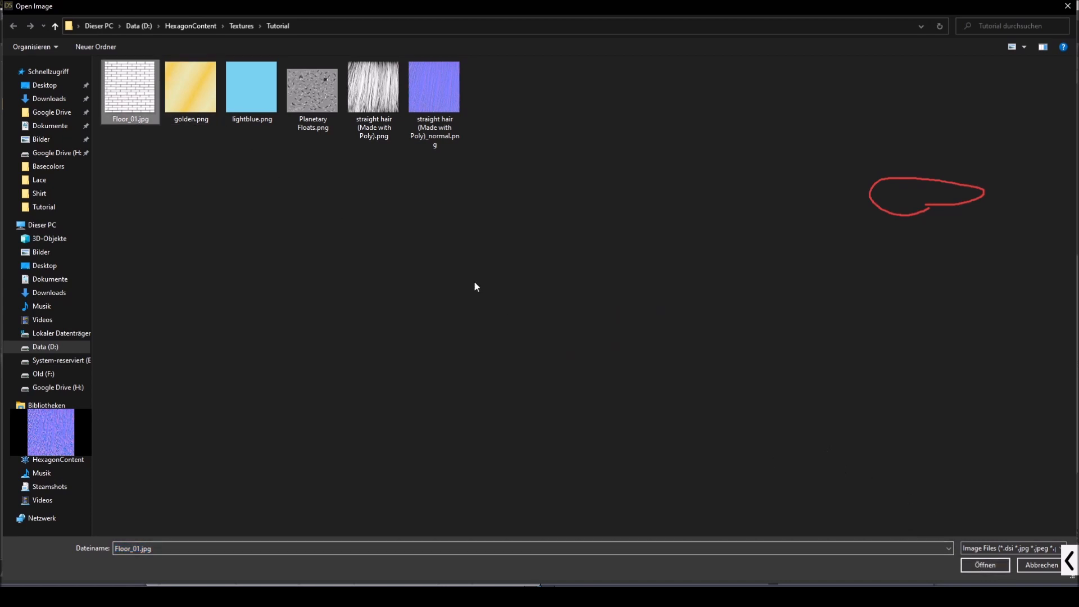
click(983, 565)
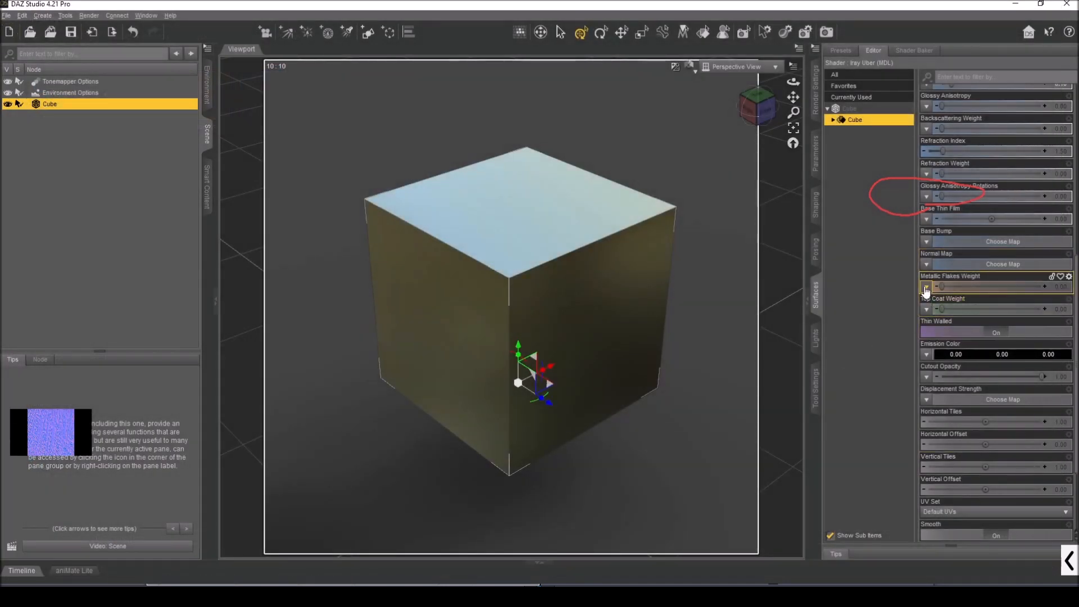
Step: Load Floor_01.jpg as the cube's Base Bump map and raise the bump strength to 50.00
click(926, 241)
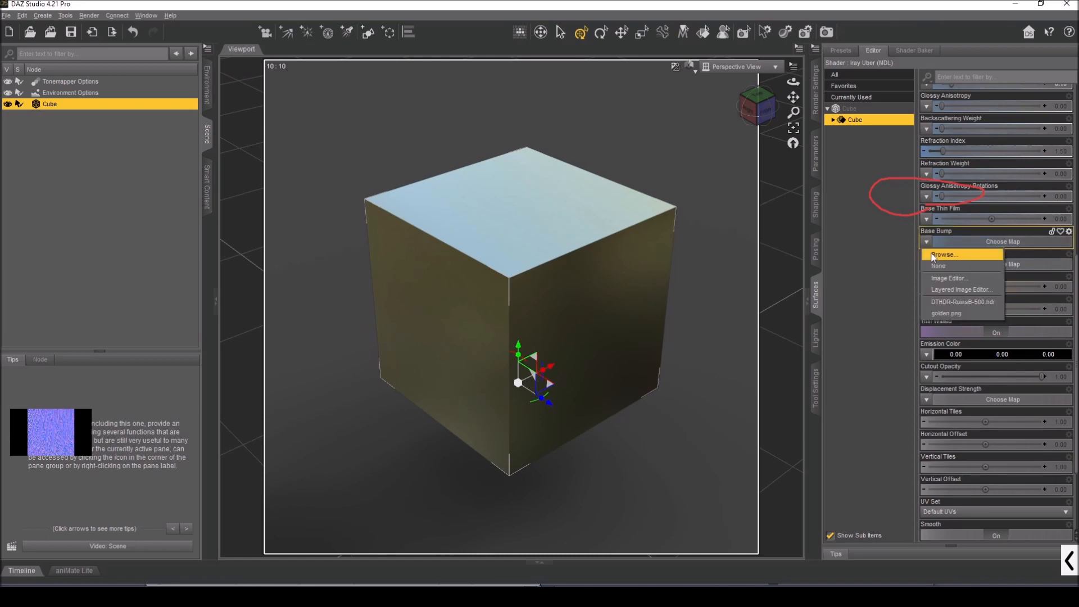
click(941, 254)
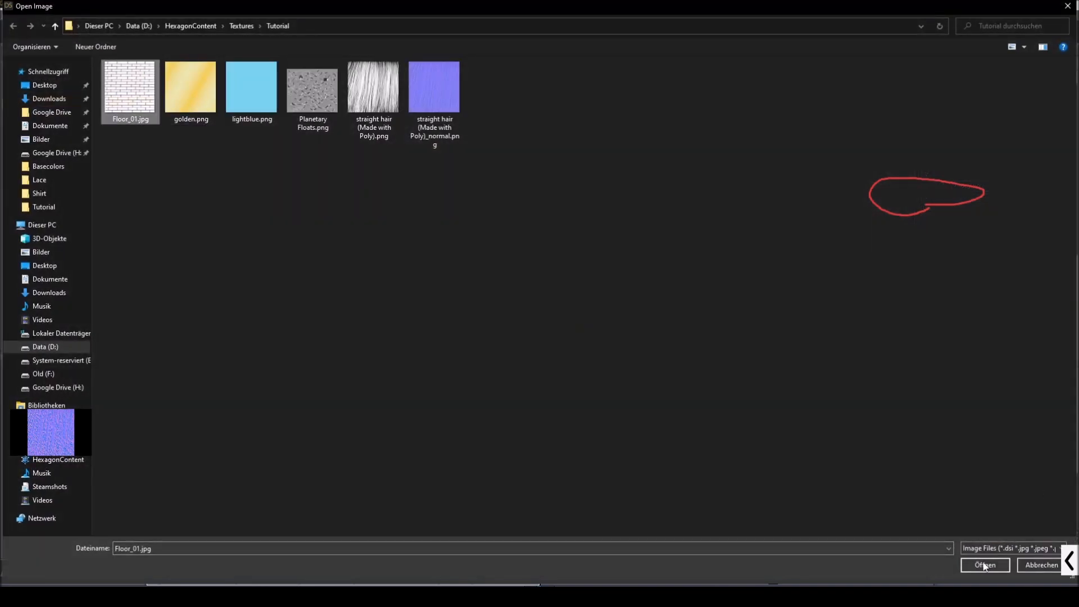
click(985, 565)
drag(1005, 241, 1042, 241)
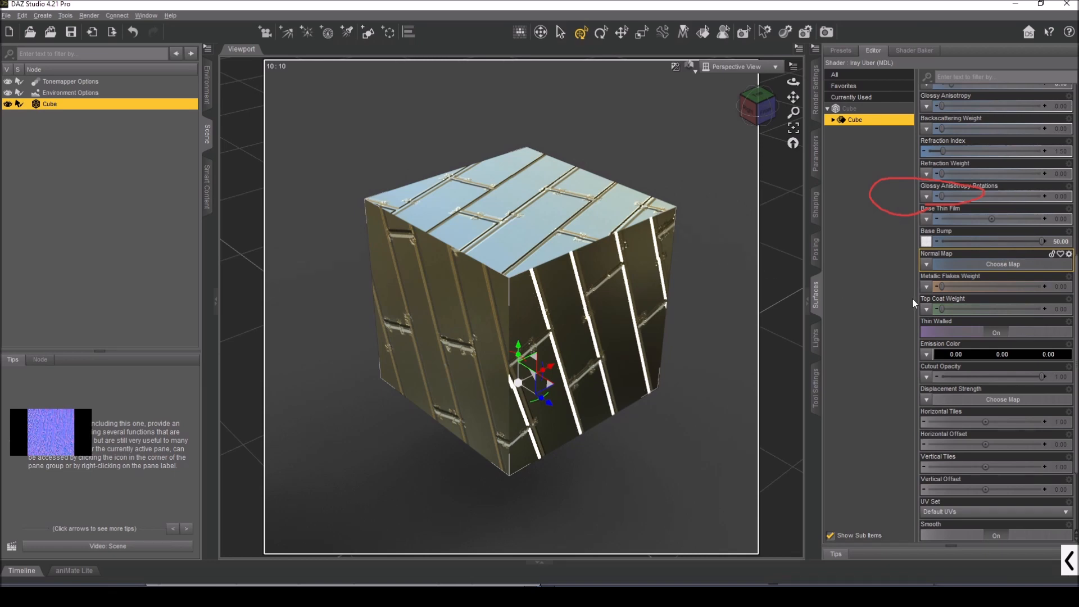
Step: Load Floor_01.jpg as the cube's Normal Map
click(926, 264)
click(930, 278)
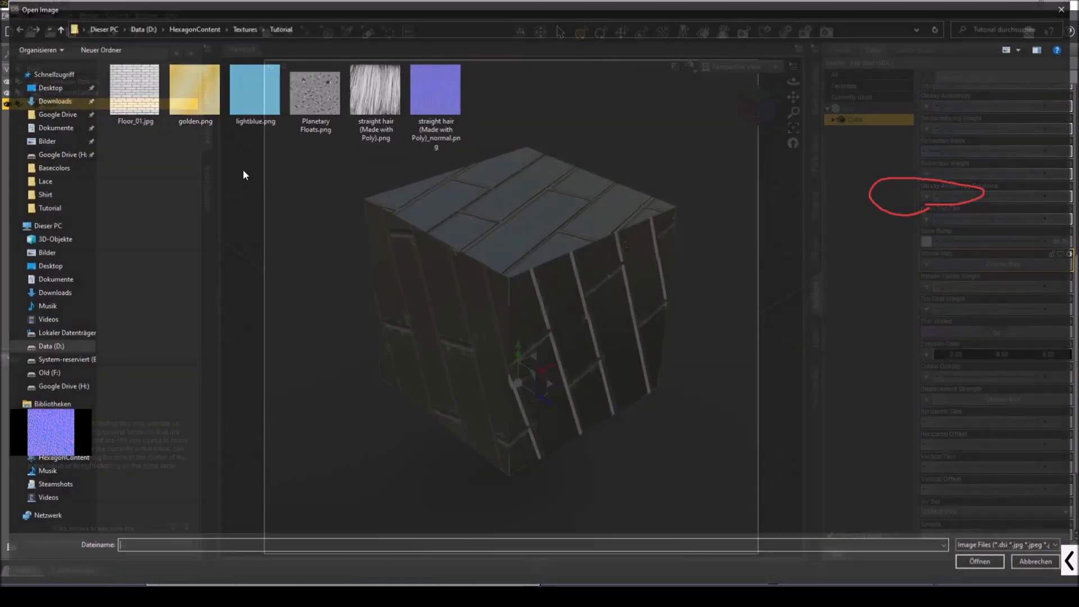
click(130, 89)
click(989, 567)
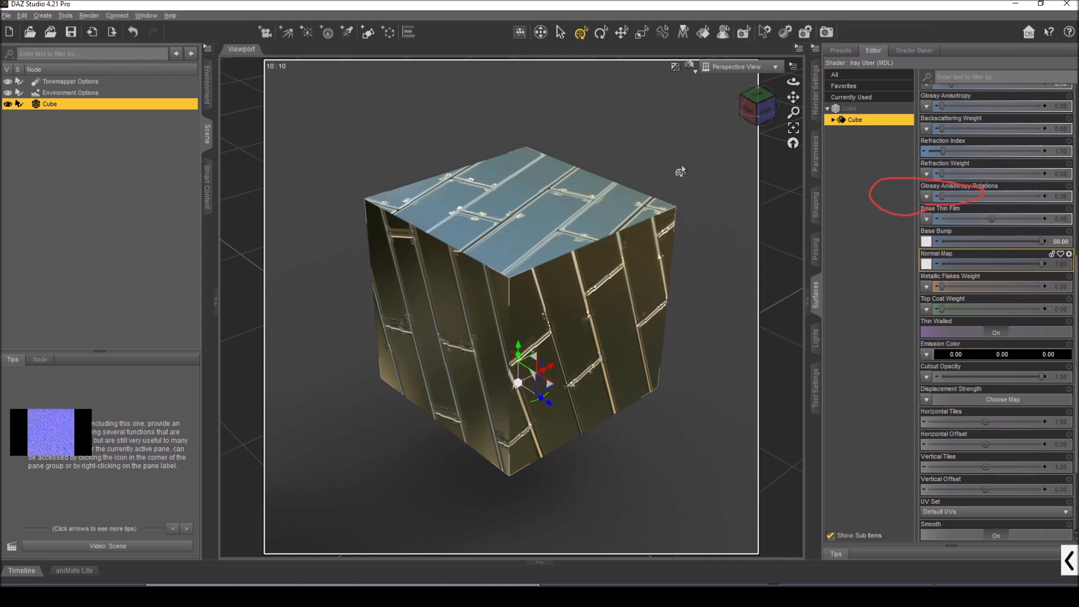
Step: Try a grey Emission Color of 0.30 on the cube and return it to black
scroll(941, 287, down, 3)
click(941, 288)
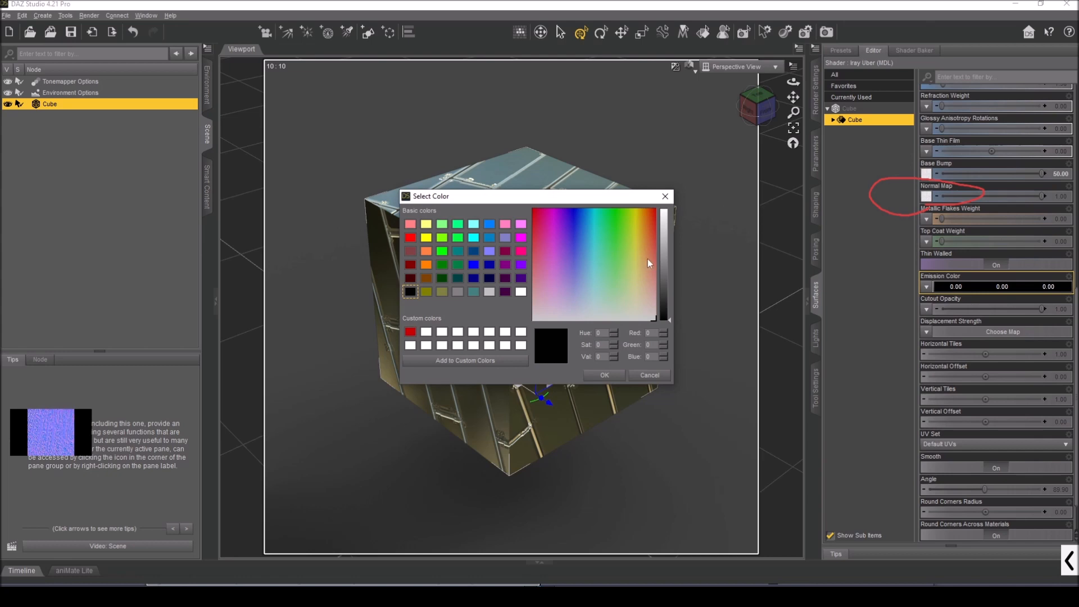
click(605, 375)
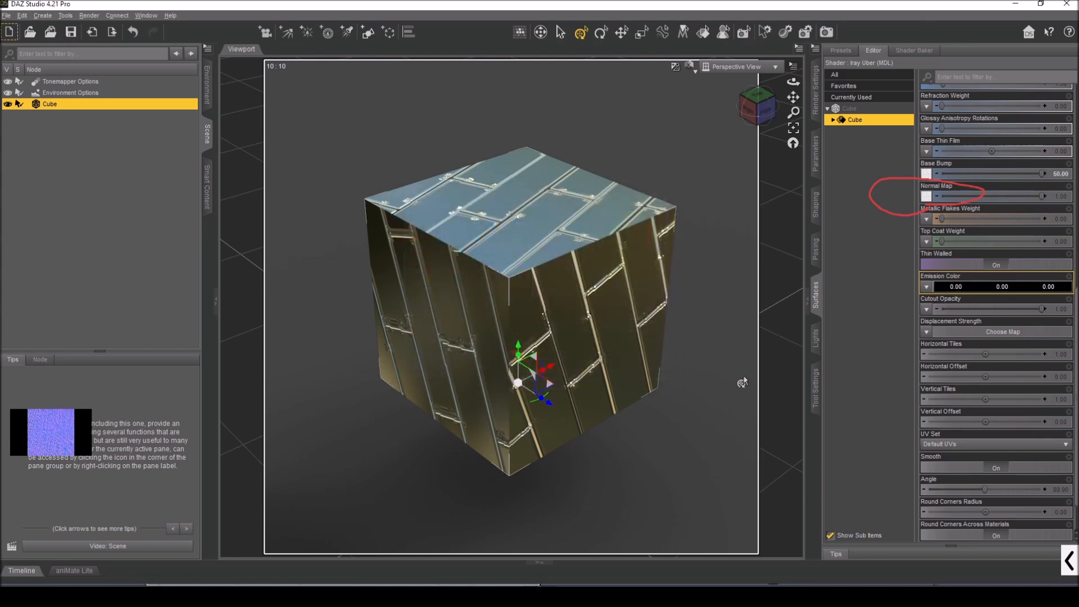
click(942, 288)
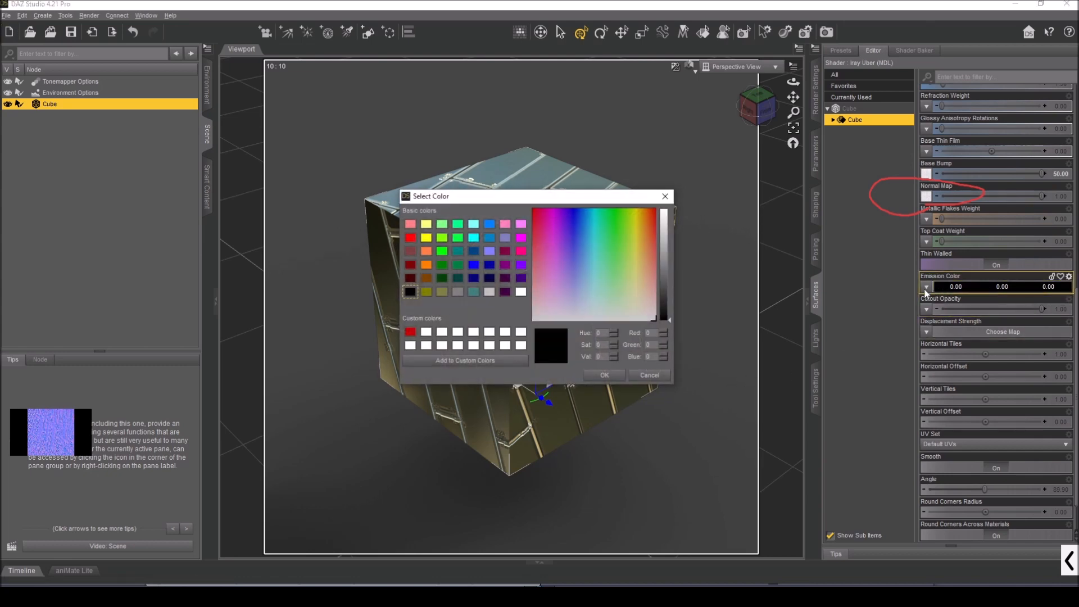
click(663, 271)
click(605, 375)
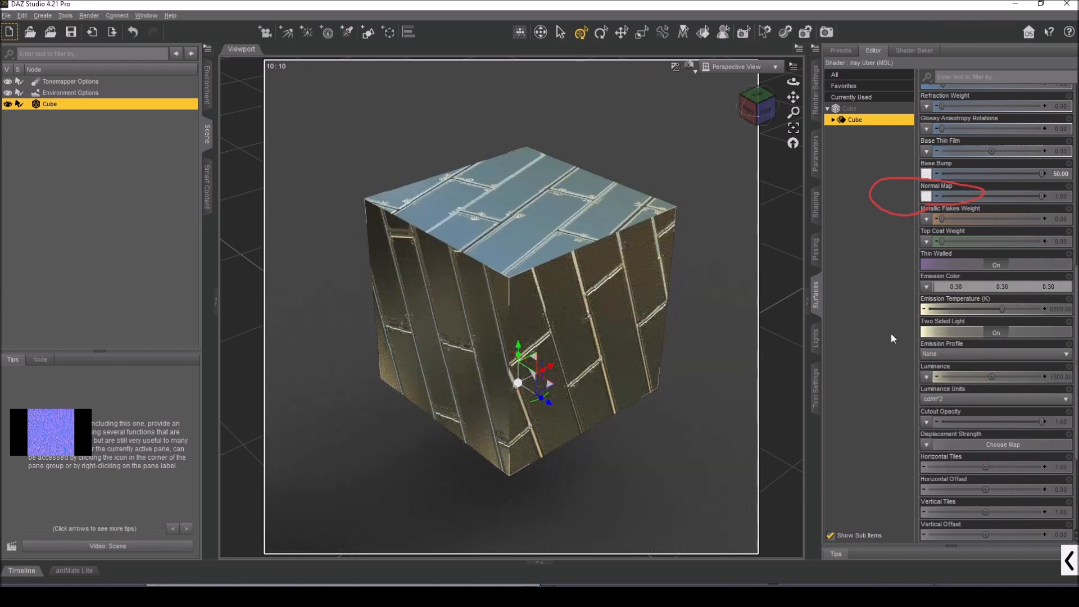
click(975, 288)
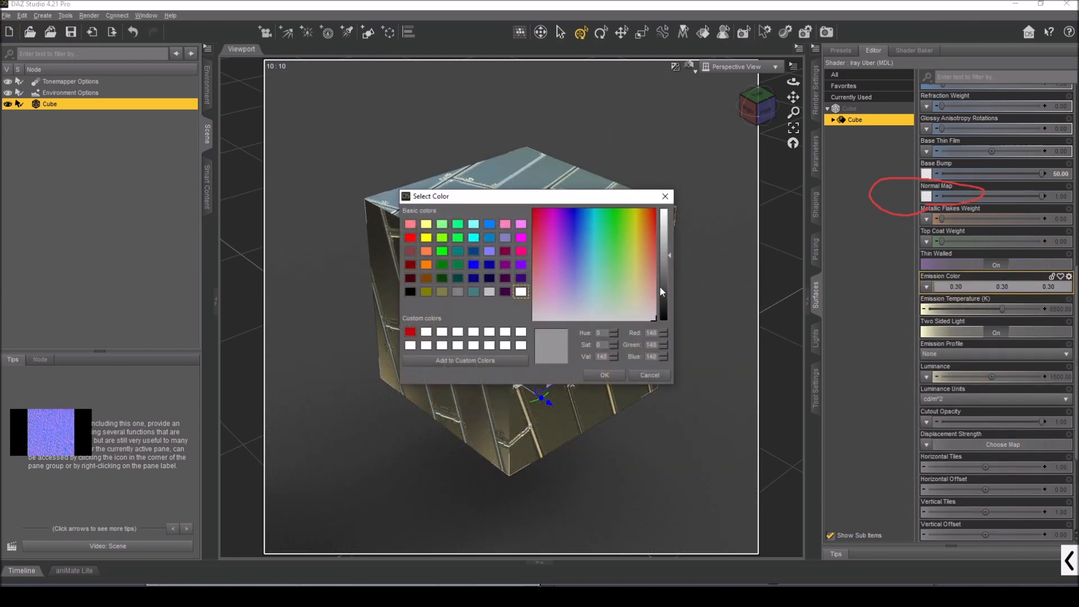
drag(669, 257, 675, 342)
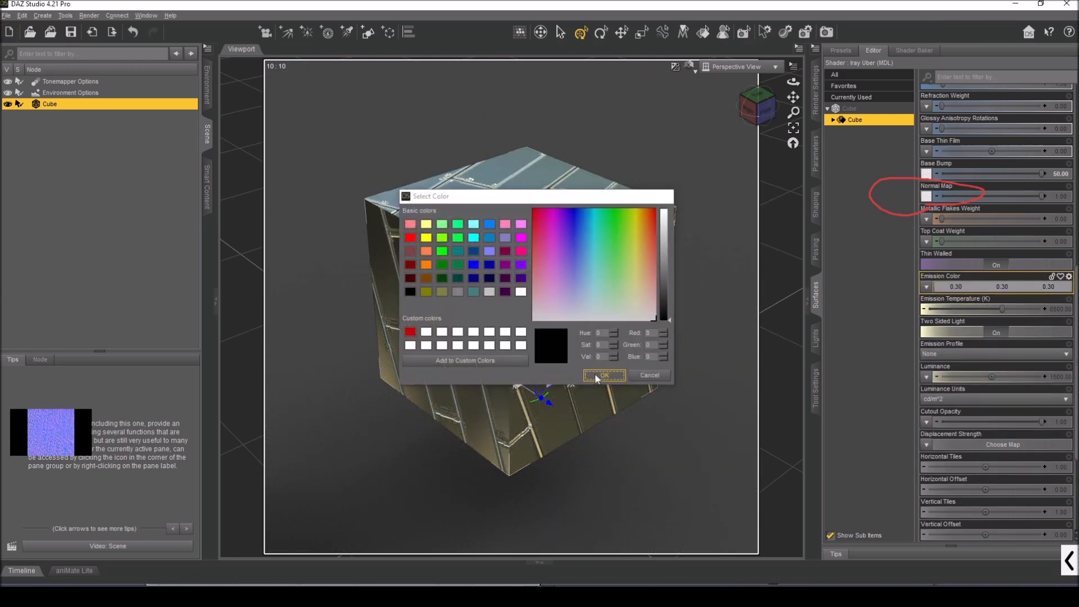
click(595, 374)
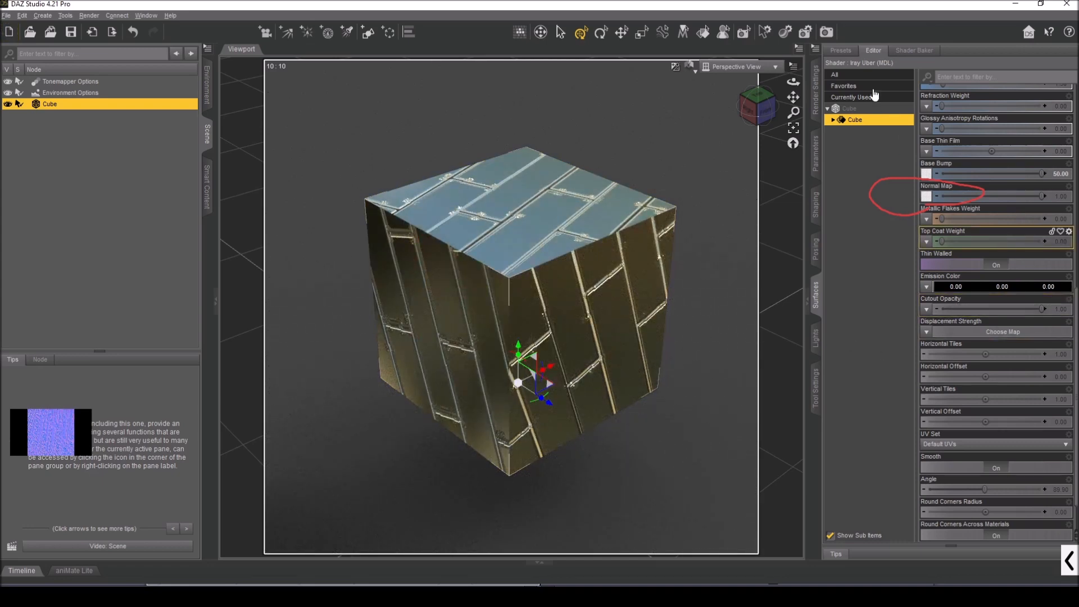
Step: Look at the Iray Emissives shader presets and return to the cube's surface settings
click(853, 53)
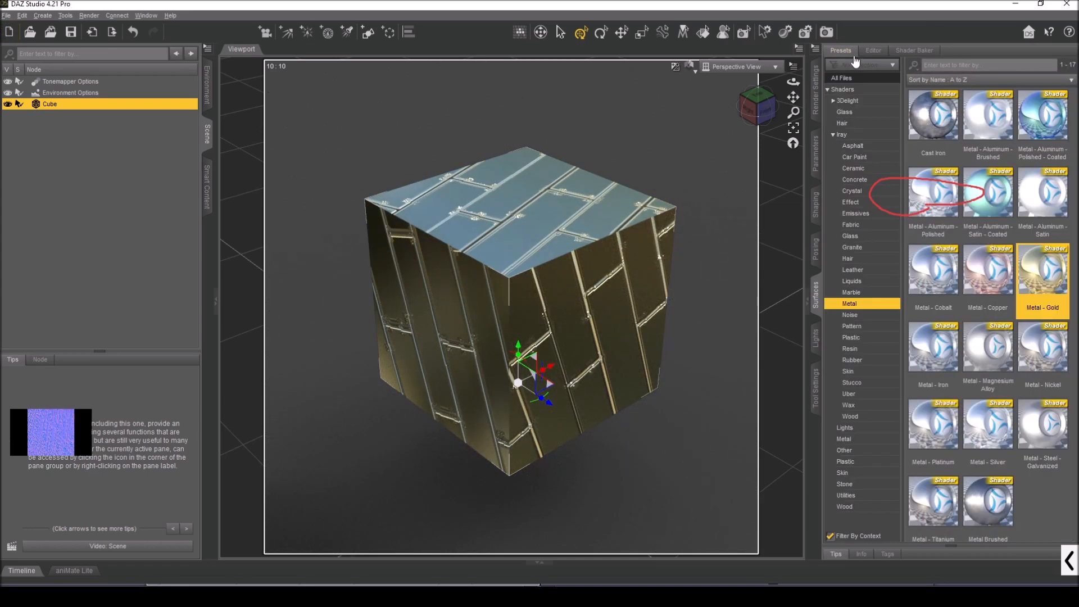
click(856, 214)
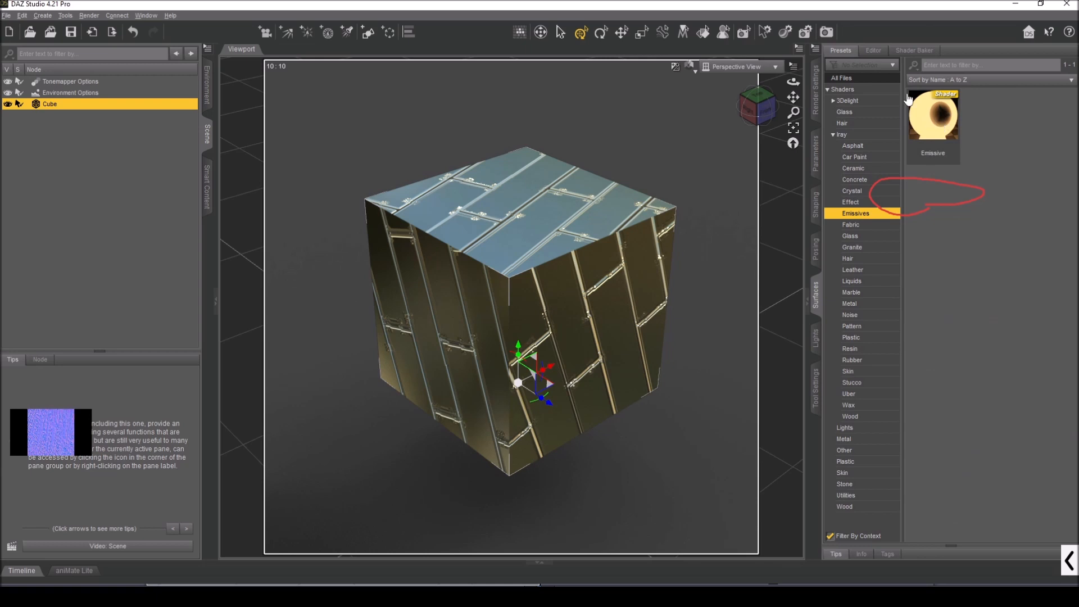
click(873, 50)
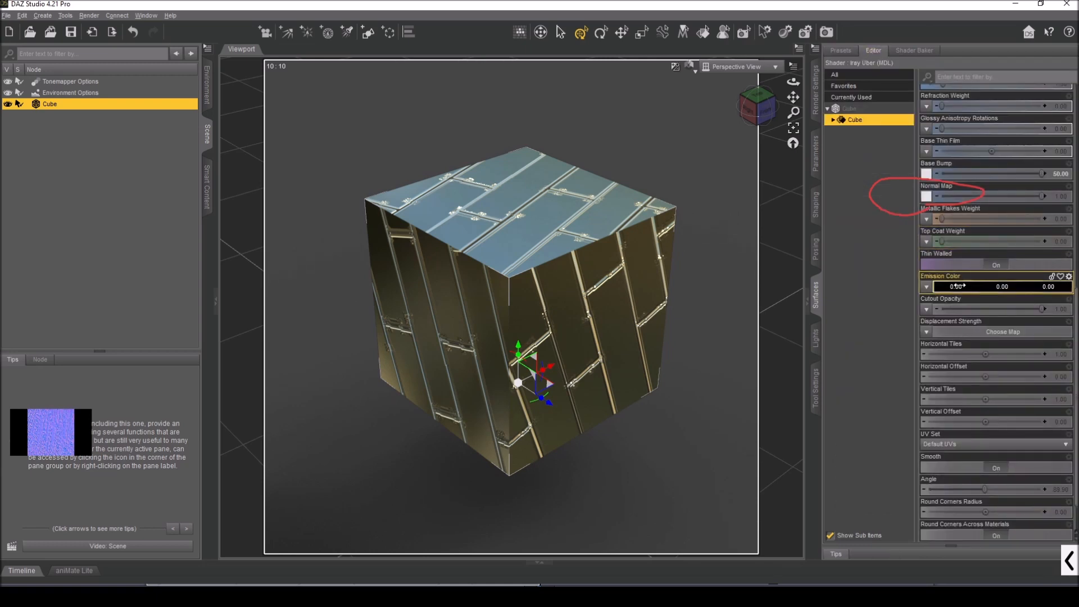
Step: Load lightblue.png as the cube's Emission Color map and set the emission color to white (1.00, 1.00, 1.00)
click(926, 286)
click(944, 297)
click(251, 87)
click(984, 565)
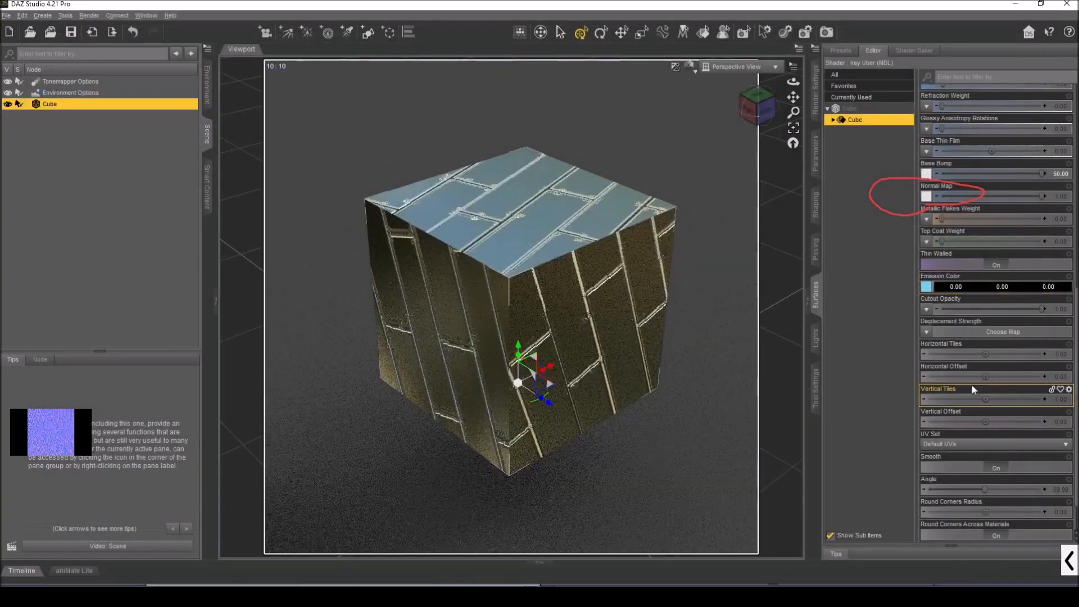
click(950, 287)
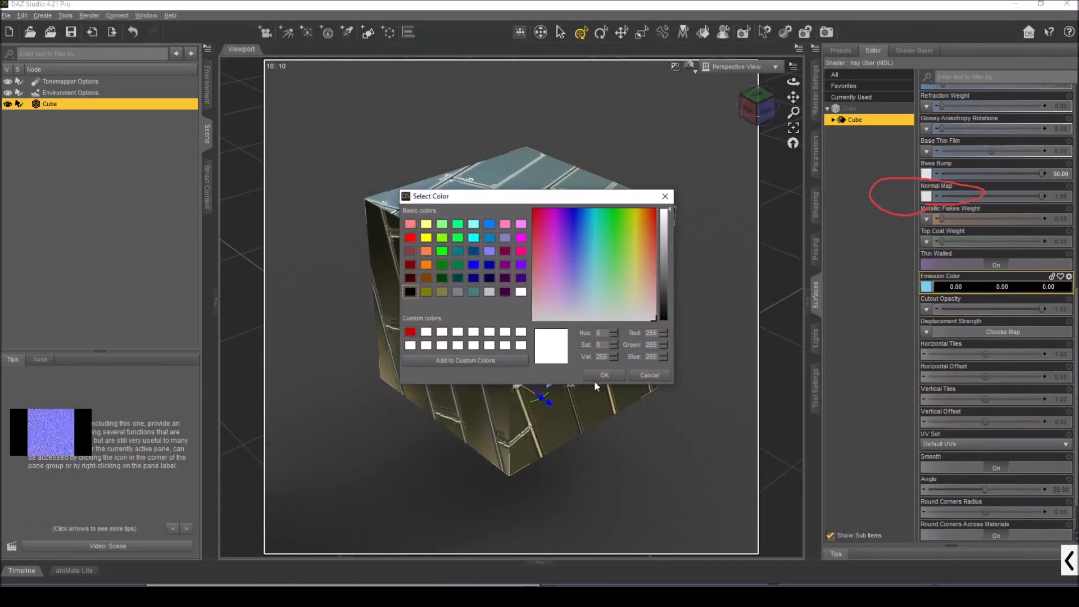
click(600, 376)
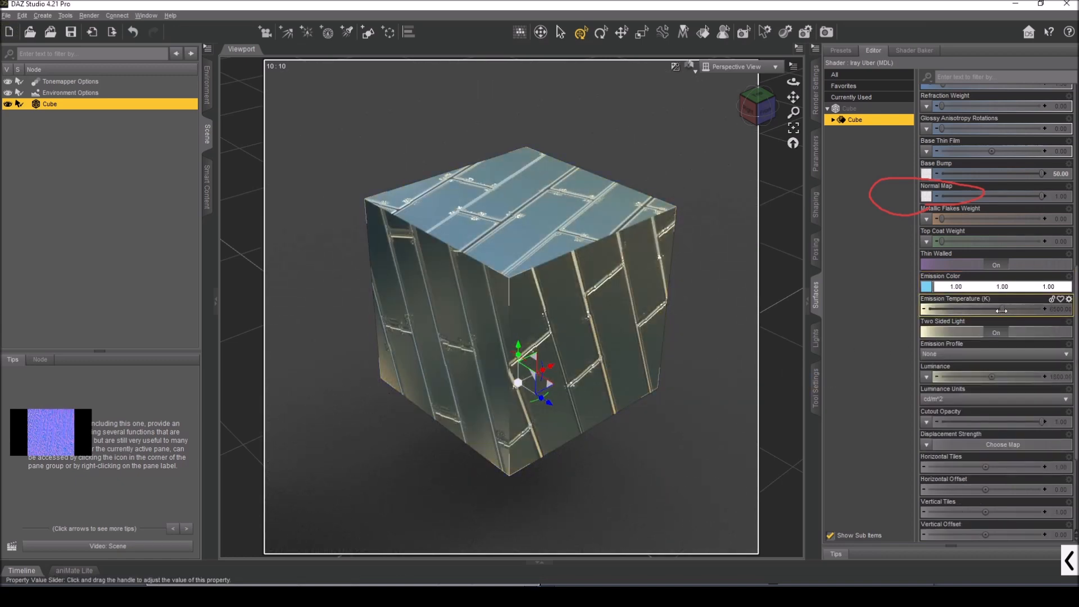
Step: Set the cube's Luminance Units to kcd/m^2 and its Luminance to 250
click(960, 353)
click(959, 353)
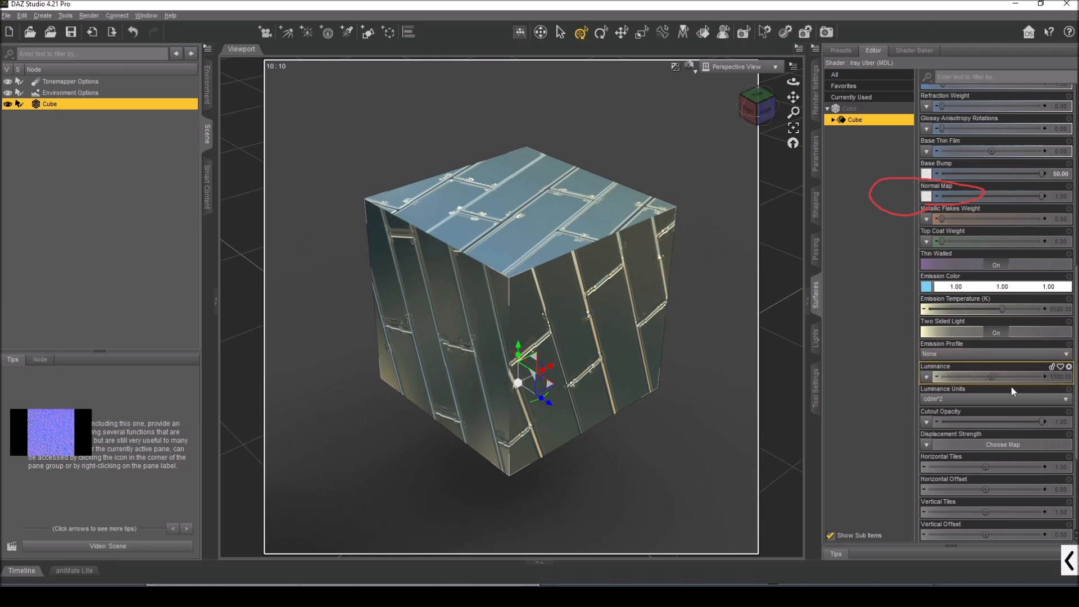
click(950, 398)
click(942, 423)
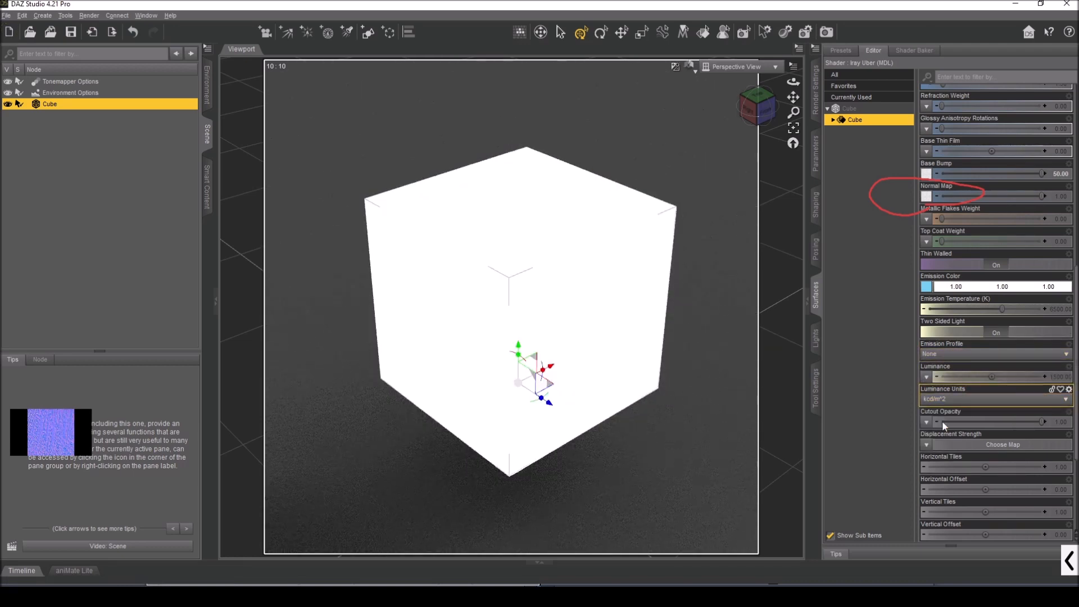
drag(991, 376, 942, 376)
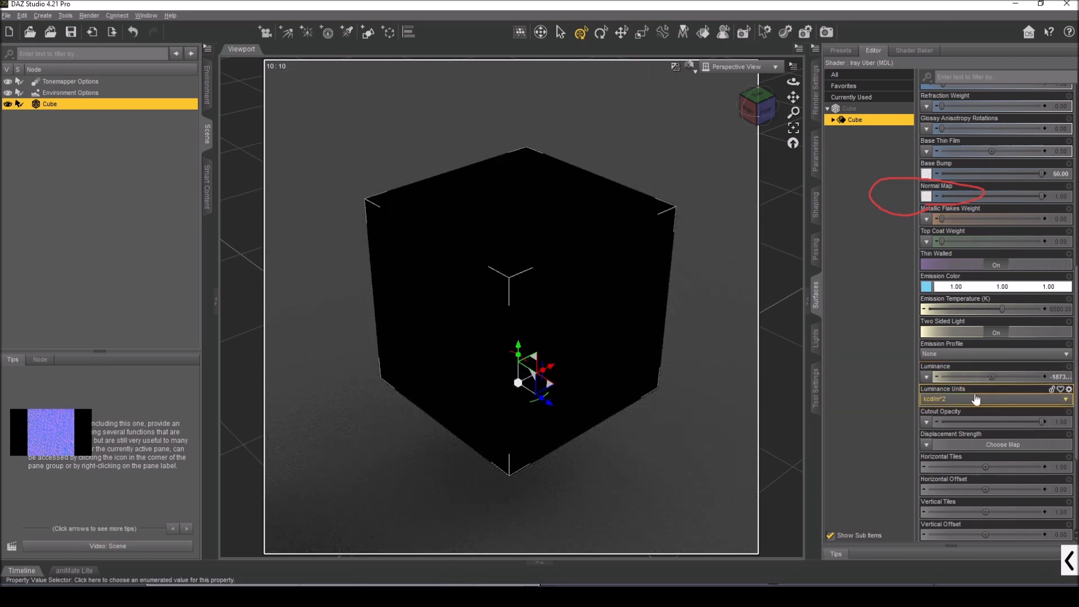
click(1057, 376)
text(250)
key(Return)
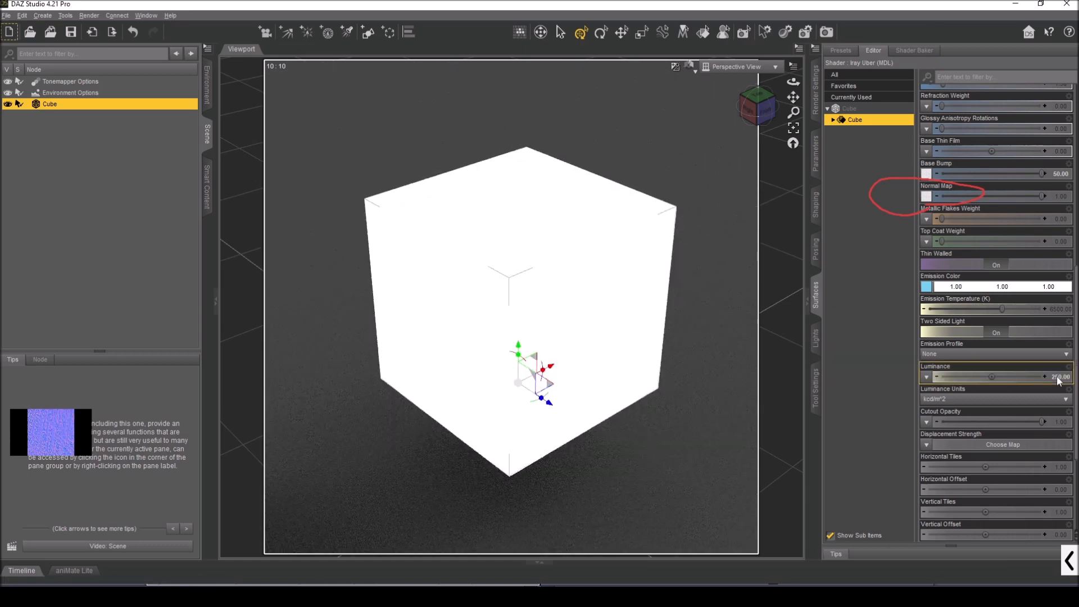
Step: Try lm as the Luminance Units and switch them back to kcd/m^2
click(944, 400)
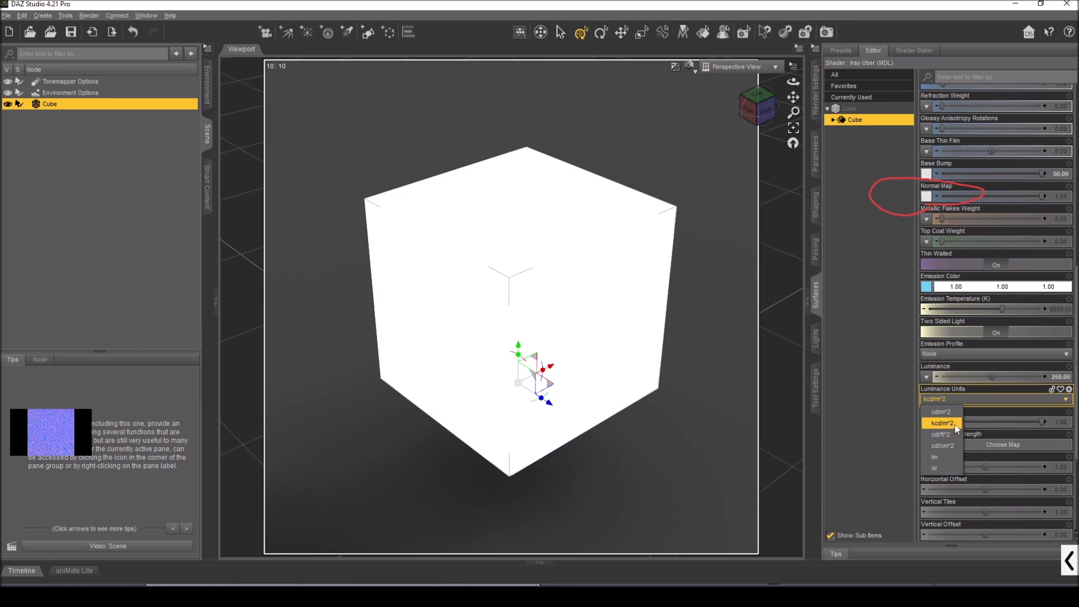
click(944, 459)
click(947, 400)
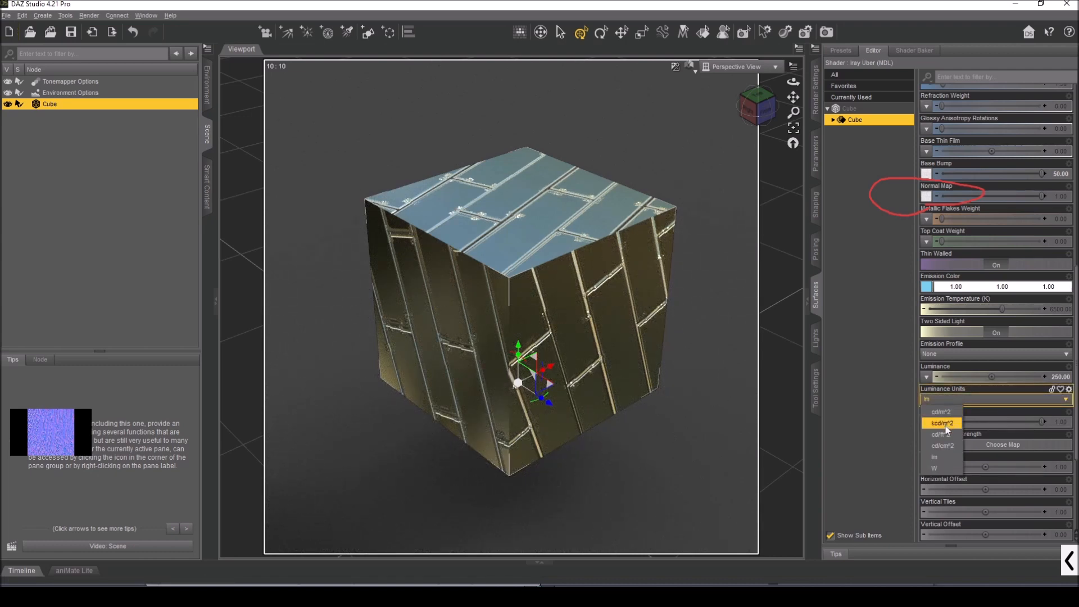
click(942, 423)
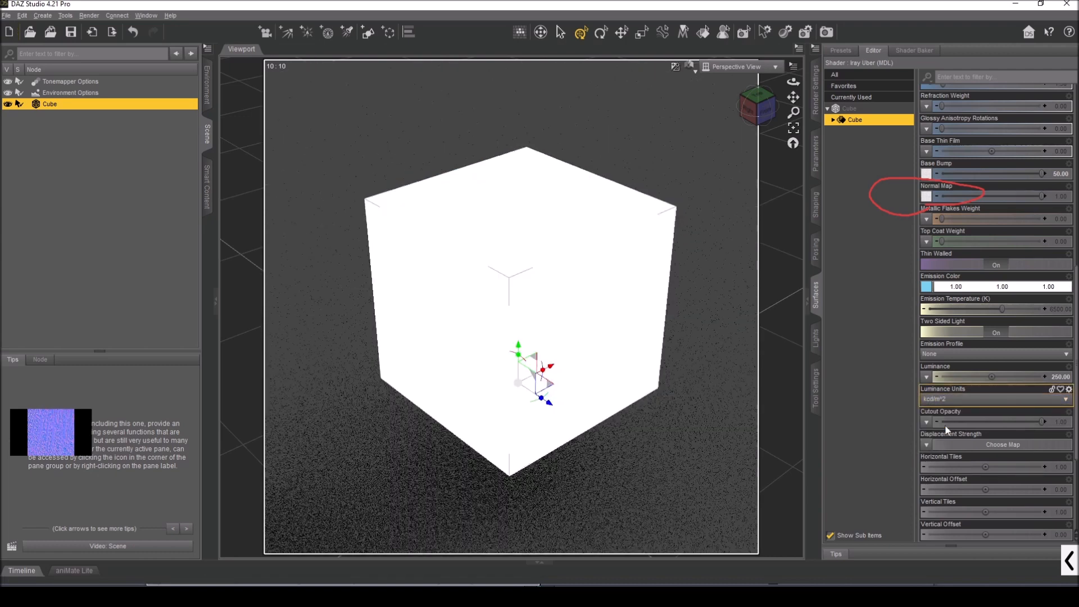
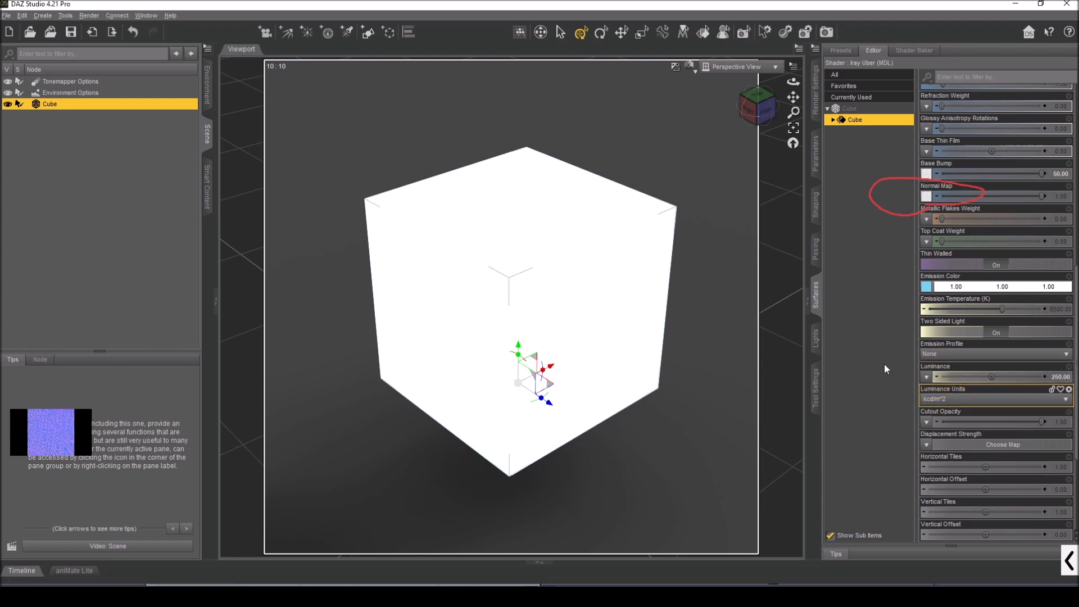
Step: Darken the cube's Emission Color to black (0.00, 0.00, 0.00), keeping its lightblue.png map
click(926, 286)
drag(669, 297, 669, 320)
click(604, 375)
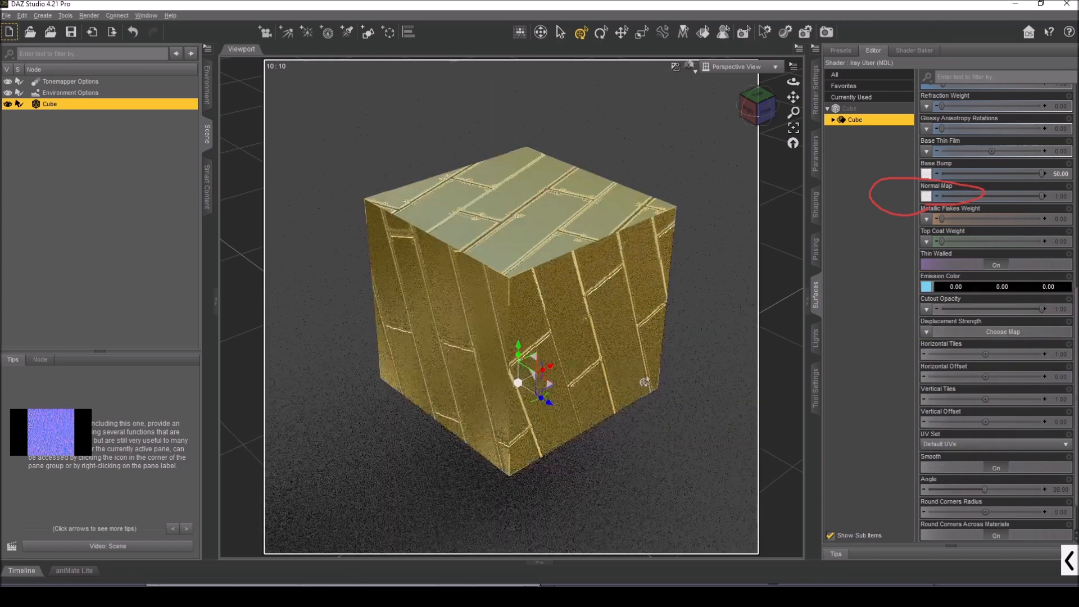
Step: Try a grey Emission Color of 0.33 with the lightblue.png map and return it to black
click(926, 286)
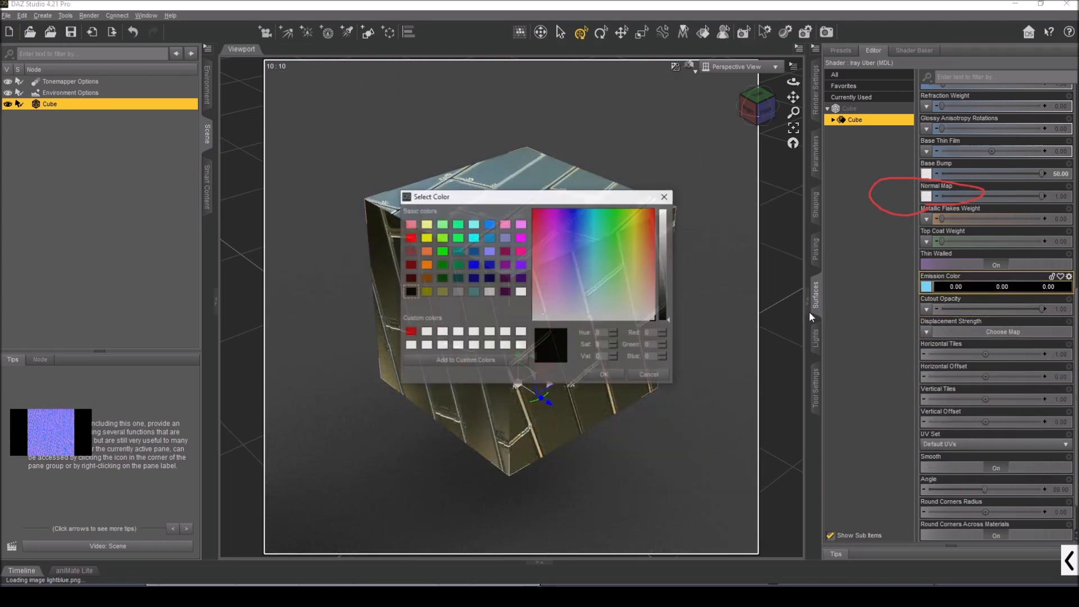
drag(666, 295, 669, 252)
click(612, 373)
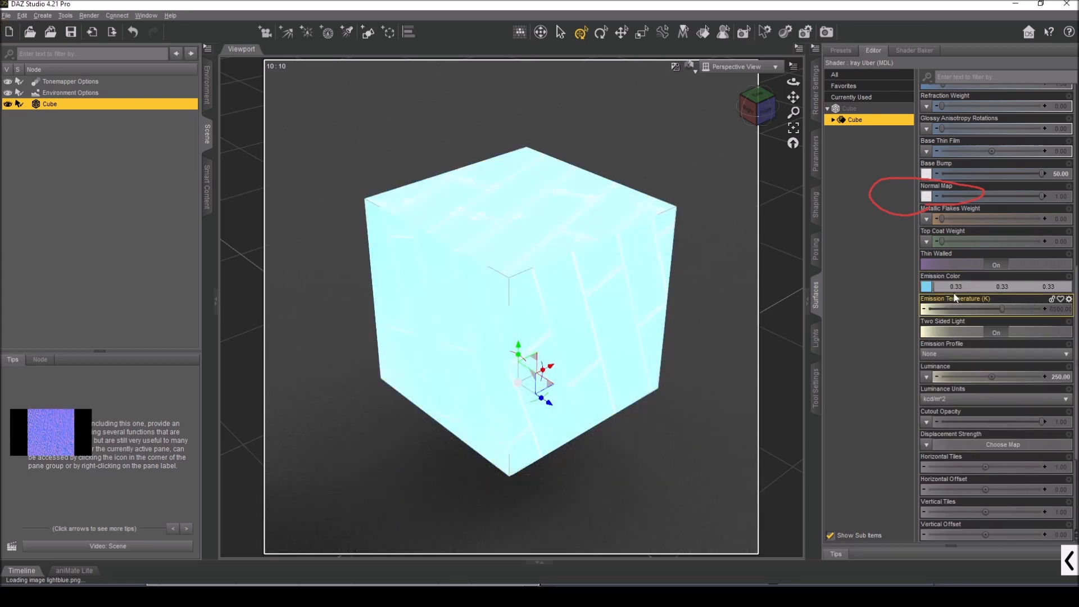
click(926, 287)
drag(672, 257, 733, 400)
click(605, 375)
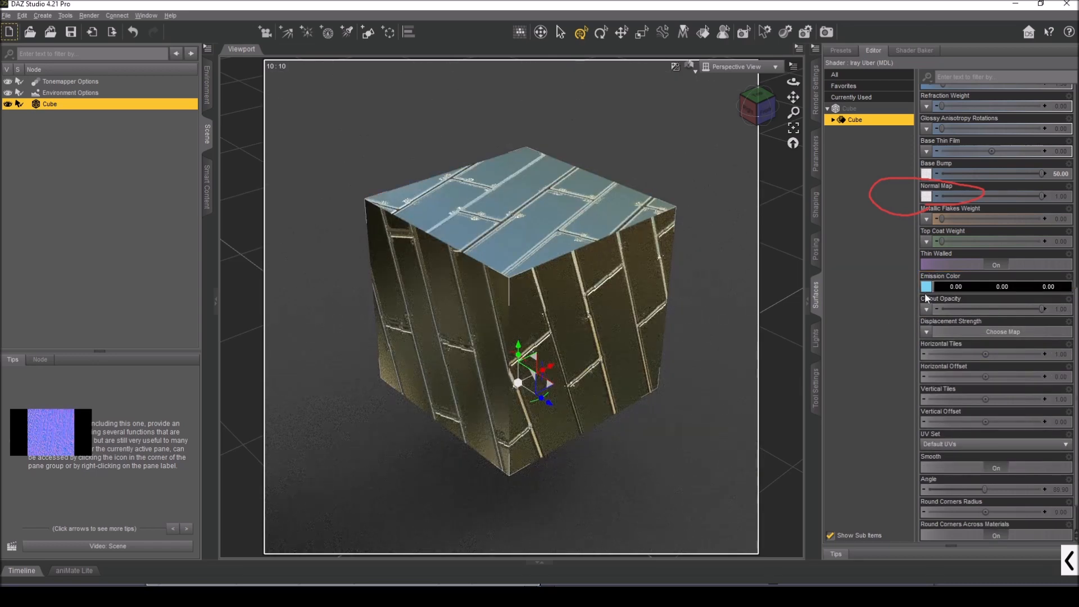
Step: Remove the map from Emission Color and set the color to light blue (0.043, 0.45, 0.77)
mouse_move(929, 290)
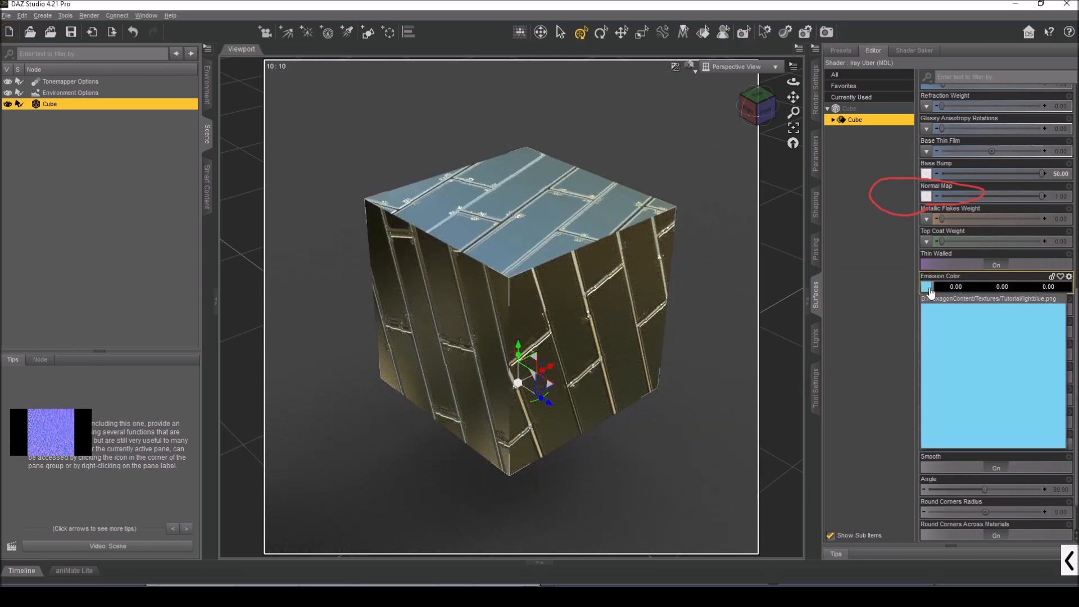
click(931, 292)
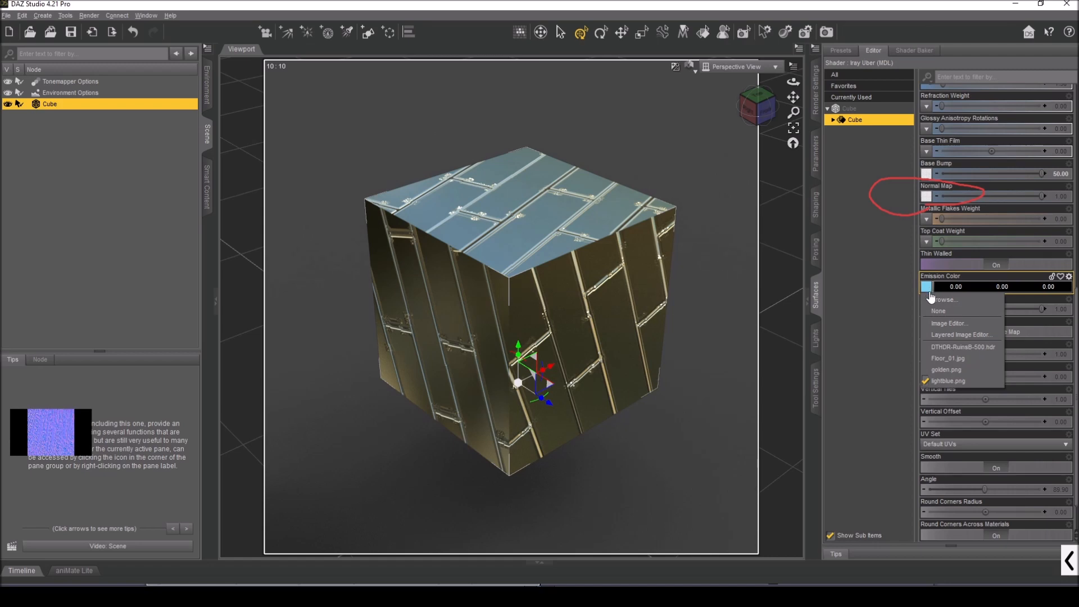
click(938, 310)
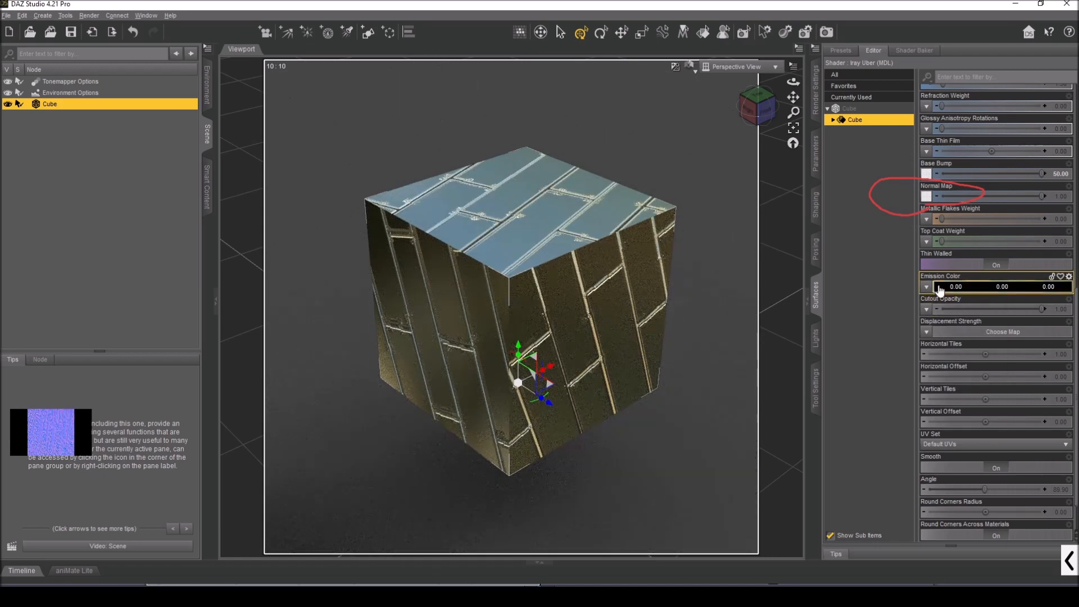
click(940, 290)
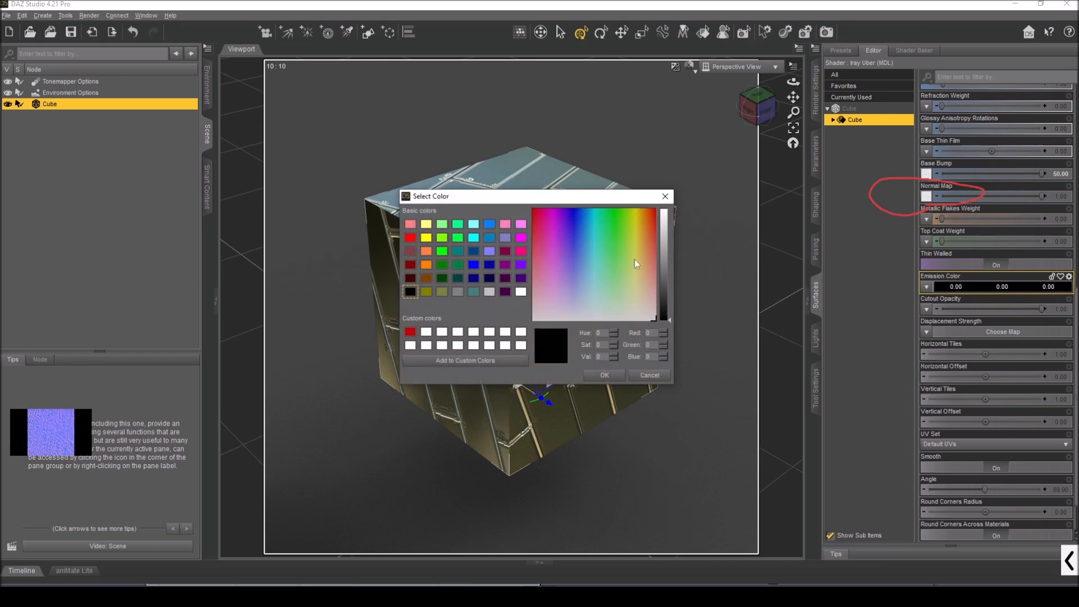
click(673, 215)
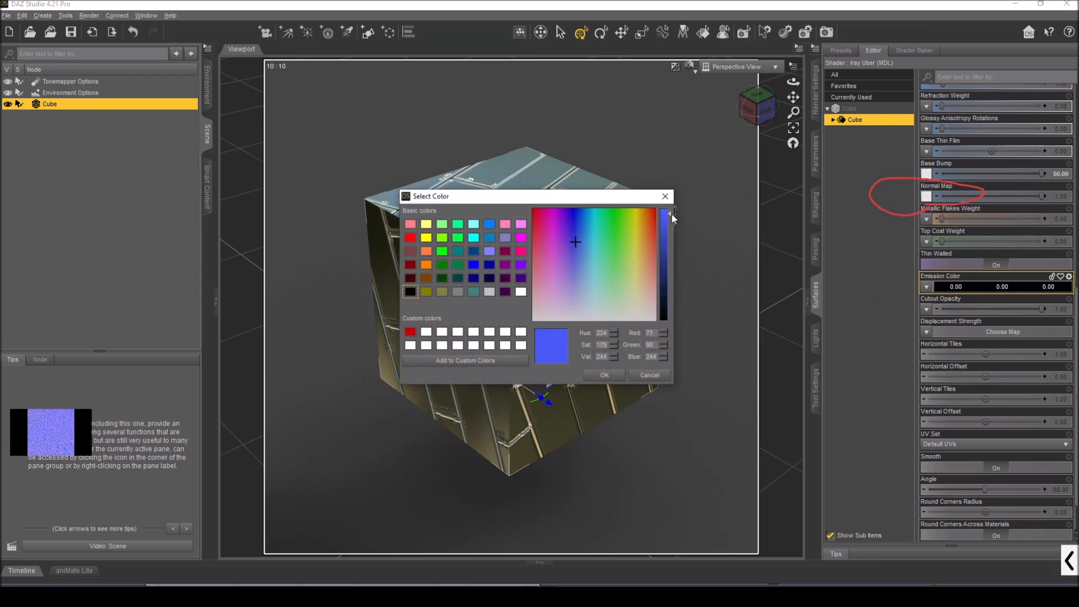
mouse_move(576, 243)
mouse_down()
mouse_move(609, 219)
mouse_move(587, 238)
mouse_up()
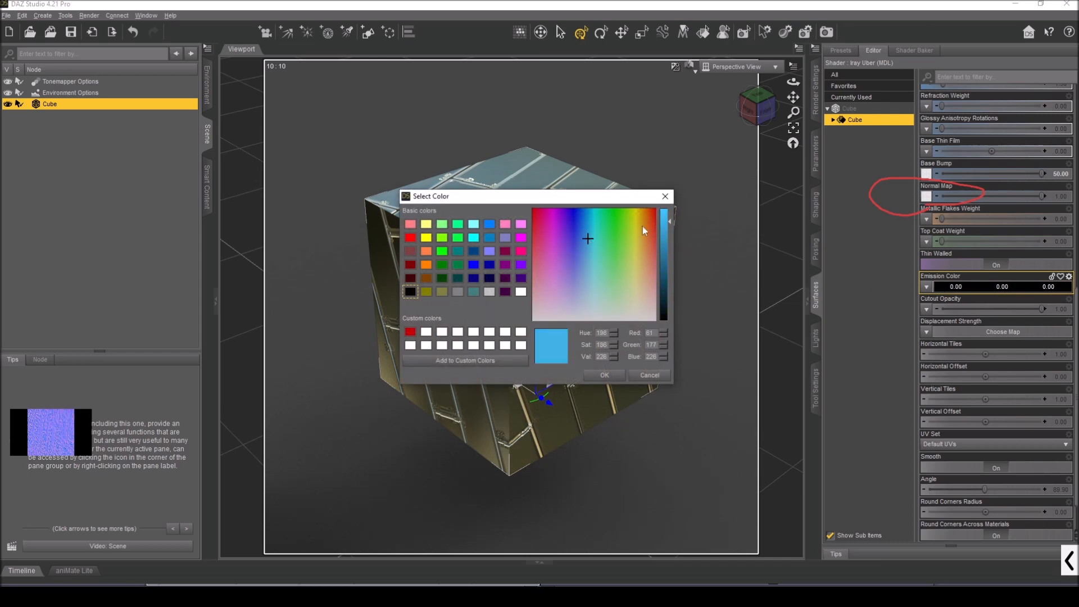
click(598, 375)
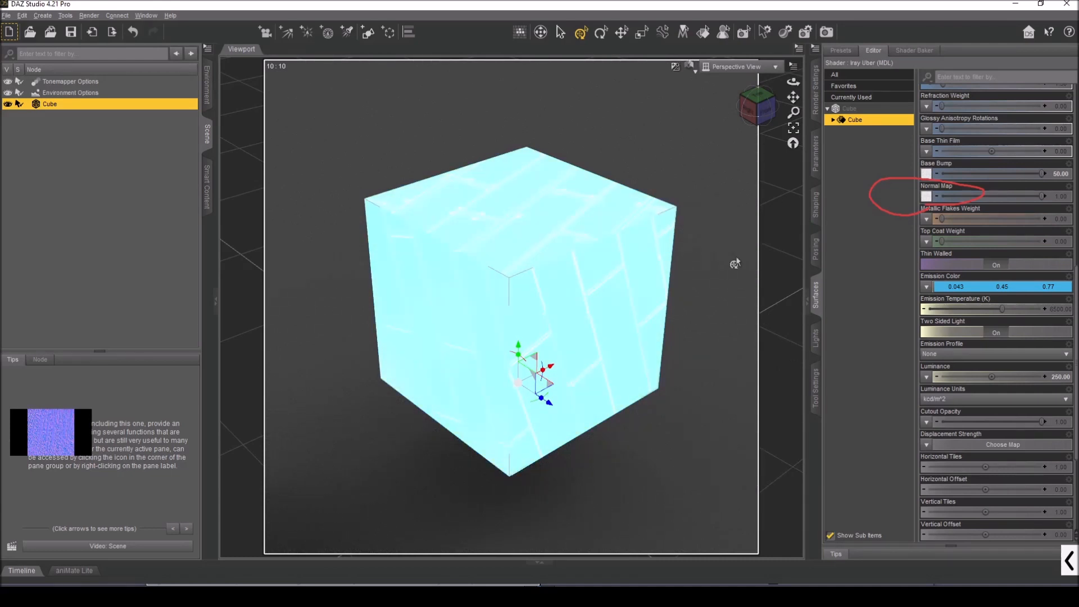
Step: Set the cube's Emission Color back to black (0.00, 0.00, 0.00) to turn the emission off
scroll(933, 236, up, 8)
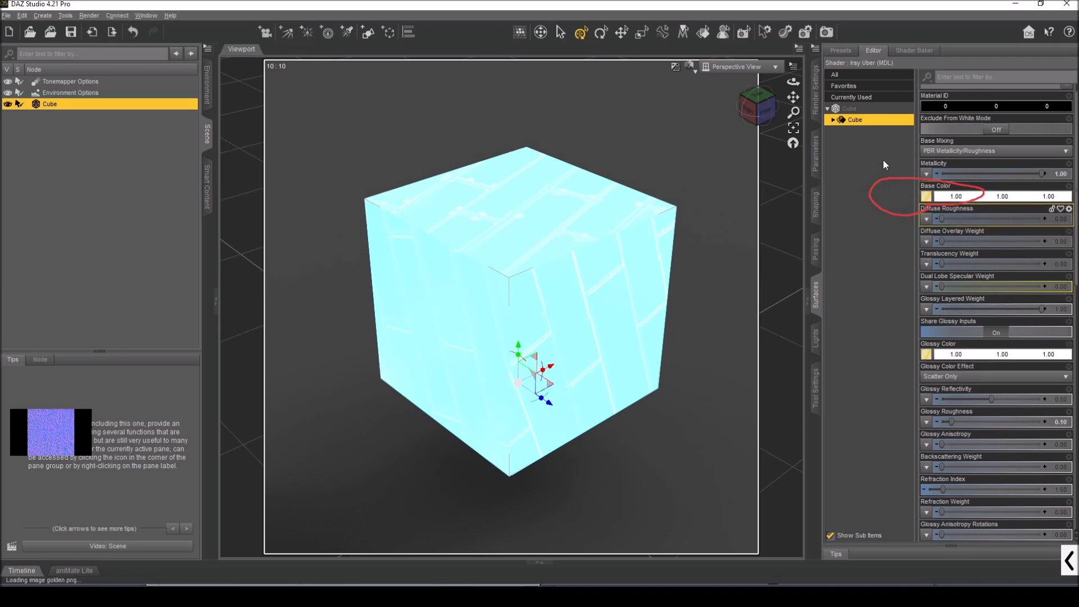
scroll(955, 251, down, 6)
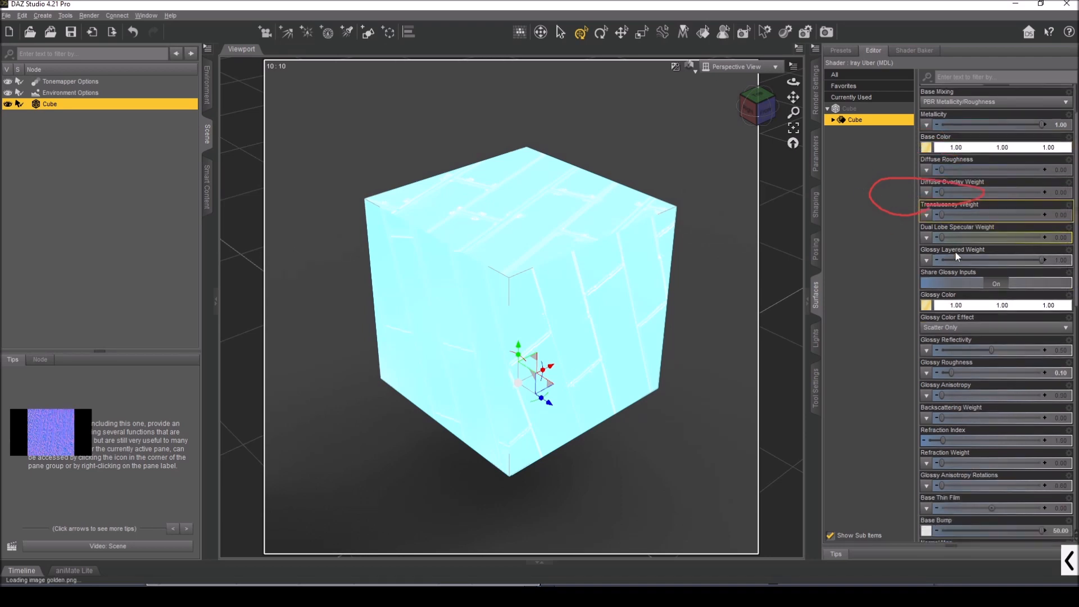
scroll(955, 250, down, 1)
click(975, 422)
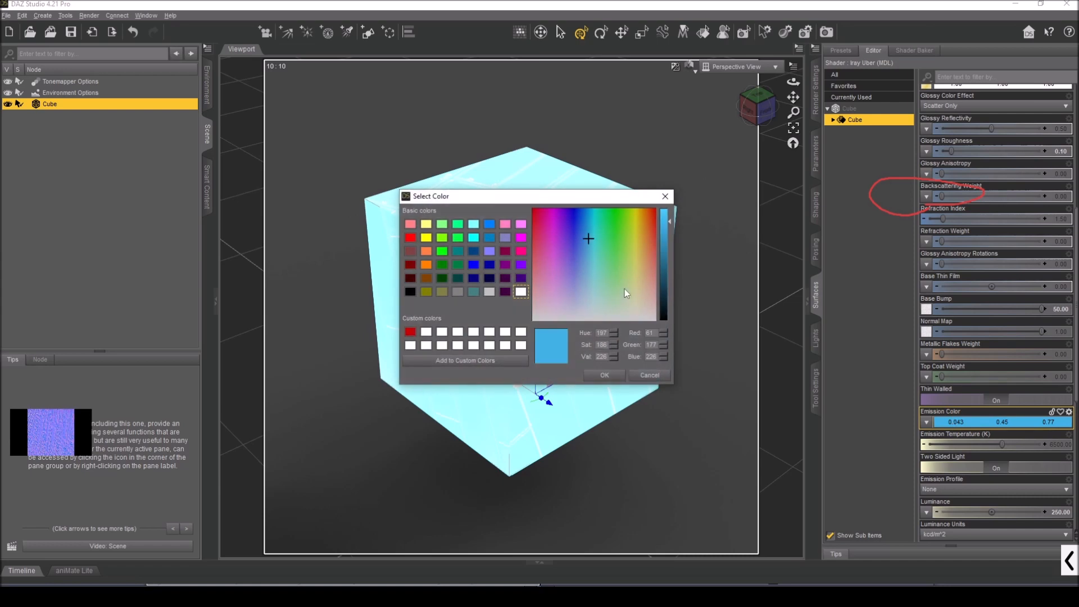
click(604, 375)
Step: Set the cube's Horizontal Tiles and Vertical Tiles to 3
scroll(997, 375, down, 5)
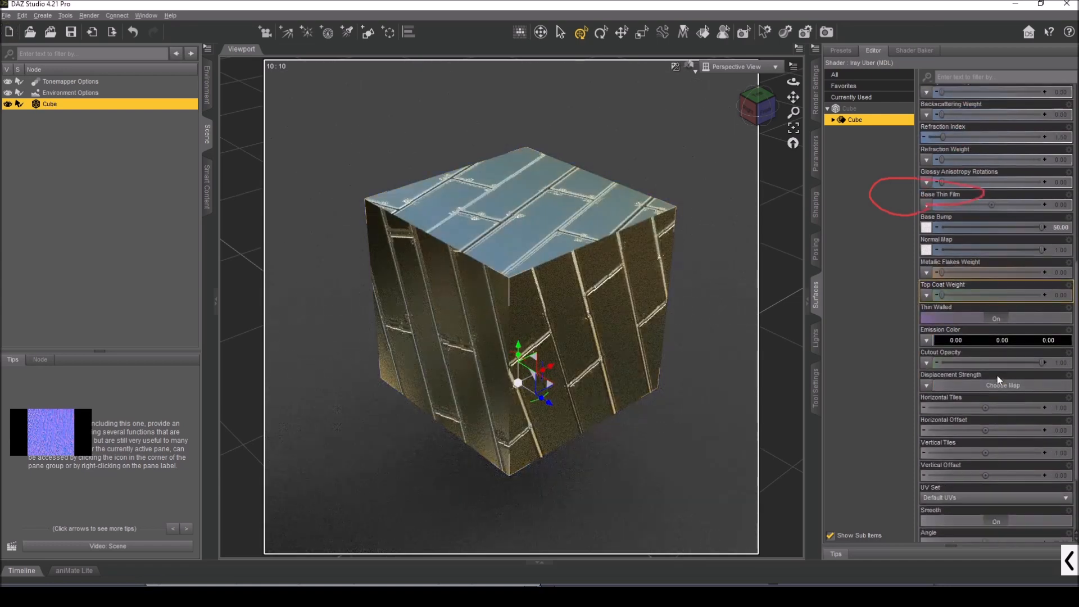
scroll(997, 375, down, 1)
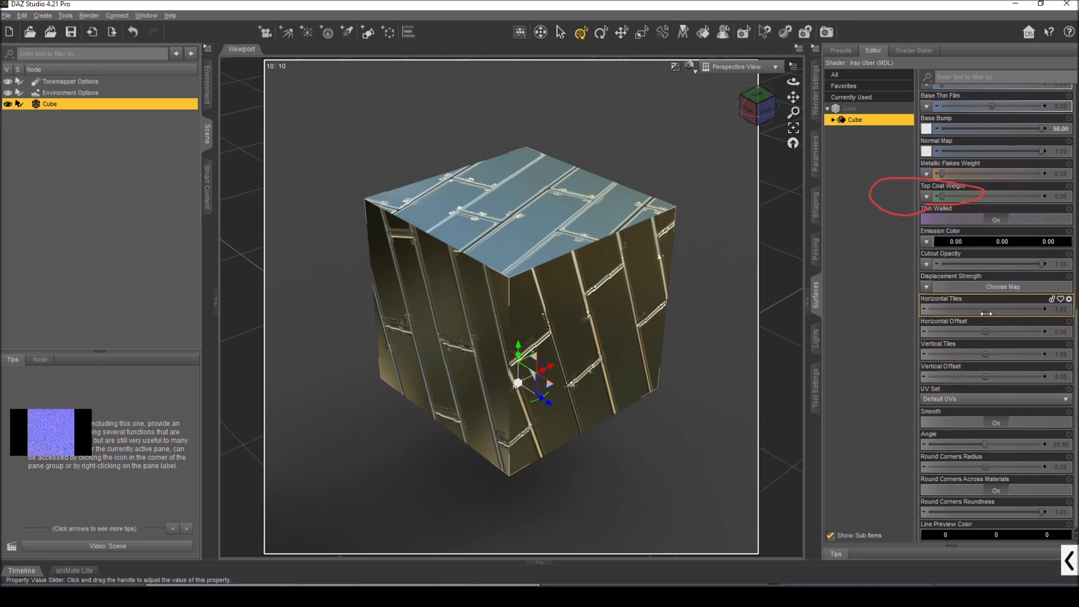
click(1059, 310)
text(3)
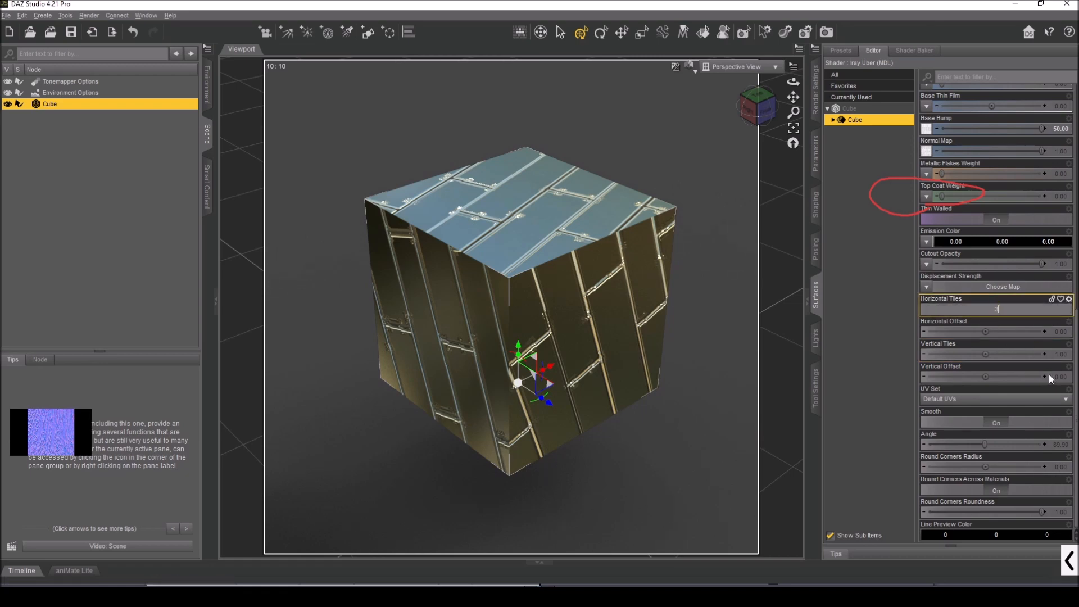
key(Return)
text(3)
key(Return)
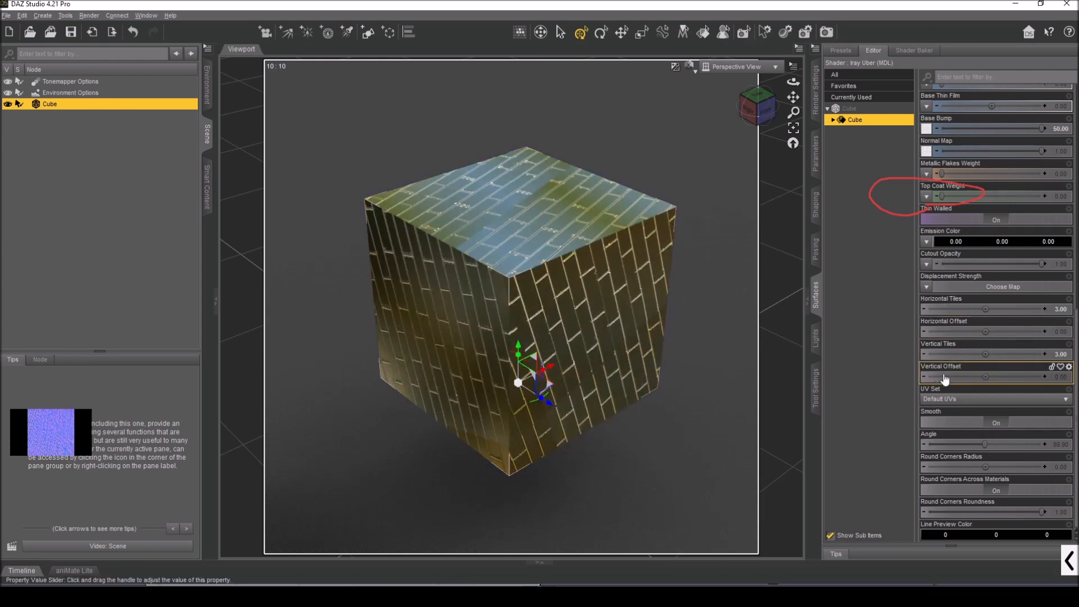
Step: Preview the Base Bump map, try Horizontal Offsets of about 0.17 and -0.43, and undo both offset changes
scroll(956, 325, up, 5)
scroll(957, 325, up, 6)
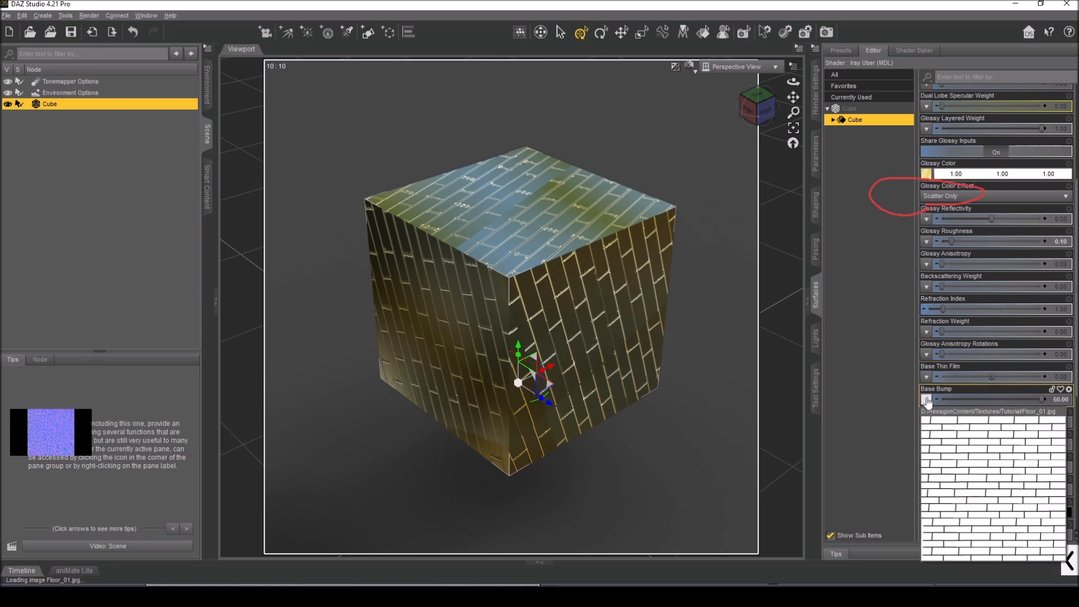
scroll(960, 406, down, 11)
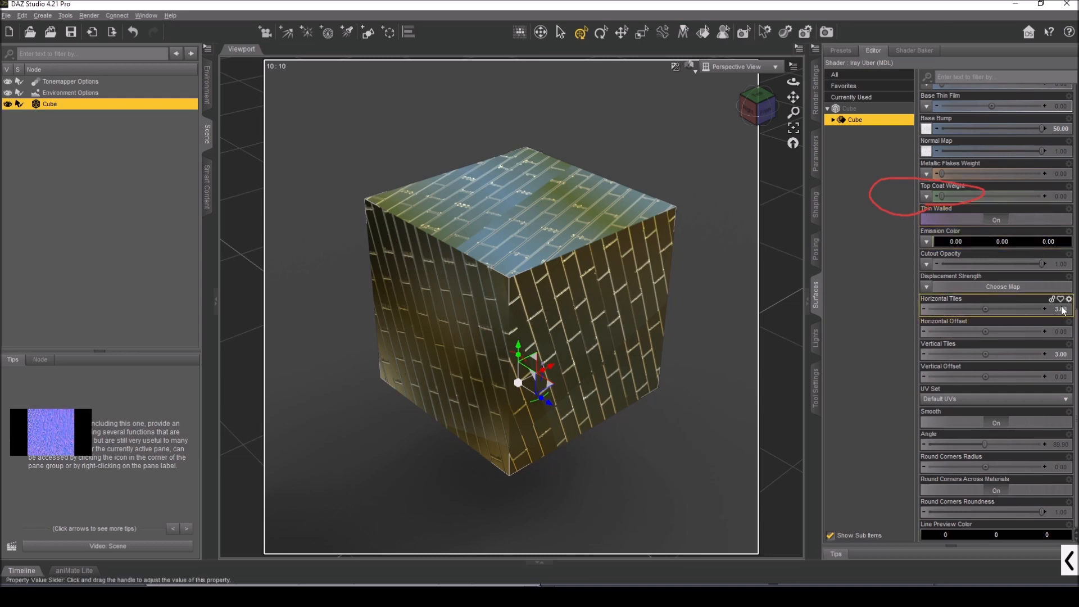
drag(985, 331, 984, 331)
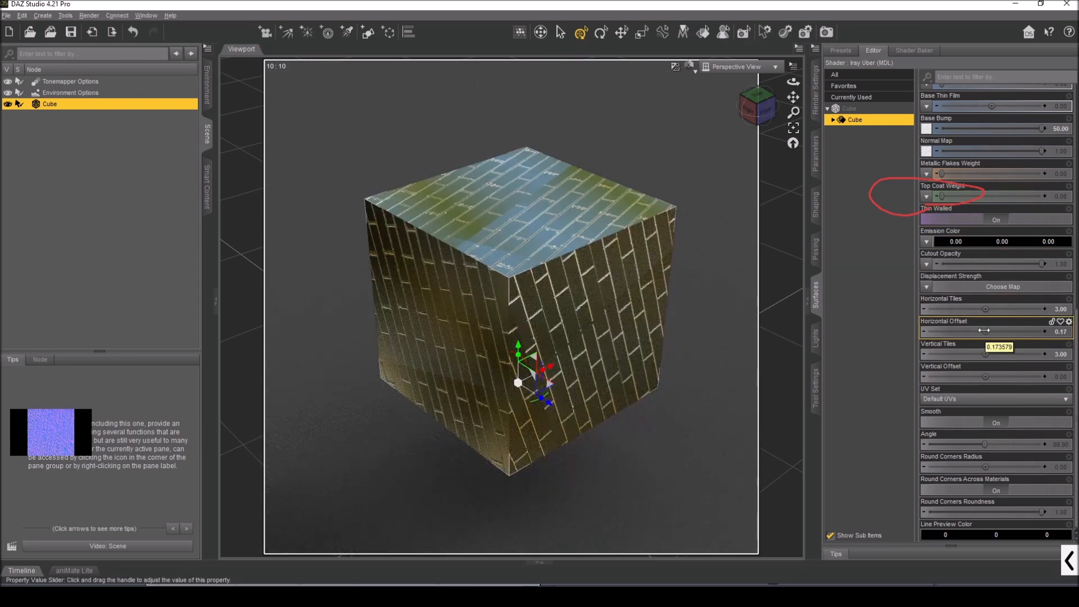
drag(998, 332, 960, 332)
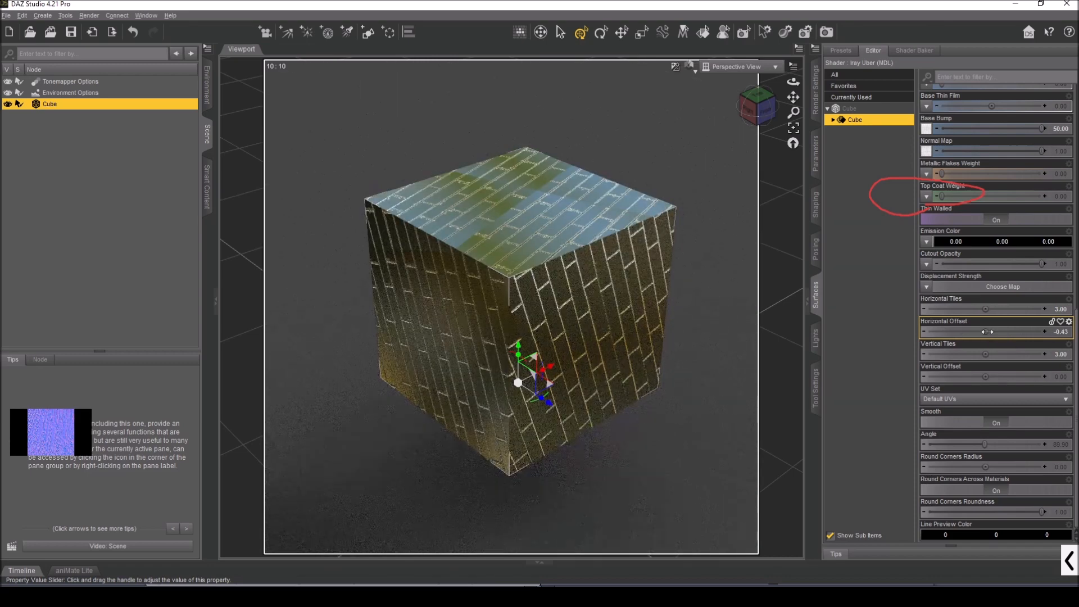
key(ctrl+z)
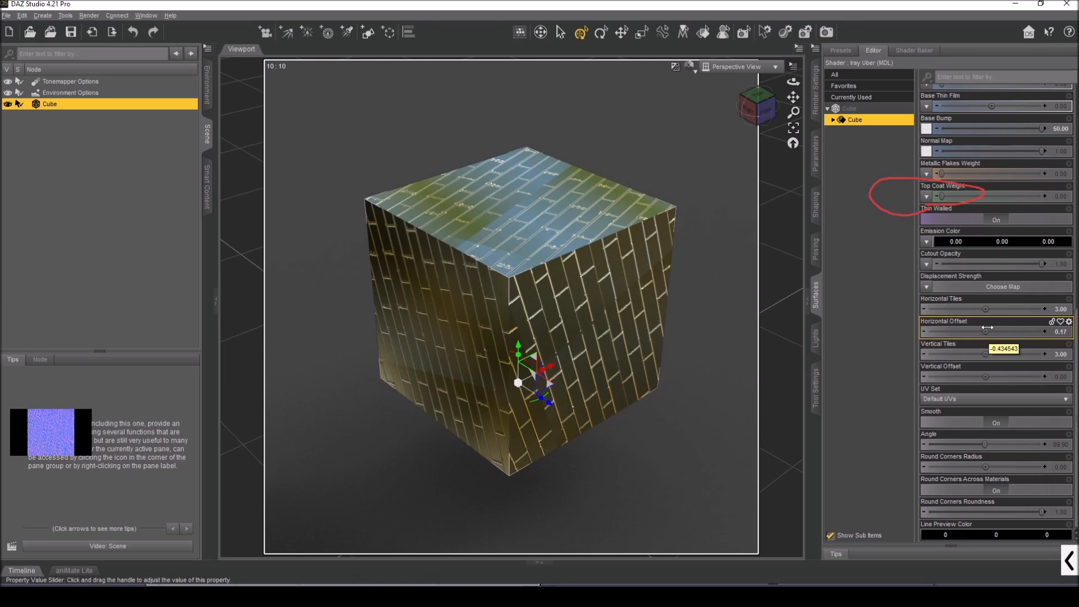
key(ctrl+z)
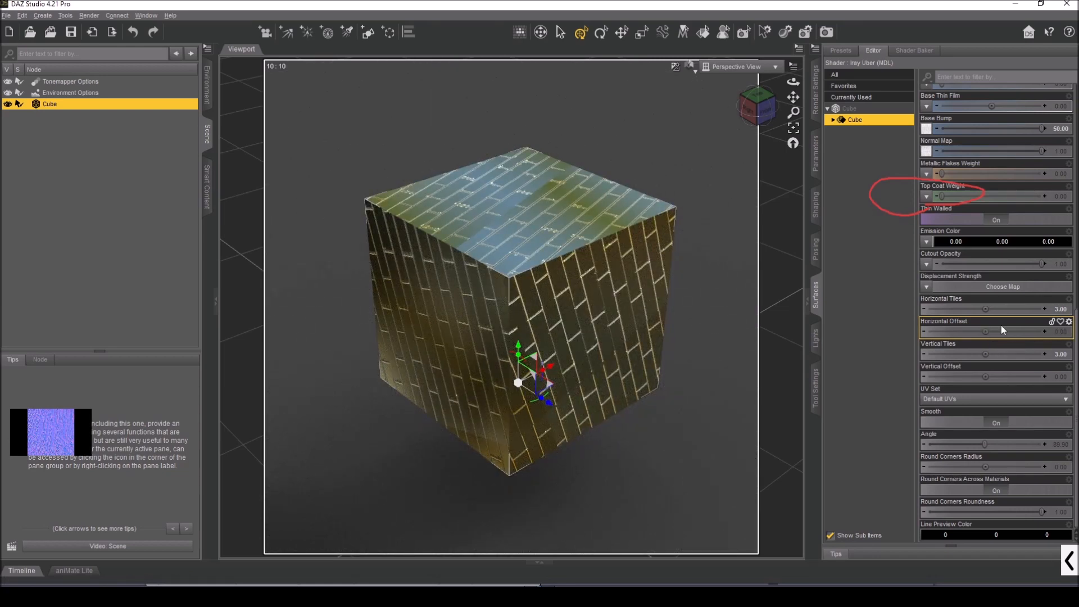
Step: Set the cube's Round Corners Radius to about 4.35 and its Round Corners Roundness to 0.00
drag(982, 466, 986, 464)
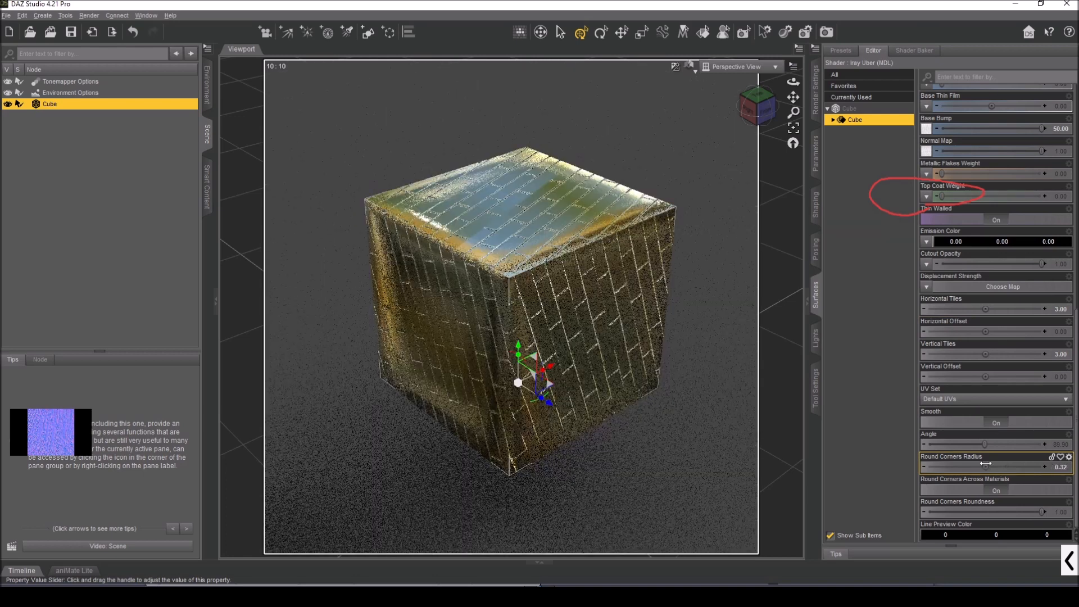
drag(985, 465, 1011, 466)
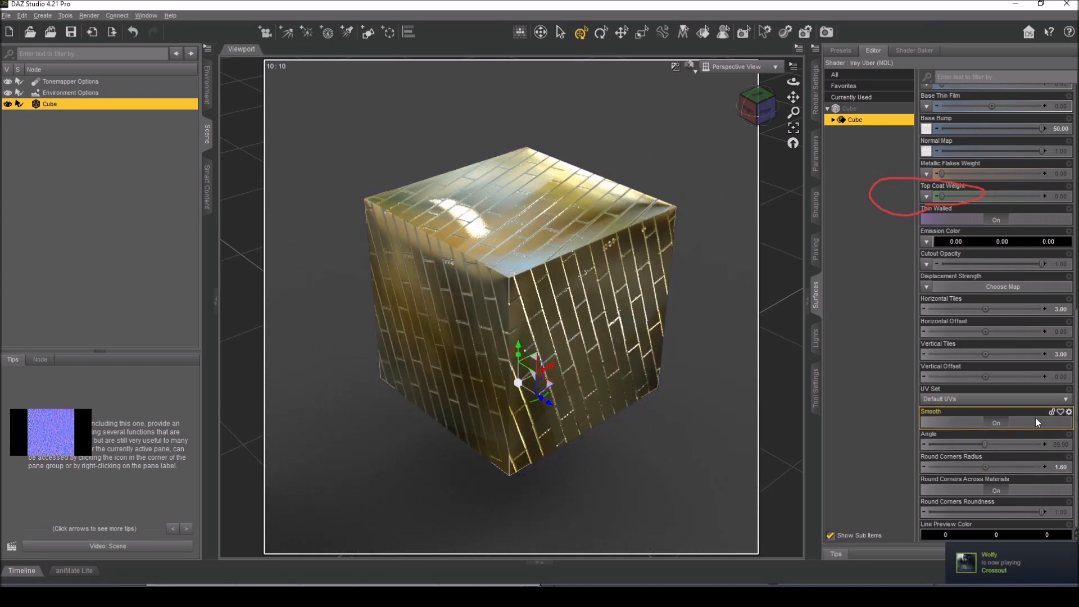
drag(984, 467, 1018, 466)
drag(1038, 511, 928, 512)
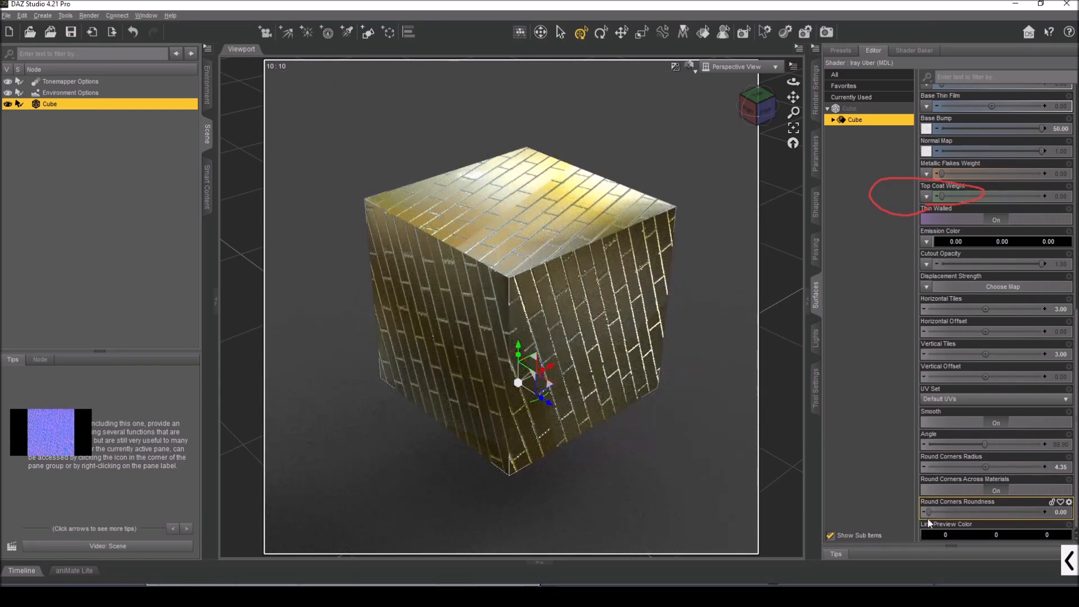
Step: Switch to Hexagon, select all the cube's UV points, and rotate and scale the unfolded layout upright to fill the texture square's height
scroll(1033, 483, up, 6)
scroll(1032, 481, up, 2)
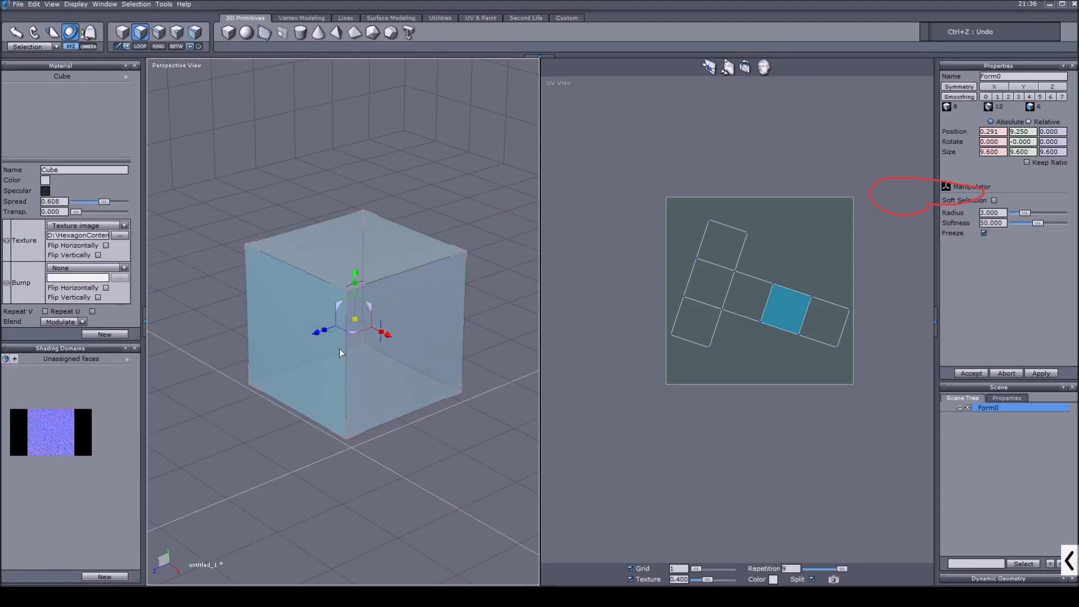
middle_drag(419, 367, 541, 519)
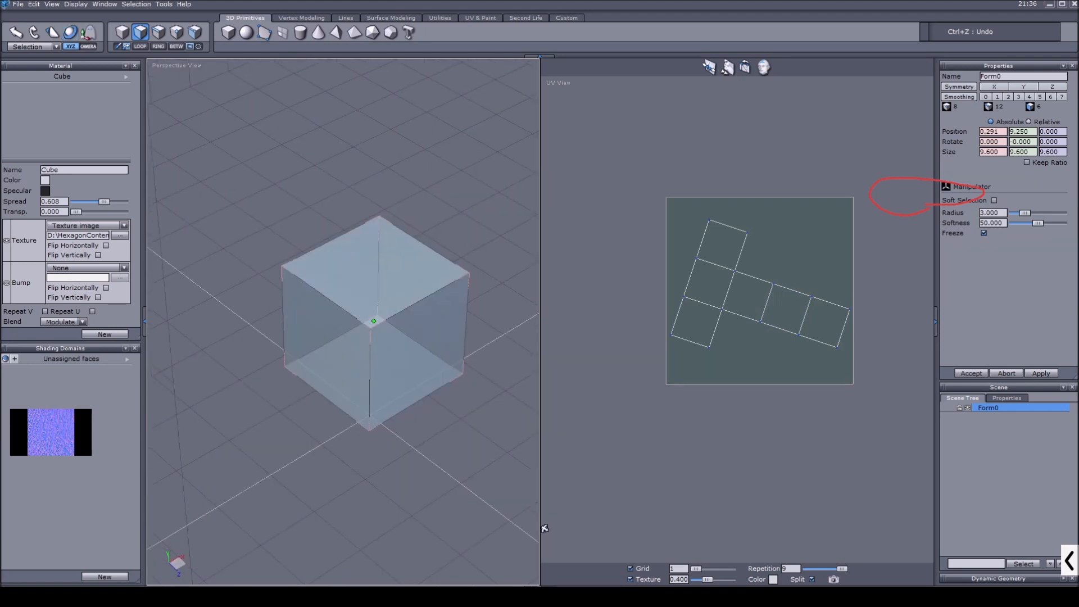
click(785, 358)
click(122, 32)
click(177, 32)
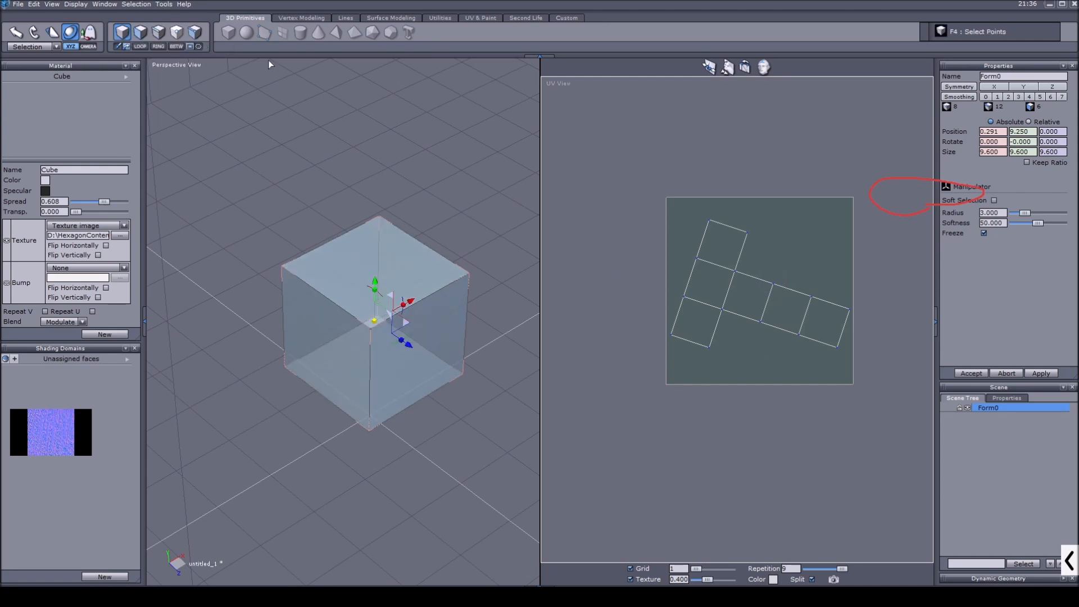
drag(620, 171, 826, 365)
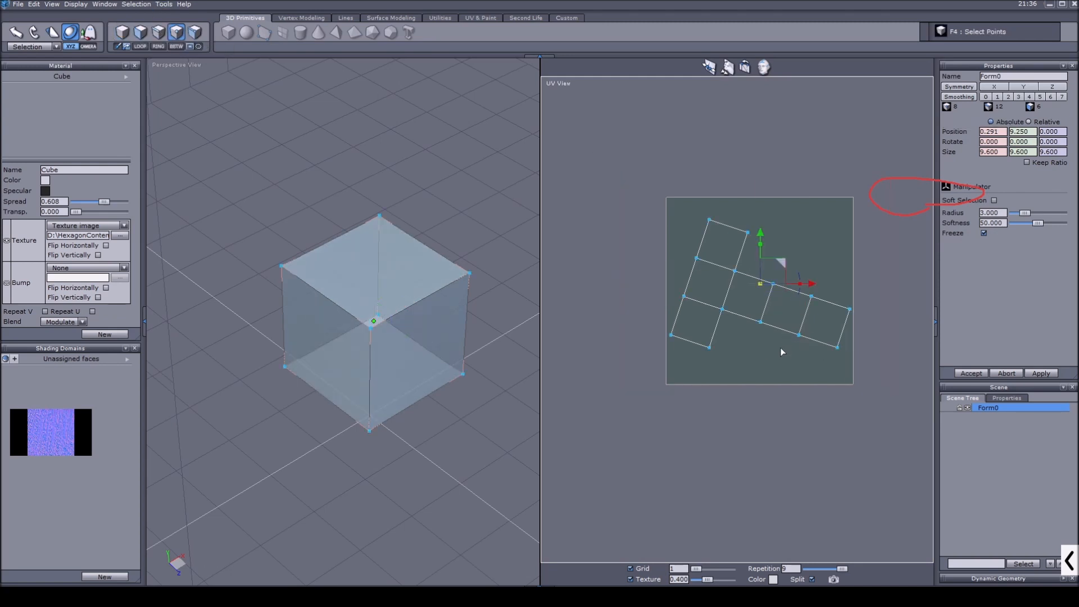
drag(799, 294, 789, 275)
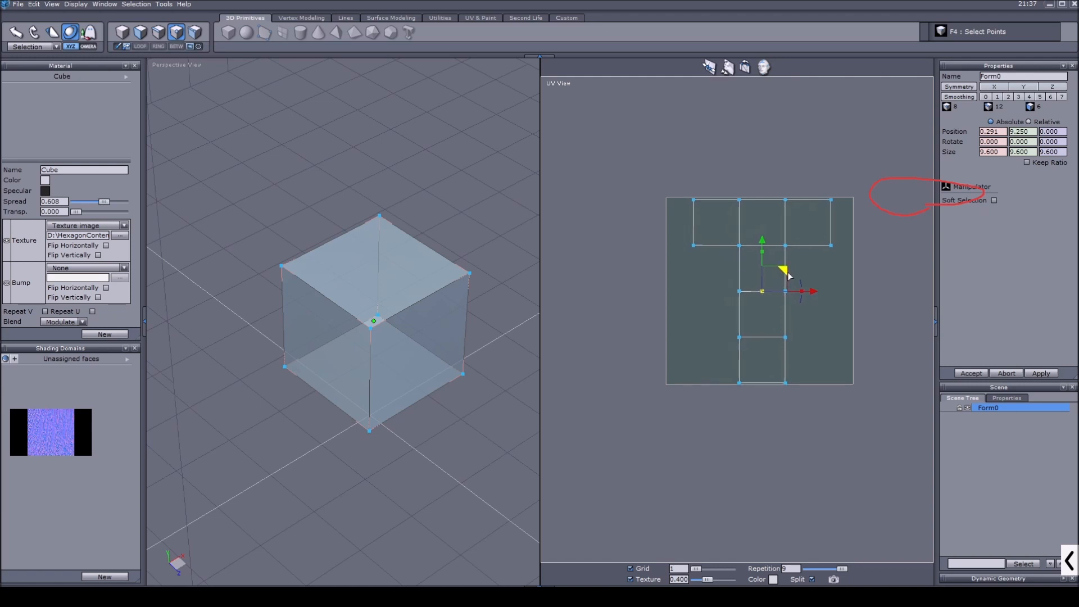
Step: Examine the upright UV layout and the cube at different zoom levels and viewing angles
scroll(703, 285, down, 3)
scroll(786, 267, up, 4)
middle_drag(806, 292, 832, 299)
scroll(475, 161, down, 4)
scroll(464, 166, up, 6)
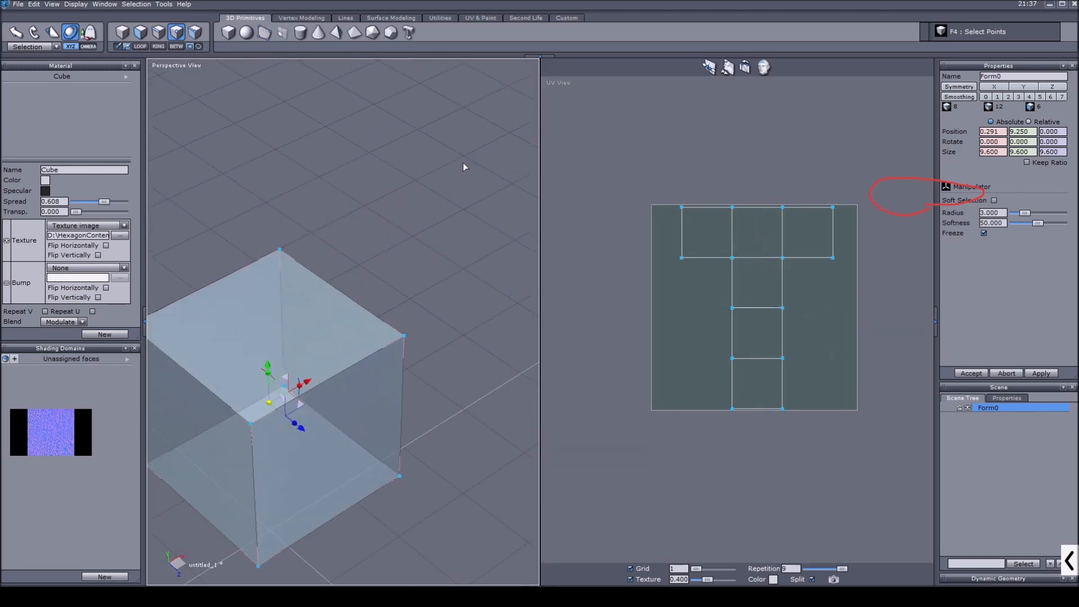
scroll(414, 369, down, 6)
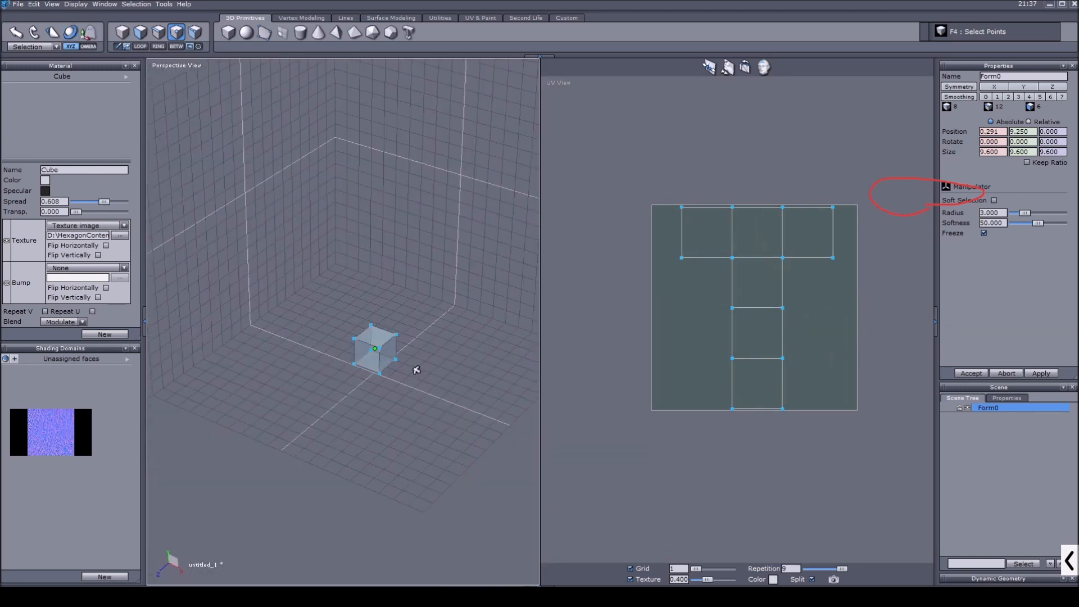
scroll(317, 347, up, 2)
scroll(294, 335, up, 4)
scroll(330, 337, down, 2)
scroll(356, 315, up, 2)
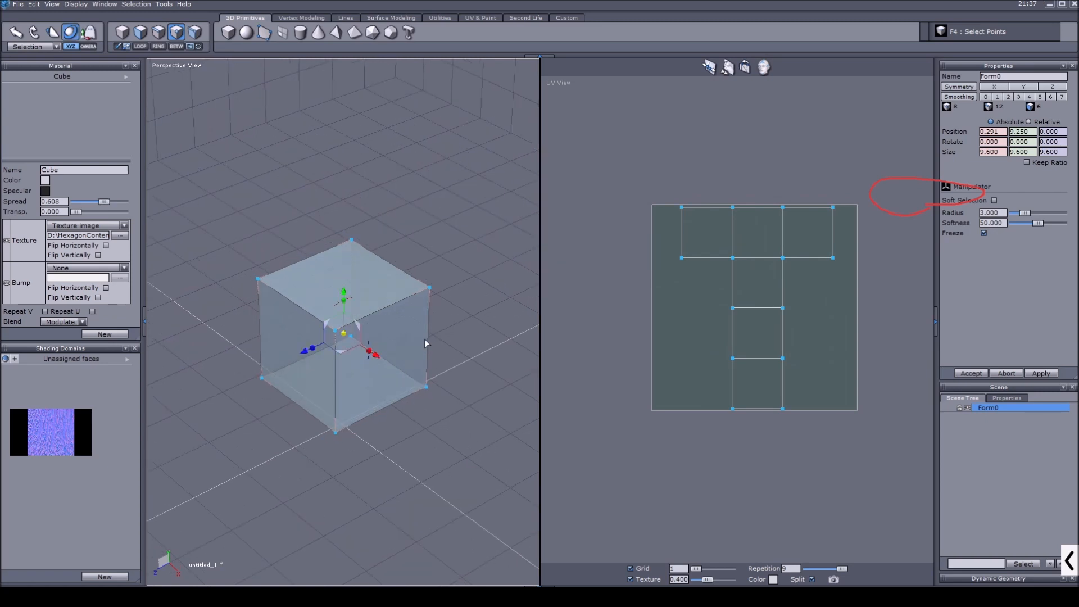
Step: Show the UV and paint tools and erase the red ellipse annotation from the screen
click(480, 20)
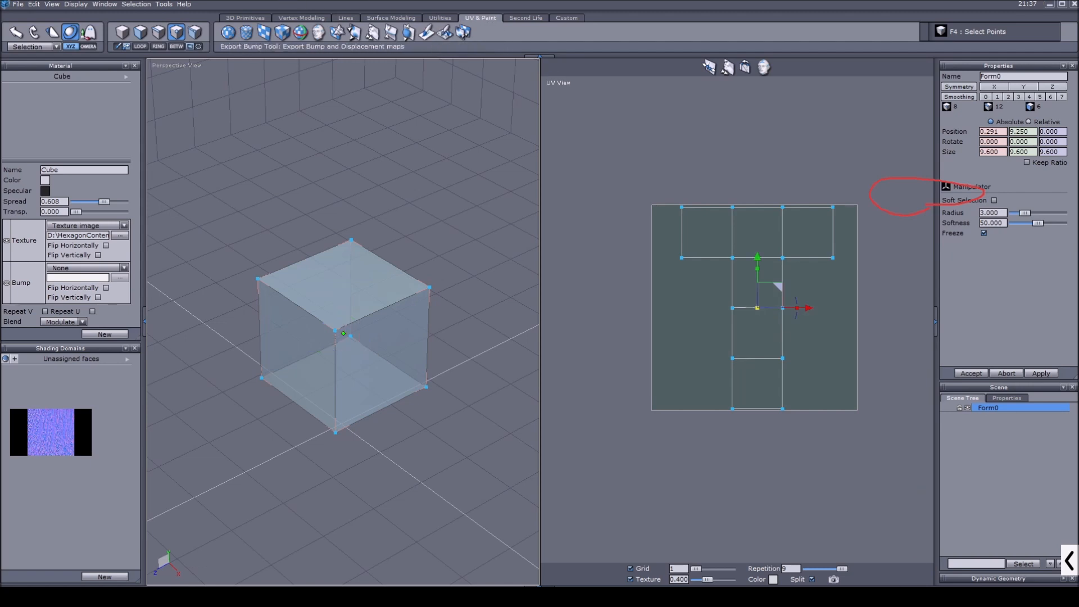
click(1068, 560)
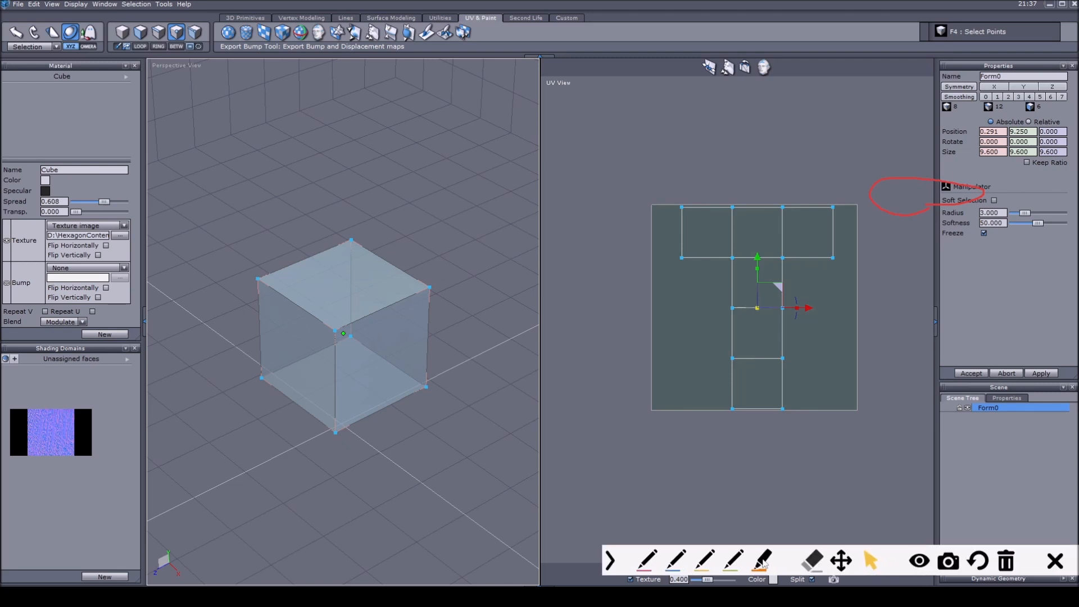
click(814, 562)
click(928, 205)
click(871, 560)
click(615, 561)
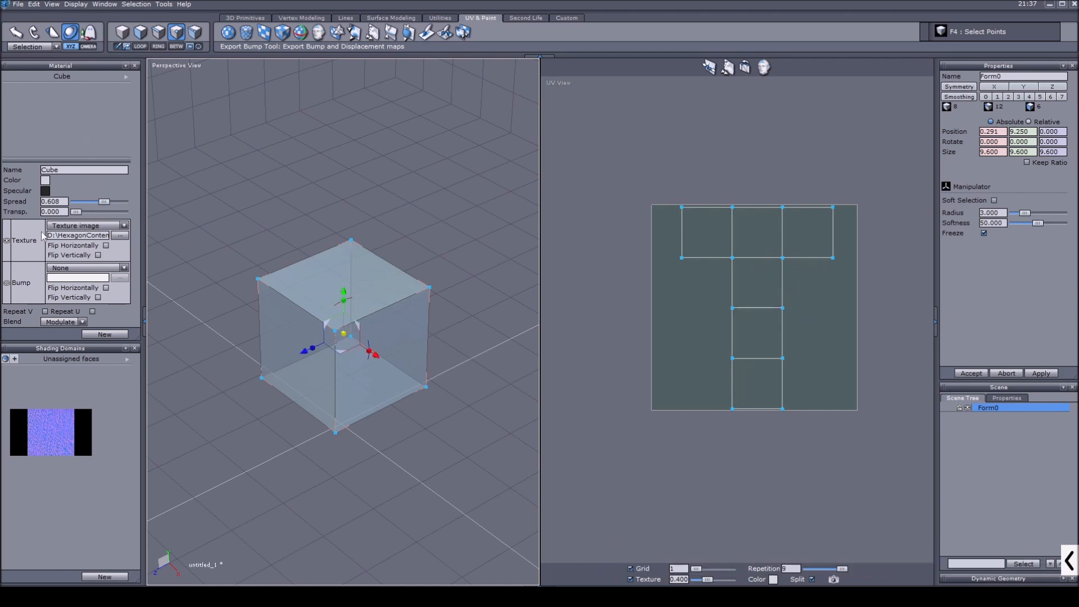
Step: Choose Texture image as the cube material's texture type and browse to the Tutorial folder inside Textures
click(88, 226)
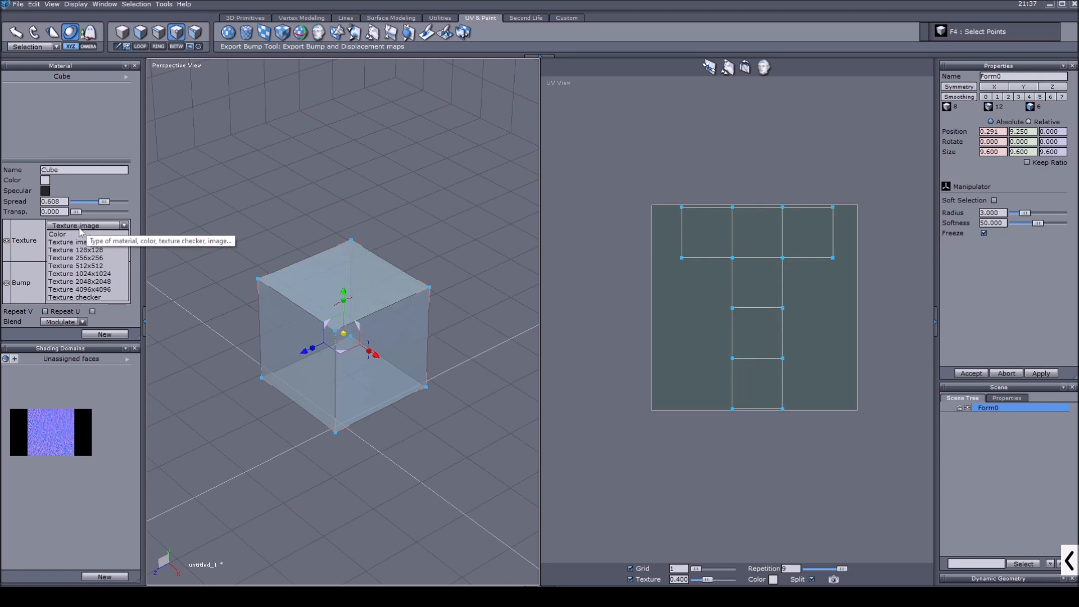
click(61, 226)
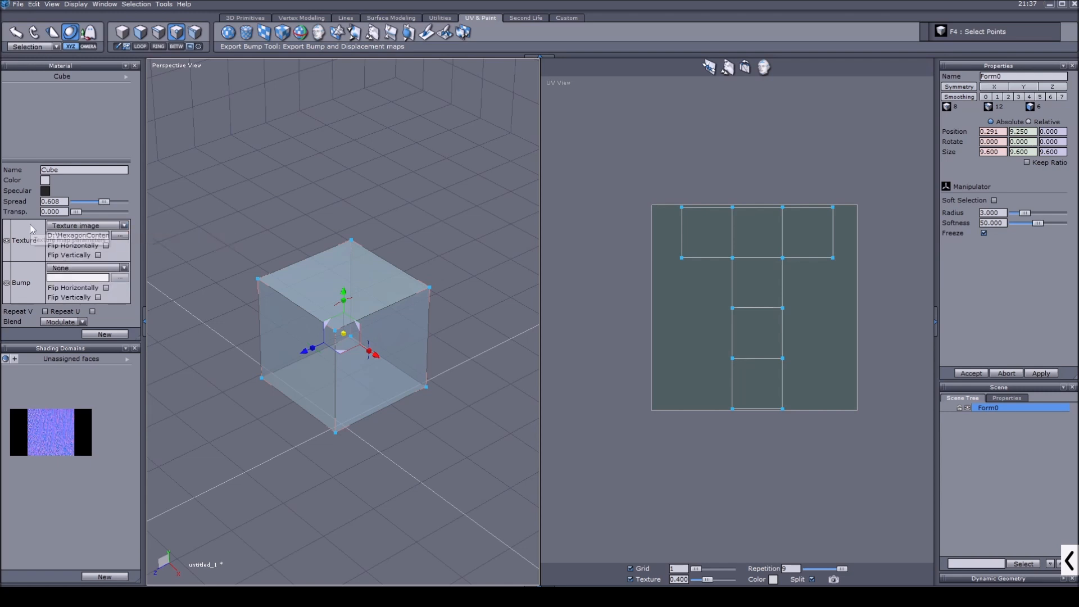
click(71, 225)
click(80, 242)
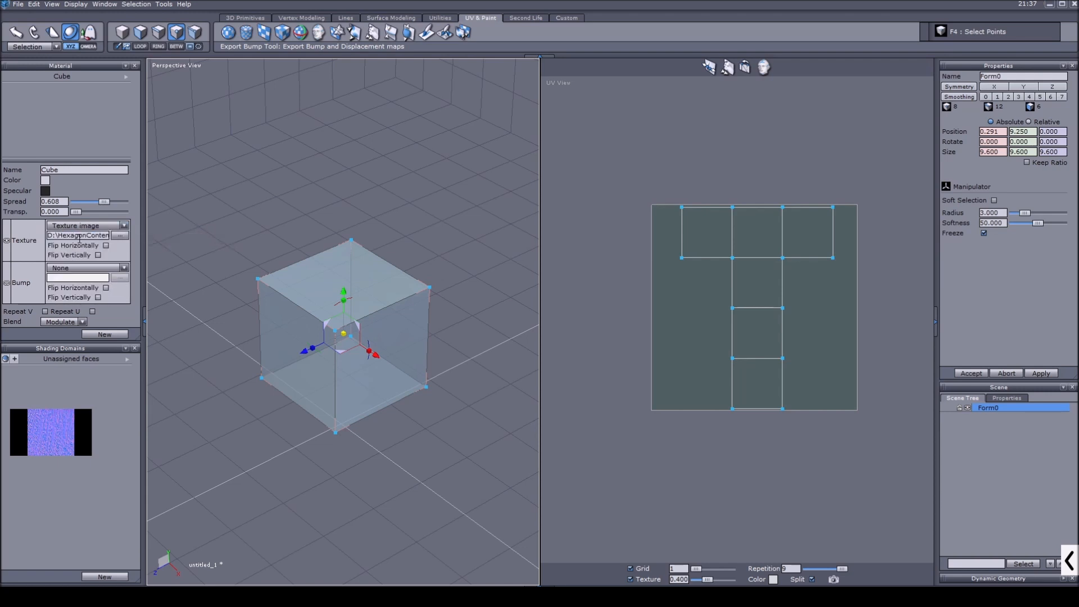
click(120, 236)
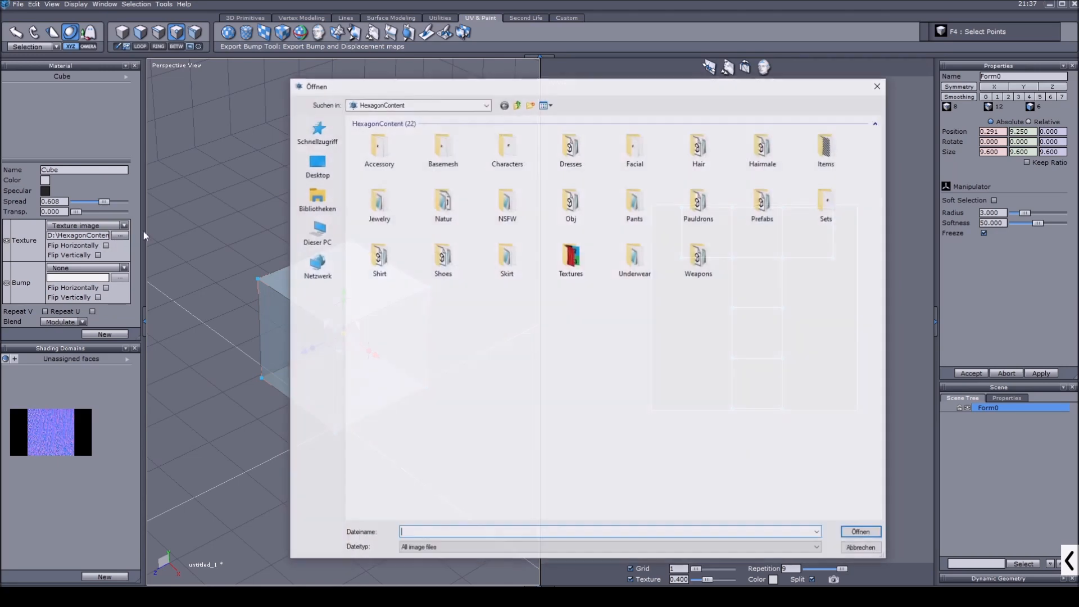
double_click(568, 256)
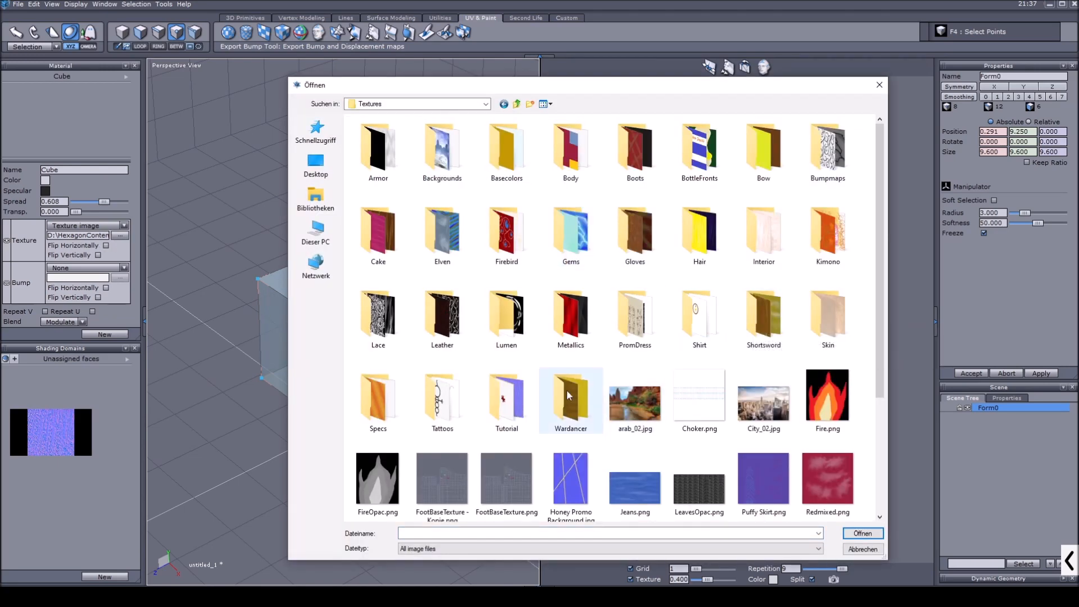
double_click(505, 396)
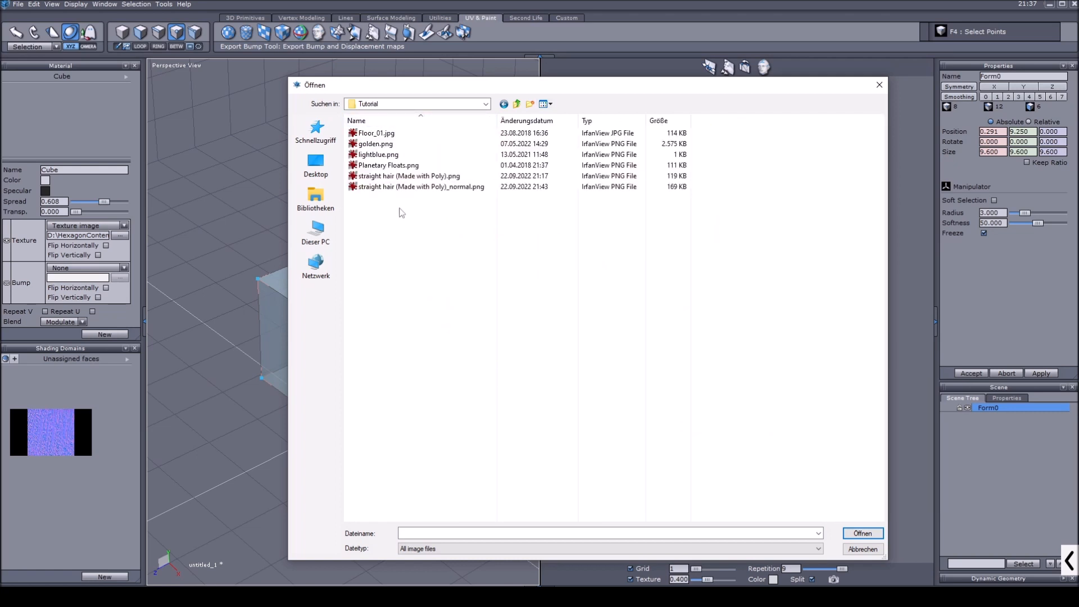
Step: Show the image files as thumbnails and load lightblue.png as the cube's texture
drag(464, 79, 506, 75)
right_click(477, 215)
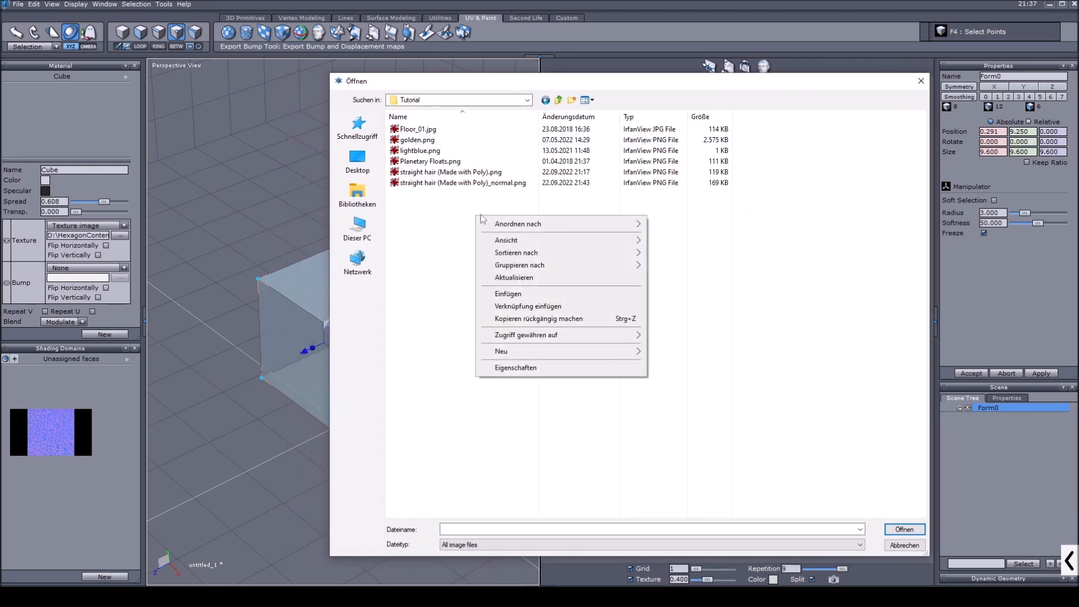
mouse_move(539, 241)
click(693, 253)
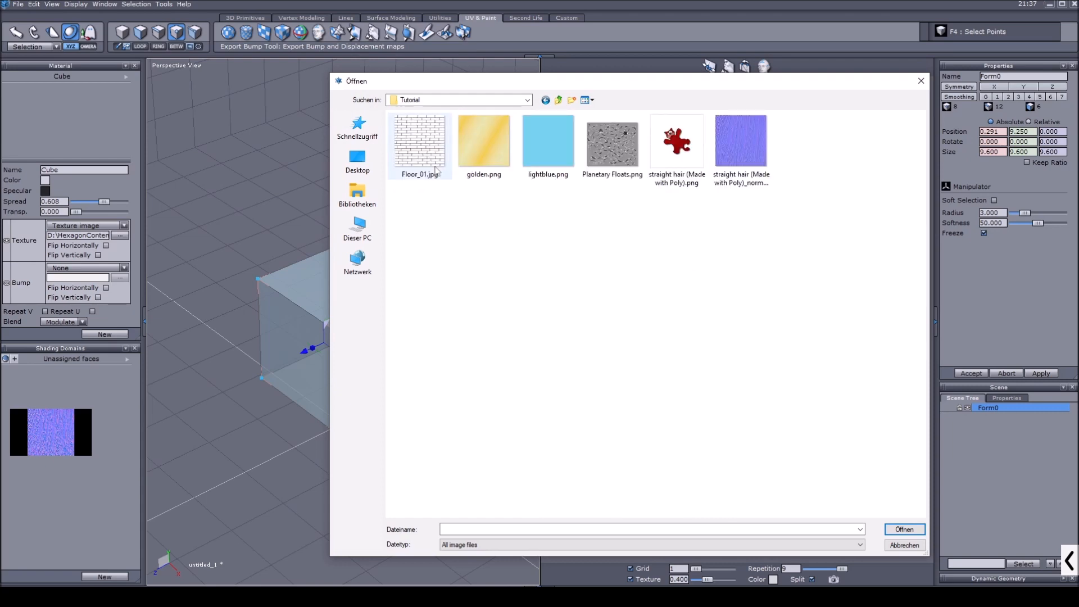
click(548, 143)
click(904, 528)
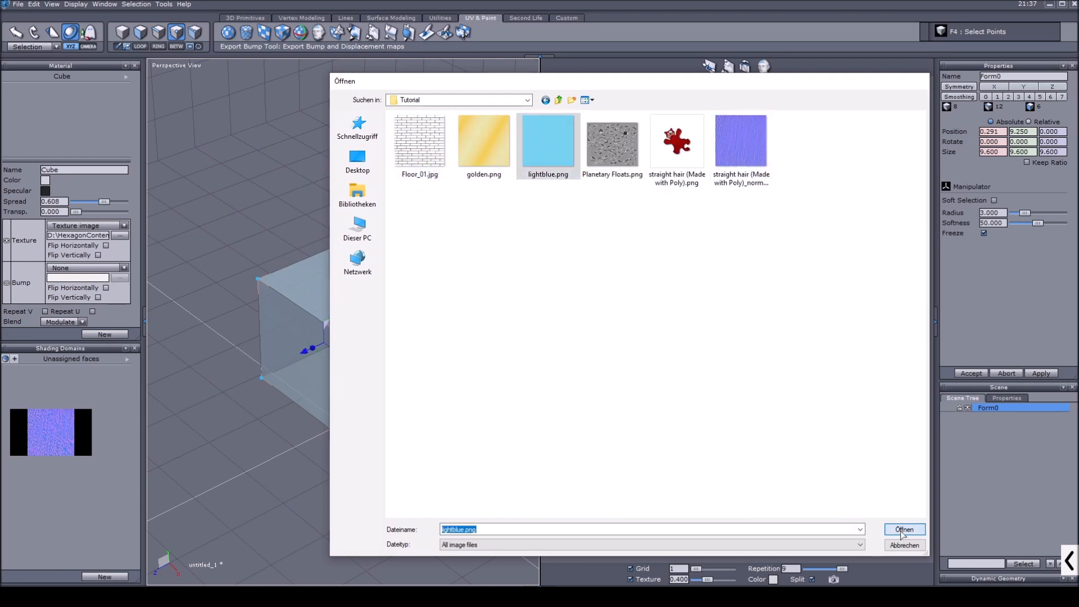
scroll(295, 301, up, 3)
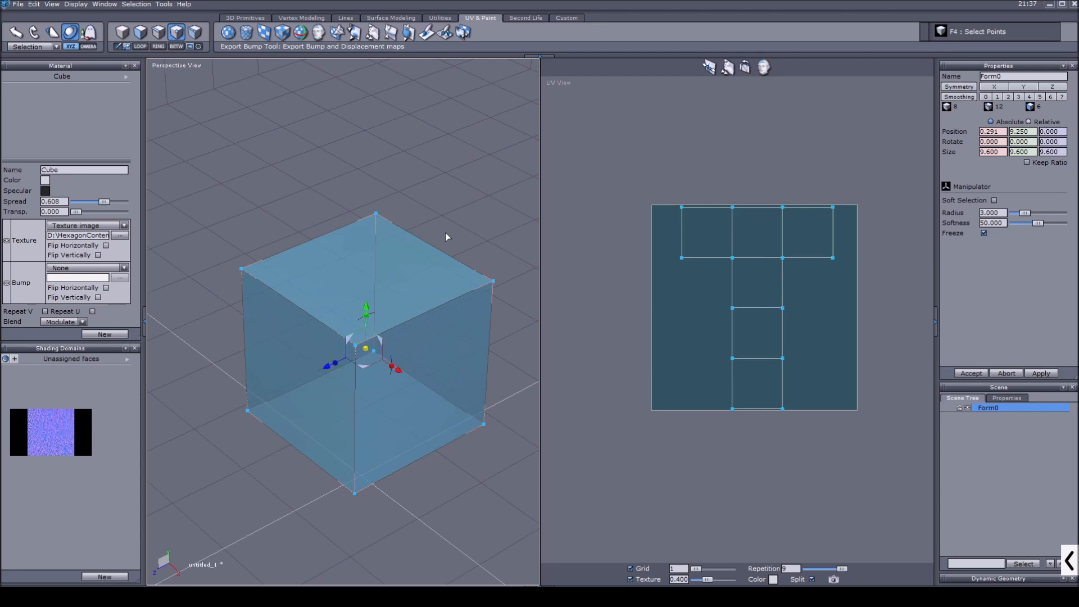
scroll(446, 237, down, 2)
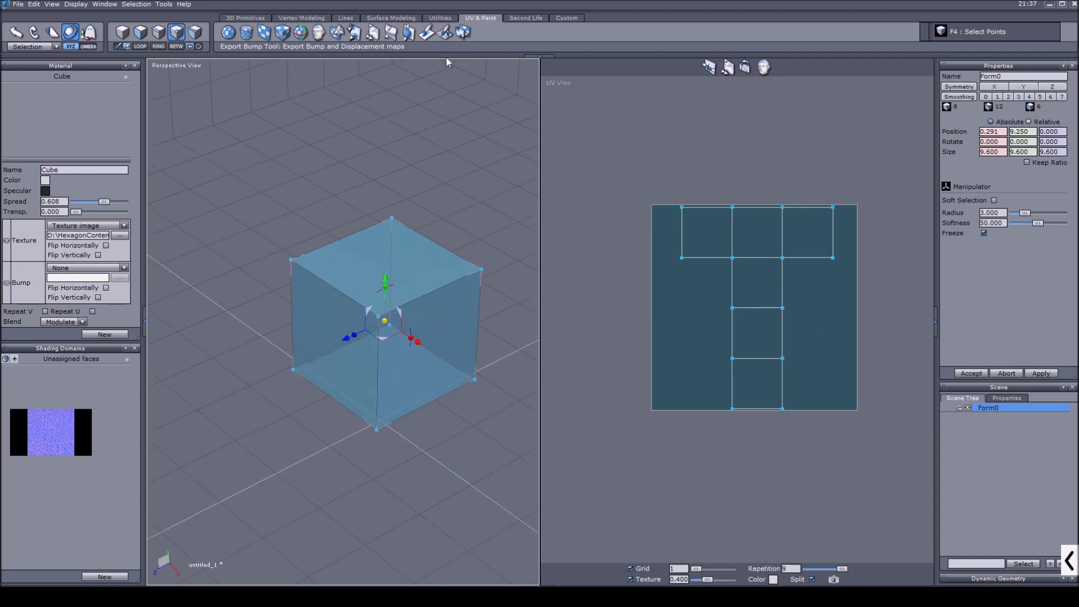
Step: Use the Paint Tool with the grey texture colour to paint freehand strokes across the cube's top and side faces
click(427, 34)
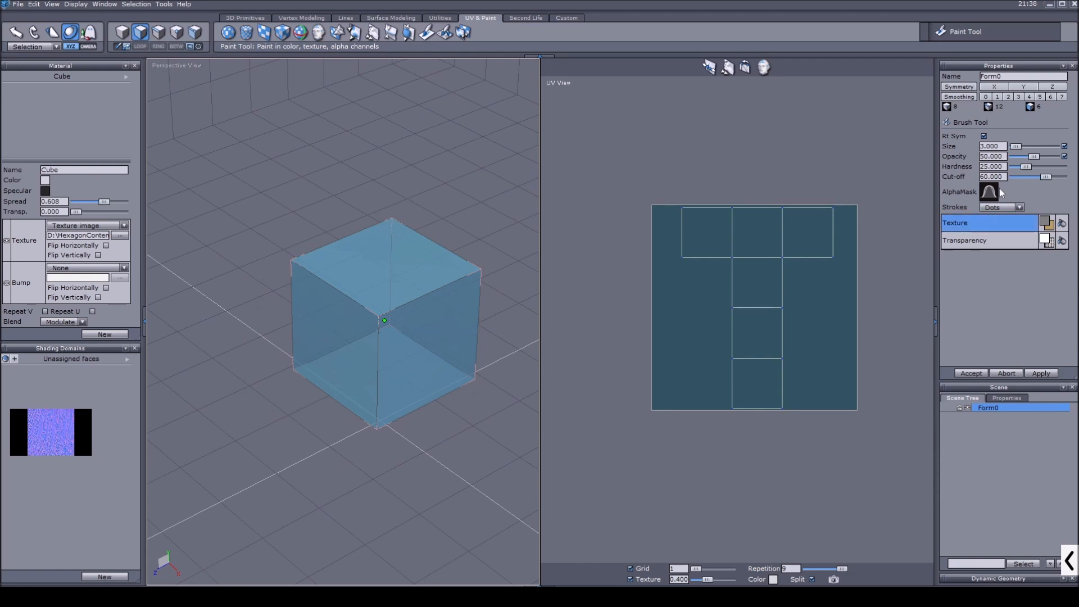
drag(414, 268, 361, 263)
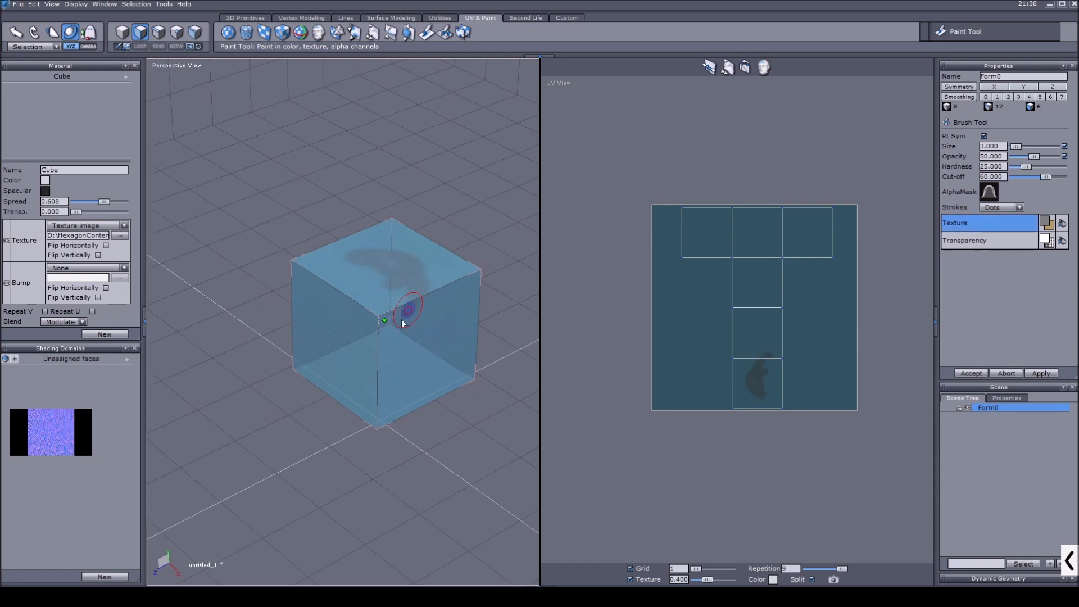
mouse_move(346, 299)
mouse_down()
mouse_move(342, 338)
mouse_move(411, 274)
mouse_move(437, 268)
mouse_move(381, 273)
mouse_move(437, 336)
mouse_move(400, 264)
mouse_up()
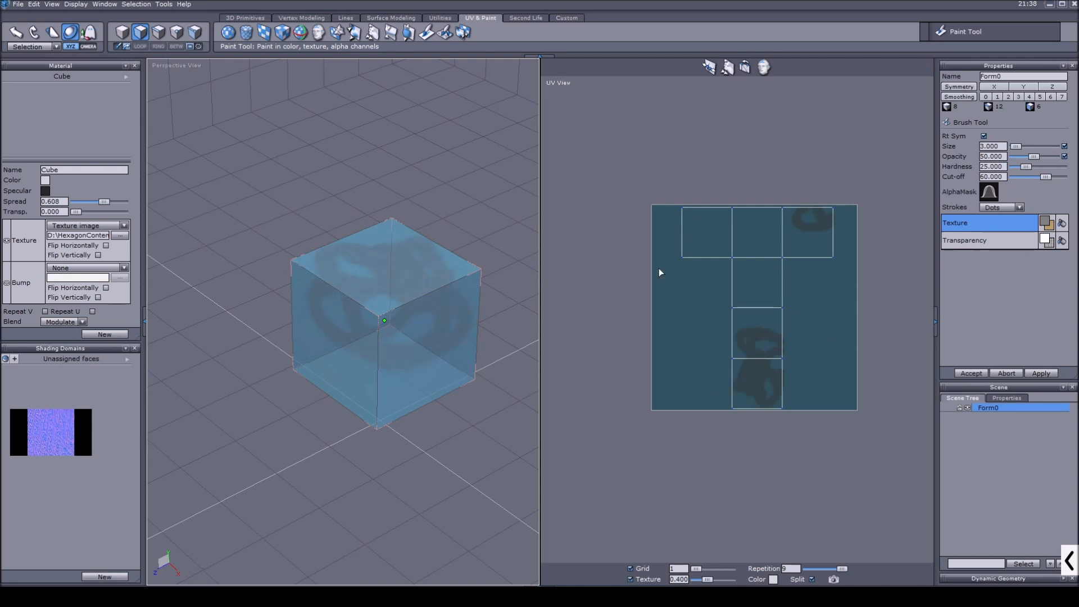
middle_drag(327, 399, 534, 425)
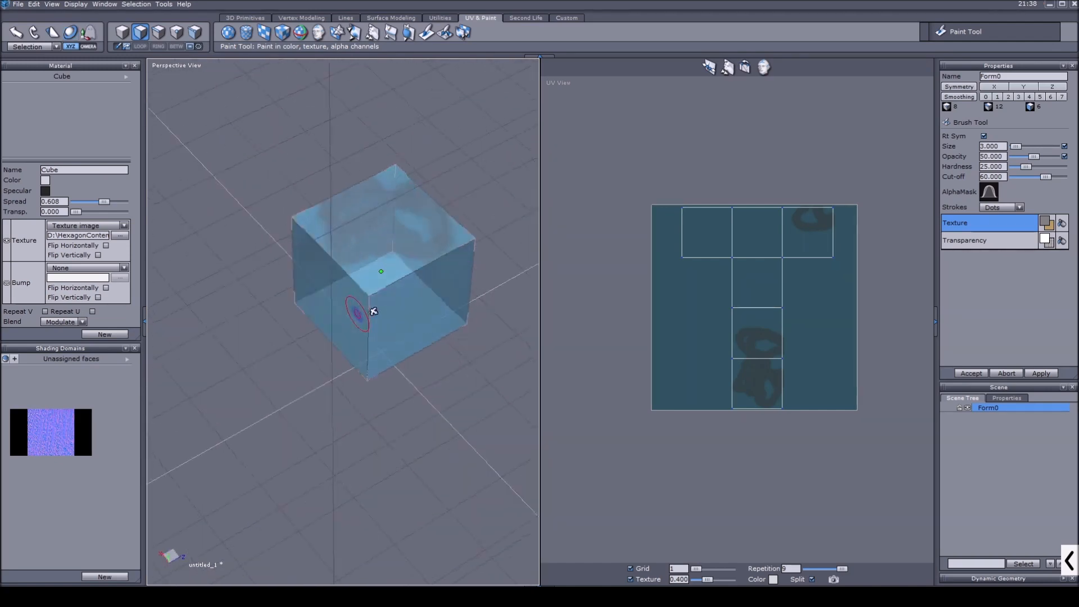
scroll(373, 311, up, 5)
mouse_move(466, 261)
mouse_down()
mouse_move(445, 387)
mouse_move(439, 247)
mouse_move(325, 233)
mouse_move(316, 320)
mouse_up()
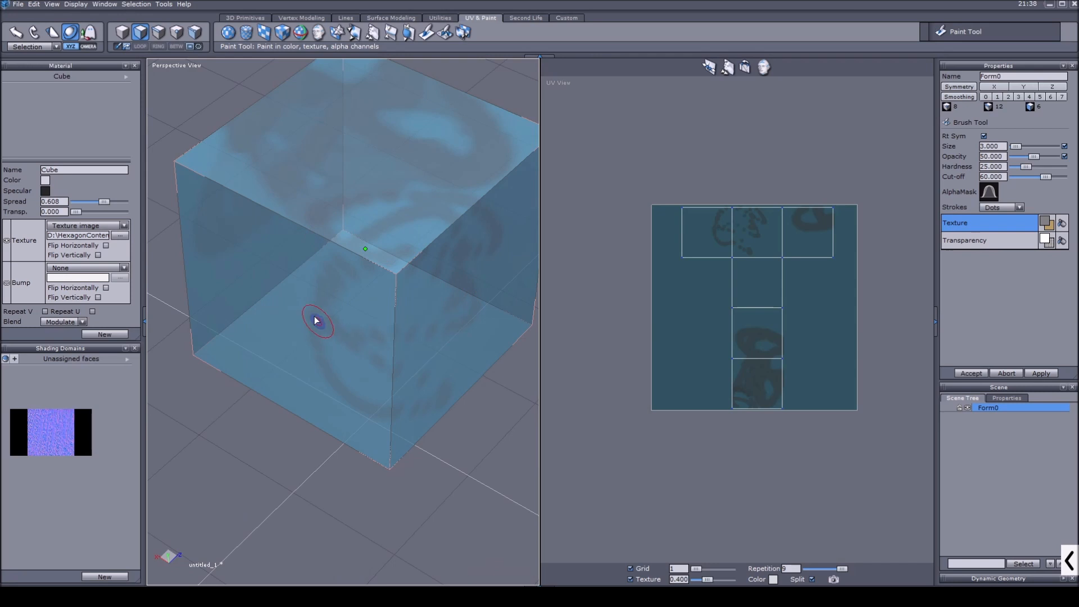
Step: Set the brush's texture colour to red and paint freehand strokes over the cube's top and two side faces
click(1045, 221)
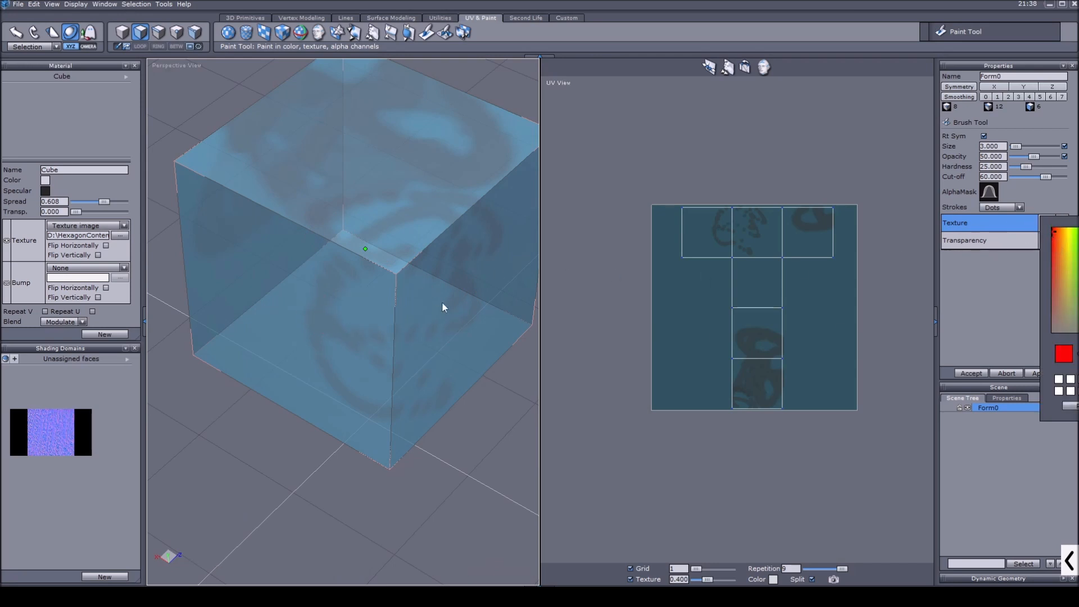
click(1028, 225)
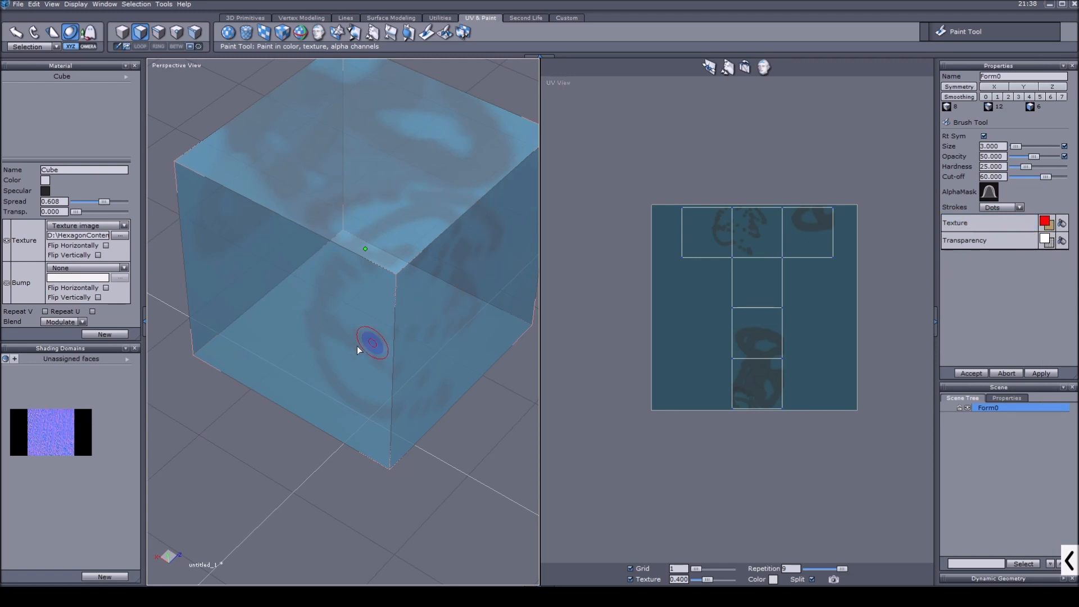
click(1010, 224)
mouse_move(513, 347)
mouse_down()
mouse_move(439, 320)
mouse_move(499, 188)
mouse_move(332, 137)
mouse_move(382, 355)
mouse_move(372, 316)
mouse_move(438, 343)
mouse_move(452, 144)
mouse_move(278, 164)
mouse_move(280, 213)
mouse_up()
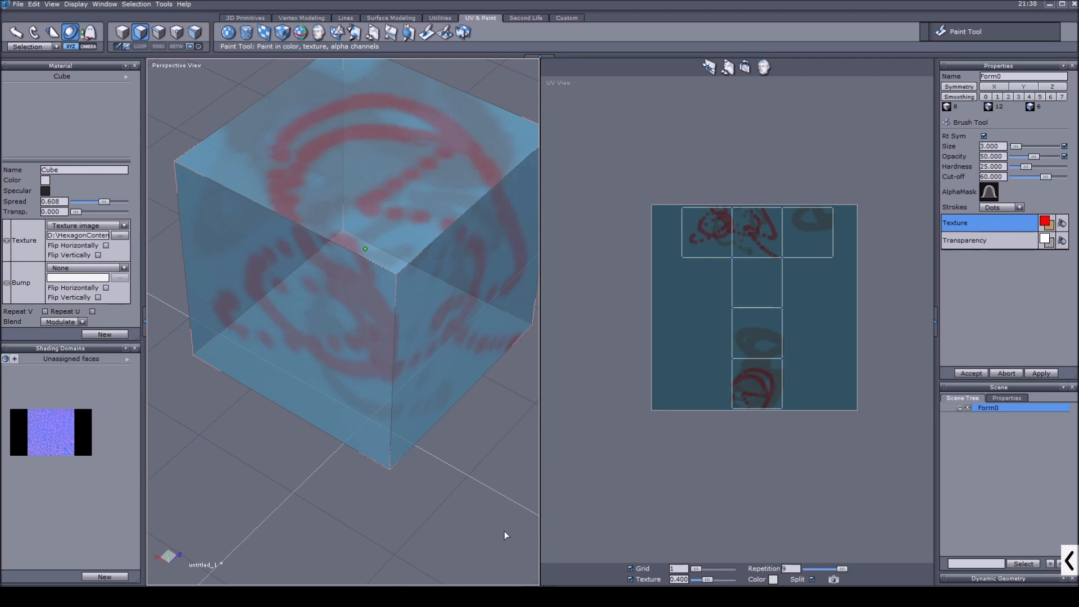
Step: Paint thick red scribbles over the grey loop on the cube's side face next to the top, and view all painted sides
scroll(298, 285, down, 5)
middle_drag(298, 285, 315, 241)
scroll(306, 294, up, 3)
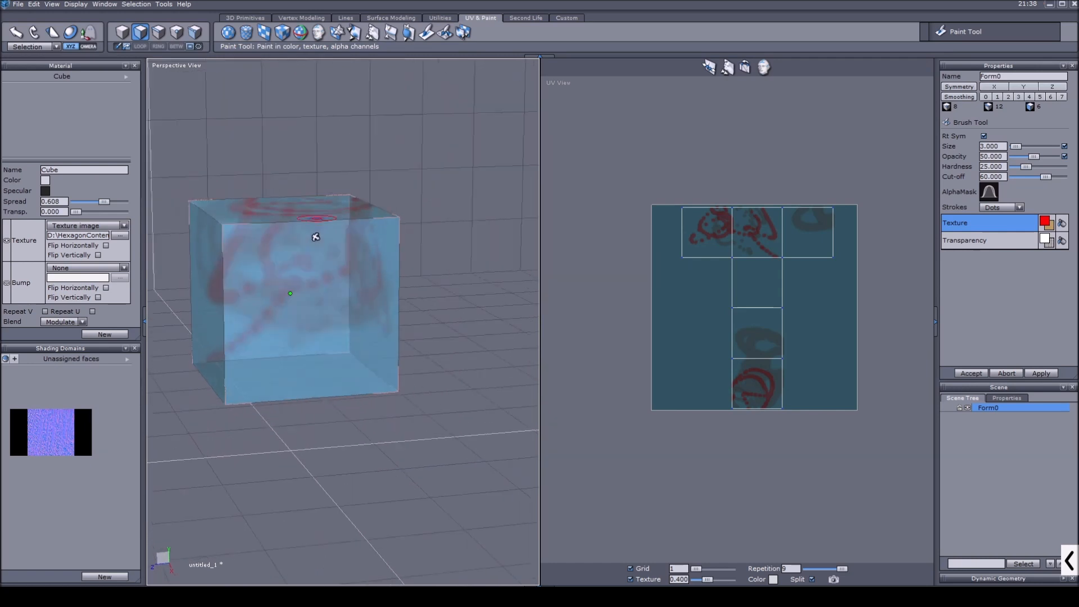
scroll(299, 296, up, 2)
scroll(299, 296, up, 2)
middle_drag(299, 295, 431, 296)
scroll(324, 292, down, 4)
scroll(332, 295, up, 4)
scroll(340, 288, down, 2)
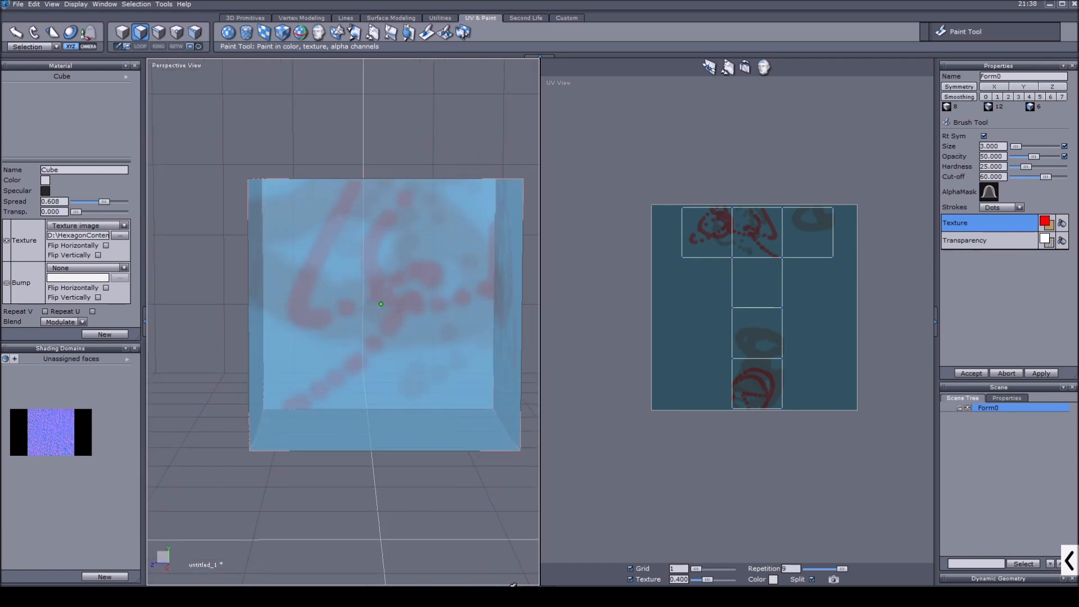
mouse_move(351, 283)
mouse_down()
mouse_move(369, 247)
mouse_move(358, 308)
mouse_move(400, 267)
mouse_move(451, 270)
mouse_move(422, 339)
mouse_move(337, 409)
mouse_move(388, 386)
mouse_move(414, 390)
mouse_move(481, 330)
mouse_move(431, 424)
mouse_move(414, 390)
mouse_up()
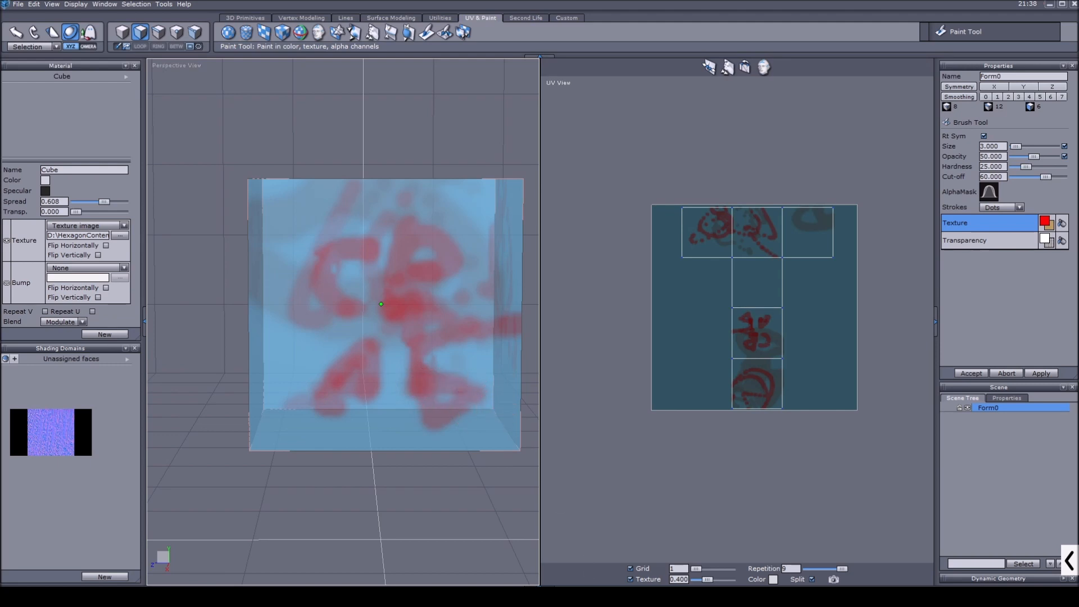
scroll(342, 371, down, 5)
mouse_move(341, 371)
right_down()
mouse_move(409, 402)
mouse_move(392, 402)
right_up()
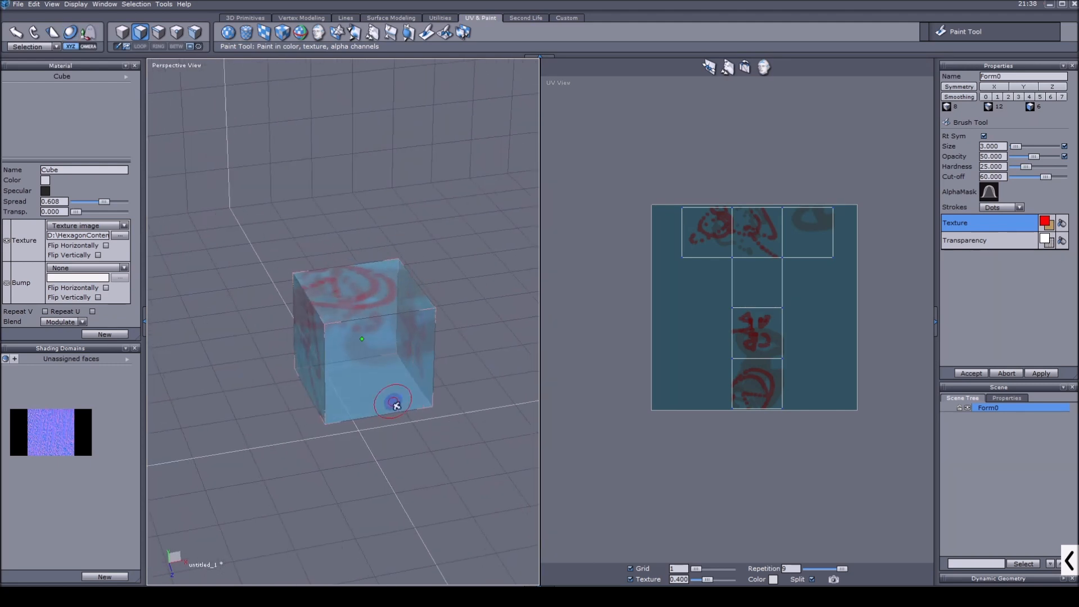
scroll(401, 399, up, 4)
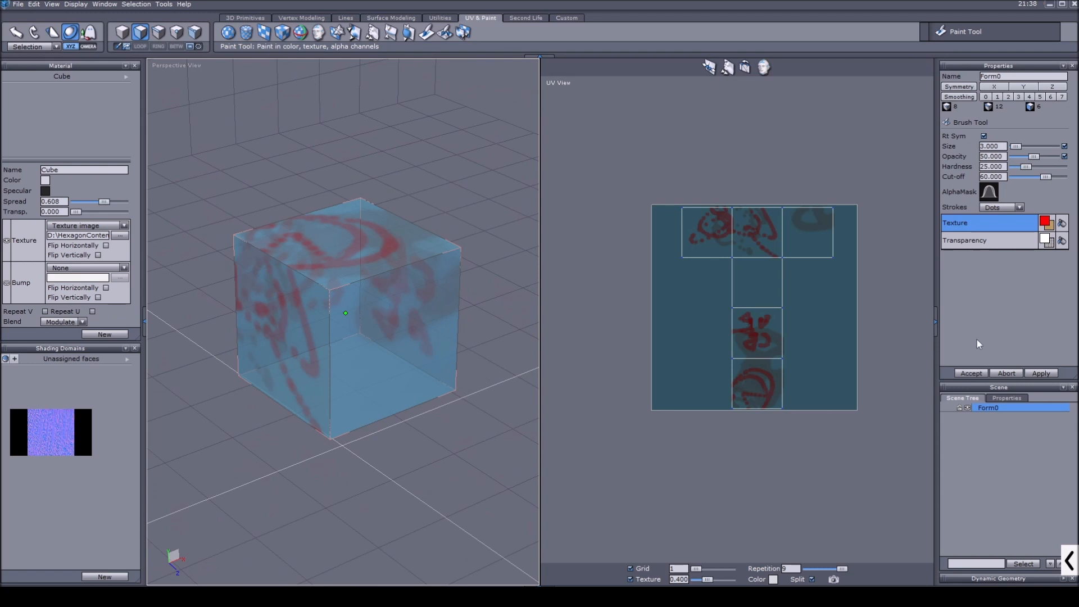
Step: Paint the cube's faces with texture and transparency both active, and with only transparency active in dark grey
click(974, 245)
mouse_move(356, 293)
mouse_down()
mouse_move(419, 291)
mouse_move(393, 226)
mouse_up()
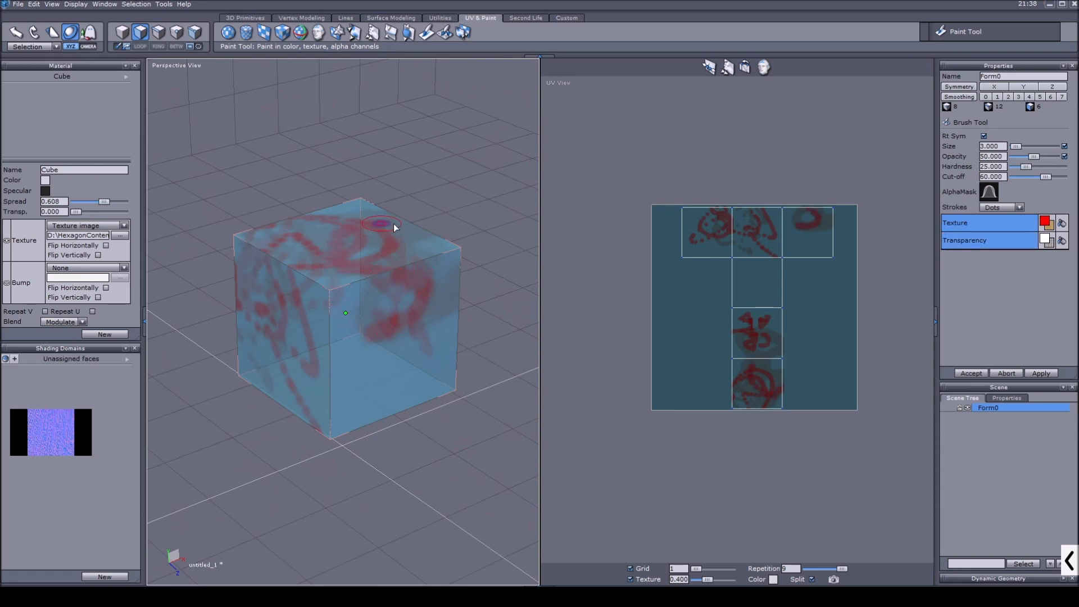
click(995, 228)
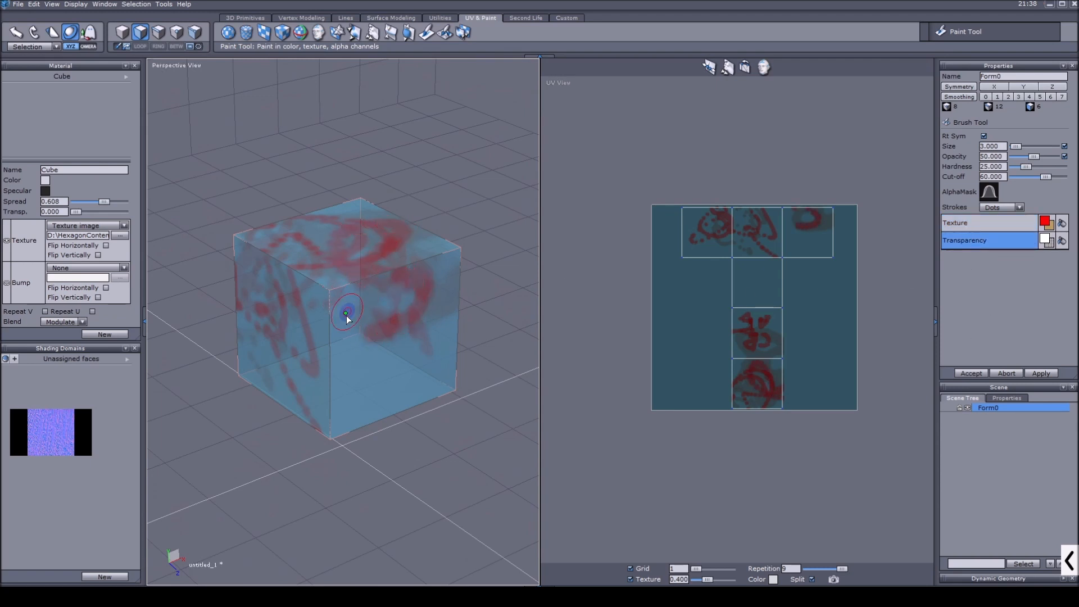
click(1045, 241)
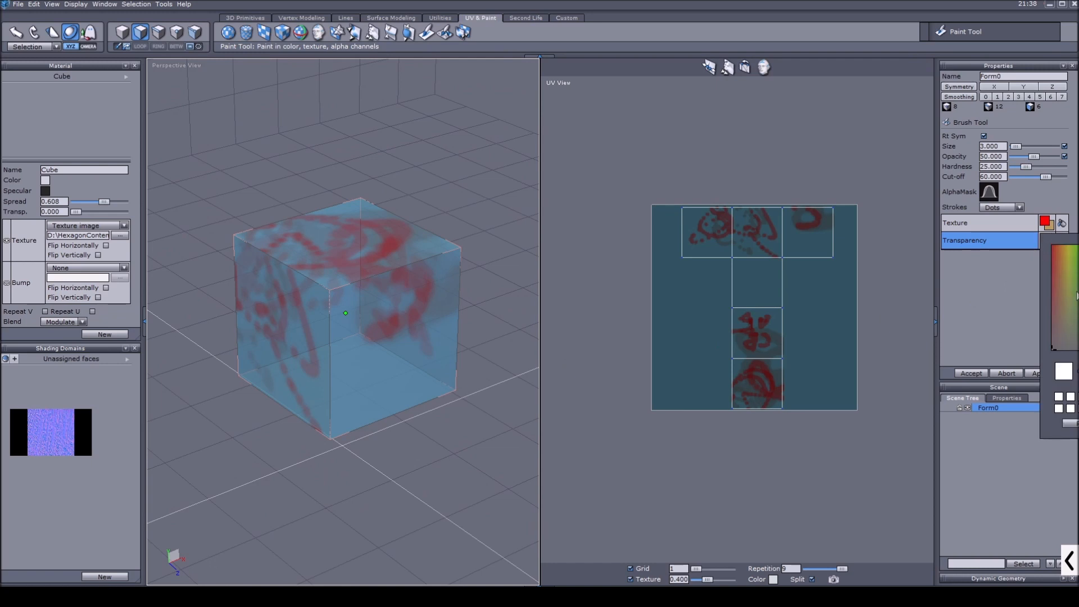
drag(1078, 247, 1078, 340)
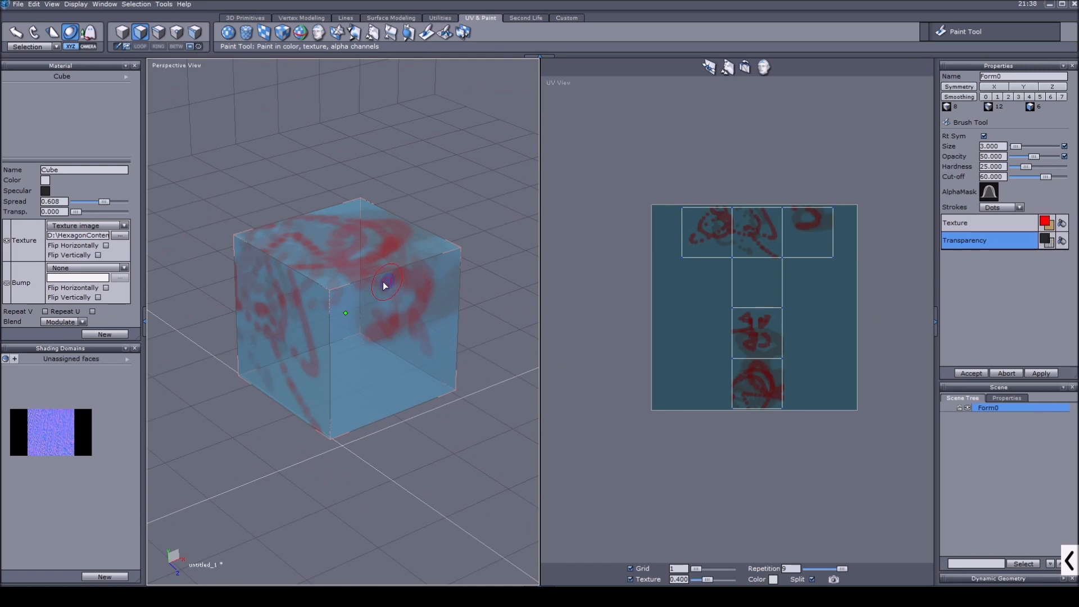
scroll(390, 315, up, 2)
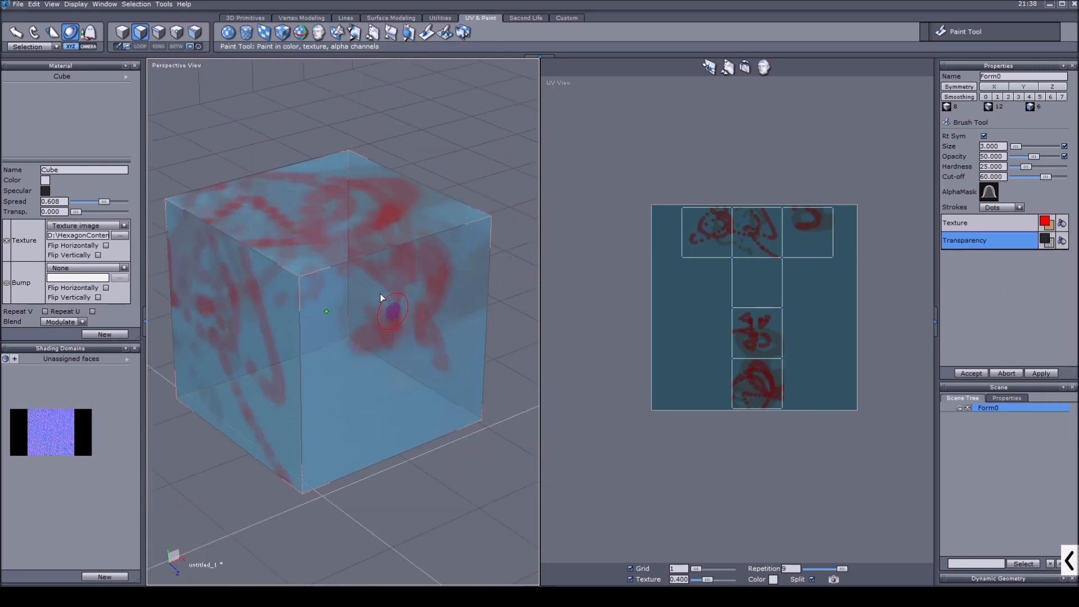
Step: Accept the painted strokes, return to object selection and undo the last manipulation to inspect the cube's painted faces
click(131, 36)
click(140, 32)
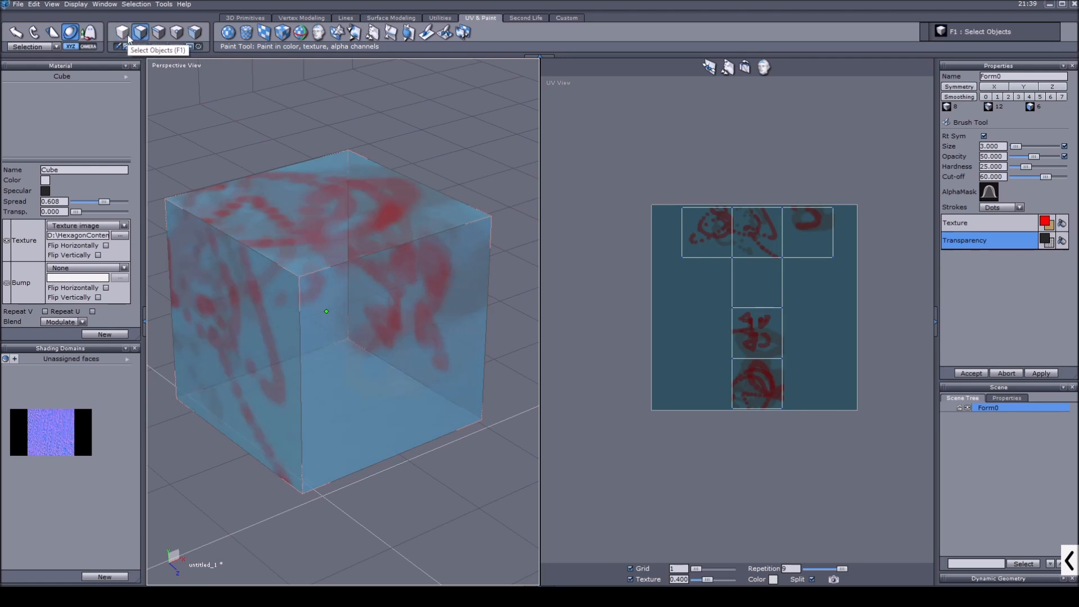
click(127, 35)
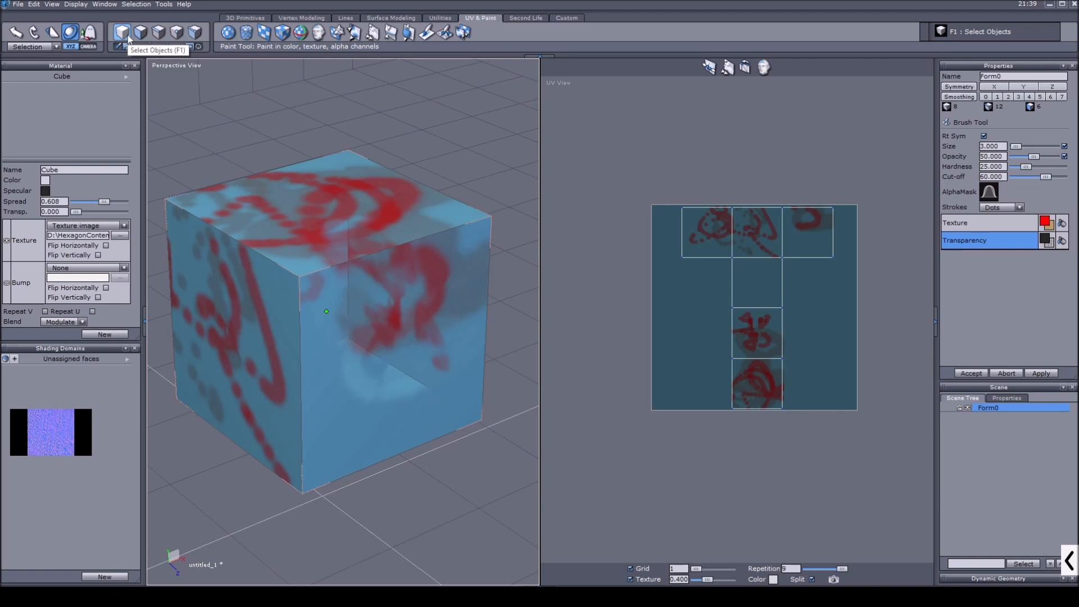
click(970, 373)
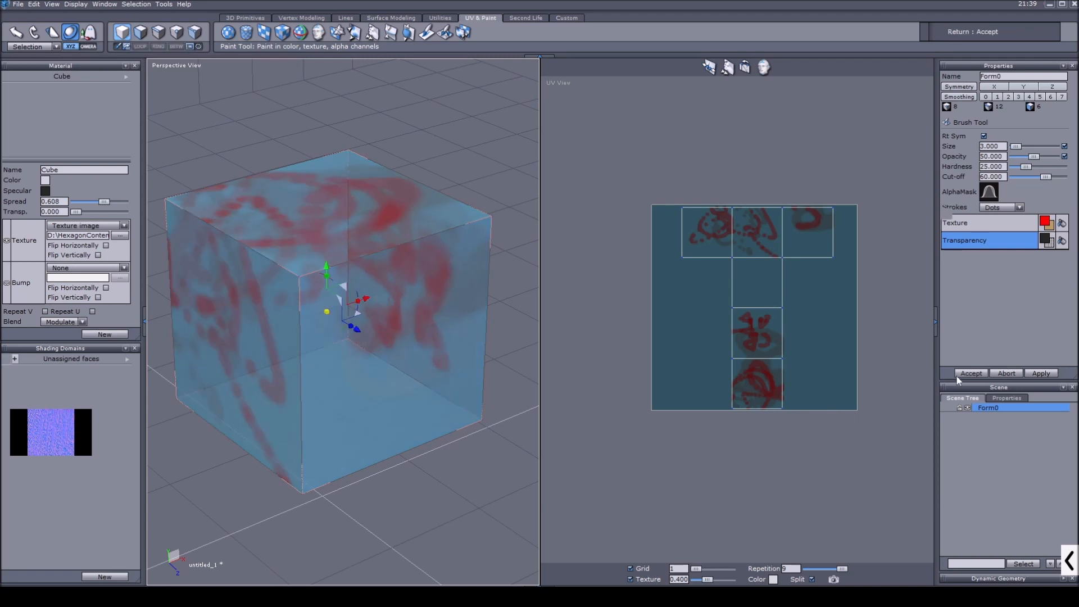
click(122, 32)
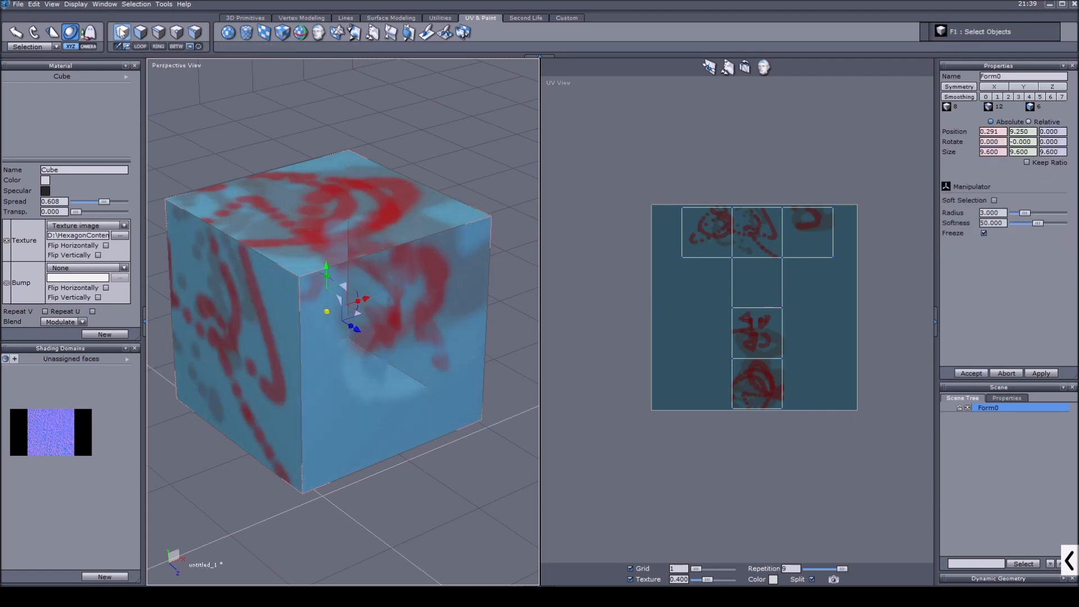
mouse_move(413, 308)
mouse_down()
mouse_move(390, 291)
mouse_move(430, 315)
mouse_up()
key(ctrl+z)
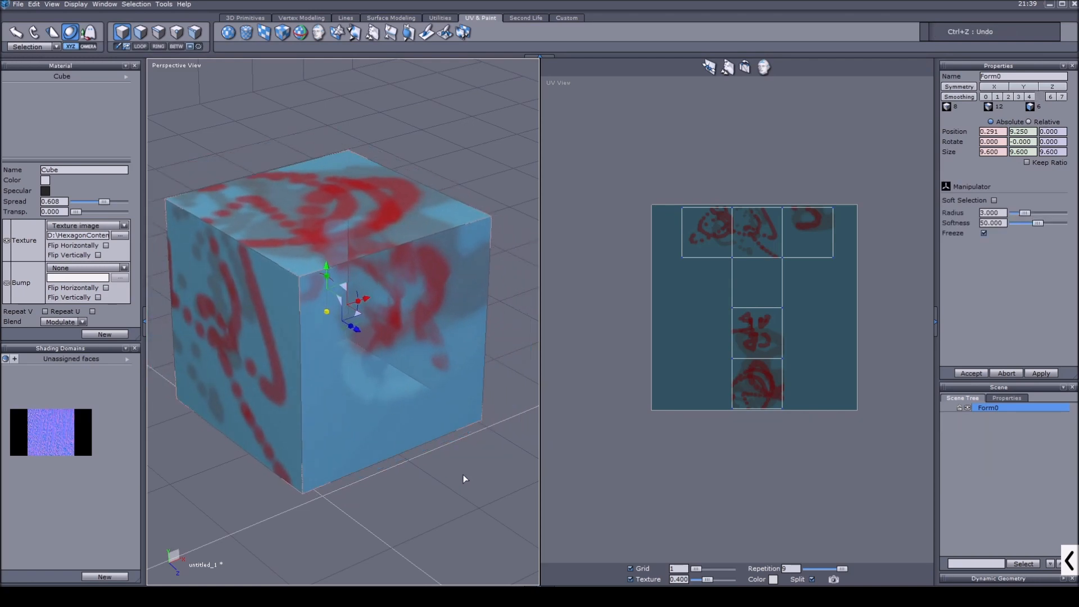
right_drag(426, 411, 351, 360)
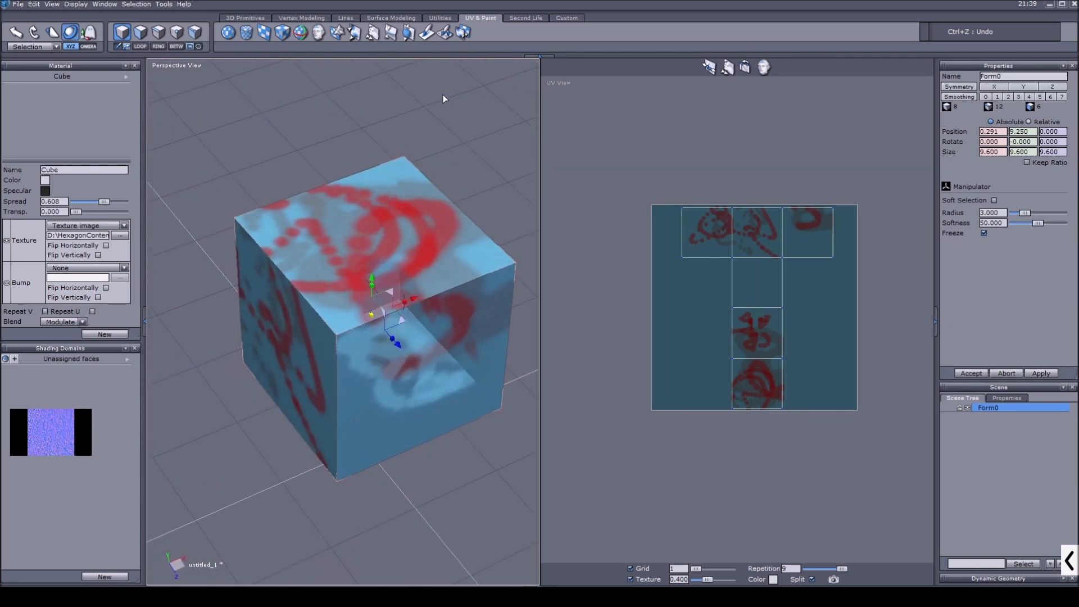
Step: Start the Brush Tool with only the Bump channel active and set the bump colour to white
click(445, 34)
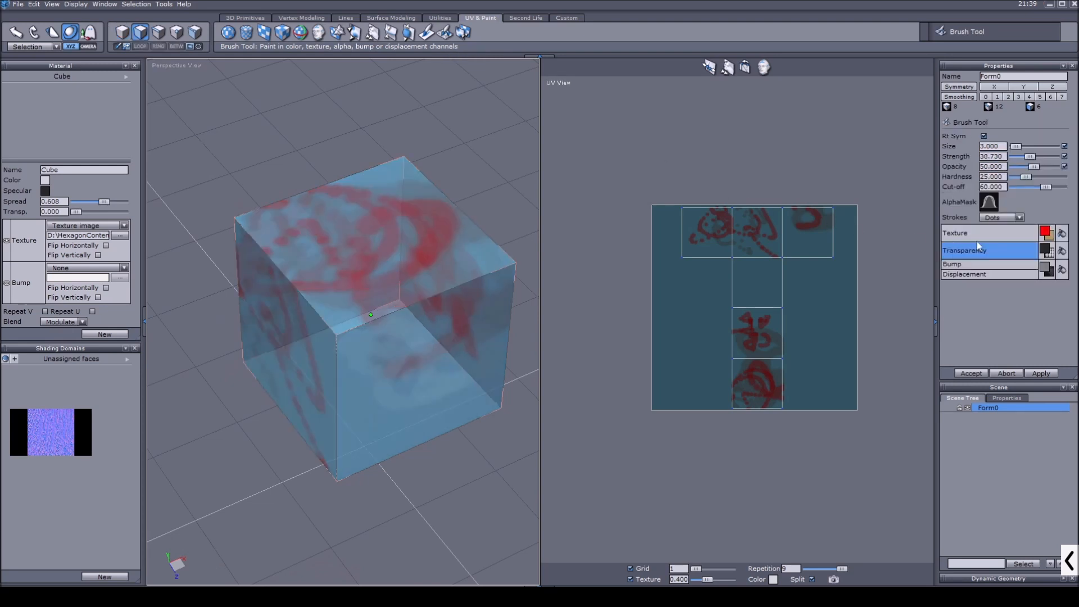
click(973, 249)
click(973, 236)
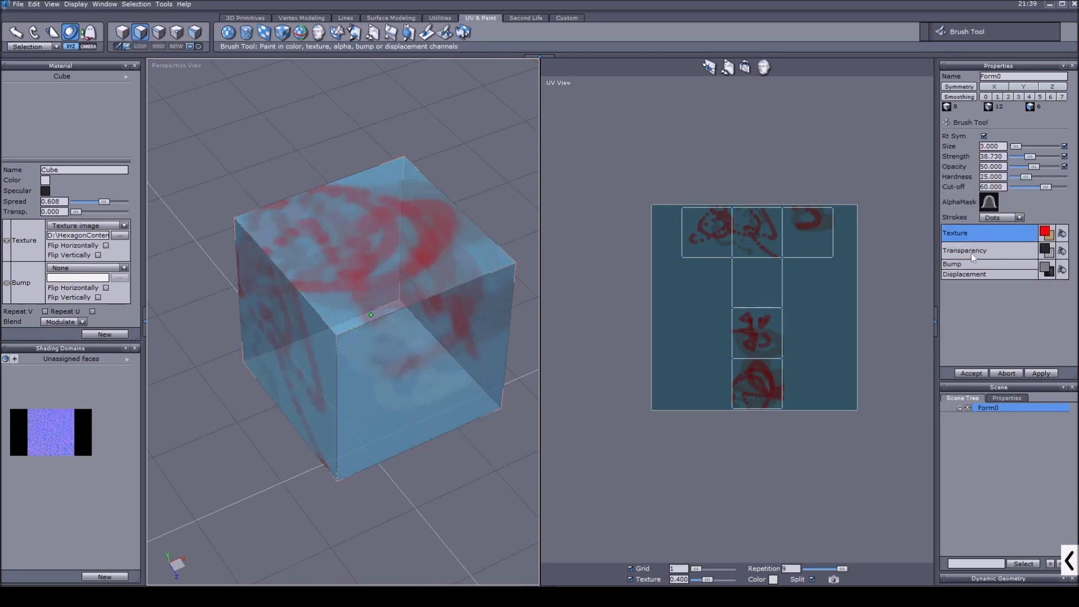
click(968, 265)
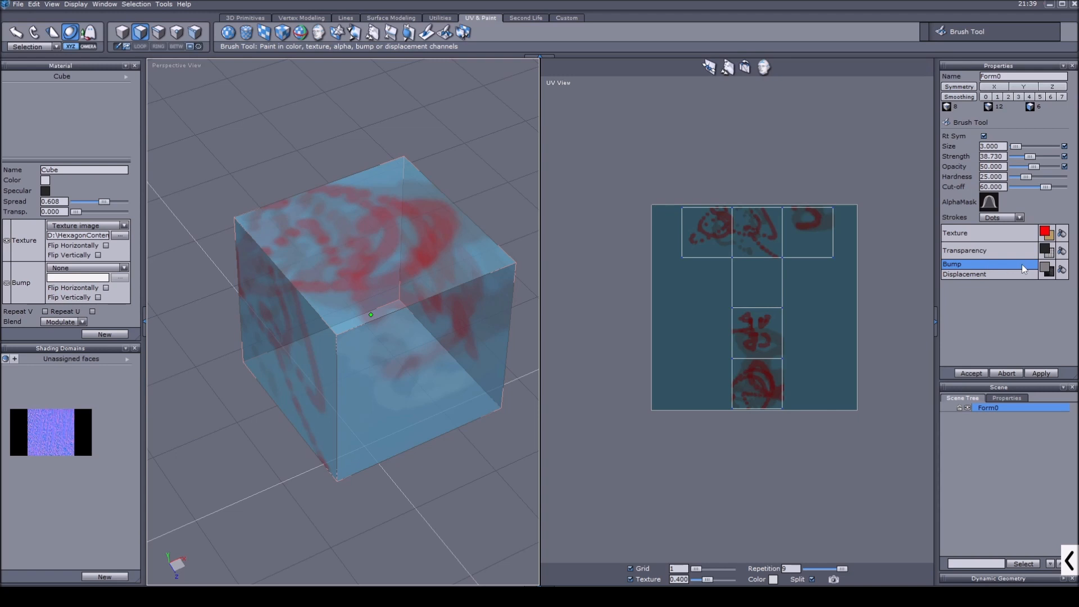
click(1044, 270)
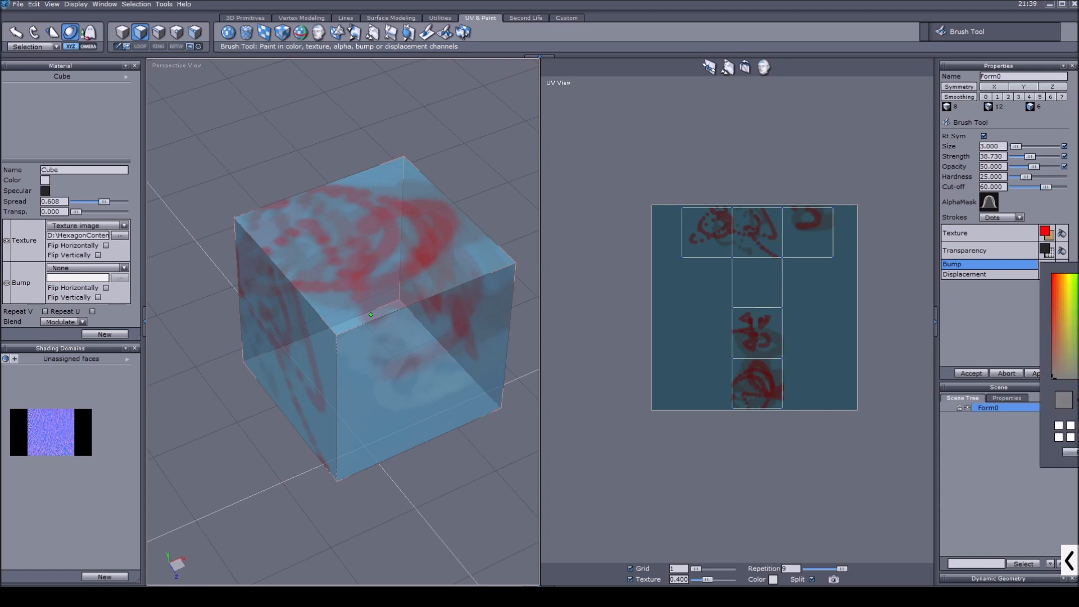
click(1043, 268)
Step: Choose the cobblestone-like alpha mask and paint a curved bump stroke on the cube's top face
click(988, 203)
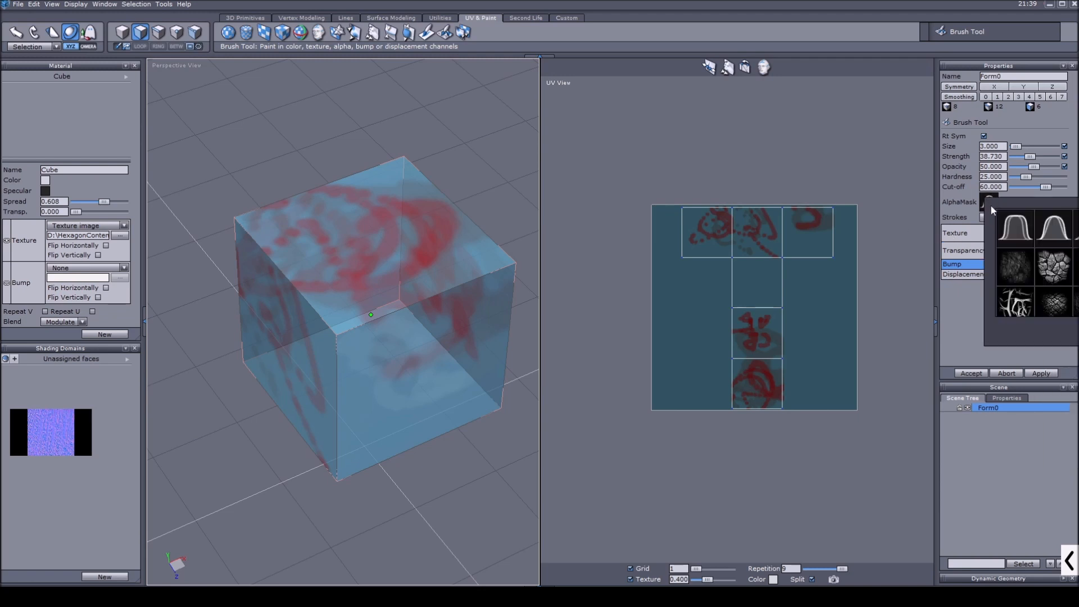
click(1053, 274)
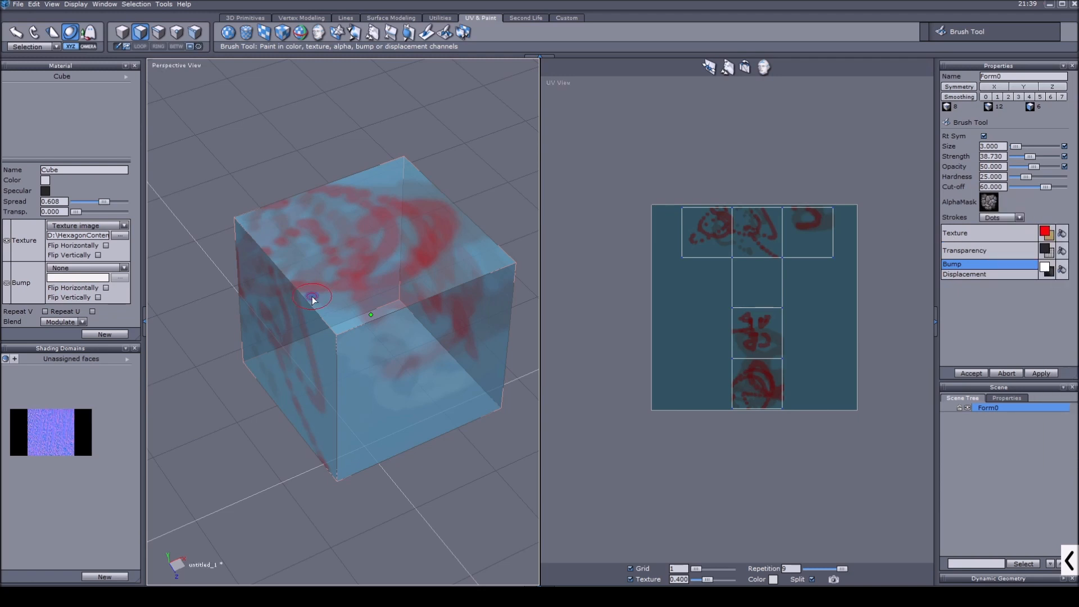
drag(406, 248, 400, 224)
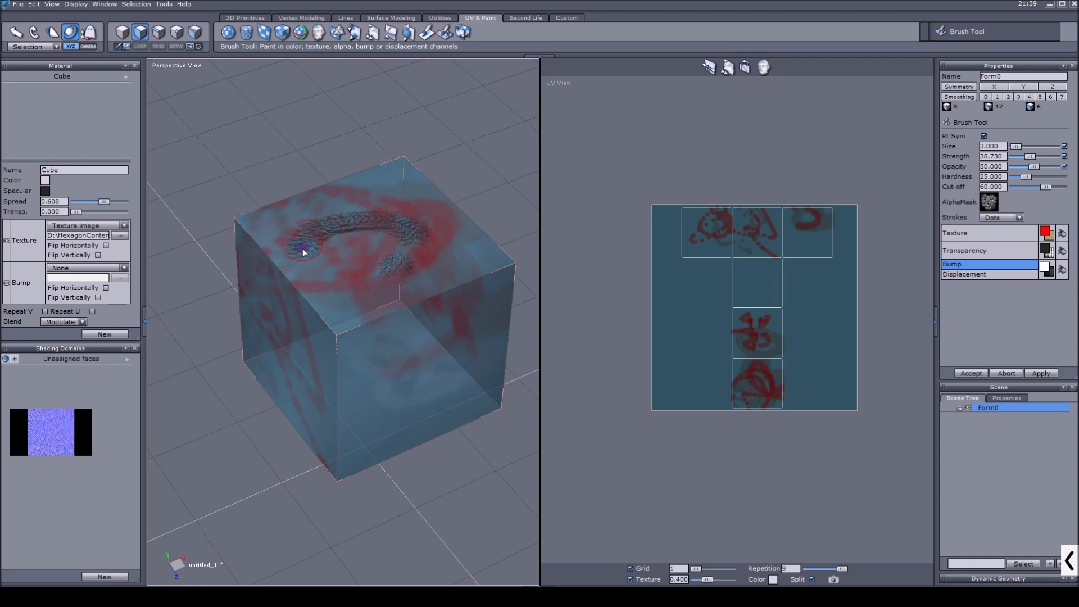
click(362, 288)
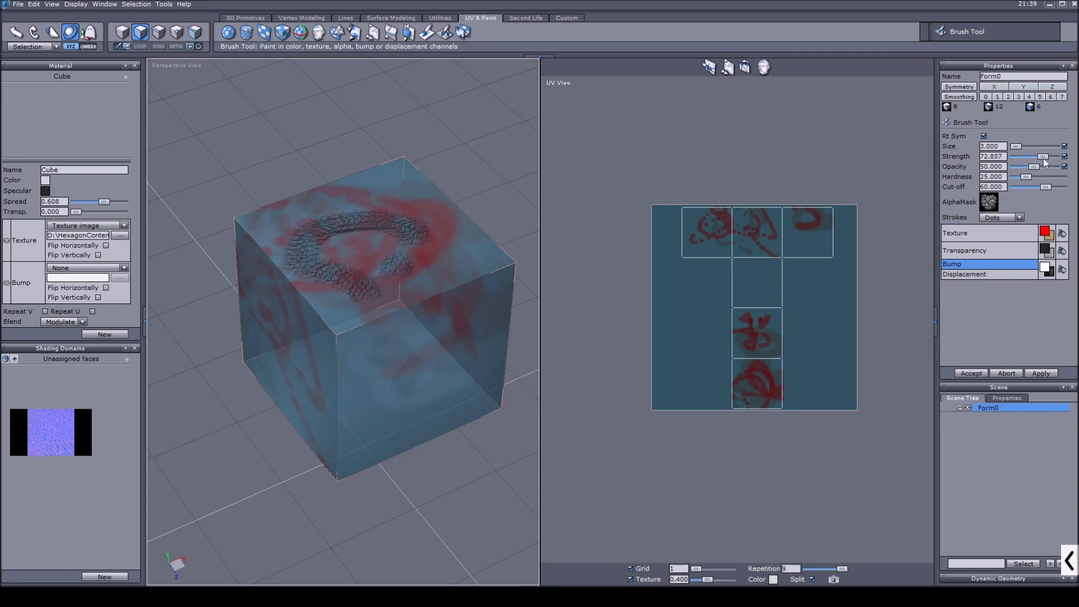
Step: Paint more bump on the top face with strength 72.857, opacity 100 and hardness 61.446, and stamp it once at brush size 68.571
drag(1032, 166, 1067, 167)
drag(369, 306, 350, 313)
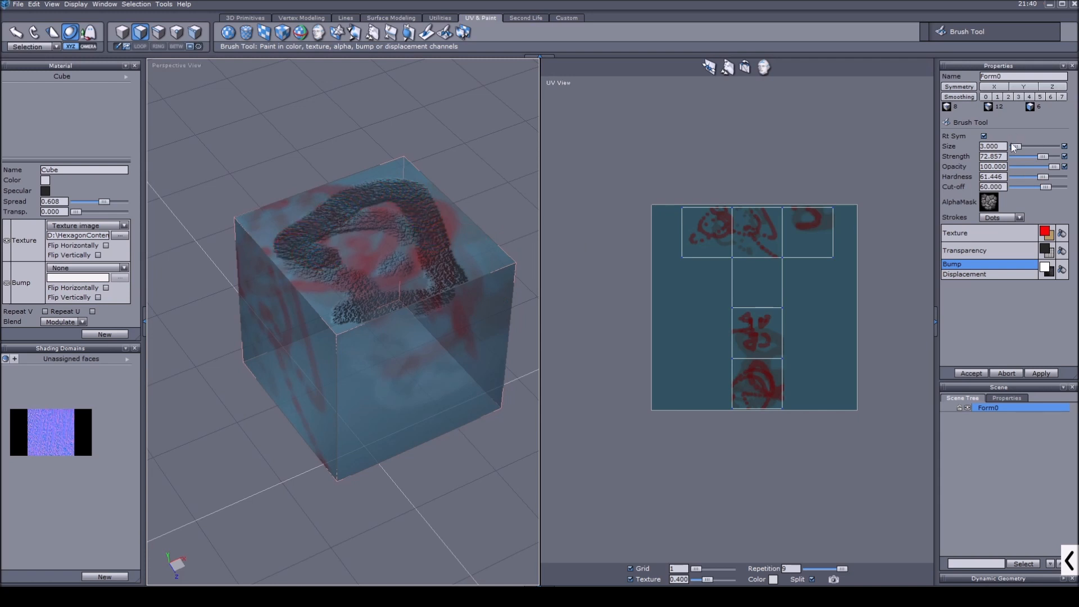
click(413, 252)
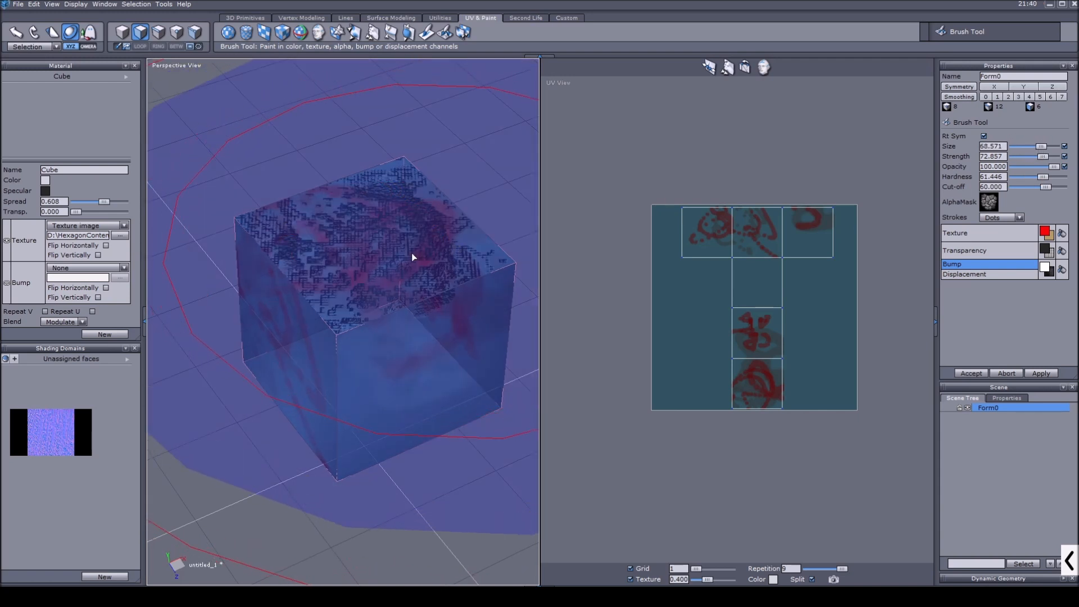
Step: Set brush size 17.143 and hardness 13.253, choose a different alpha mask, and paint bump over the cube's two front side faces
click(1026, 147)
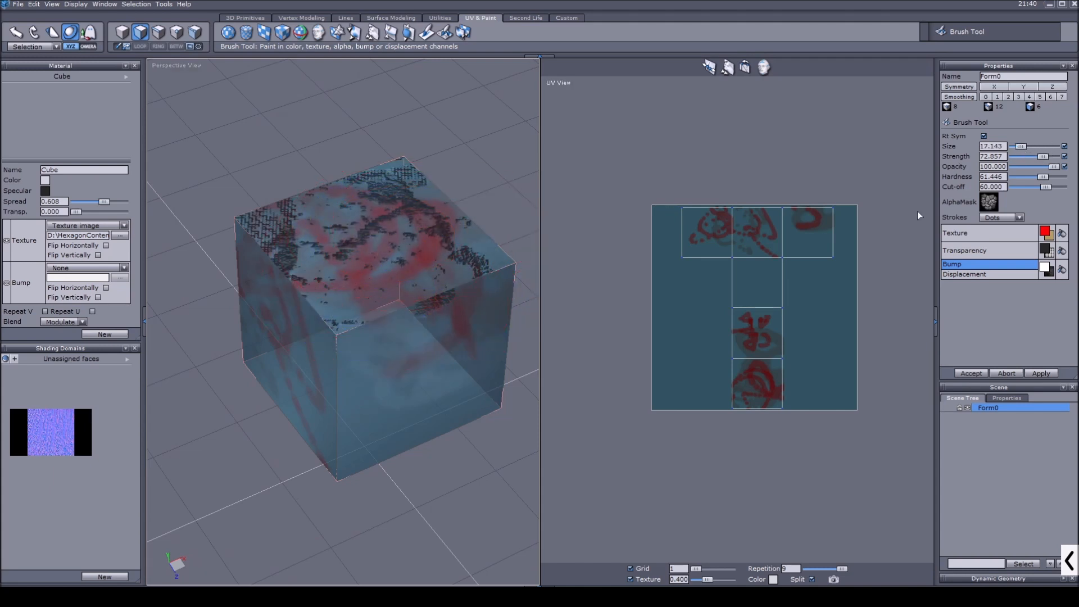
drag(1020, 177, 1016, 179)
click(988, 201)
scroll(1013, 306, down, 2)
click(1017, 295)
mouse_move(313, 339)
mouse_down()
mouse_move(426, 380)
mouse_move(288, 381)
mouse_move(311, 335)
mouse_up()
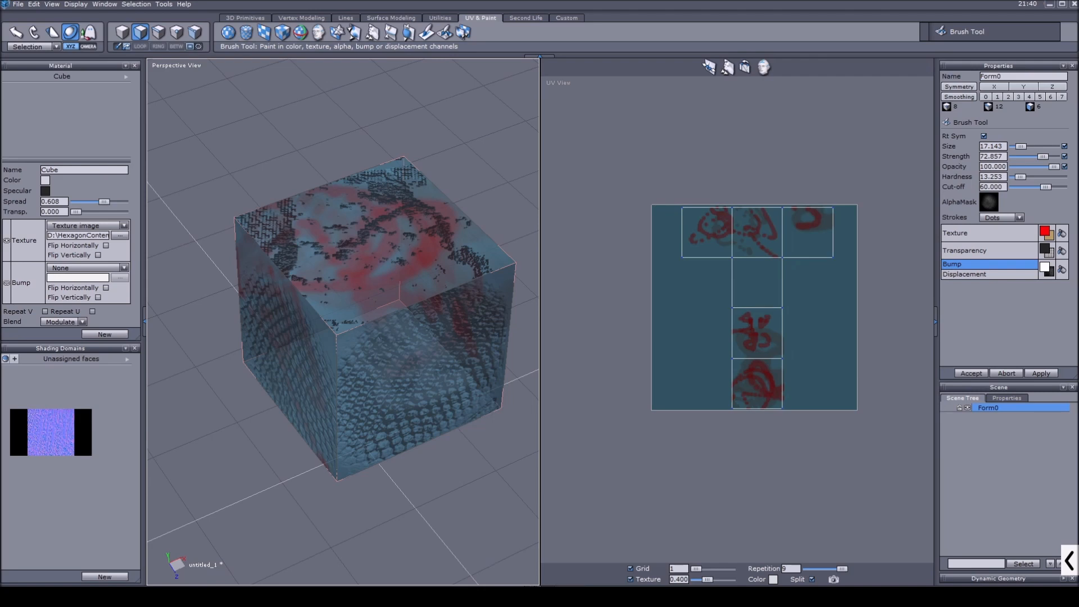
Step: Check the bump relief from several angles, accept the bump painting and return to object selection
scroll(433, 460, down, 2)
middle_drag(433, 460, 472, 460)
middle_drag(349, 441, 209, 424)
scroll(431, 407, up, 2)
middle_drag(438, 452, 397, 419)
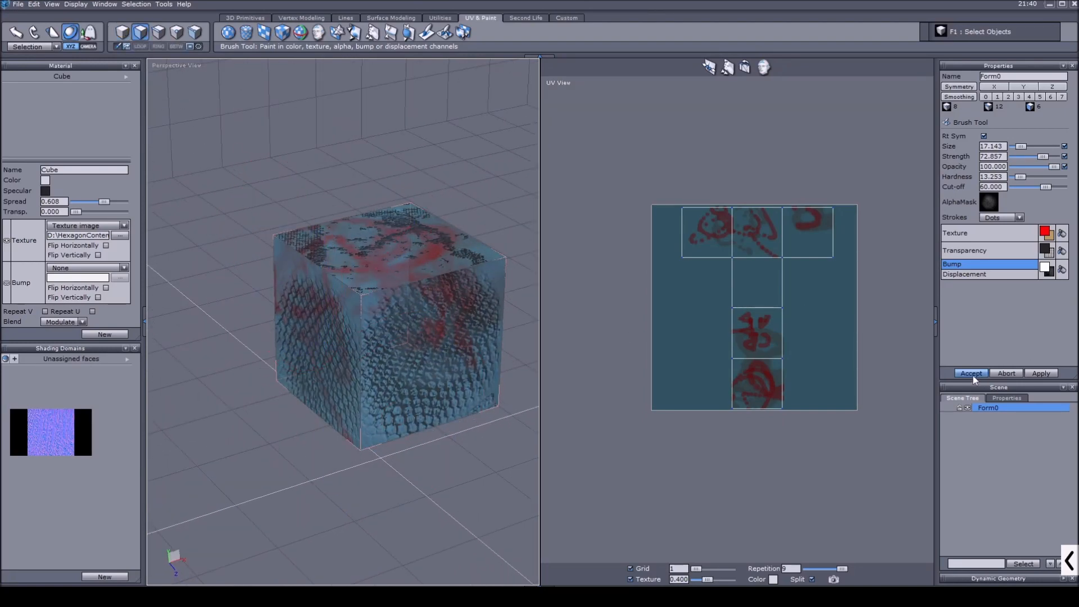
click(122, 33)
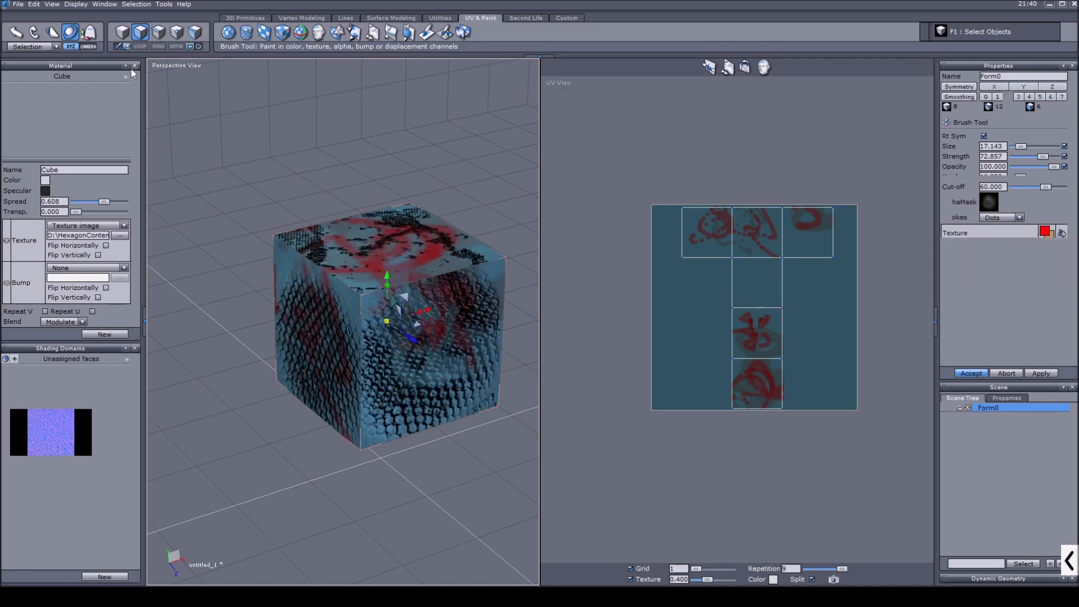
Step: Examine the accepted bump relief on the cube up close and from a distance
mouse_move(399, 382)
middle_down()
mouse_move(284, 361)
mouse_move(448, 368)
mouse_move(337, 342)
mouse_move(414, 351)
mouse_move(329, 347)
mouse_move(346, 357)
mouse_move(419, 339)
mouse_move(351, 349)
mouse_move(409, 349)
mouse_move(243, 345)
mouse_move(399, 353)
mouse_move(174, 355)
mouse_move(286, 359)
middle_up()
scroll(419, 340, up, 5)
scroll(398, 338, down, 3)
scroll(398, 338, down, 4)
scroll(351, 349, up, 2)
scroll(350, 349, down, 2)
scroll(287, 354, down, 2)
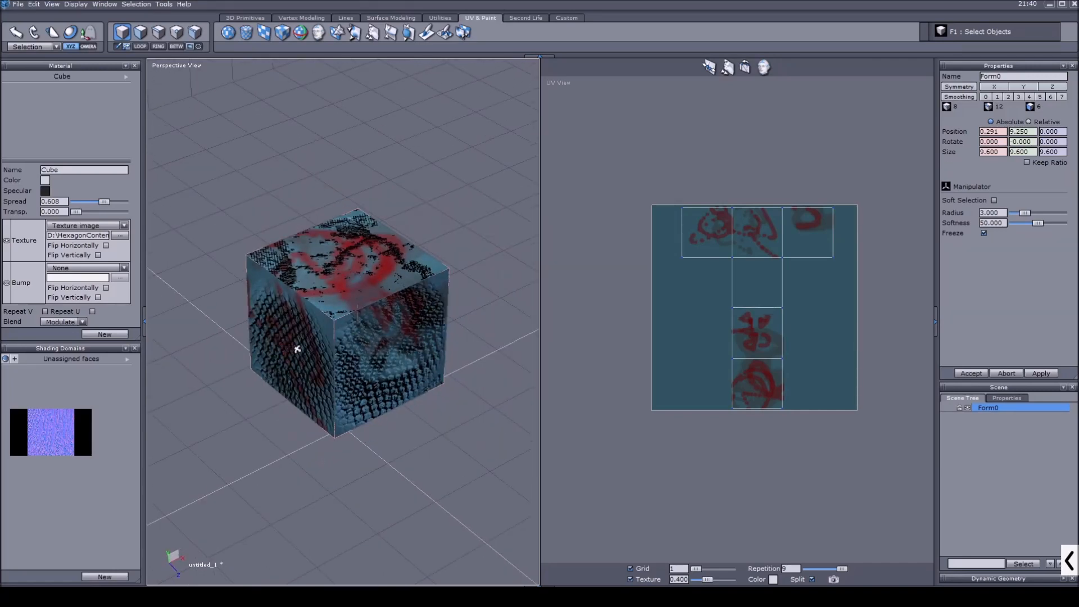
Step: Export the cube's displacement map with the Export Bump Tool to the Tutorial folder as bumbmap_01
click(463, 32)
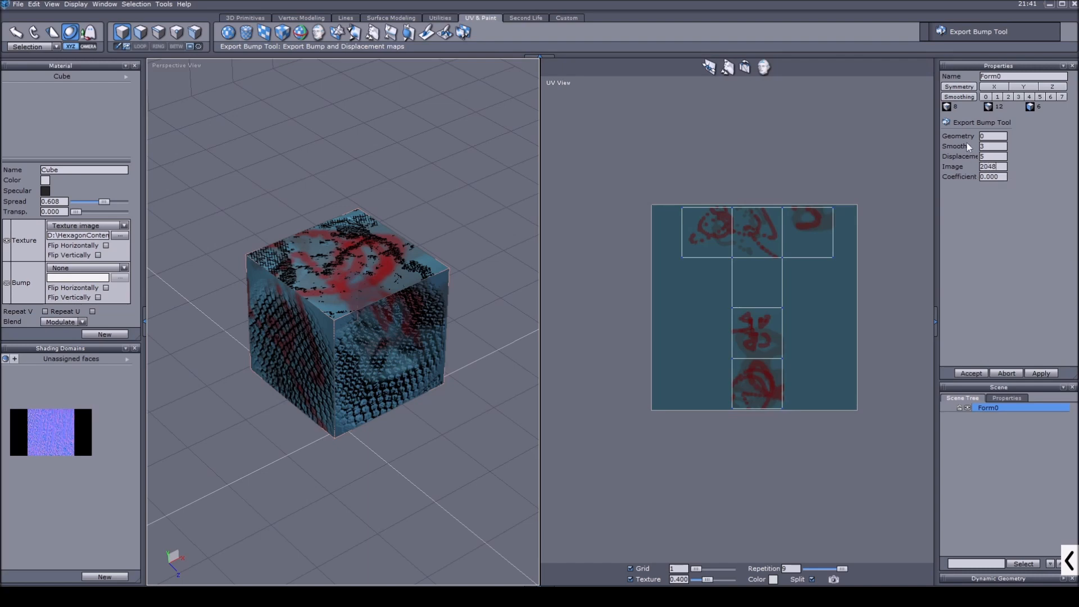
click(964, 374)
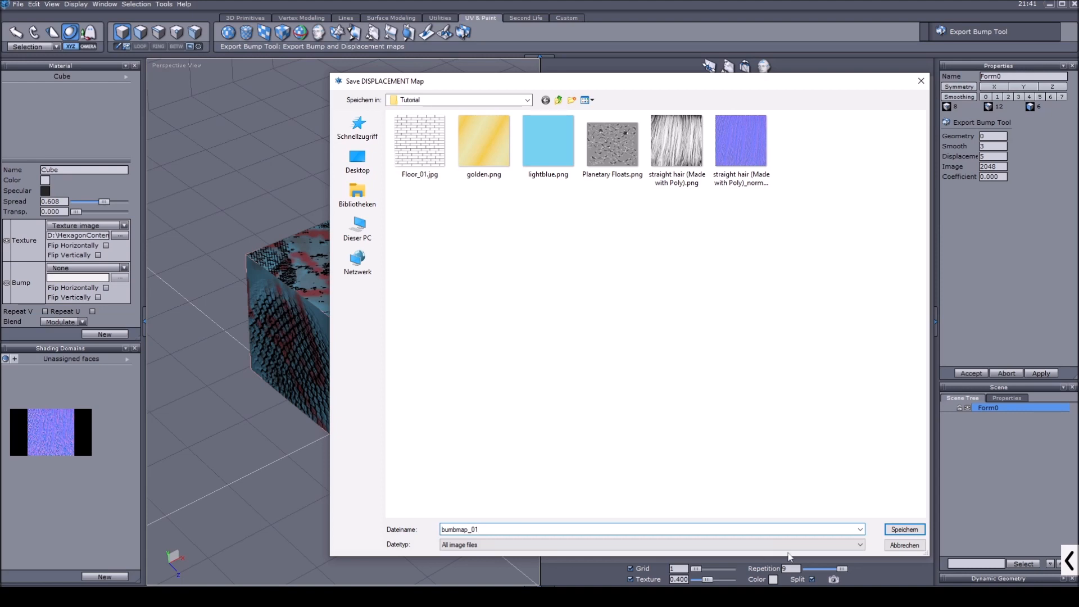
key(Return)
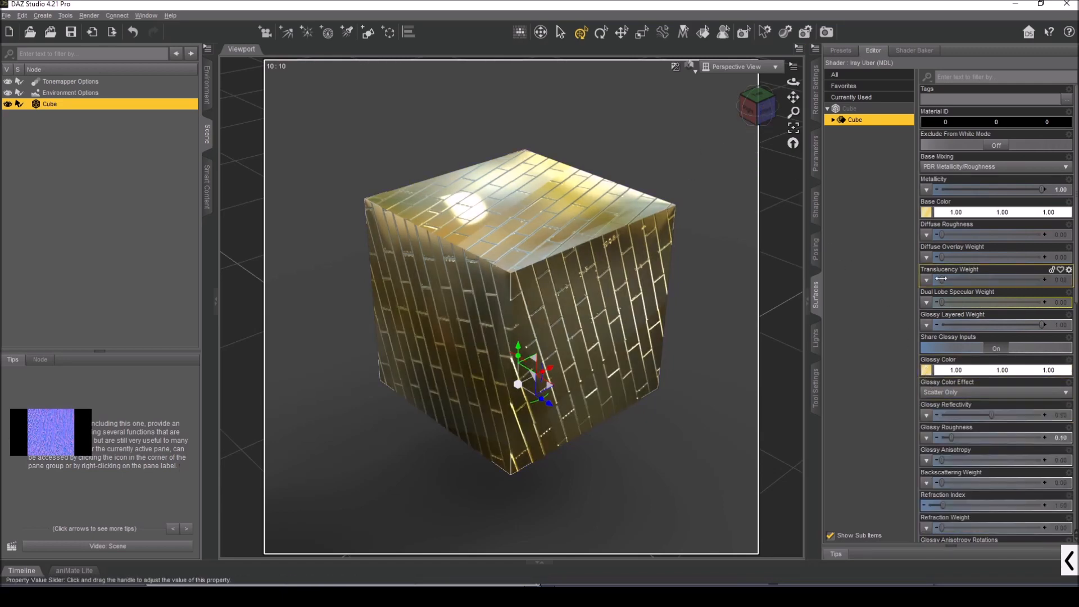
Step: Switch to DAZ Studio and remove the map from the Cube surface's Normal Map property
scroll(941, 279, down, 12)
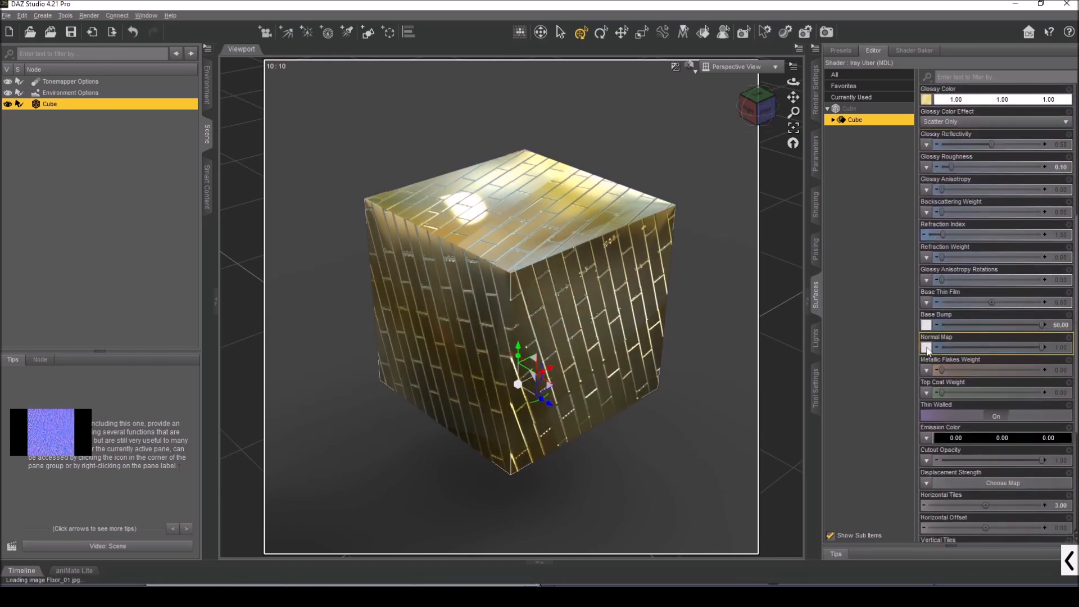
click(926, 348)
click(932, 369)
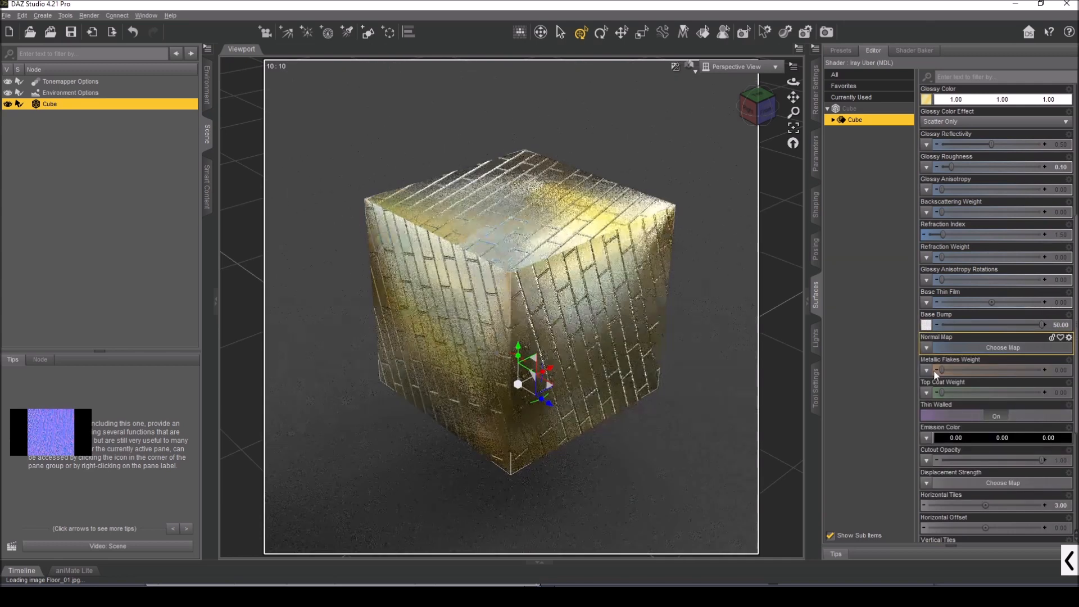
Step: Browse for a Base Bump image, examine the supported image file formats, and cancel without choosing a file
click(926, 325)
click(932, 336)
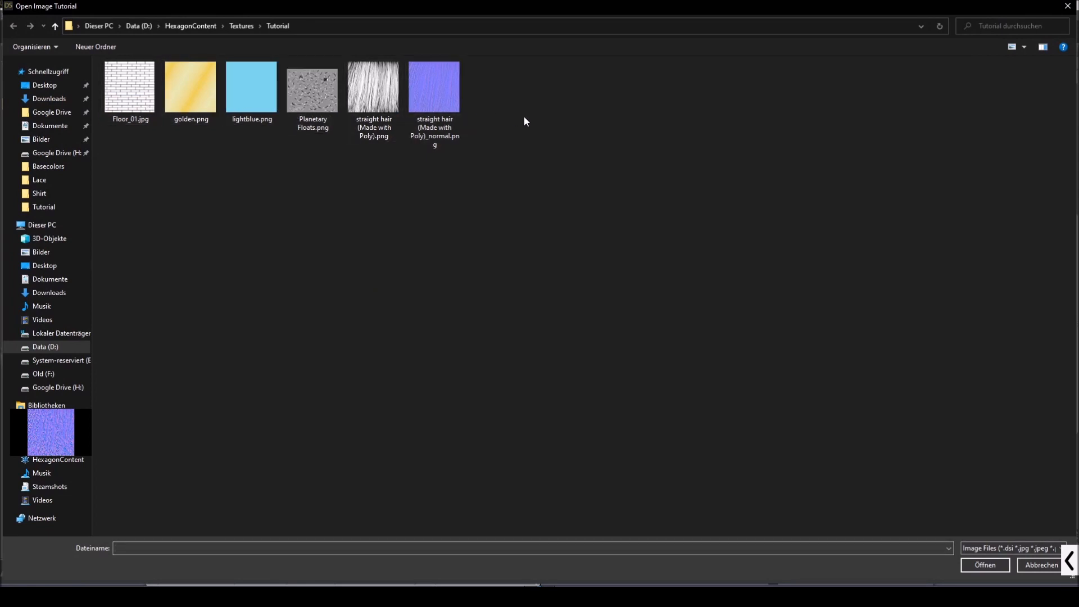
click(993, 549)
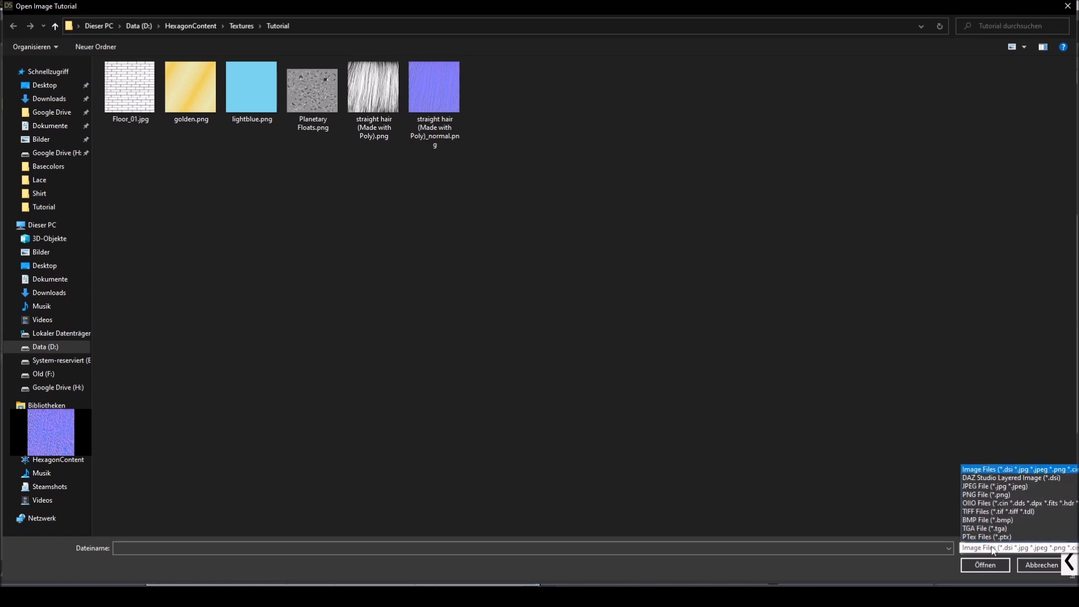
click(989, 469)
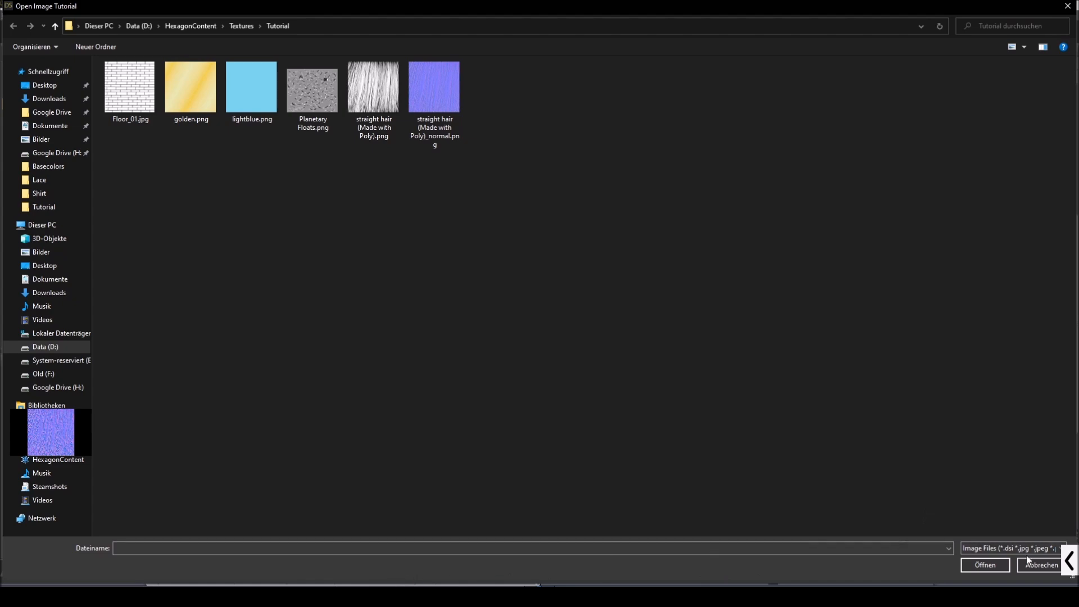
click(1043, 566)
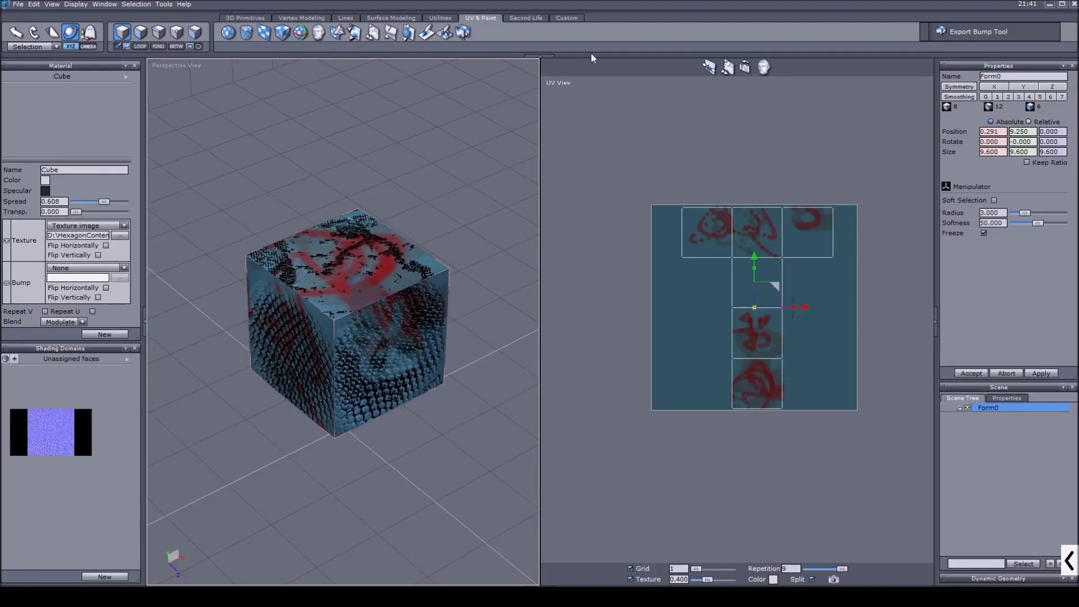
Step: In Hexagon, start exporting the cube's displacement map with the Export Bump Tool, entering the name randombump and choosing the PNG format
click(464, 33)
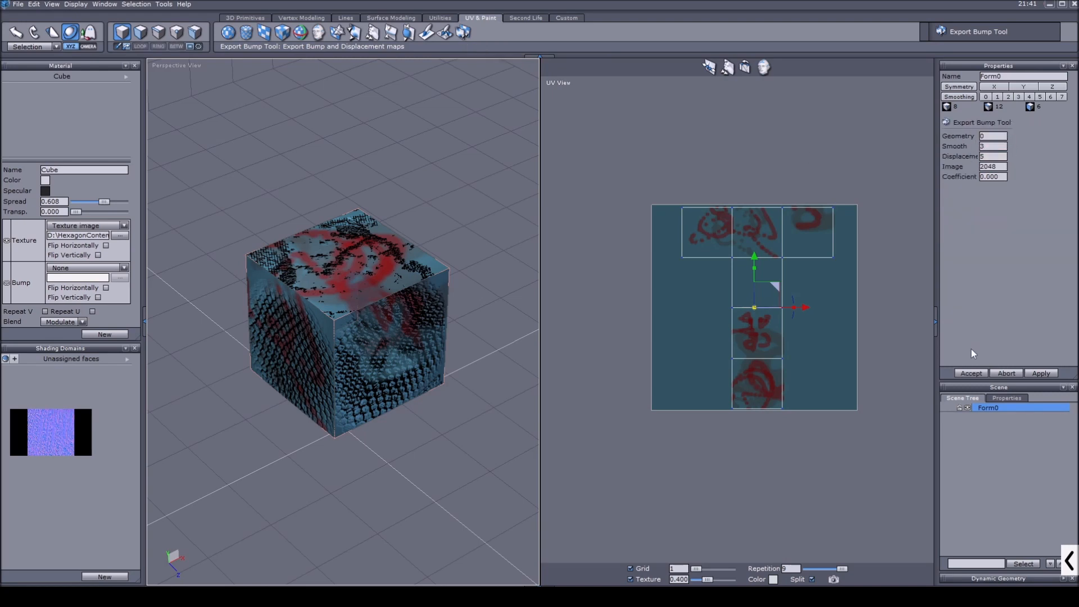
click(974, 373)
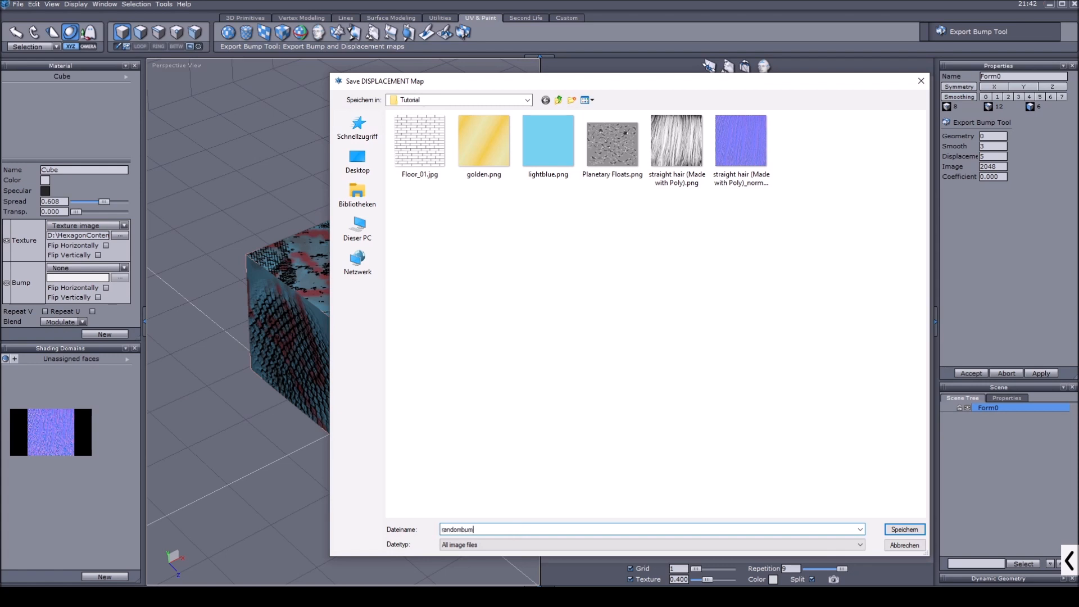
text(randombump)
key(Return)
key(Return)
click(488, 545)
click(484, 576)
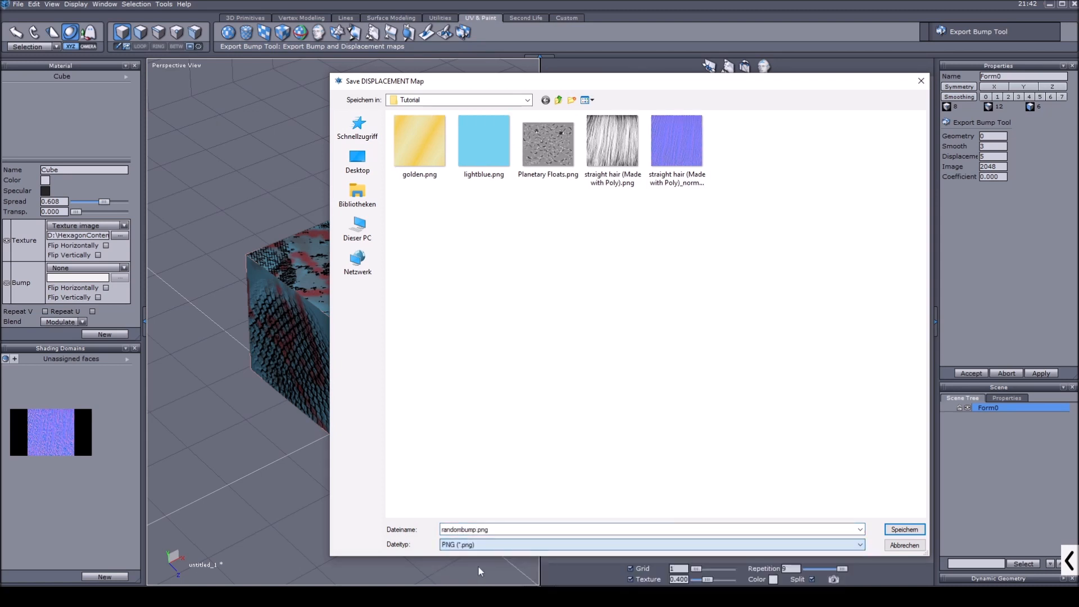
click(512, 528)
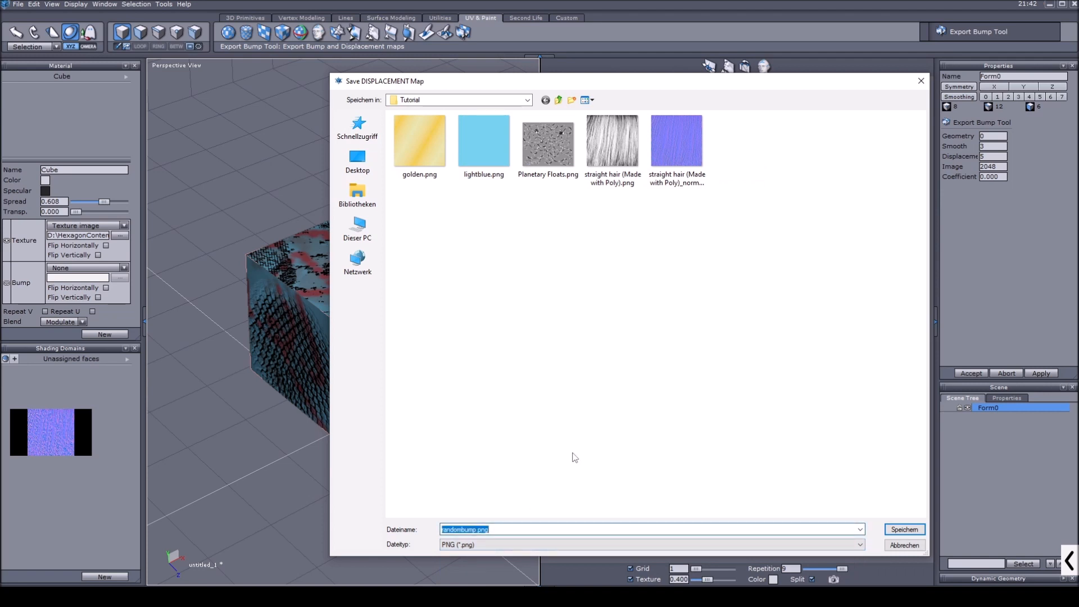
key(Right)
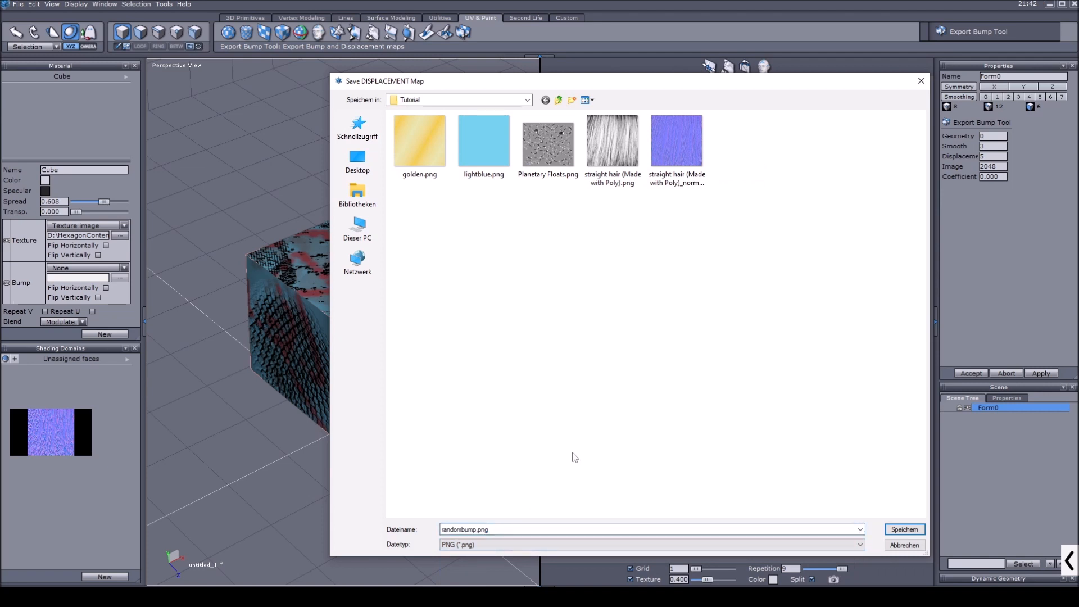
Step: Pick lightblue.png from the existing Tutorial images as the target file and save the displacement map under that name
right_click(743, 176)
click(694, 151)
click(612, 143)
click(543, 150)
click(486, 156)
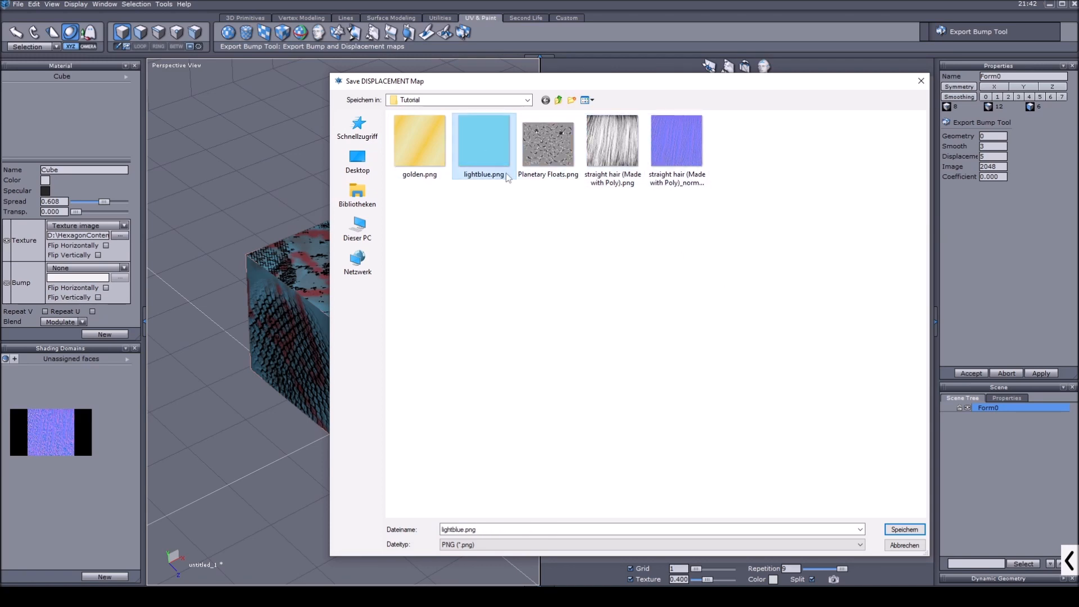
click(904, 529)
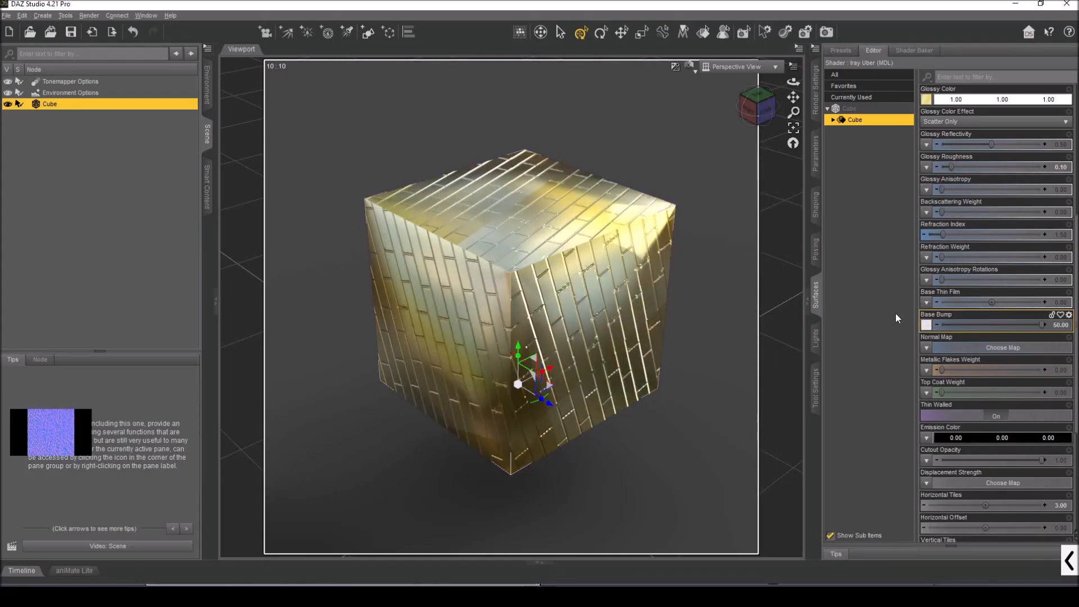
Step: Switch to DAZ Studio and load lightblue.png as the Cube surface's Base Bump map
click(926, 325)
click(942, 338)
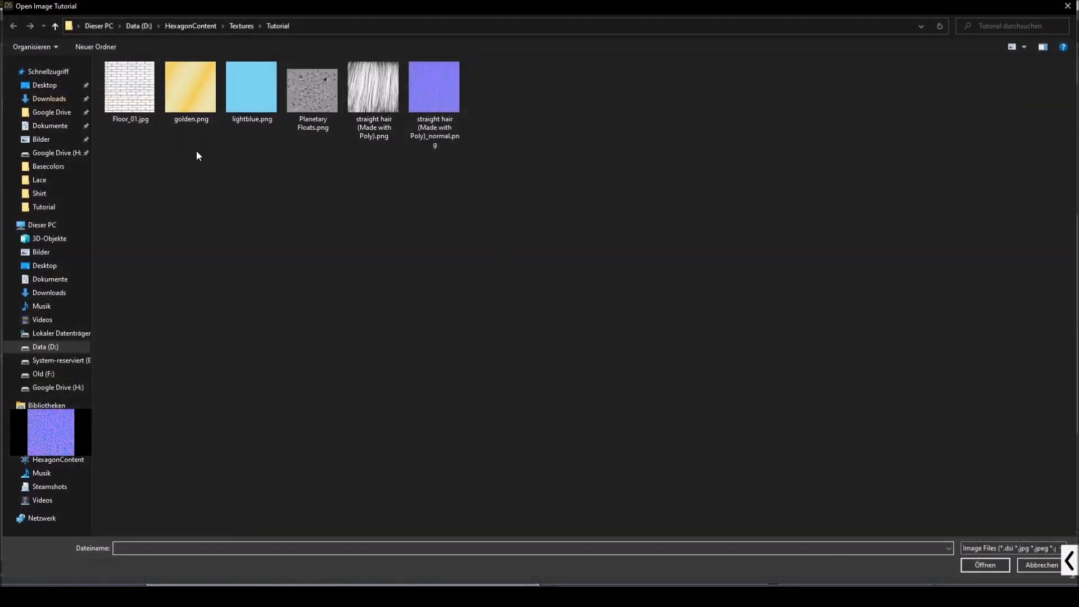
click(243, 101)
click(985, 565)
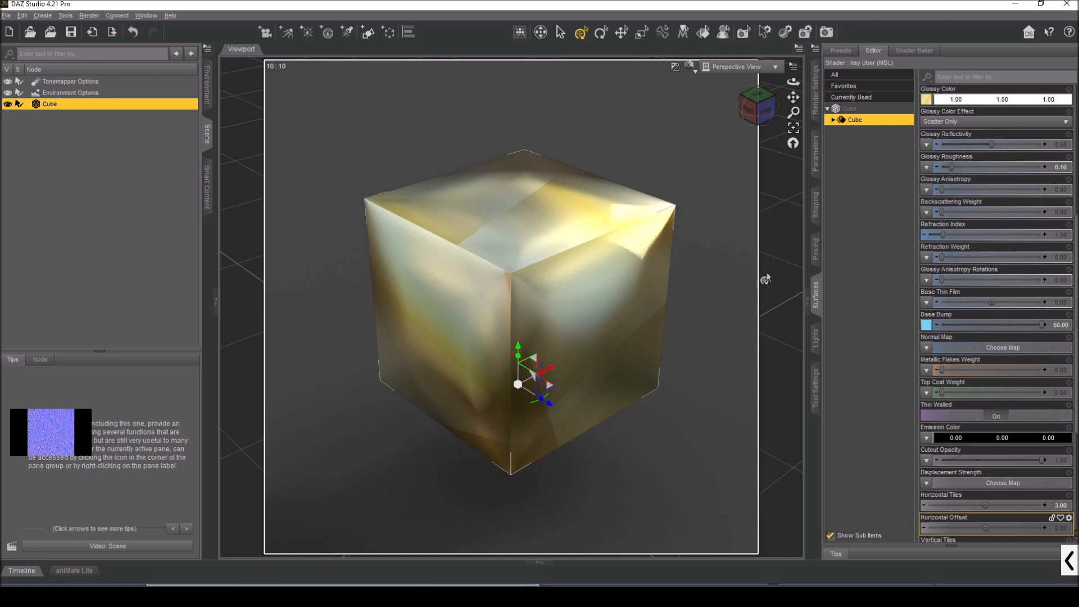
Step: Browse for a new Base Color image on the Cube surface and load Planetary Floats.png
scroll(948, 111, up, 5)
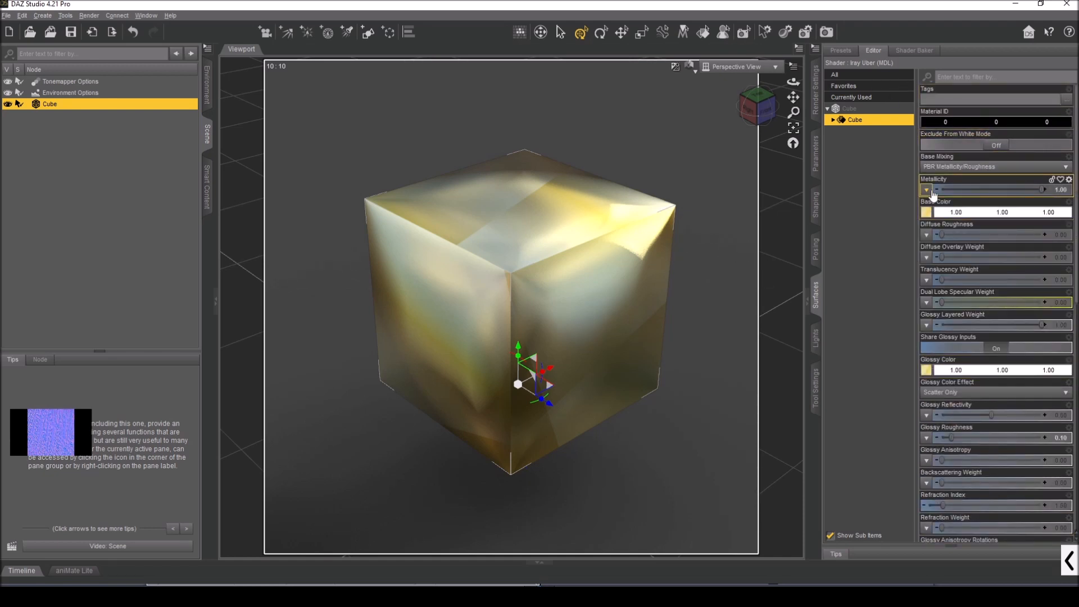
mouse_move(926, 215)
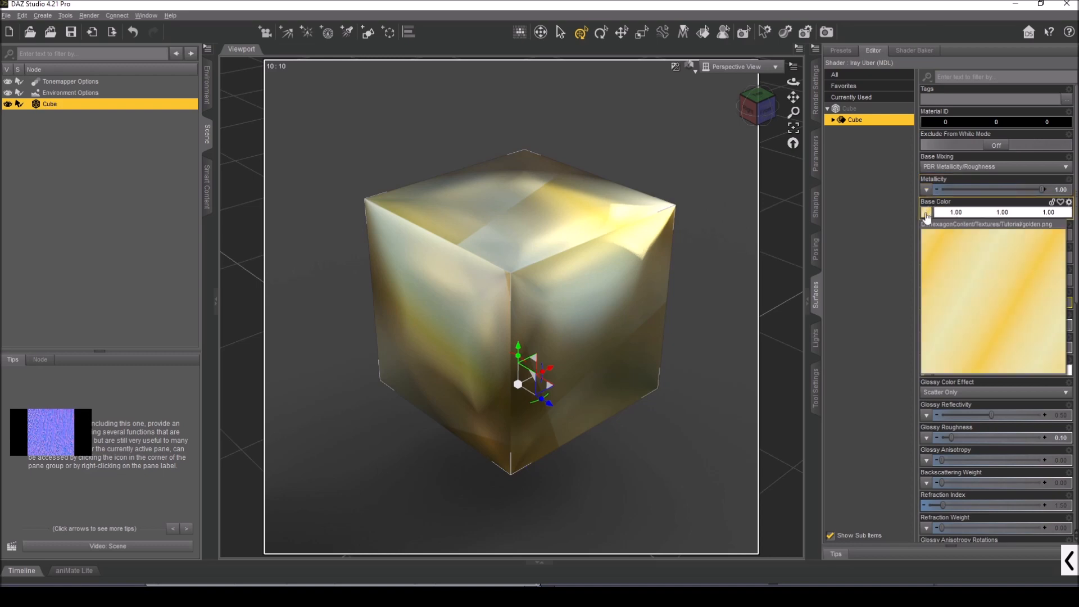
click(926, 216)
click(955, 222)
click(238, 89)
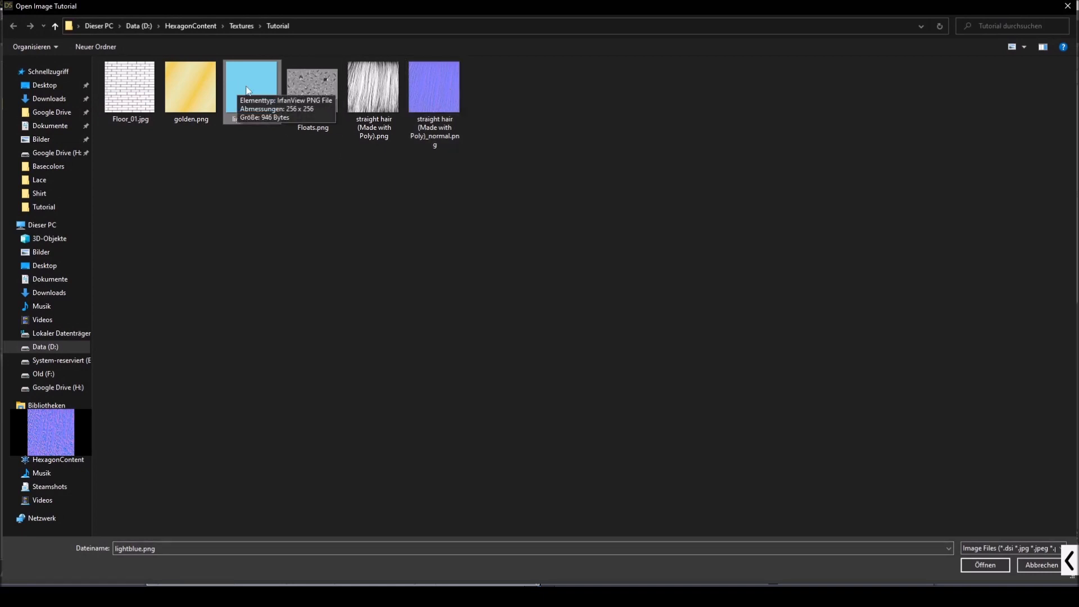
click(307, 91)
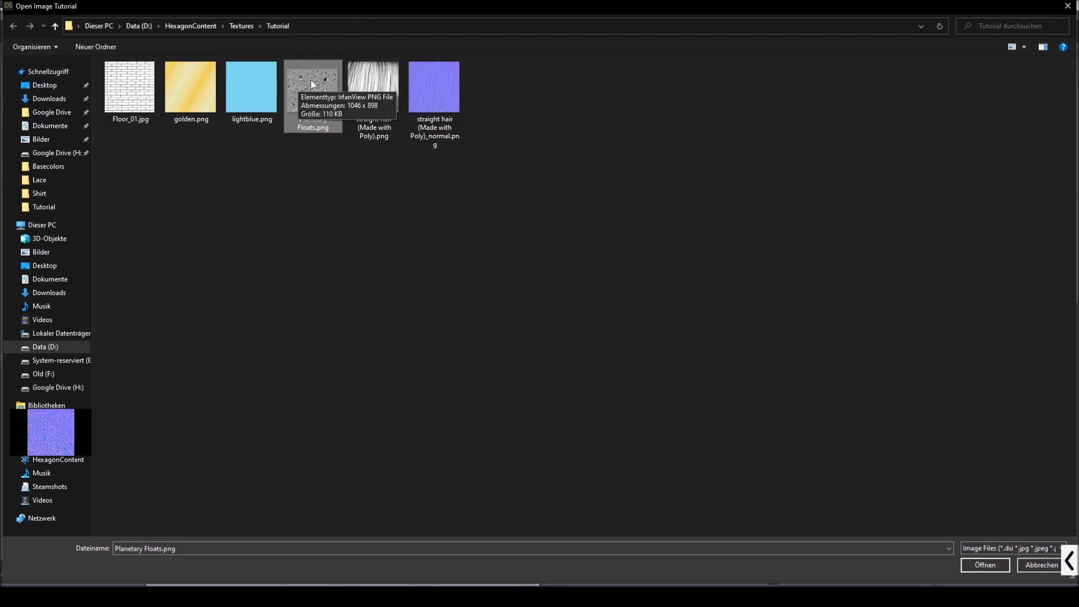
click(984, 565)
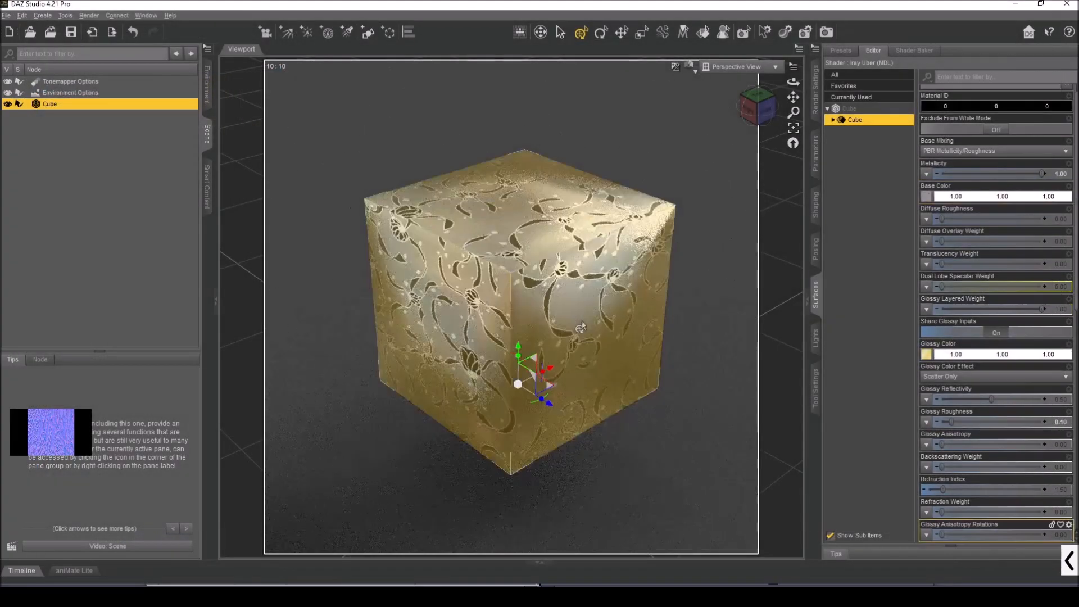
Step: Orbit around the cube, render the scene from an elevated corner view, inspect the image, and close the render without saving
drag(764, 113, 987, 281)
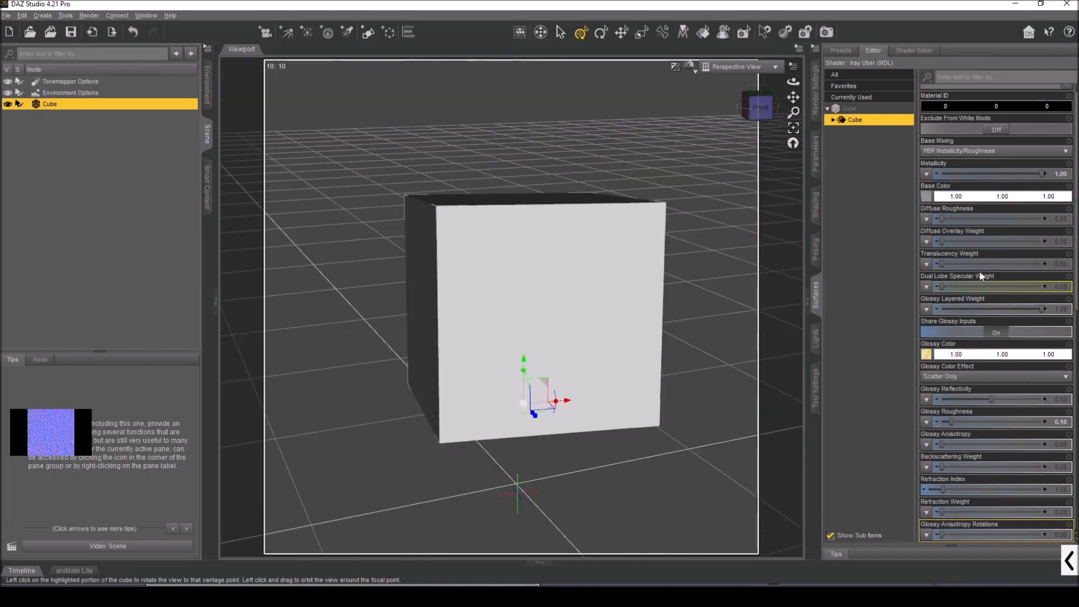
drag(761, 110, 837, 169)
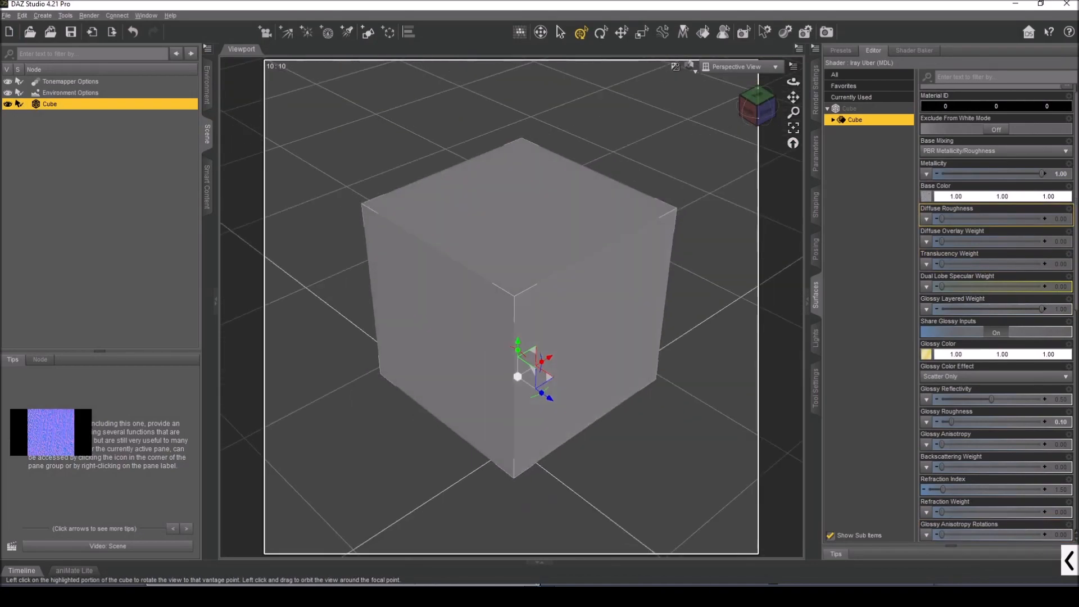
click(826, 32)
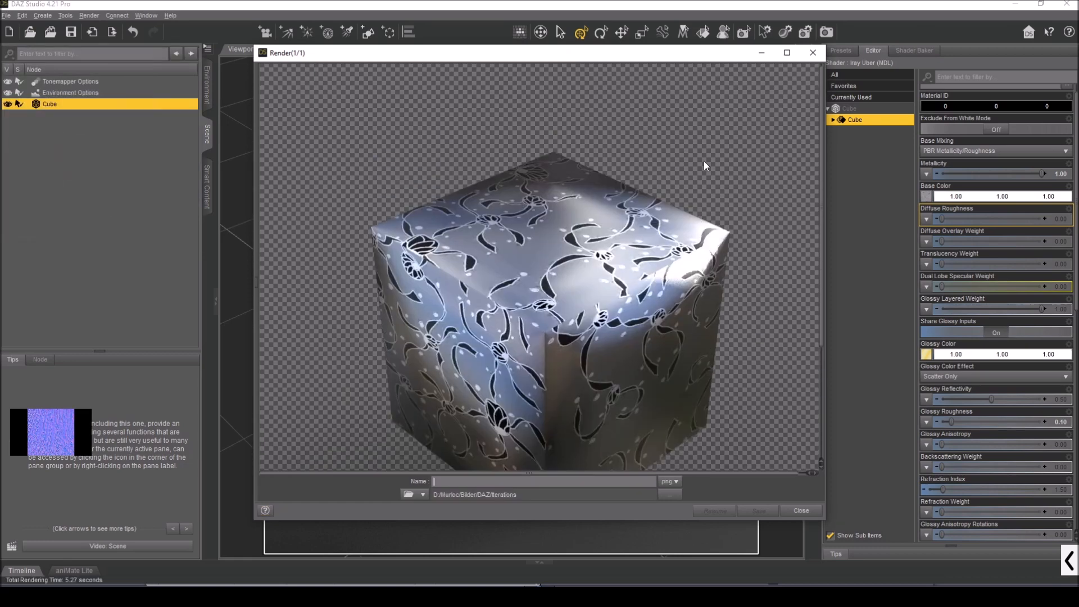
scroll(703, 163, down, 2)
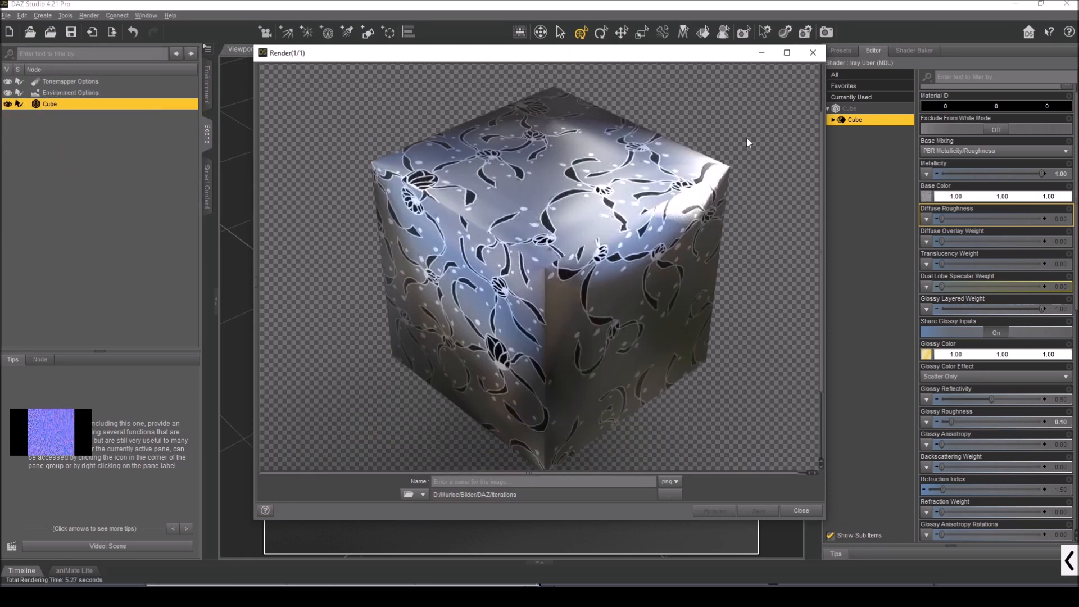
click(813, 53)
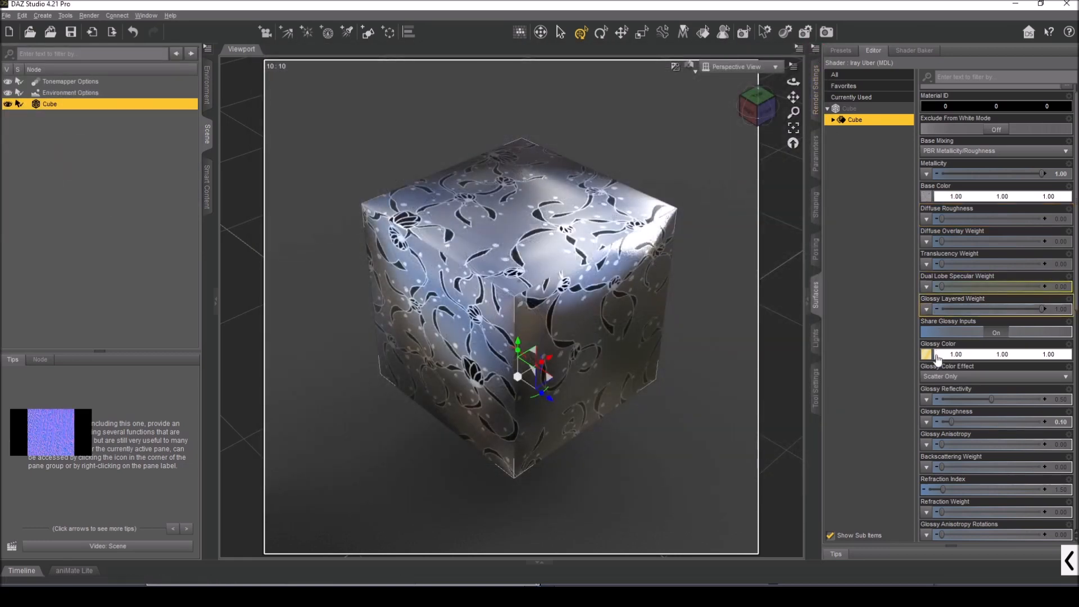
Step: Set the Cube surface's Base Color map back to golden.png and load Planetary Floats.png as its Base Bump map
click(924, 197)
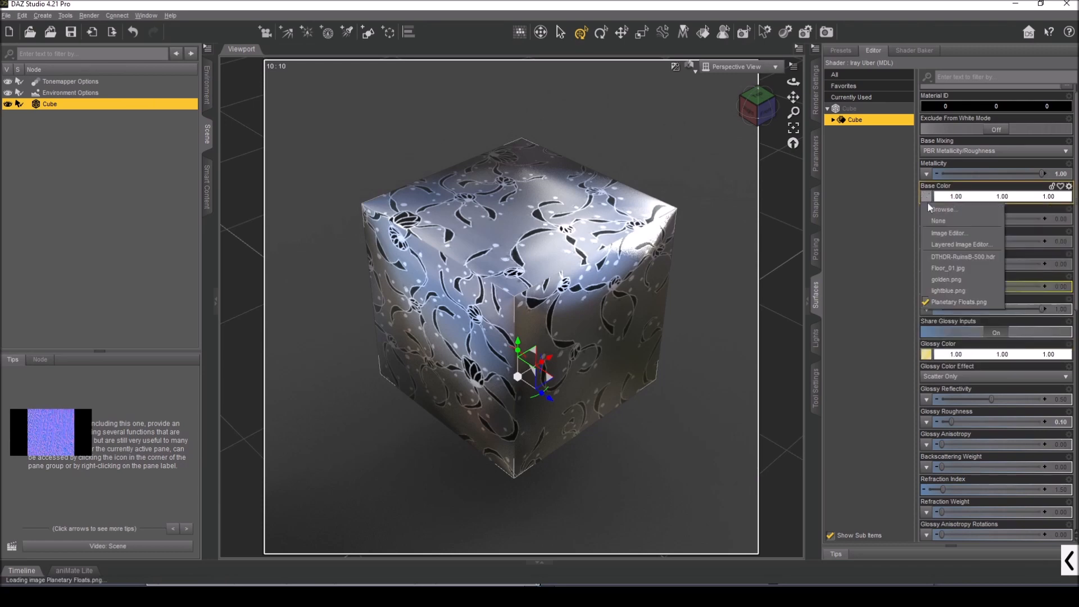
click(939, 279)
scroll(935, 292, down, 5)
click(926, 308)
click(930, 321)
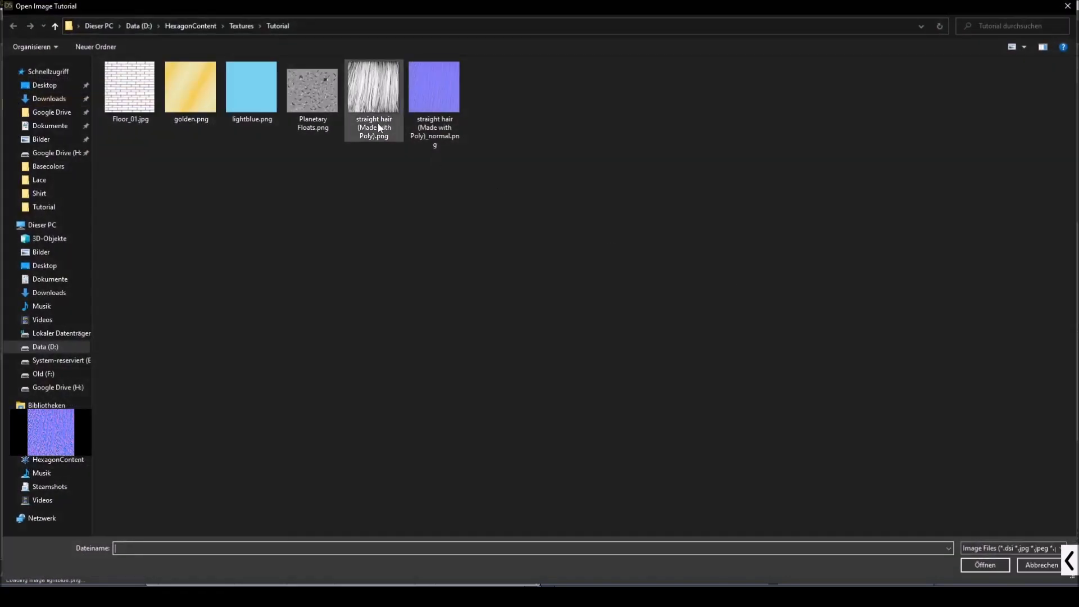
click(312, 90)
click(985, 564)
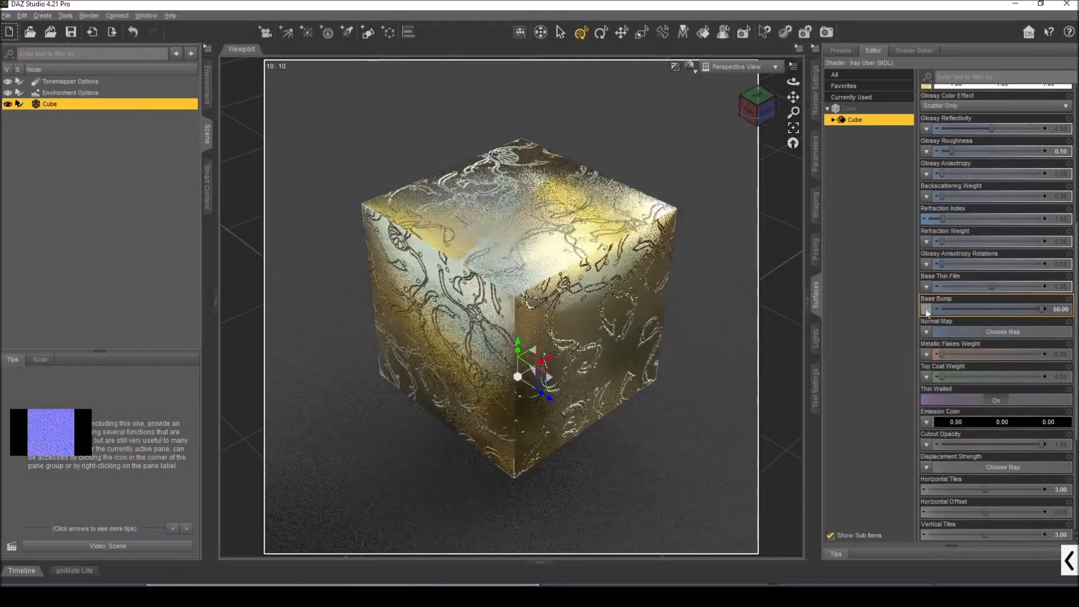
Step: Load Planetary Floats.png as the Cube surface's Normal Map
click(925, 331)
click(932, 344)
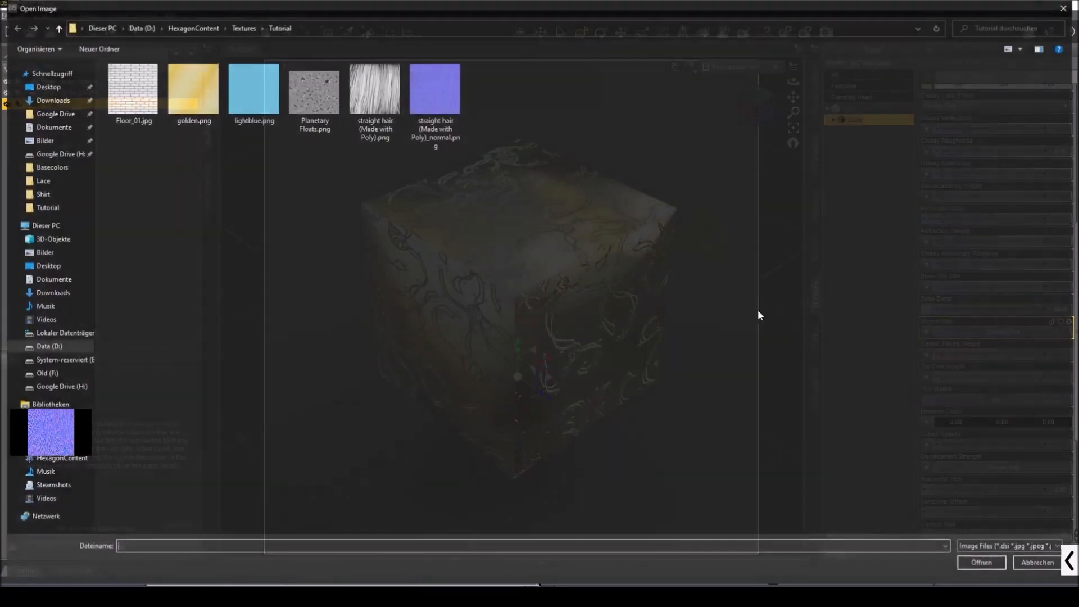
click(312, 90)
click(993, 565)
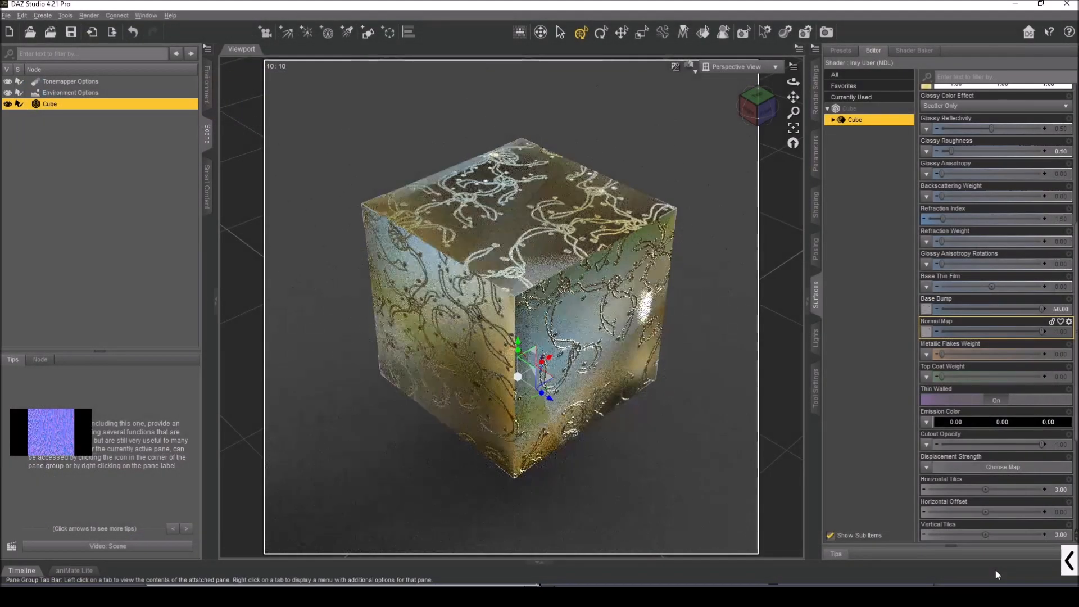
Step: Render the cube to examine the combined effect of its Base Bump and Normal Map textures
mouse_move(927, 316)
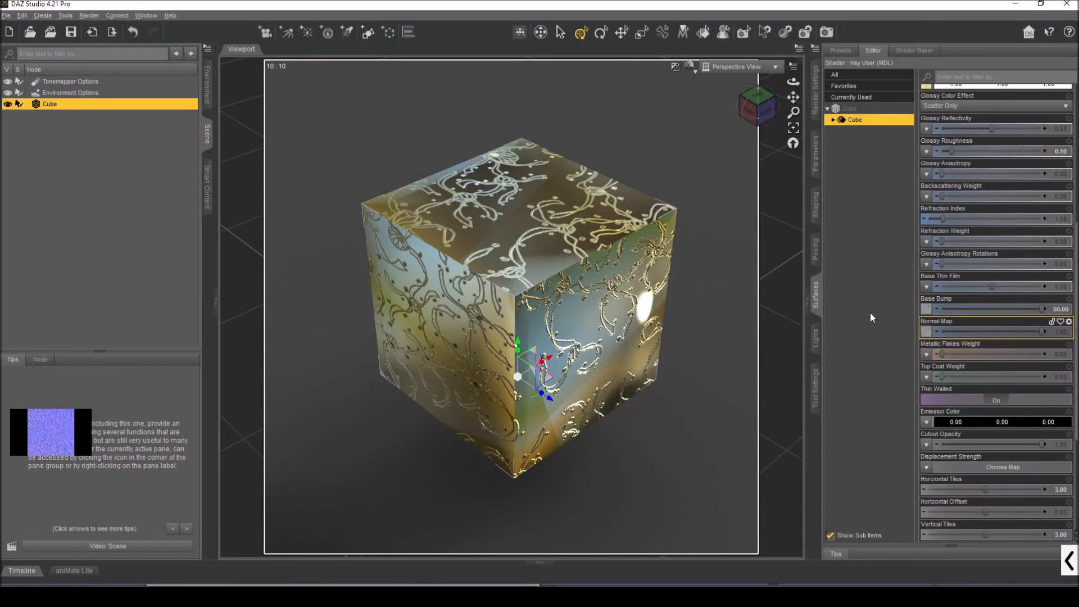
click(826, 32)
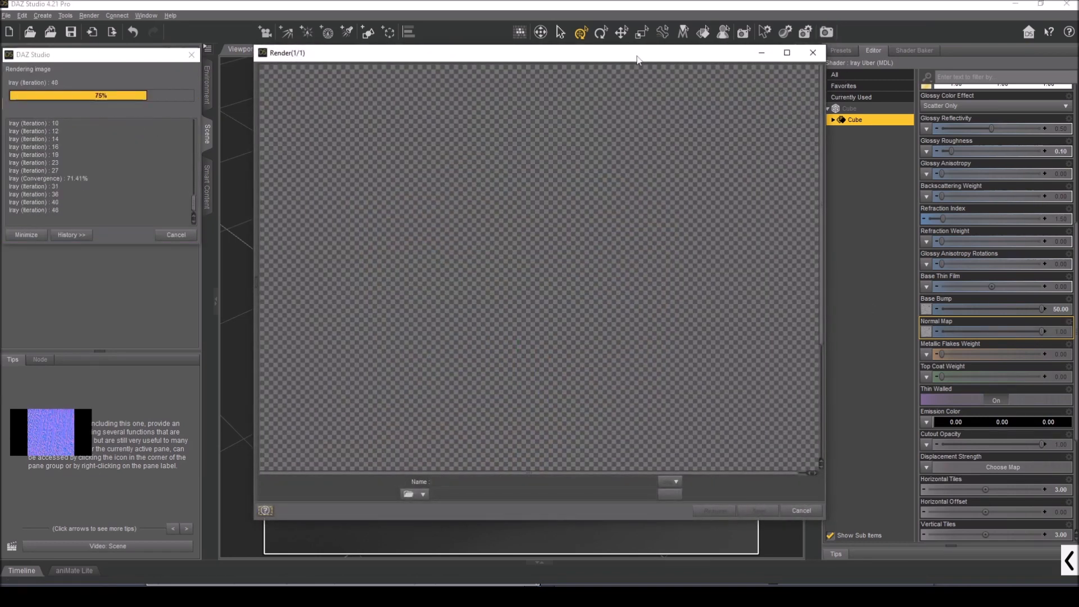